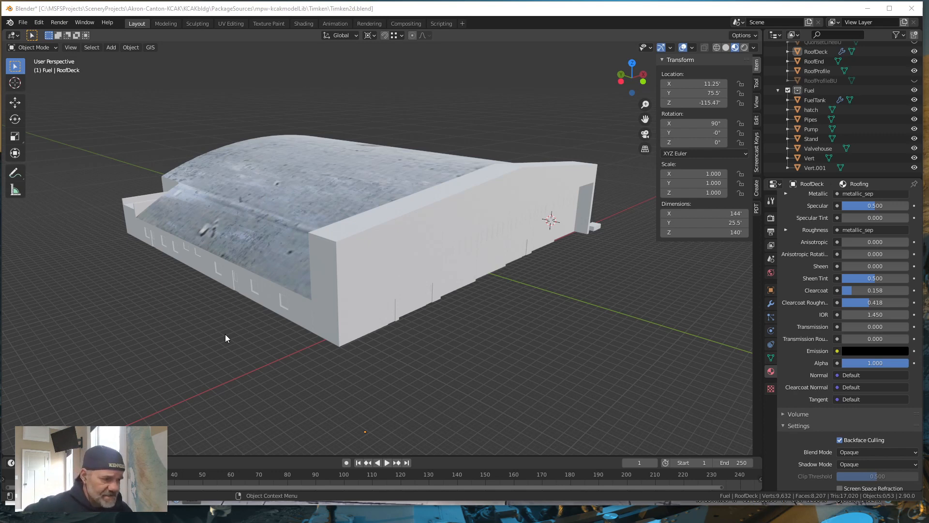
Select the DoorShed object at the front of the building and examine its walls and the adjoining roof from several angles.
click(354, 311)
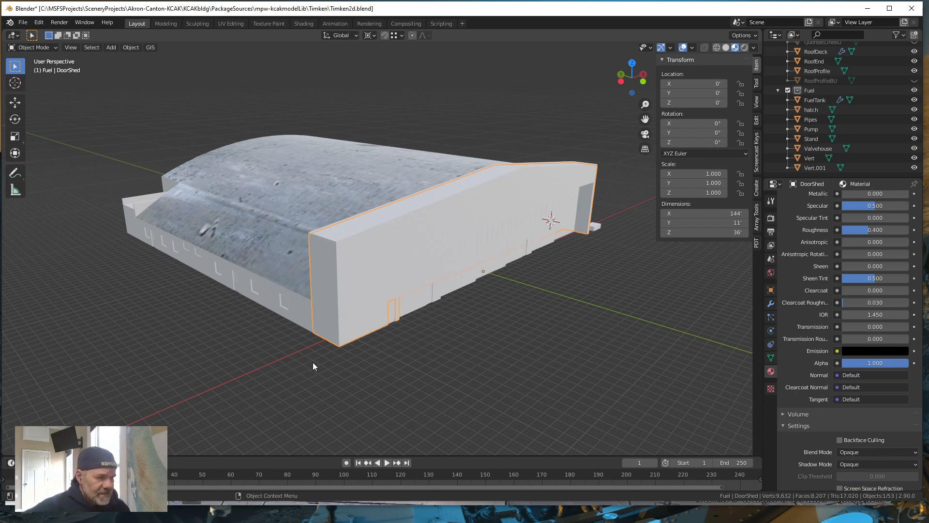
drag(313, 362, 312, 332)
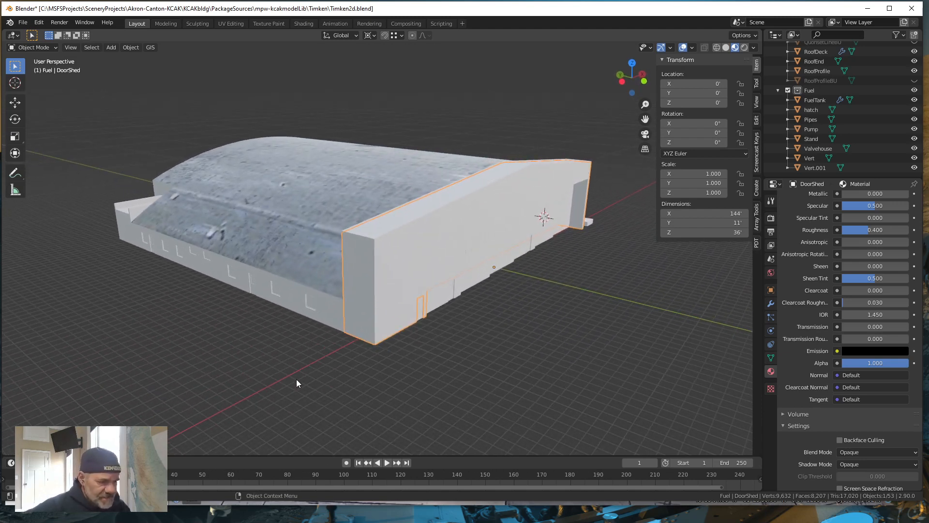
drag(297, 379, 293, 376)
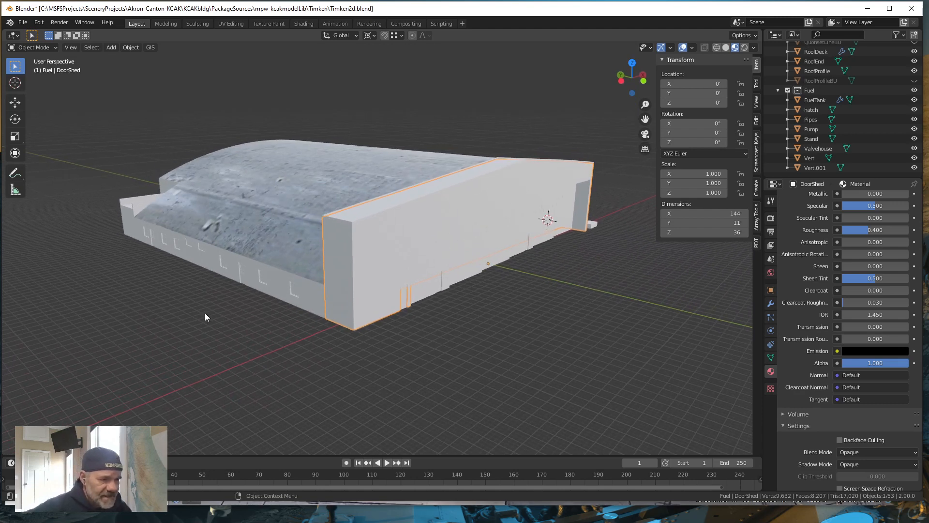
drag(209, 332, 234, 223)
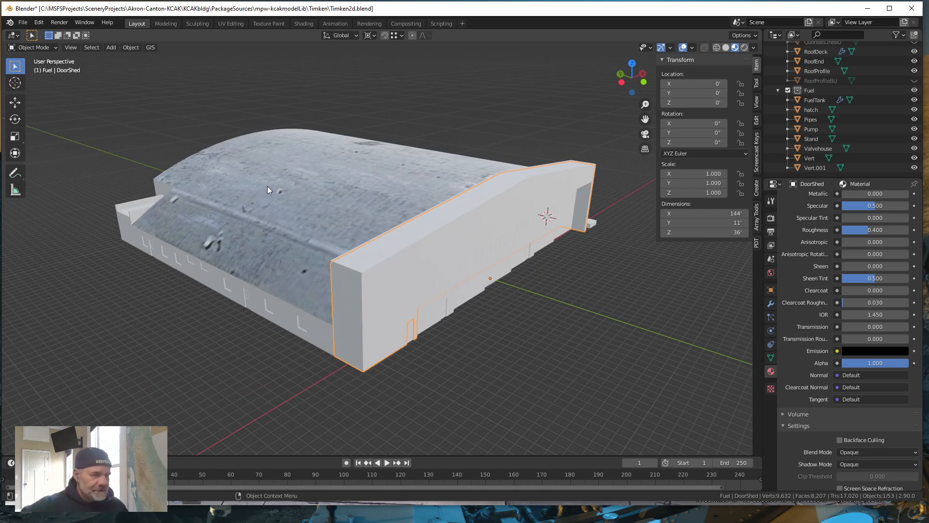
drag(271, 370, 269, 365)
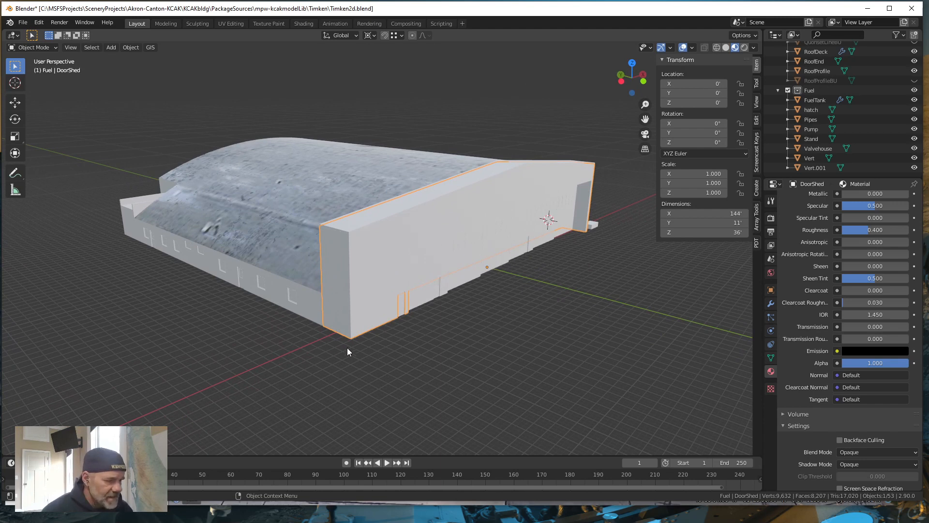
scroll(370, 344, up, 2)
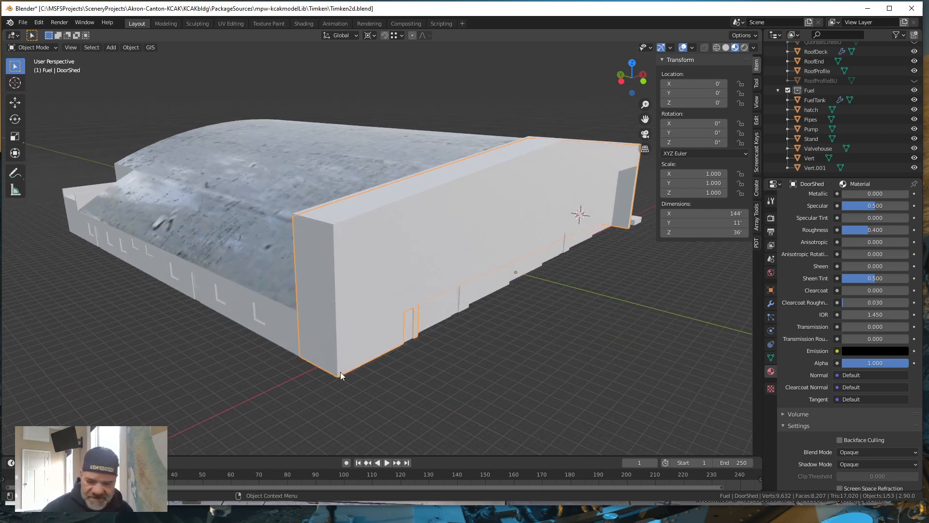
drag(330, 375, 362, 350)
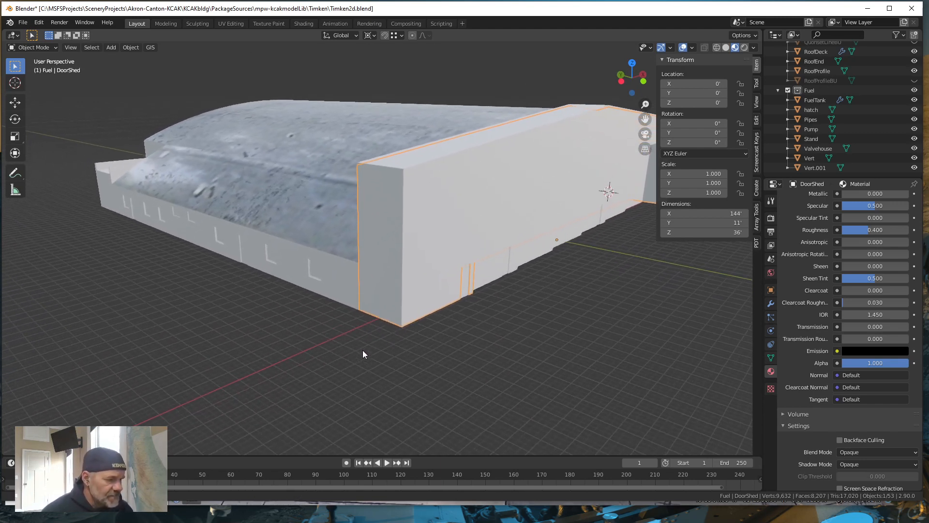
scroll(375, 345, up, 3)
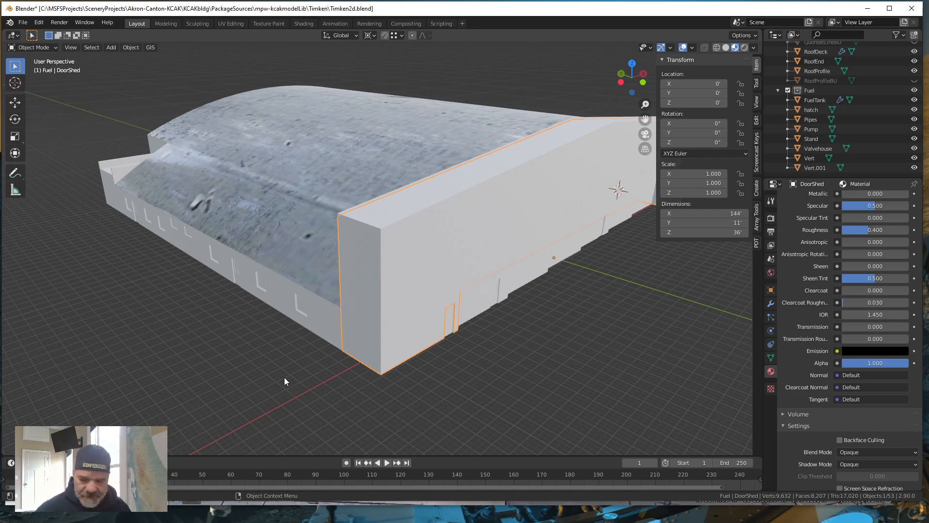
scroll(412, 289, up, 3)
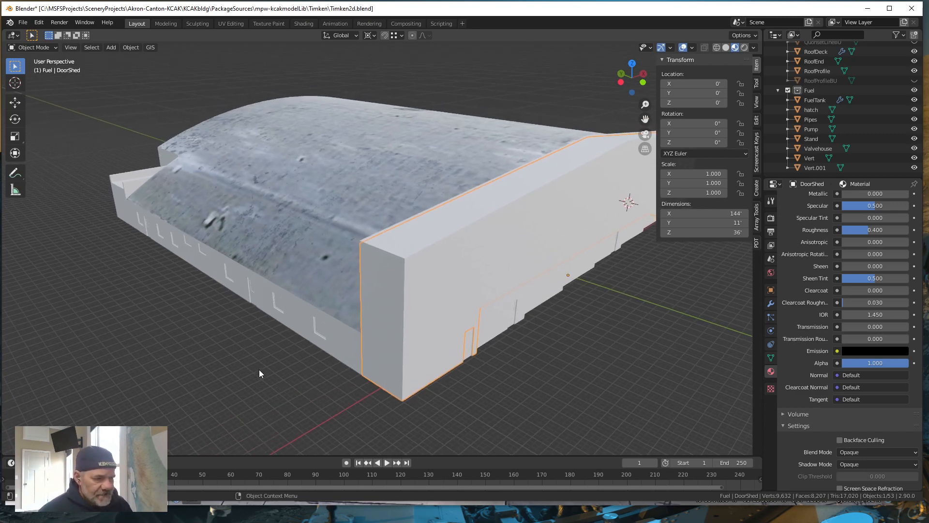
drag(263, 367, 263, 362)
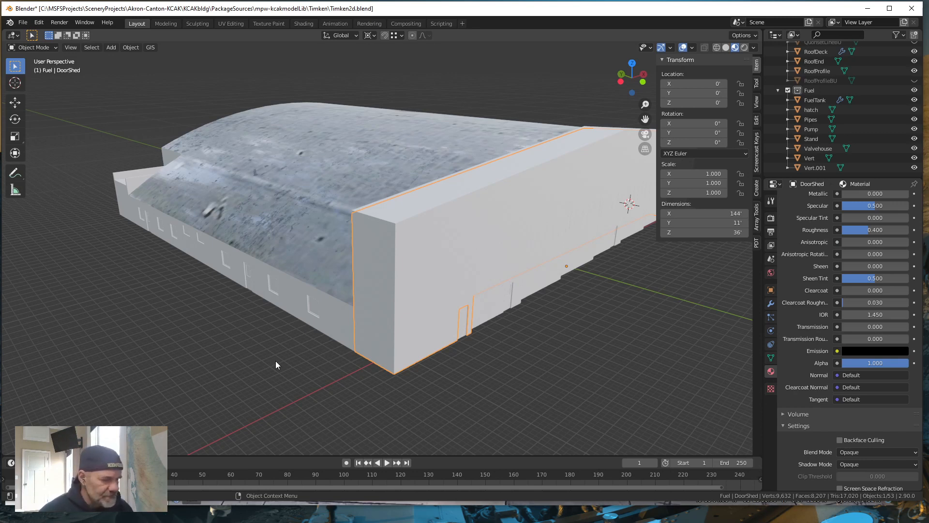
drag(363, 362, 353, 350)
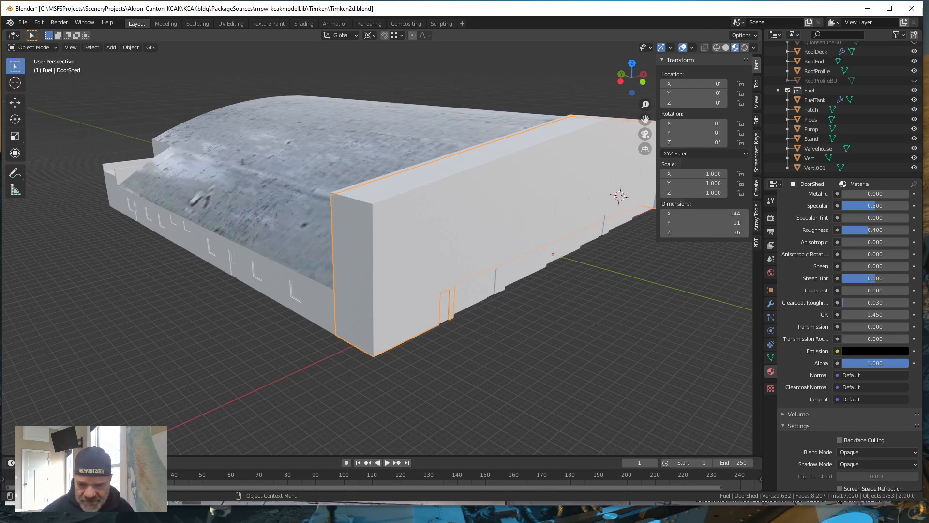
Switch to File Explorer, delete CorrugatedMetalPanel02_2K_TestnoAlpha.png from the CorrogatedMetal2 texture folder, and return to Blender.
key(alt+Tab)
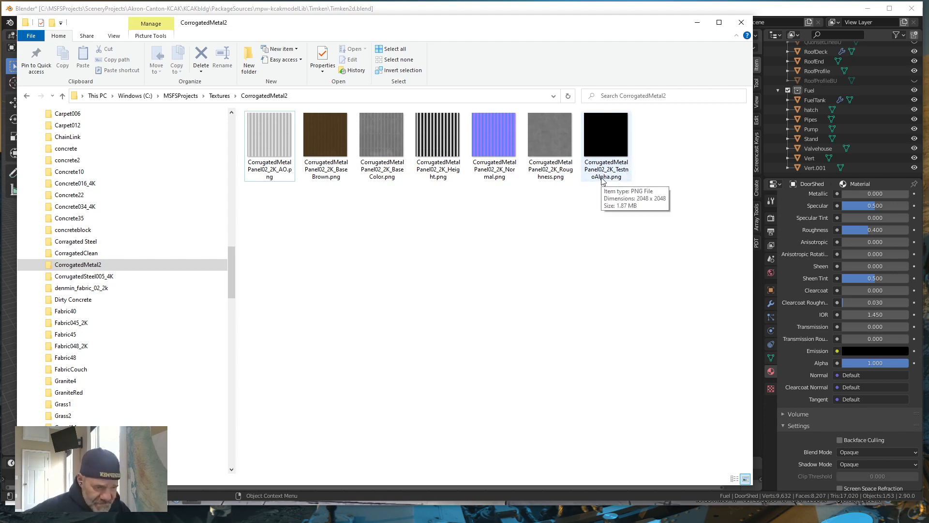
click(608, 138)
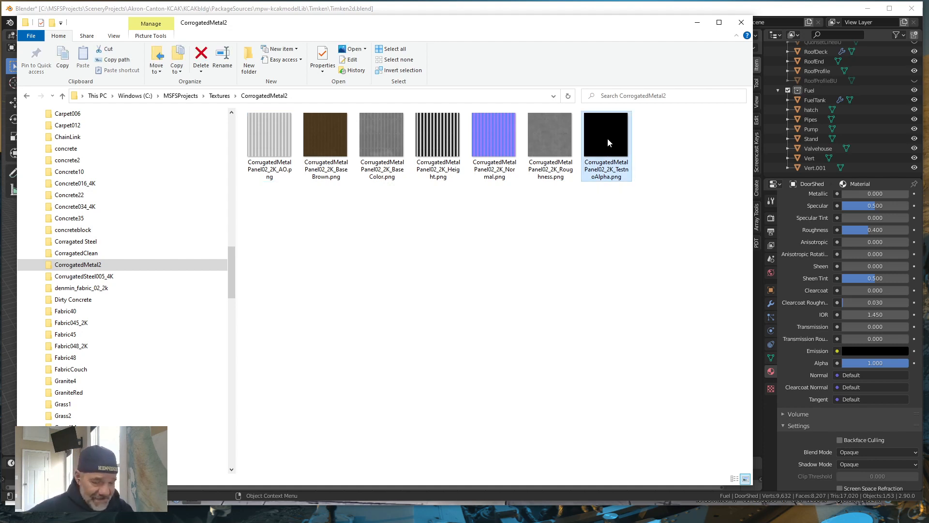
key(Delete)
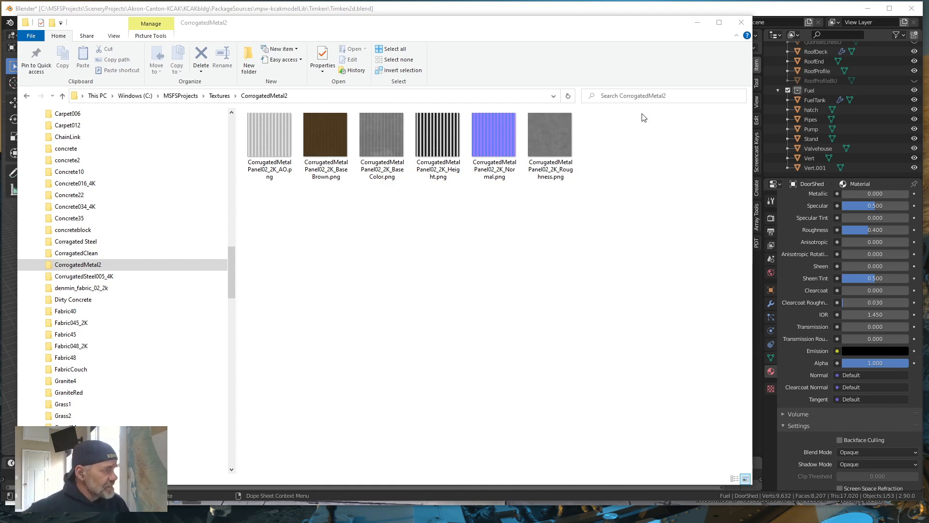
click(698, 26)
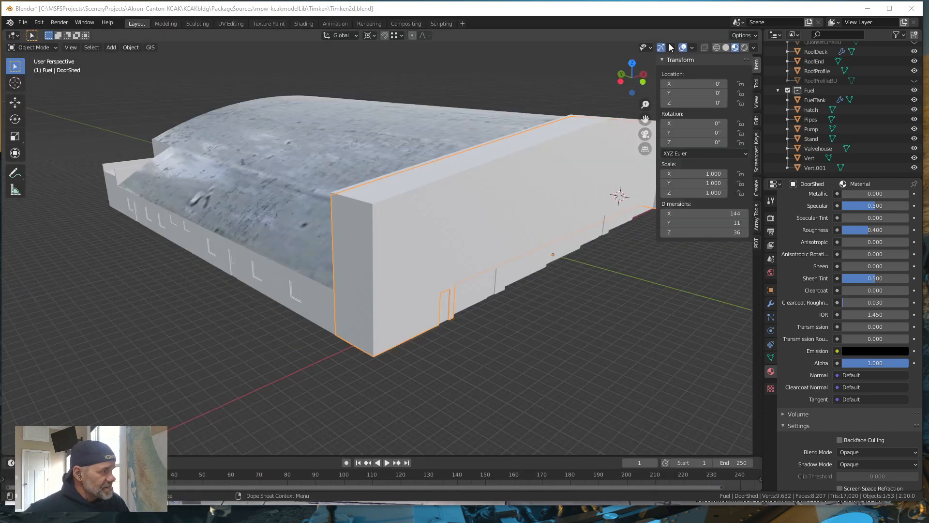
Apply the scale of the DoorShed object.
click(391, 271)
click(407, 332)
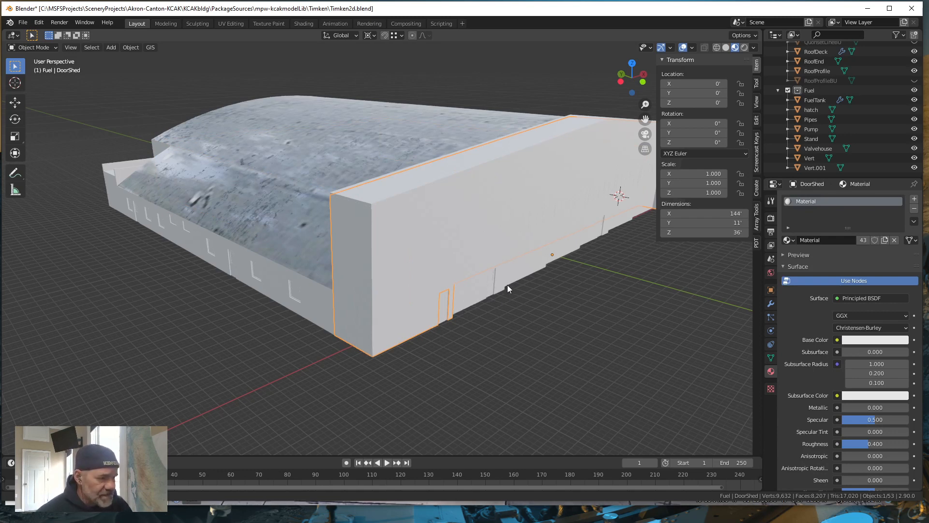
drag(507, 284, 425, 307)
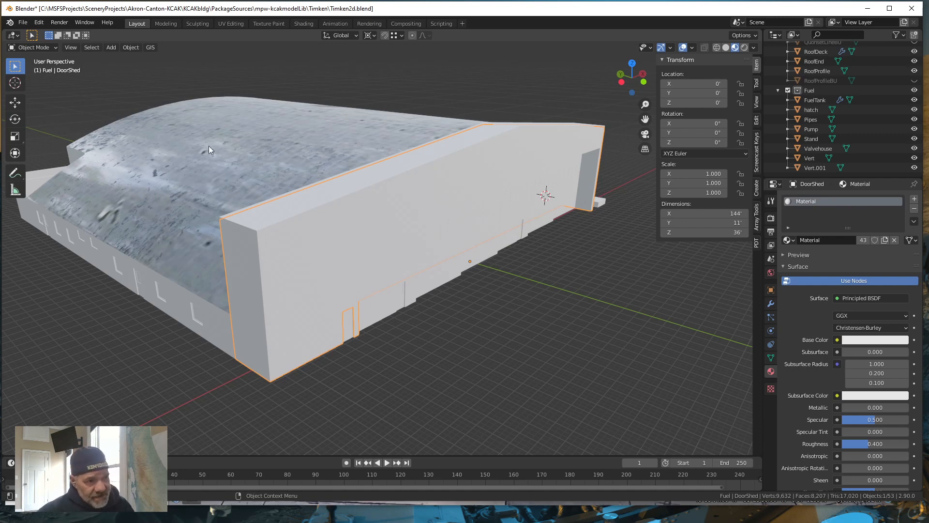
click(130, 48)
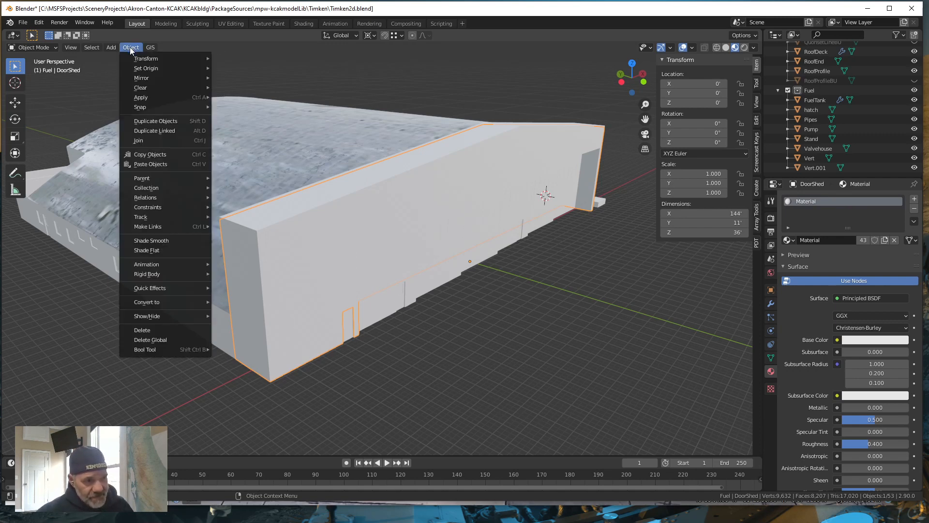
mouse_move(142, 99)
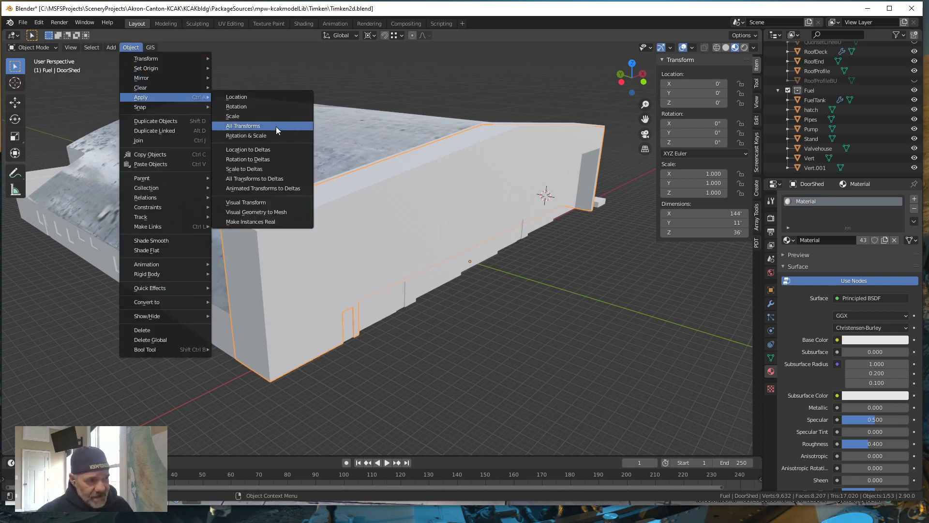
click(244, 116)
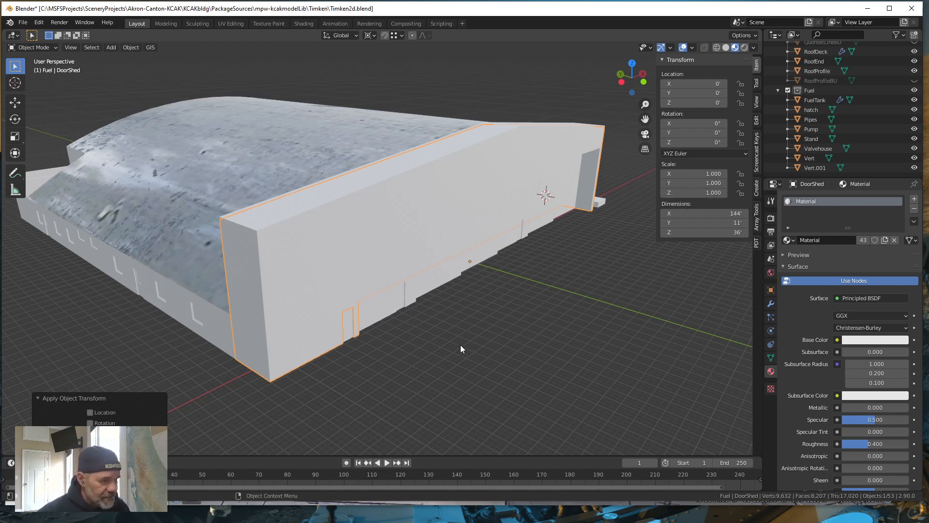
Open DoorShed for UV editing and select all of its faces in face select mode.
click(227, 24)
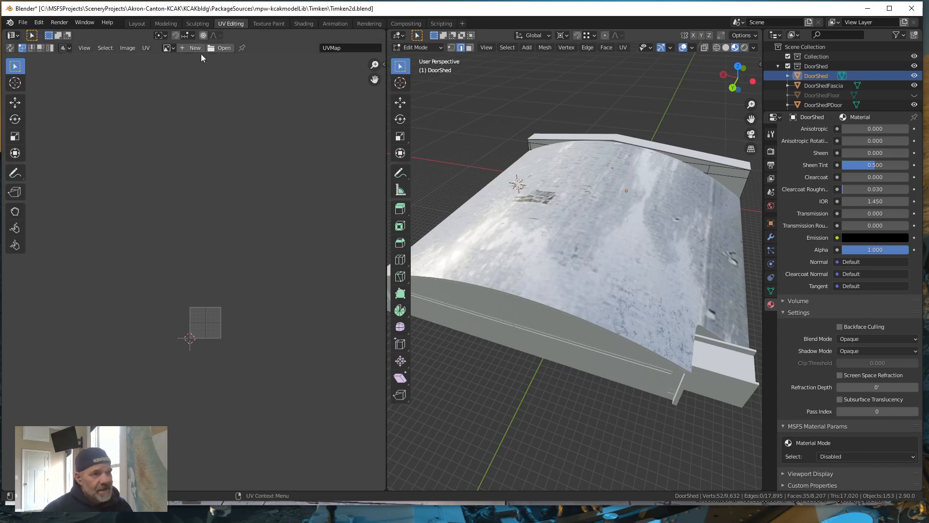
click(137, 23)
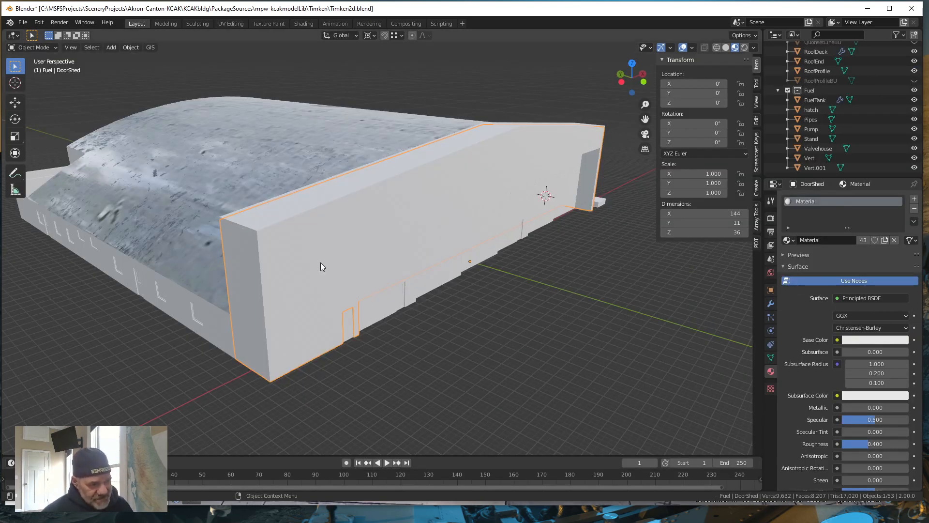
click(226, 24)
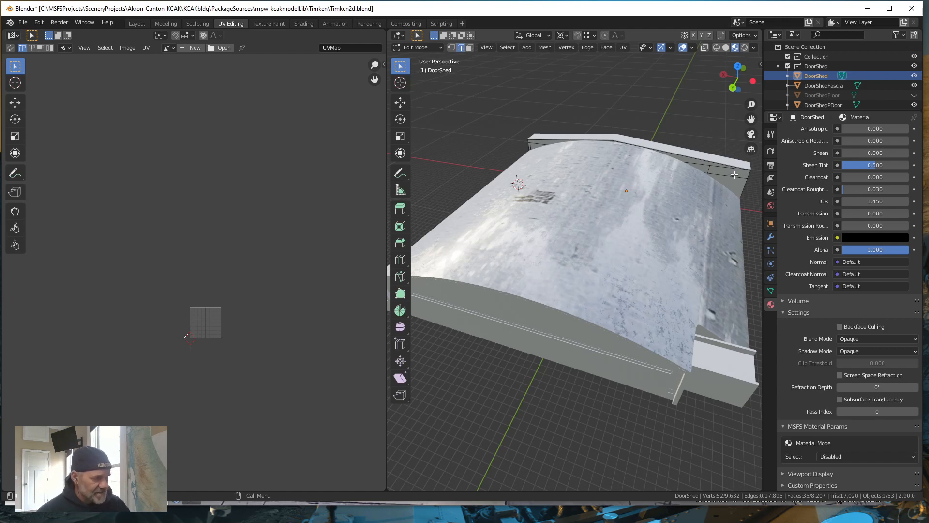
key(shift+h)
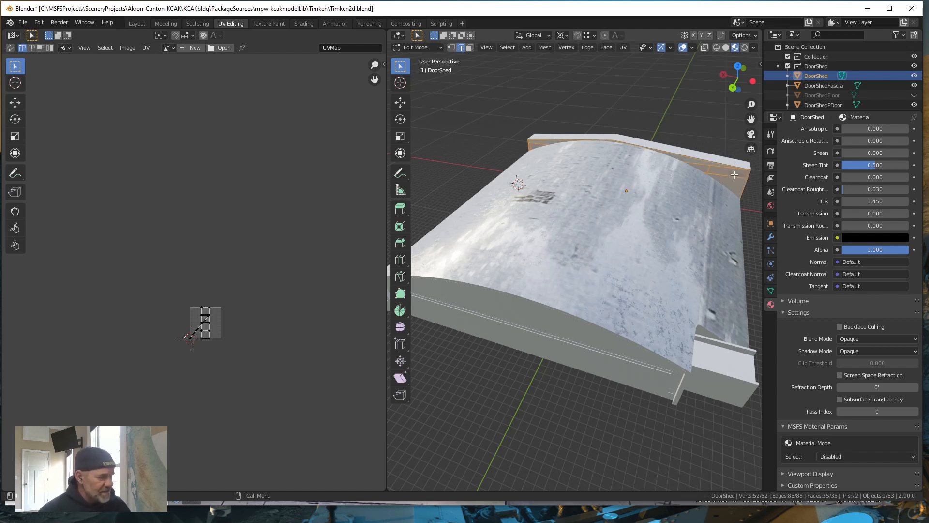
click(469, 48)
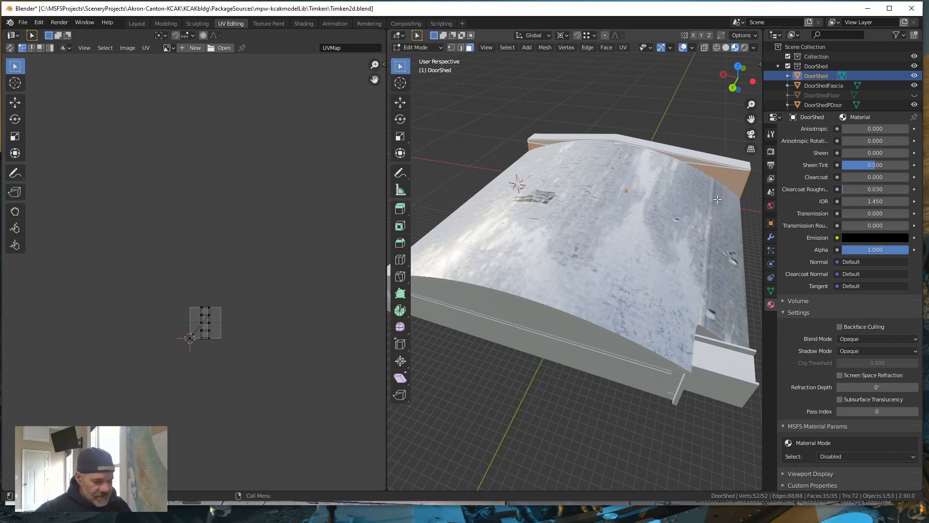
key(KP_Decimal)
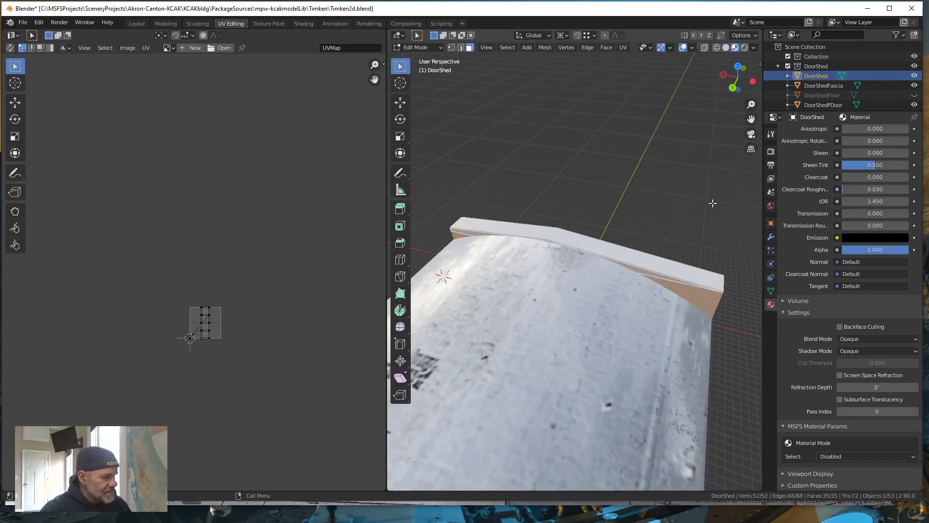
drag(707, 257, 570, 255)
drag(534, 304, 574, 264)
scroll(575, 265, up, 4)
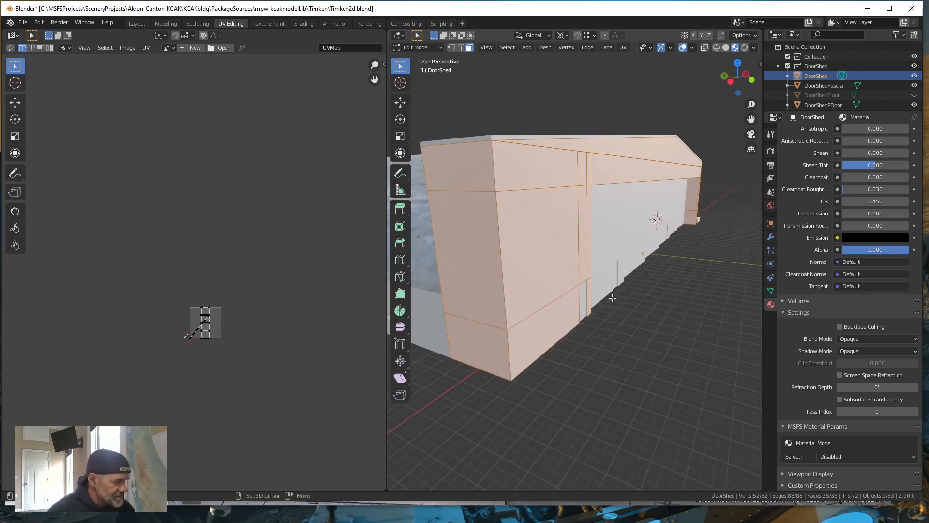
drag(529, 286, 598, 316)
scroll(594, 310, up, 3)
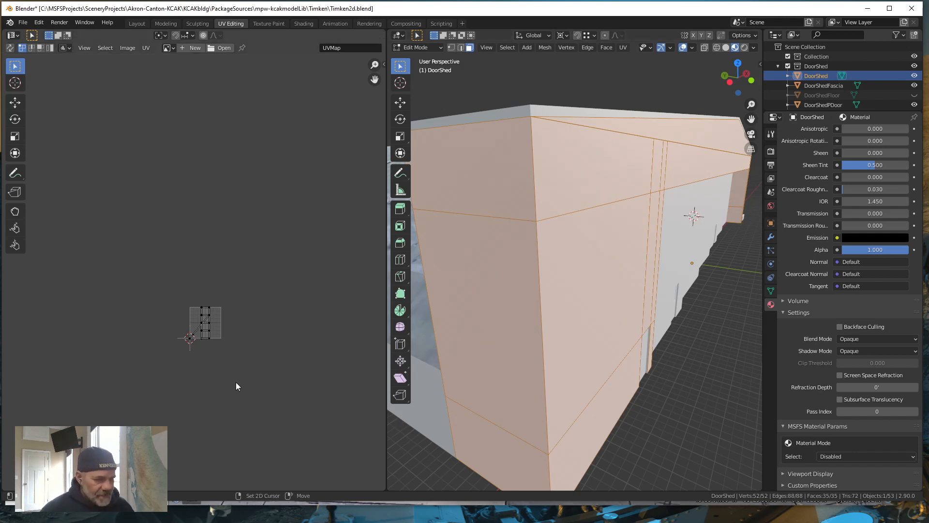
Unwrap the selected DoorShed faces with Smart UV Project, with Stretch to UV Bounds disabled.
scroll(222, 341, up, 2)
drag(236, 387, 228, 336)
scroll(208, 264, up, 2)
scroll(209, 263, up, 2)
scroll(229, 333, up, 1)
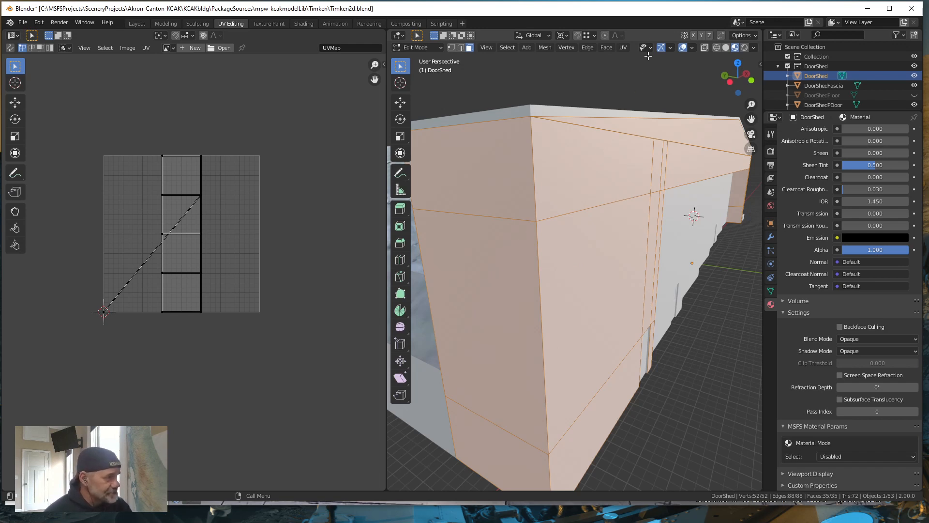
click(623, 49)
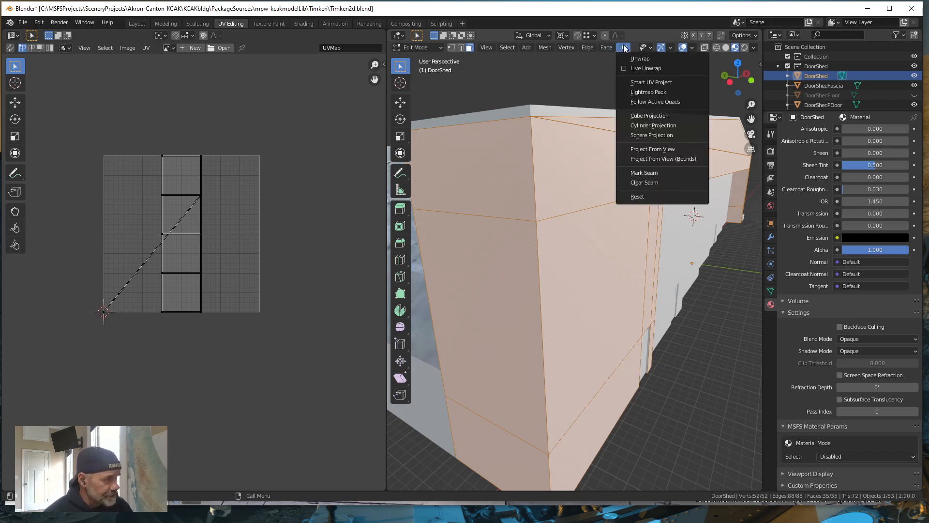
click(647, 83)
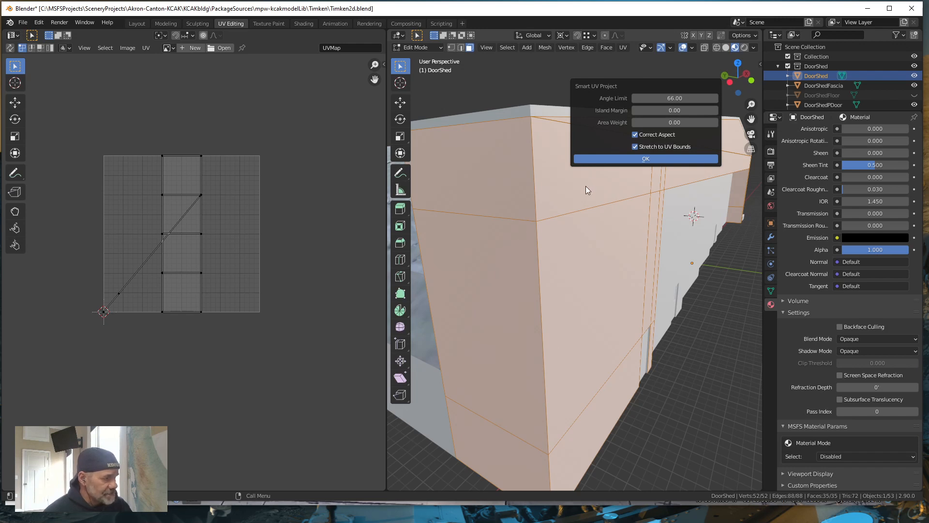
click(635, 147)
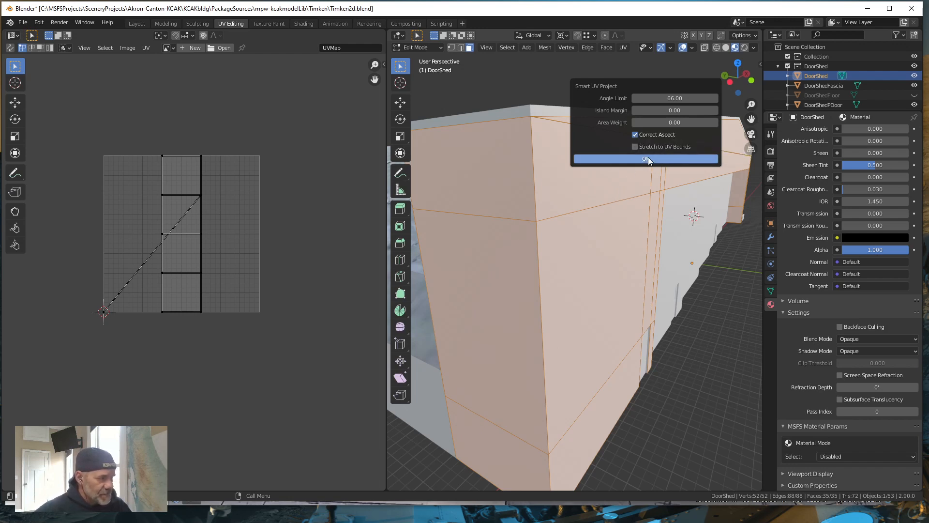
click(649, 159)
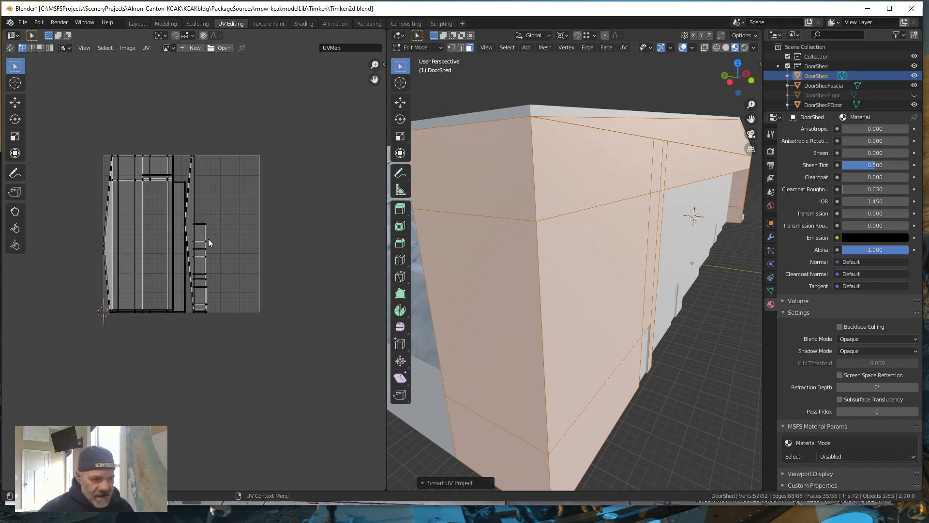
Rotate all DoorShed UV islands a quarter turn and move them along X to fit inside the UV bounds.
key(a)
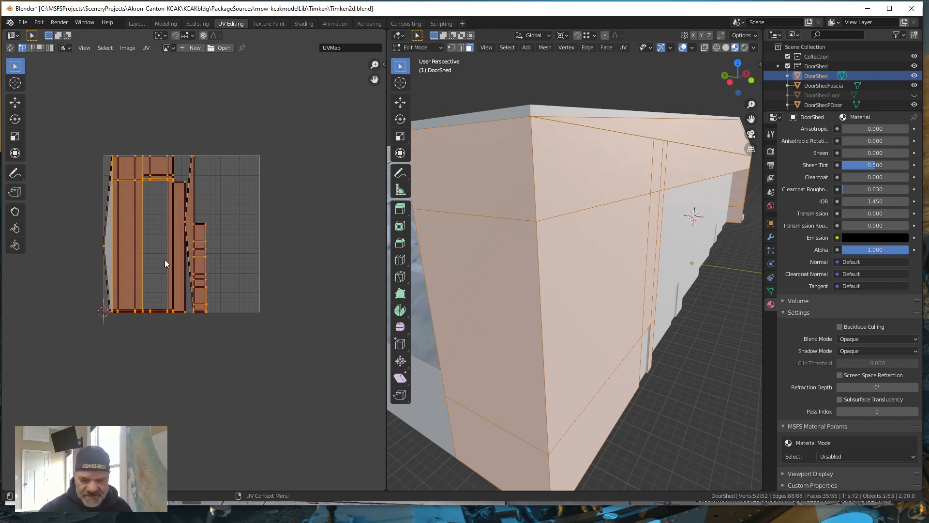
key(r)
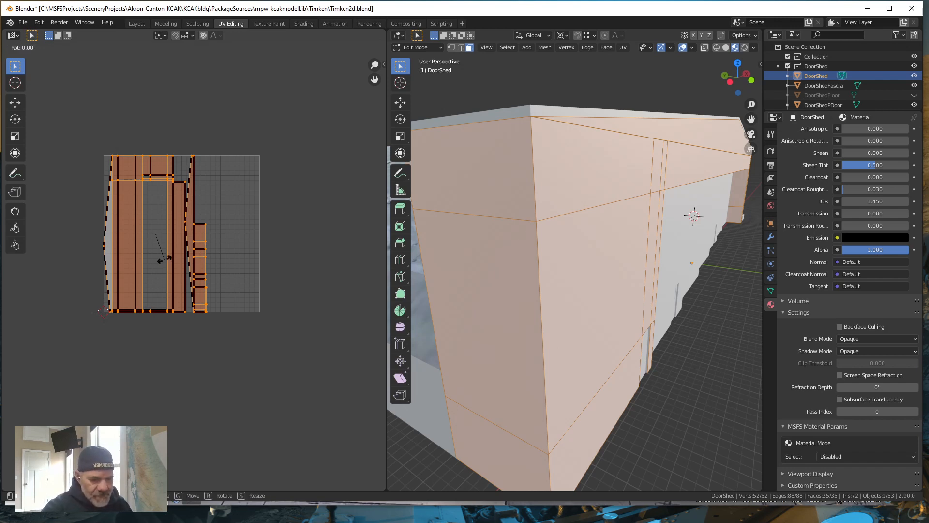
click(165, 264)
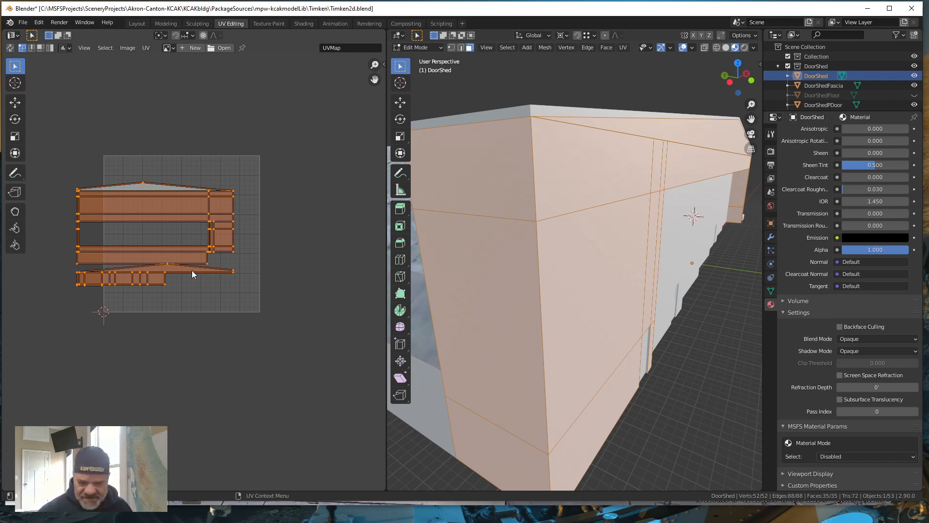
key(g)
key(x)
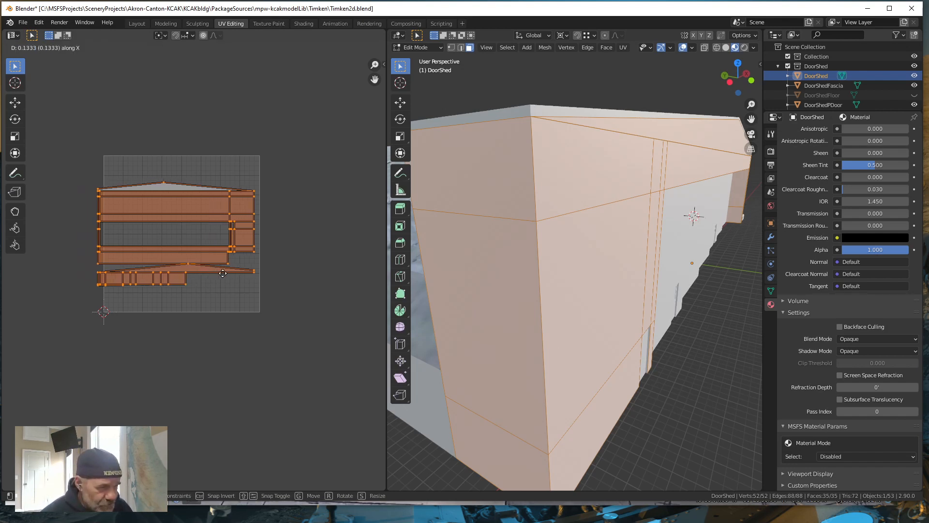
click(273, 272)
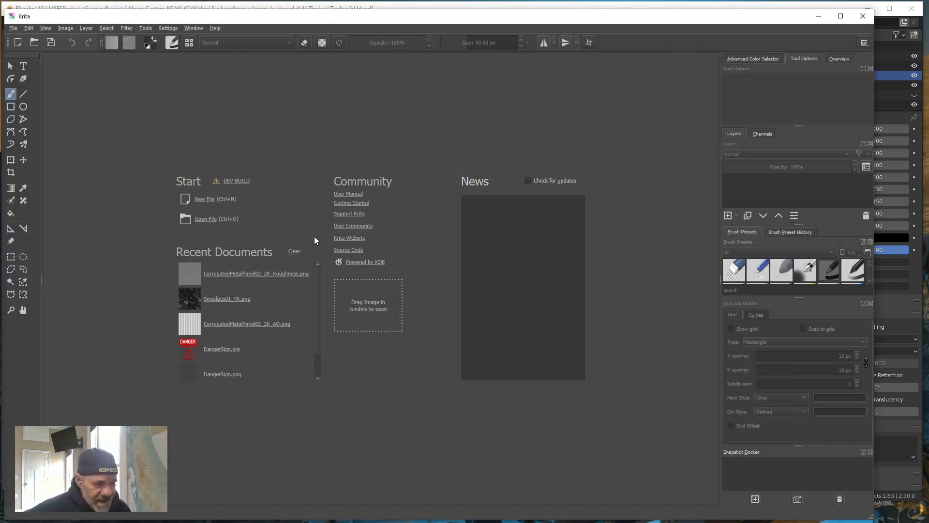
Switch to Krita and open CorrugatedMetalPanel02_2K_Roughness.png from the CorrogatedMetal2 texture folder.
click(200, 219)
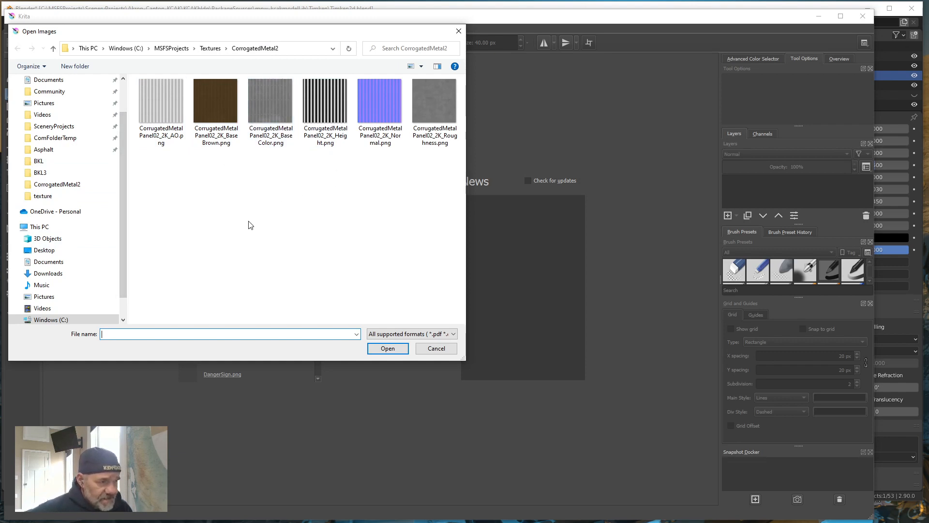
click(435, 103)
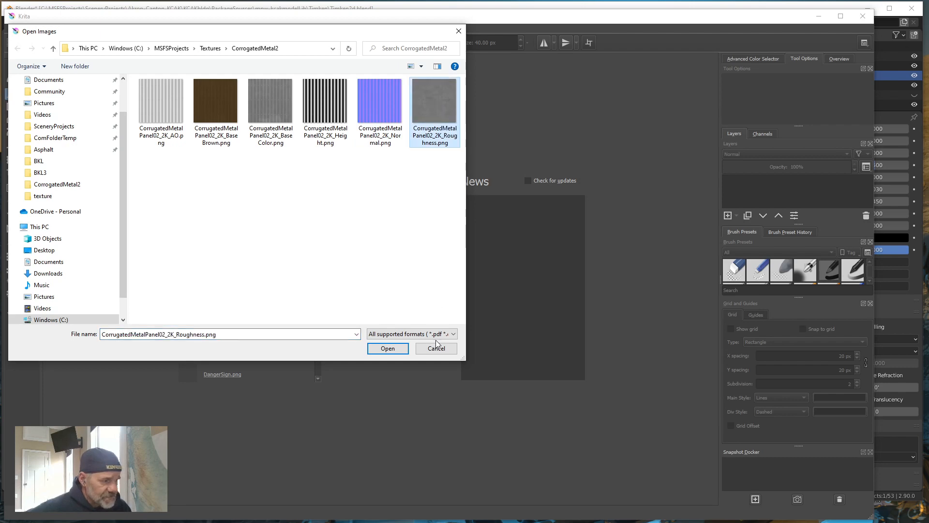
click(388, 349)
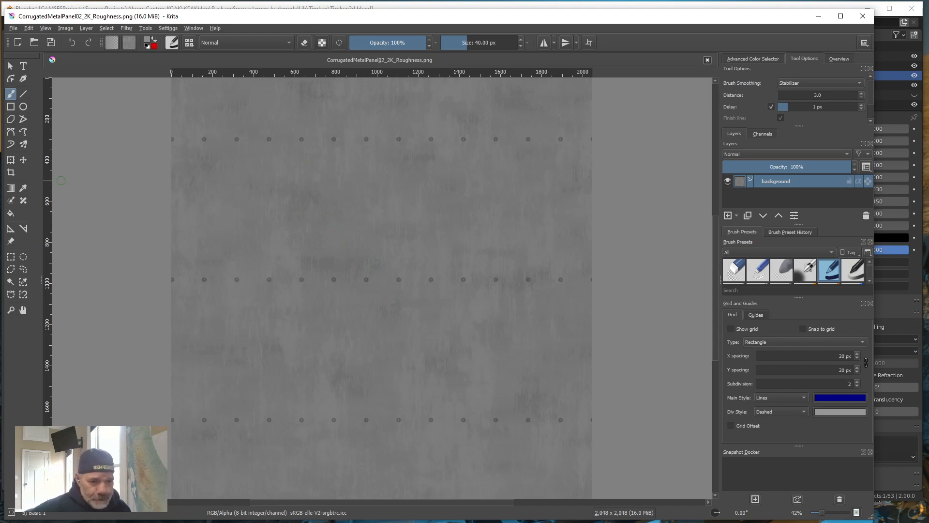
key(alt+Tab)
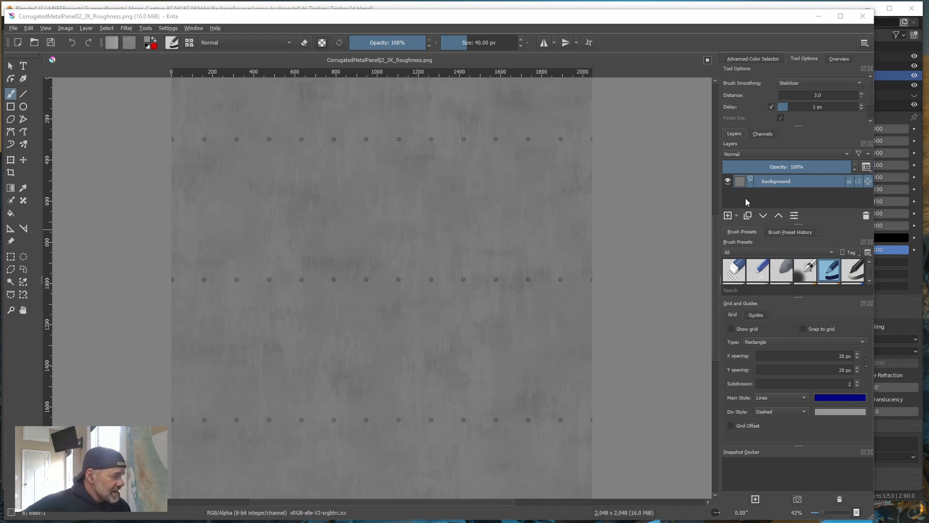
Inspect the active color channels in the background layer's properties, leaving the settings as they are.
right_click(780, 187)
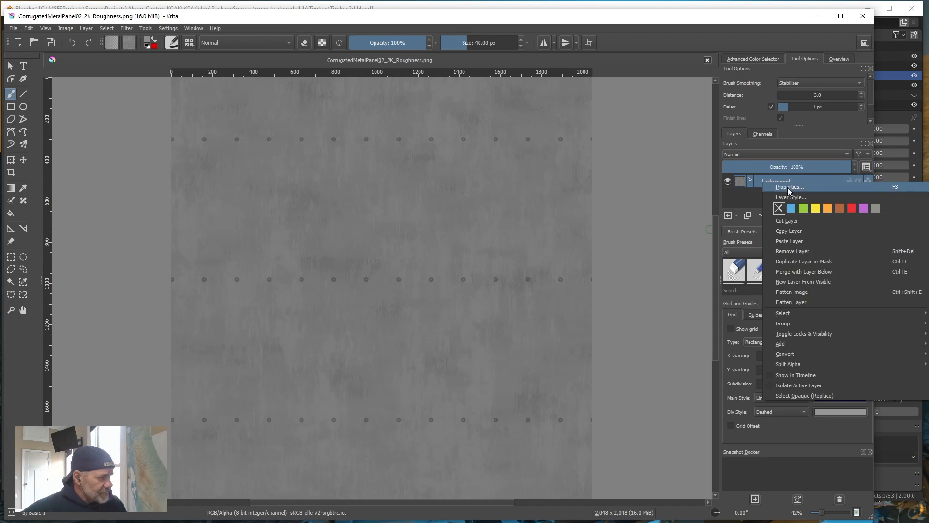
click(789, 187)
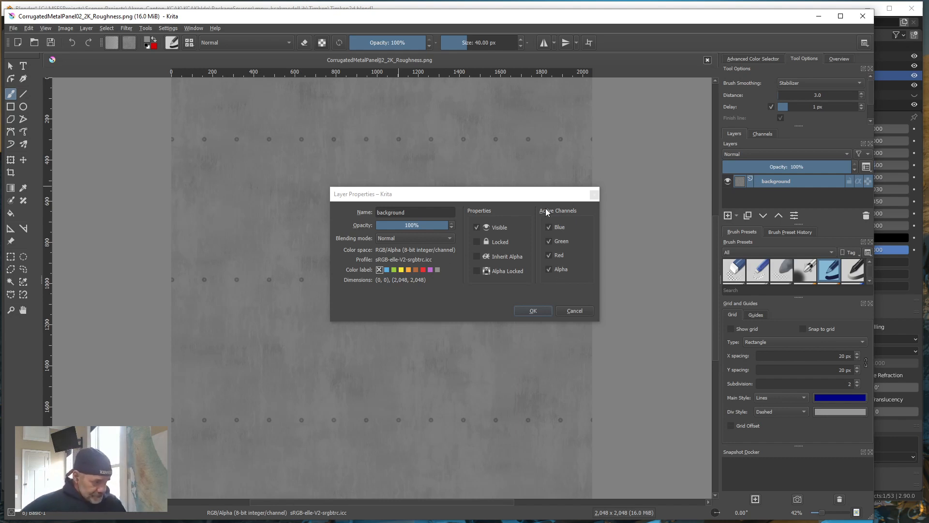
click(575, 311)
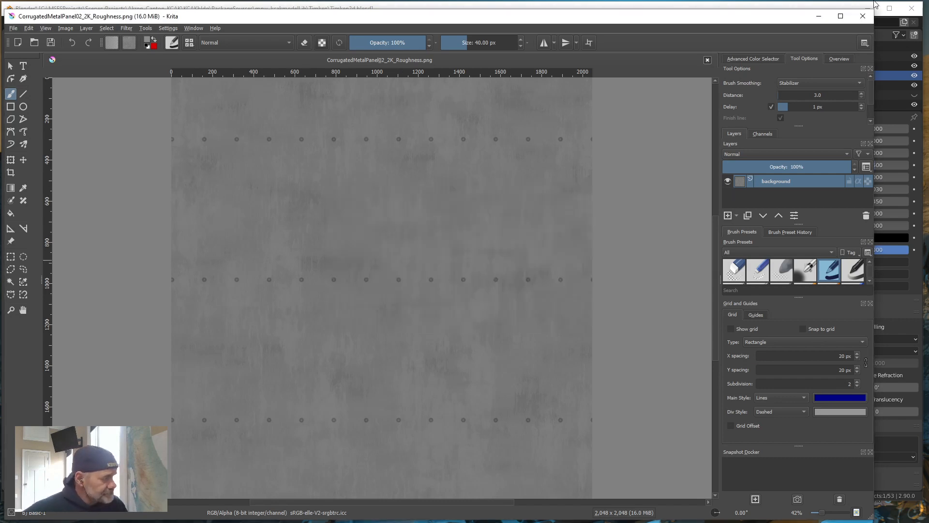
Return to Blender, set the DoorShed material's MSFS material mode to MSFS Standard, and review its texture map slots.
click(818, 18)
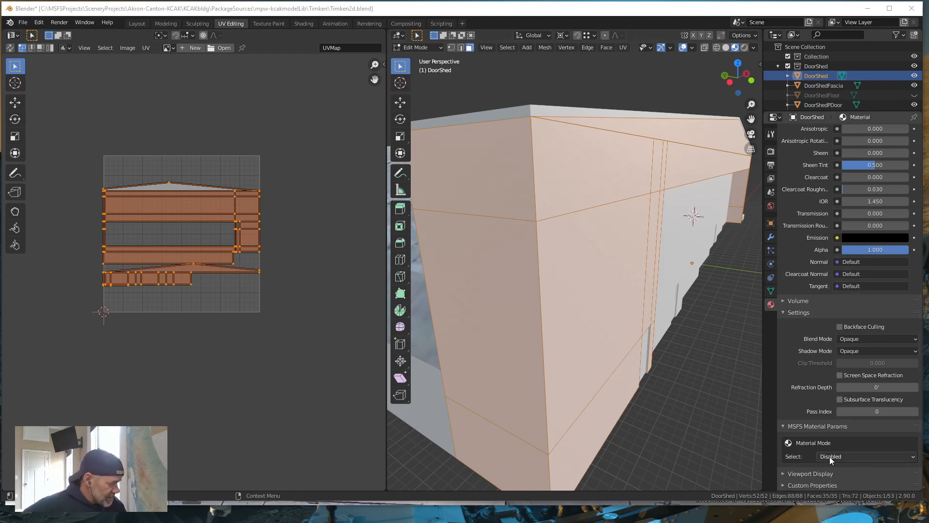
click(914, 458)
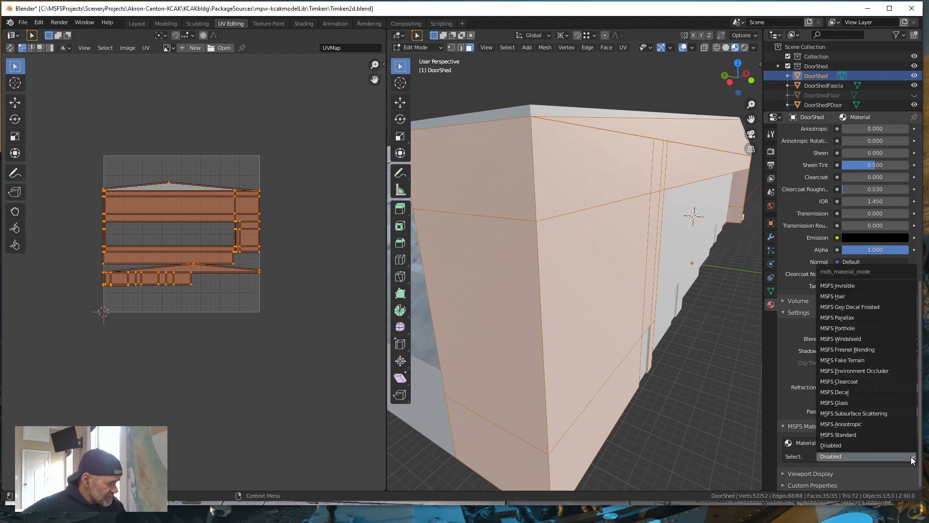
click(848, 434)
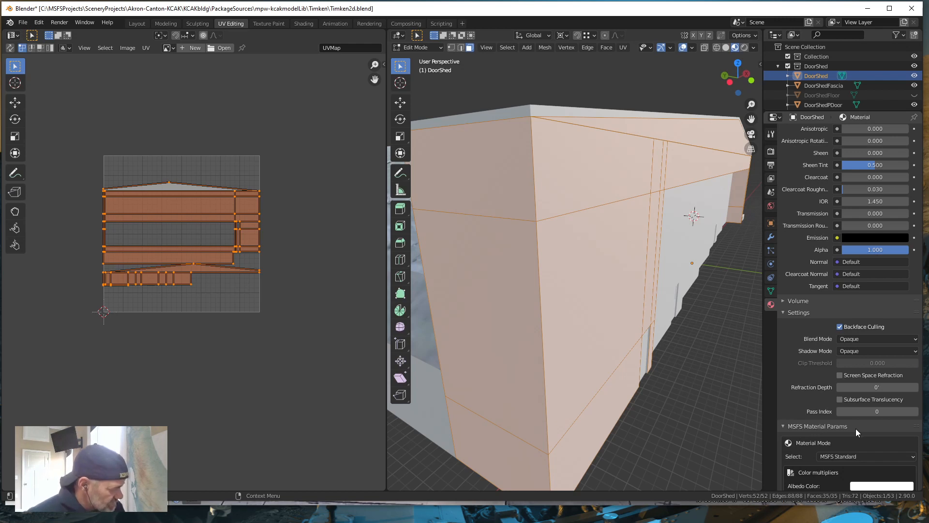
scroll(845, 440, down, 2)
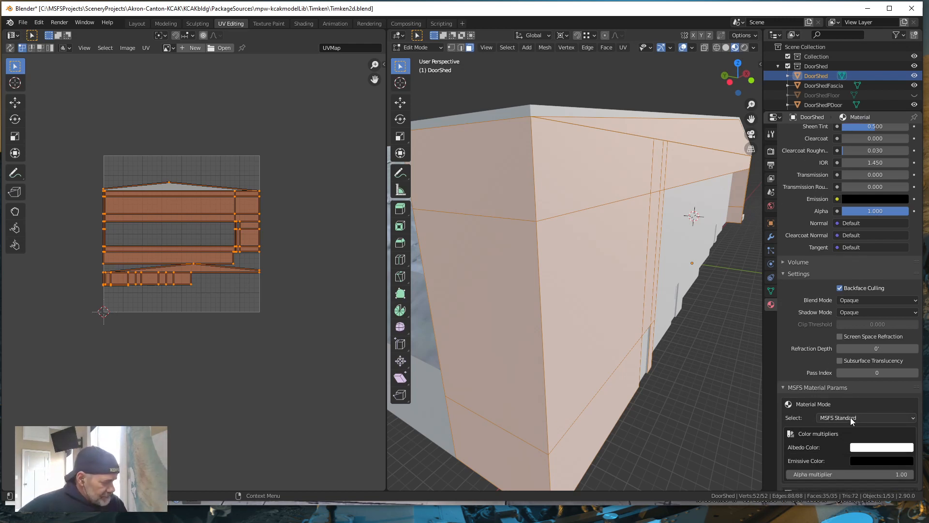
scroll(851, 417, down, 9)
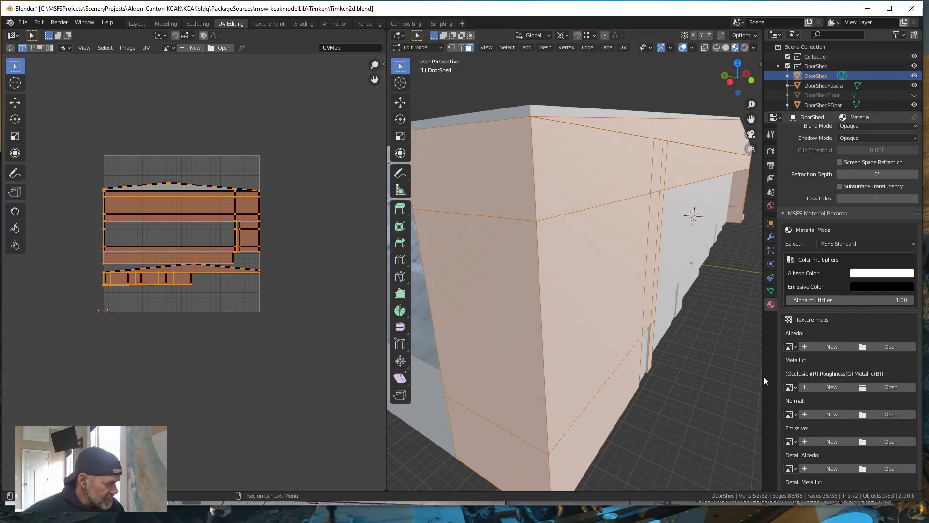
scroll(823, 402, down, 3)
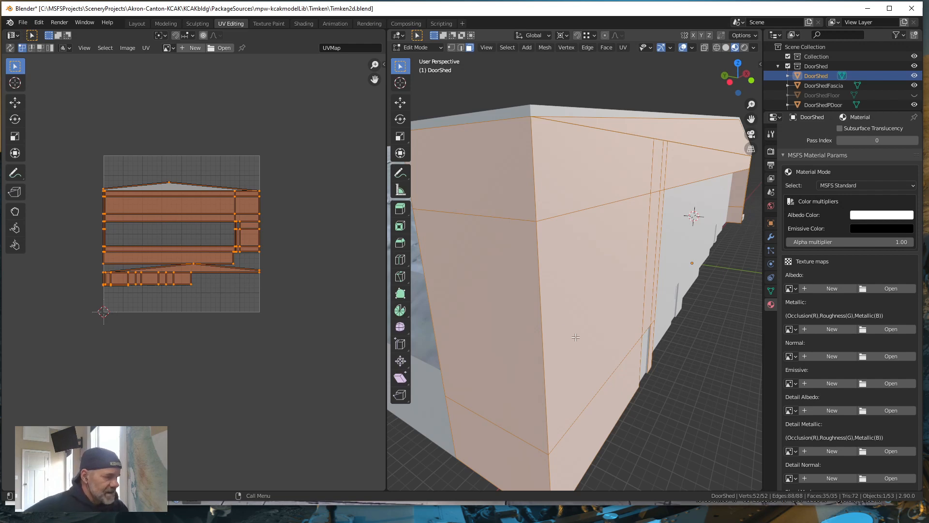
scroll(614, 347, up, 2)
scroll(611, 346, down, 2)
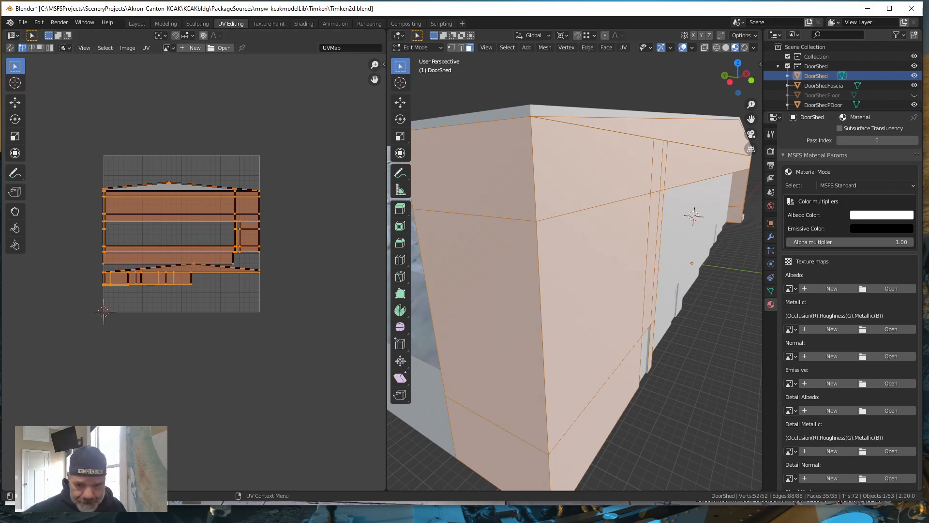
Switch to Krita and create a new 2048 × 2048 px document at 72 ppi in RGB/Alpha, 16-bit integer/channel.
key(alt+Tab)
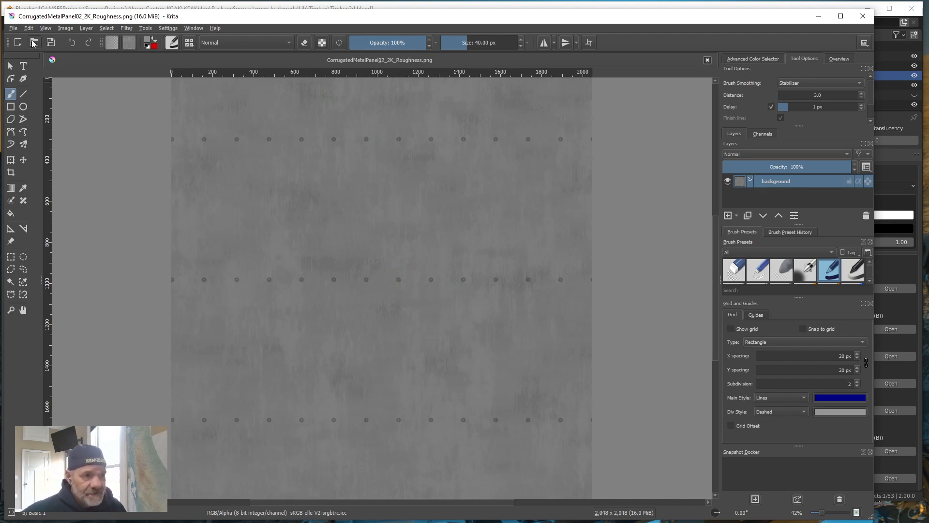
click(14, 30)
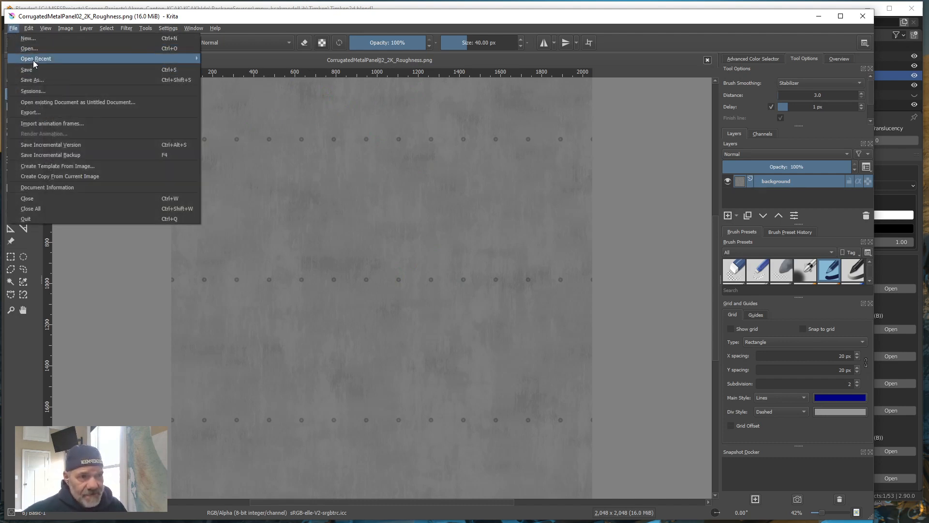
key(Escape)
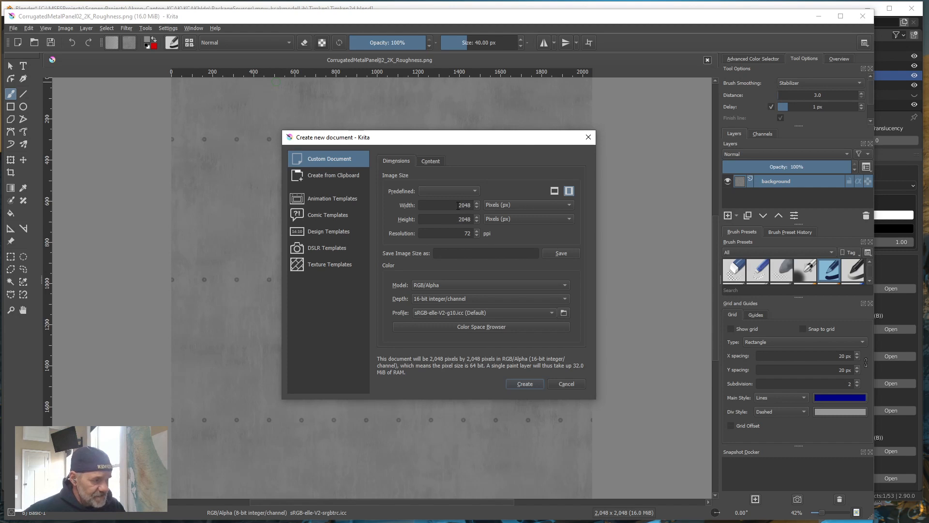
drag(460, 206, 477, 219)
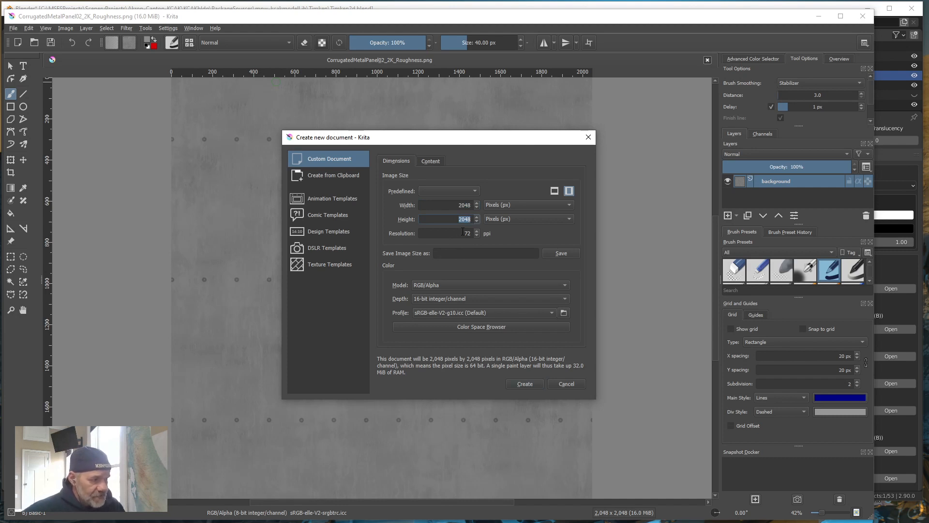
click(462, 235)
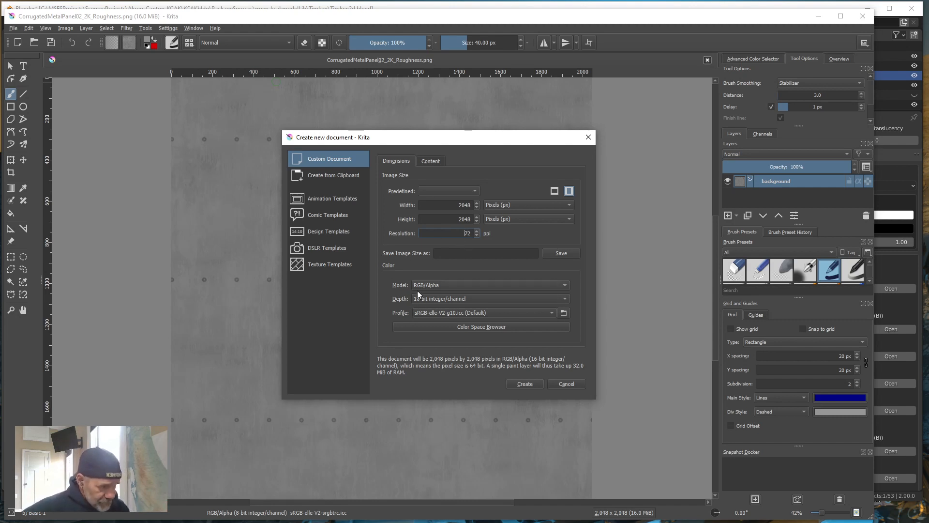
click(566, 300)
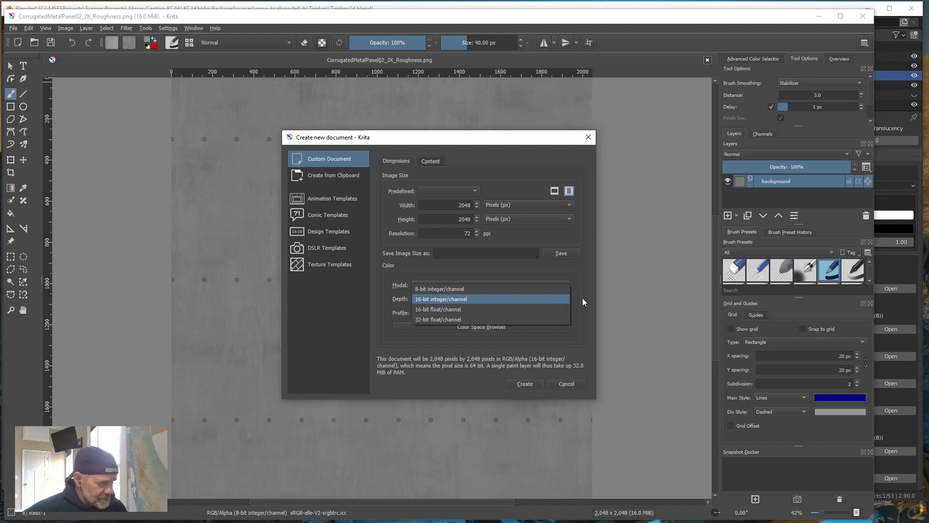
click(591, 287)
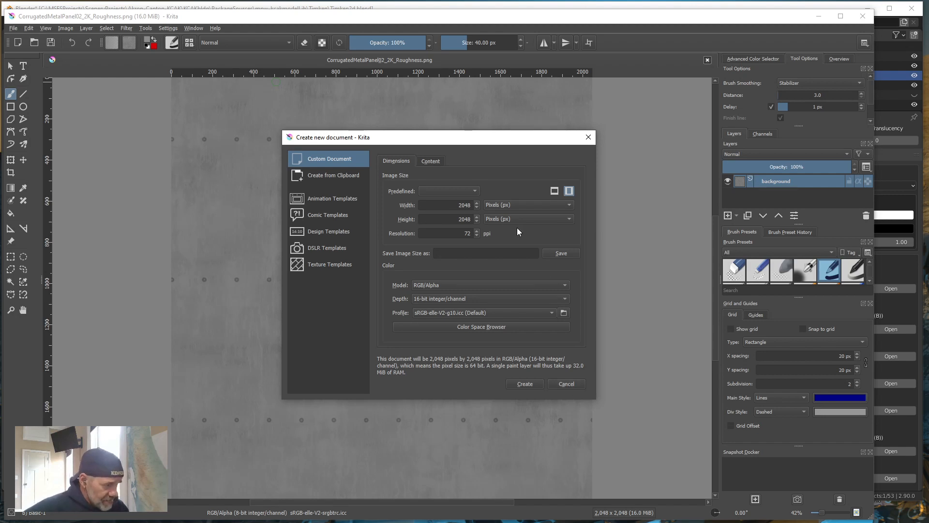
click(526, 384)
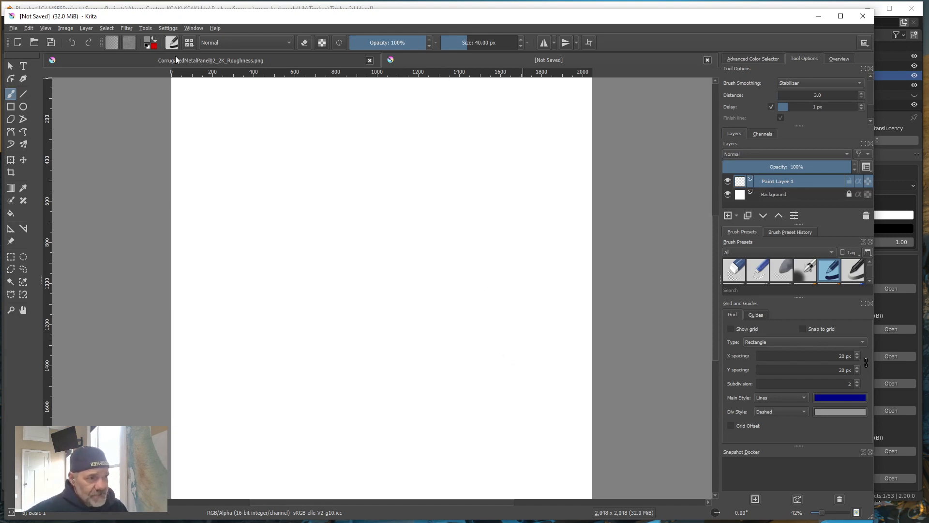
Hide the new document's Background layer and select the entire canvas with a rectangular selection.
click(249, 64)
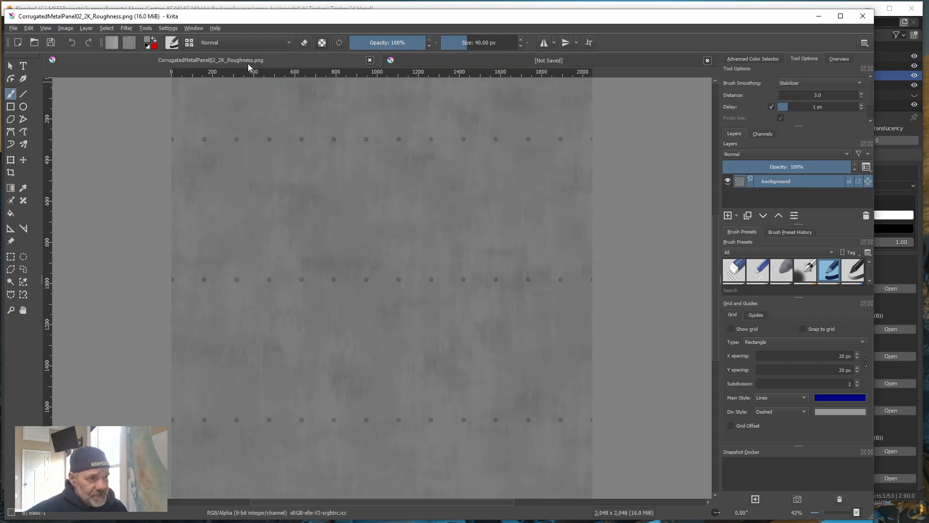
click(538, 63)
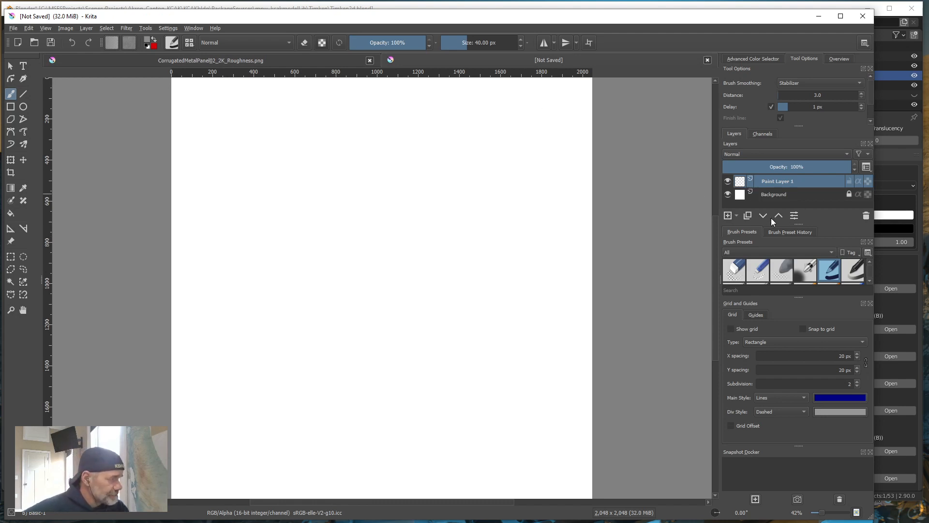
click(728, 194)
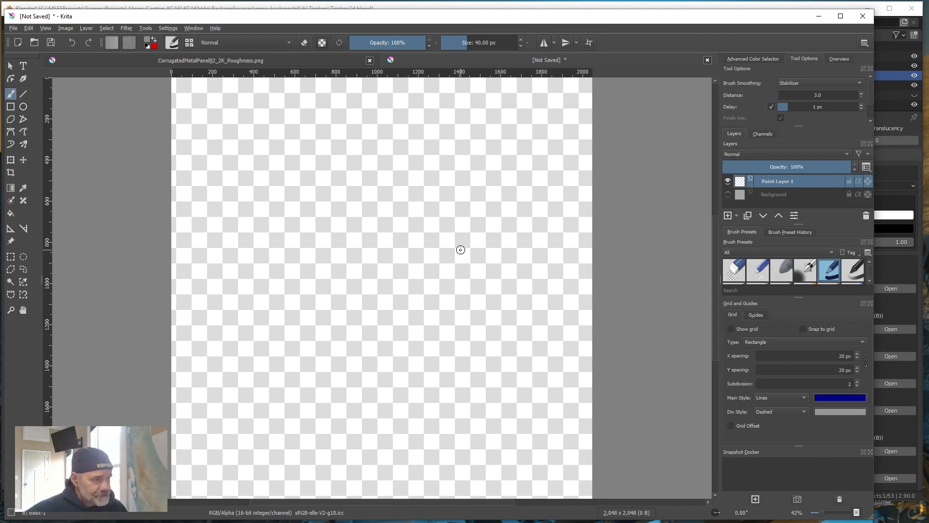
scroll(386, 276, down, 1)
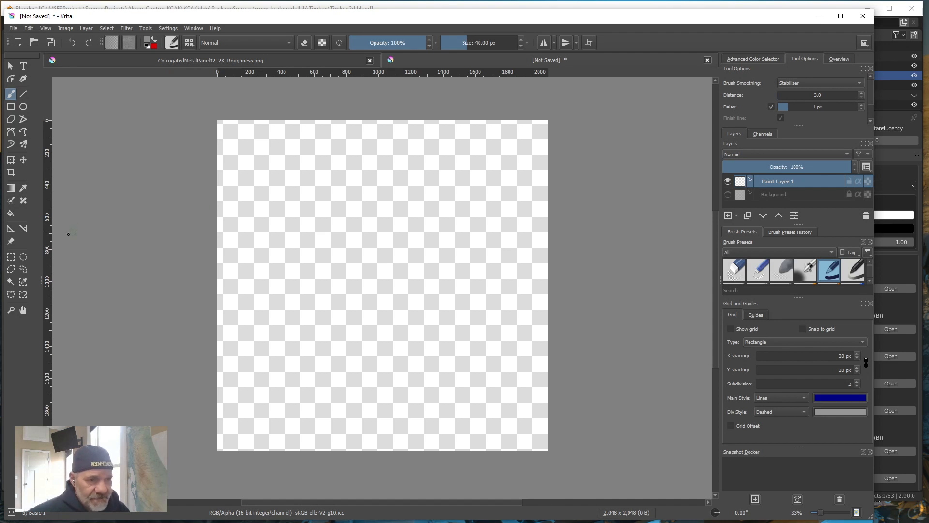
click(11, 257)
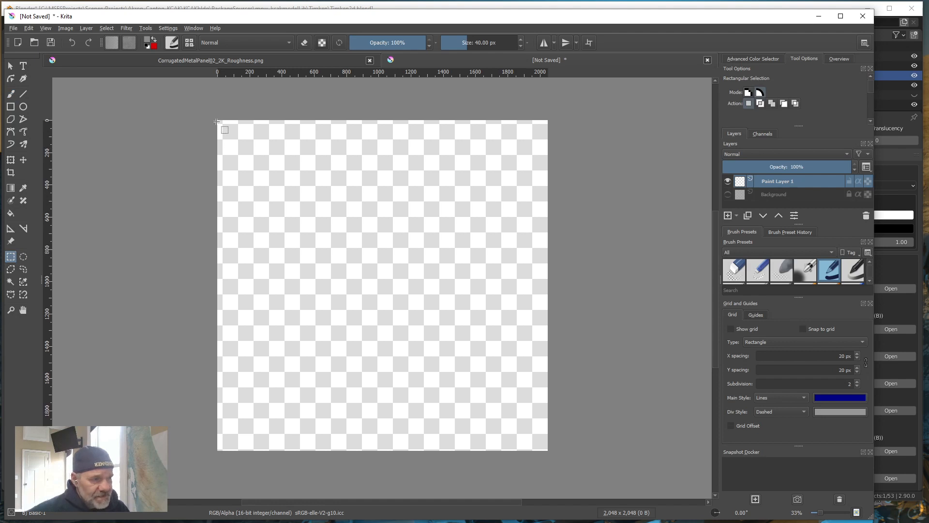
drag(216, 117, 554, 454)
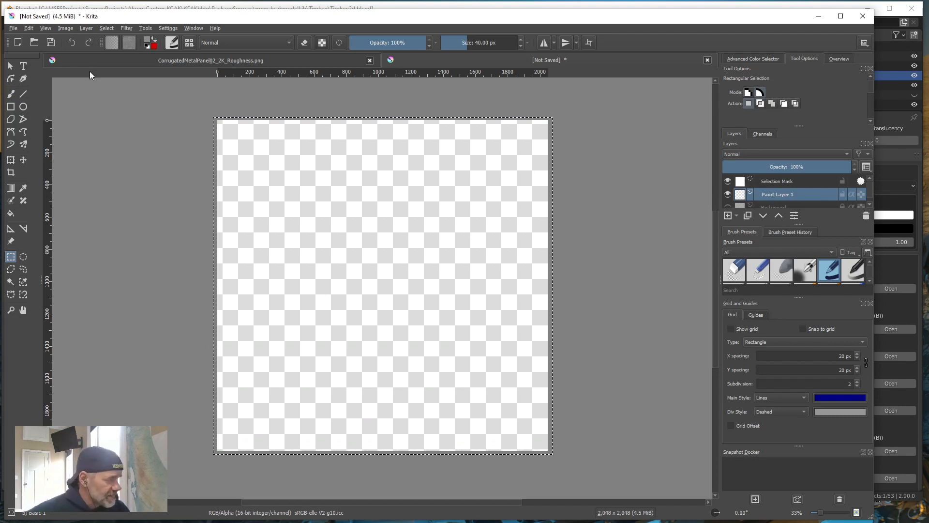
Add another paint layer above Paint Layer 1 in the new document.
click(88, 29)
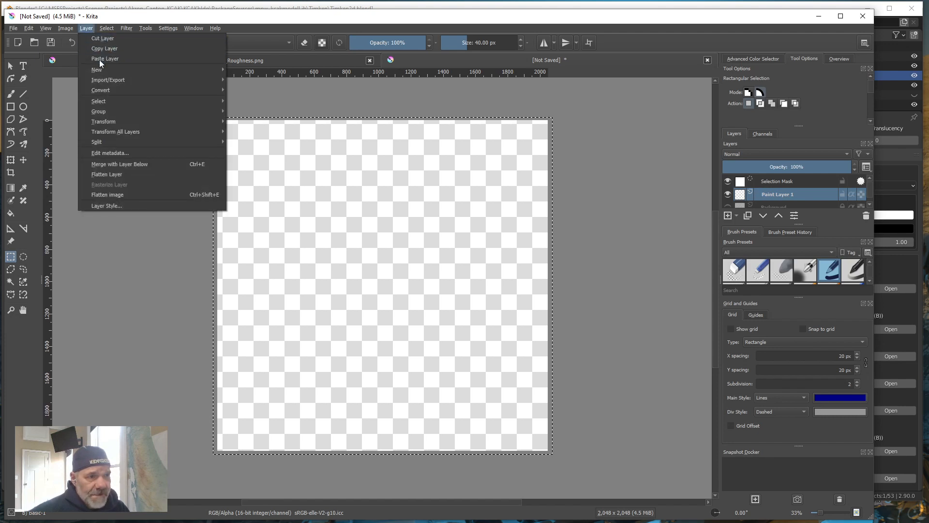
mouse_move(99, 69)
click(260, 77)
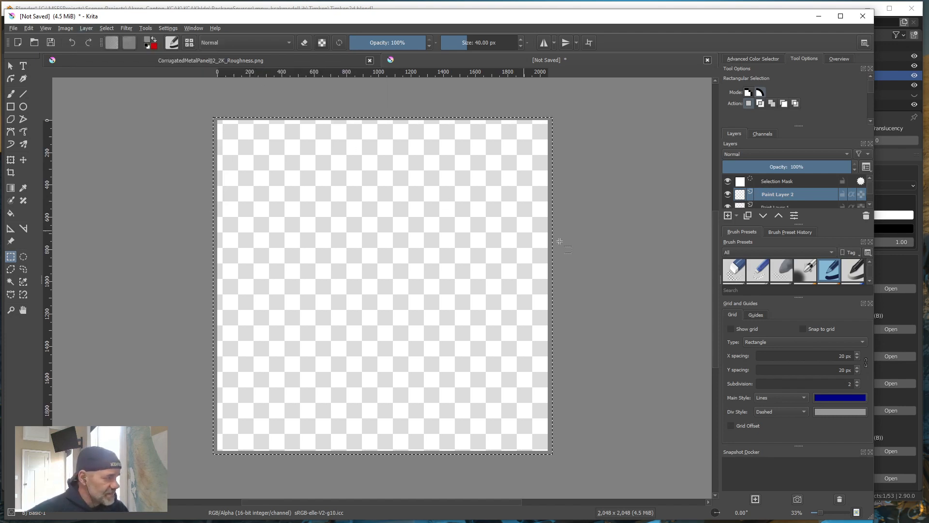
Rename the newly added paint layer directly above Paint Layer 1 as White.
double_click(777, 194)
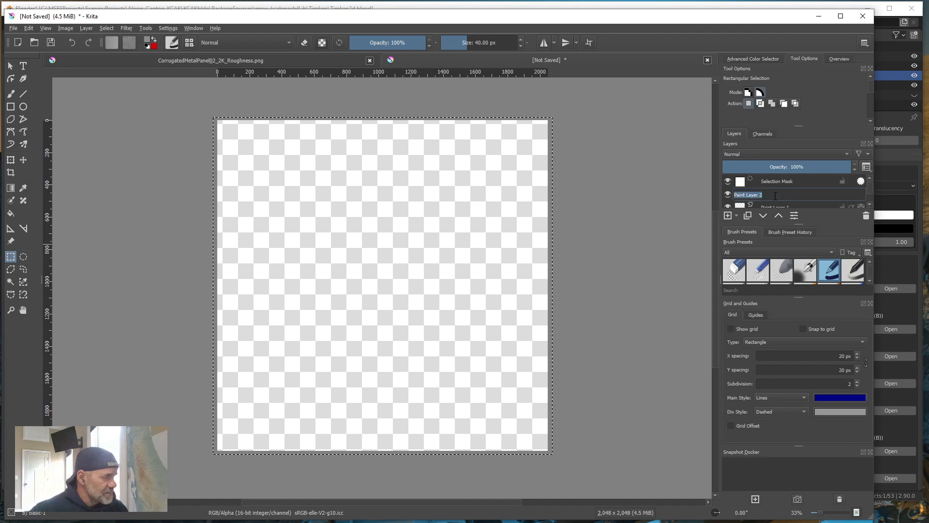
text(Whit)
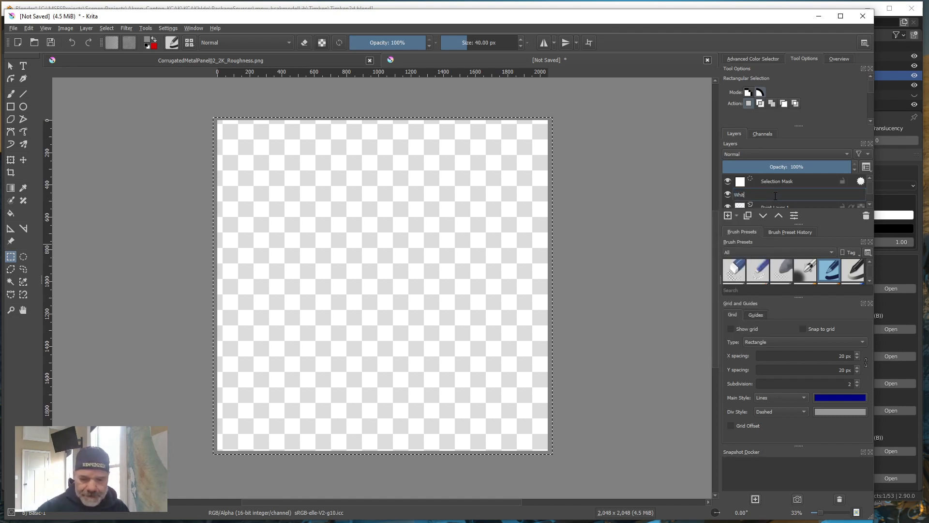
text(e)
key(Return)
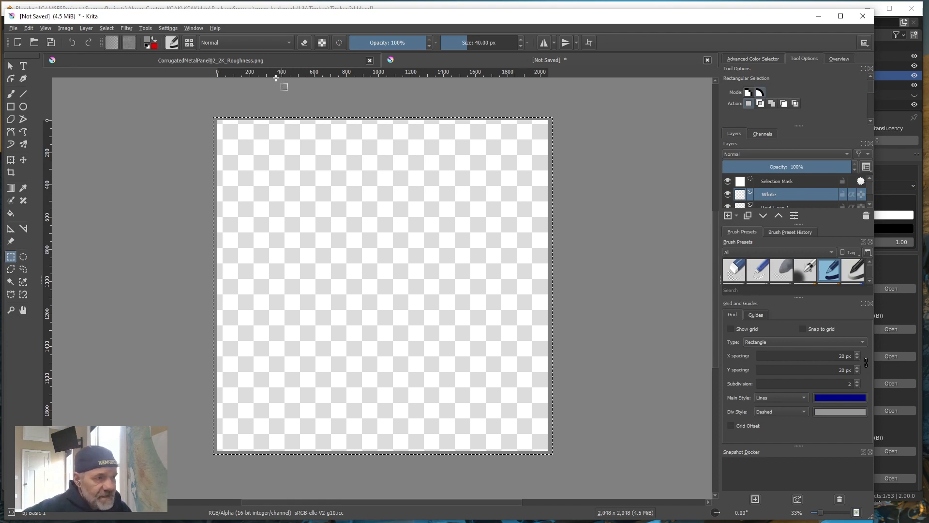
Fill the selected canvas area on the White layer with White 100% (#ffffff) and clear the selection.
click(148, 43)
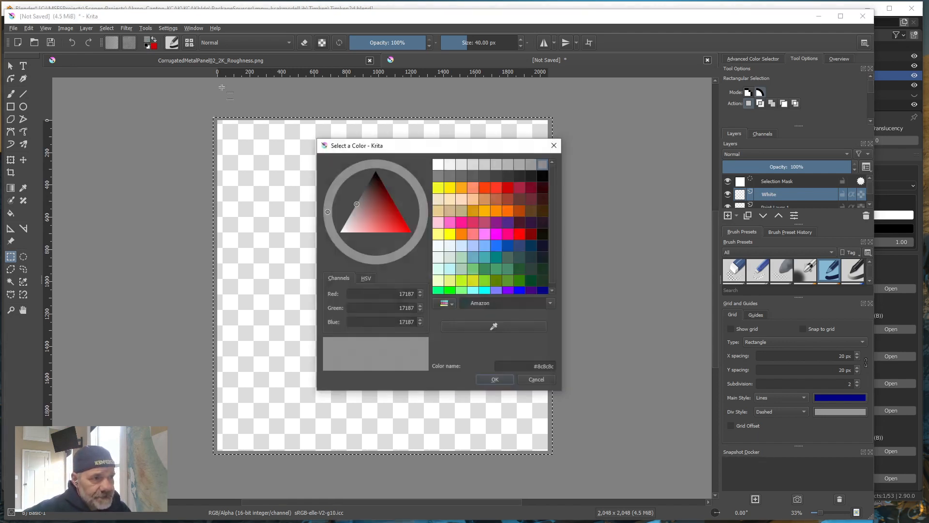
click(439, 165)
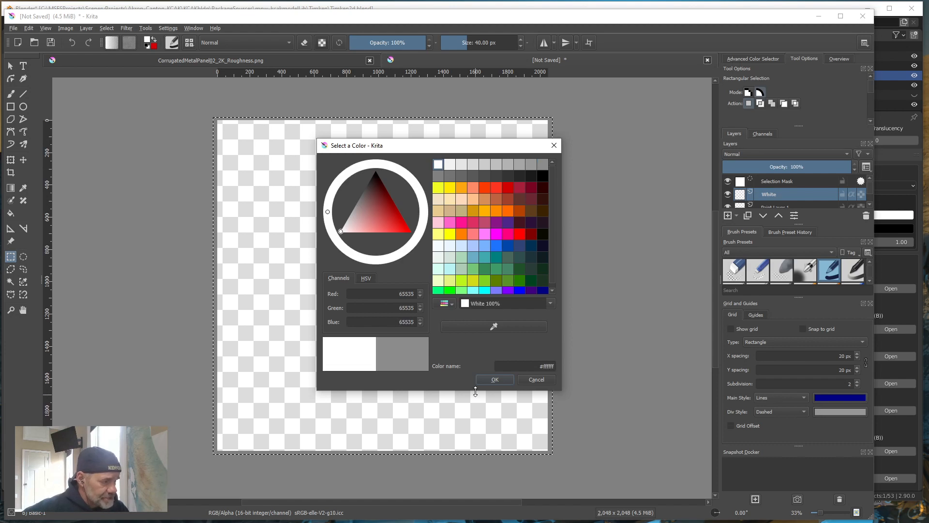
click(495, 380)
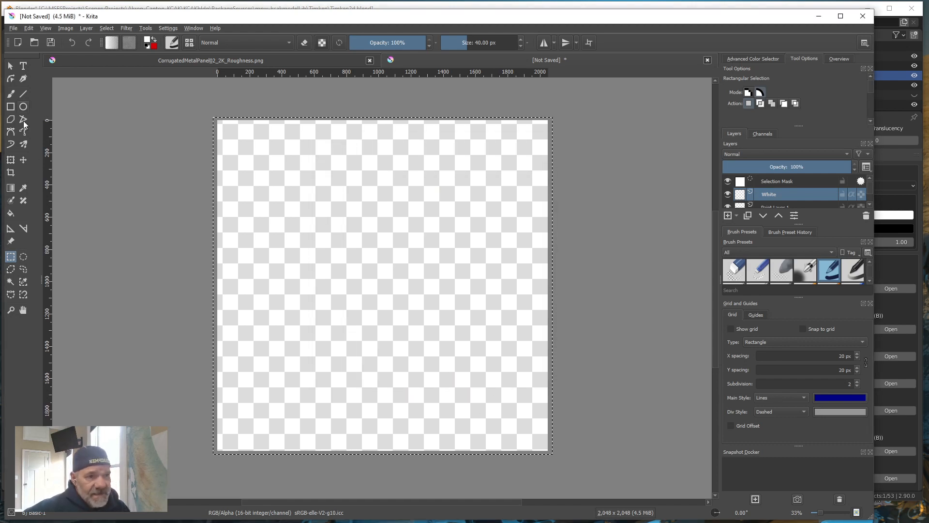
click(11, 213)
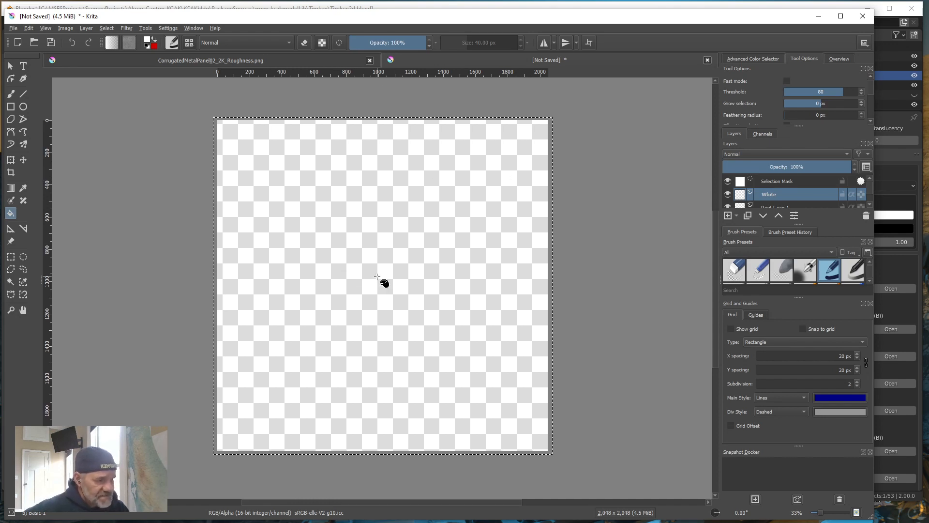
click(378, 277)
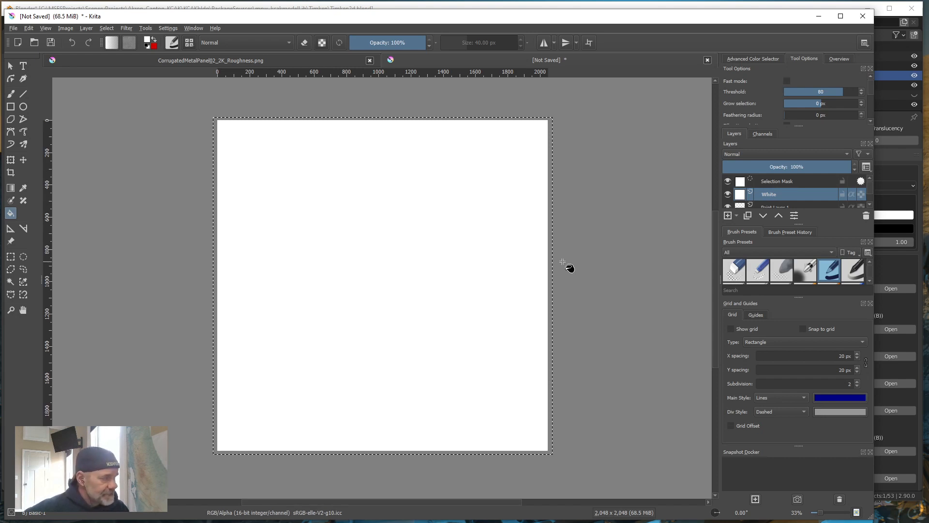
click(105, 29)
click(120, 49)
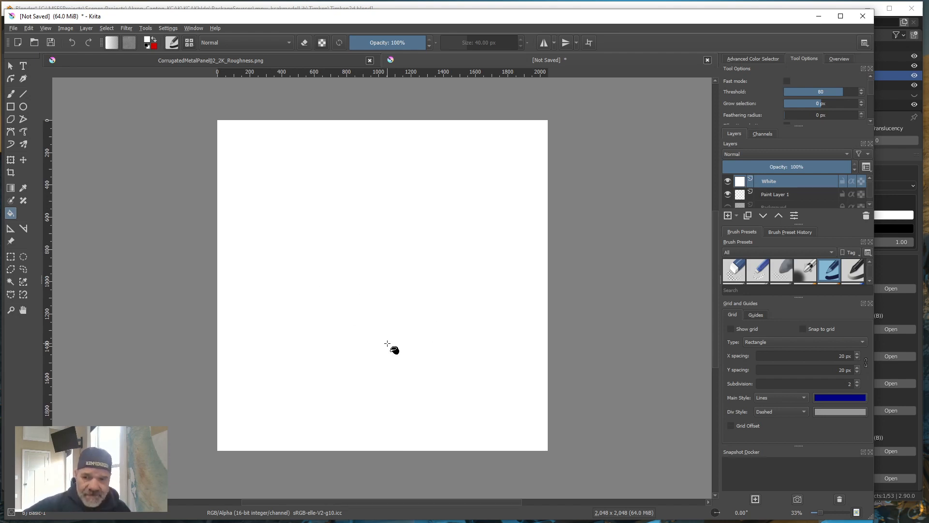
Compare the White layer with the locked Background by toggling their visibility, ending with White shown and Background hidden.
click(728, 181)
scroll(771, 196, down, 1)
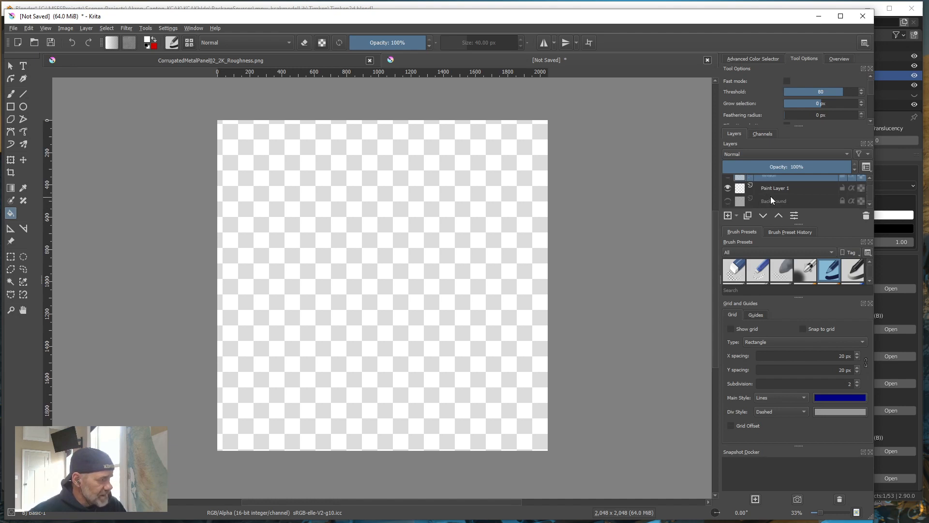
click(727, 201)
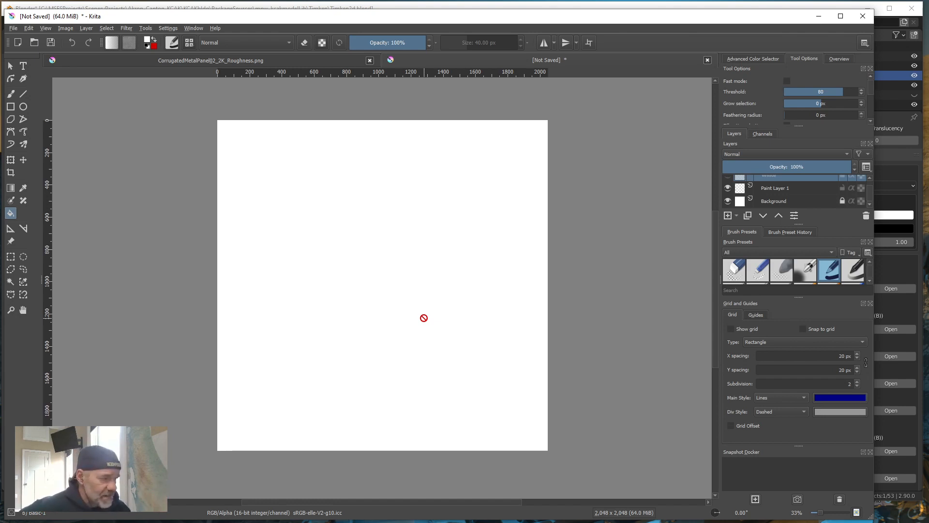
click(728, 201)
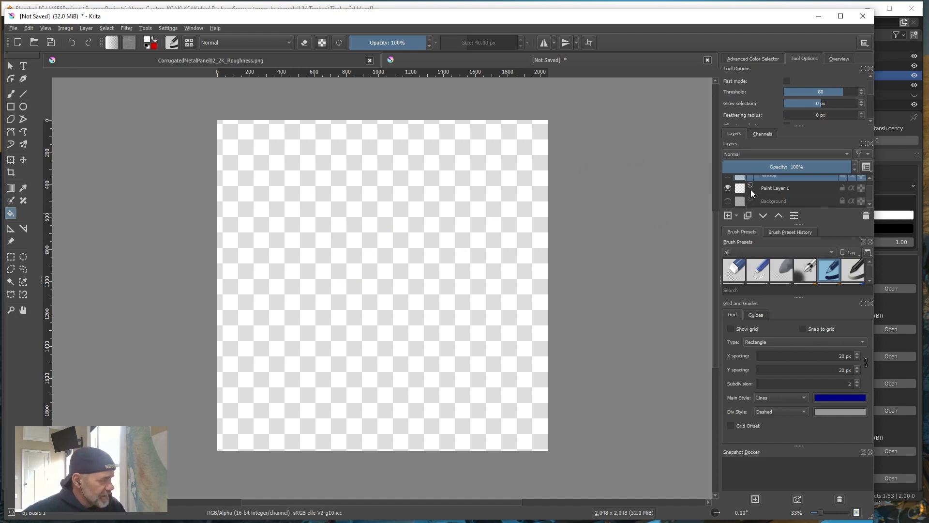
click(728, 176)
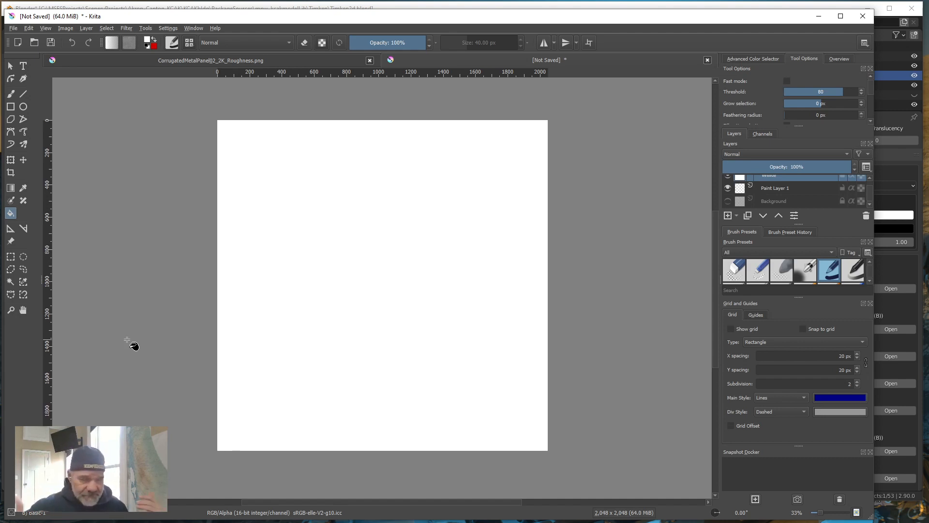
Add a new paint layer above the White layer and name it Green.
click(85, 27)
mouse_move(109, 70)
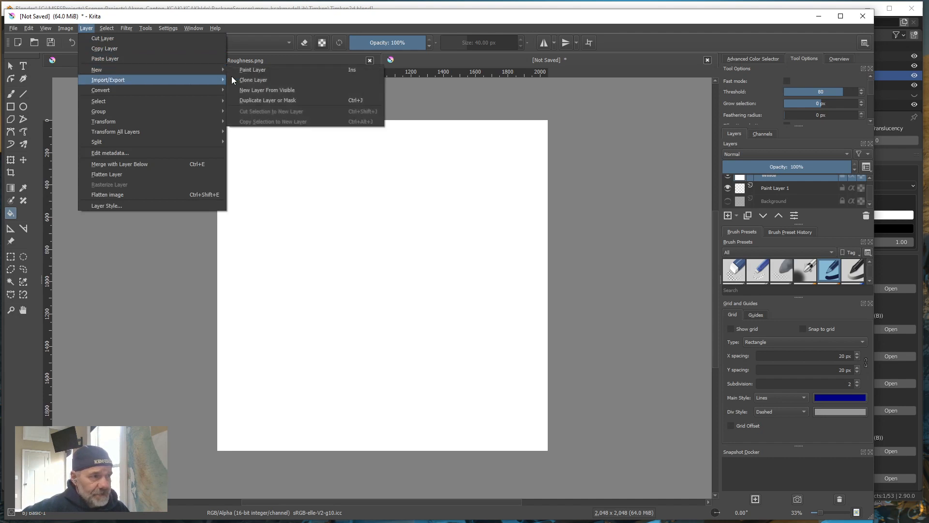
click(252, 70)
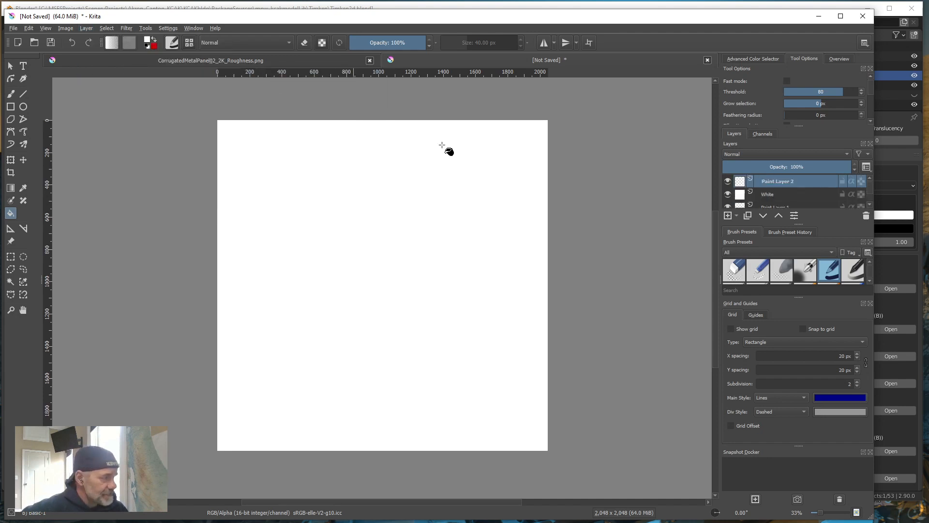
double_click(773, 181)
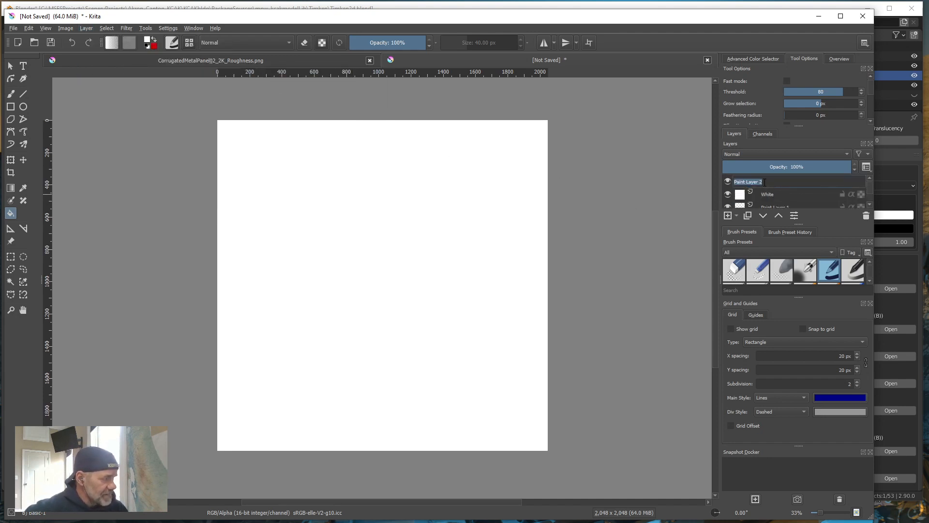
mouse_move(766, 182)
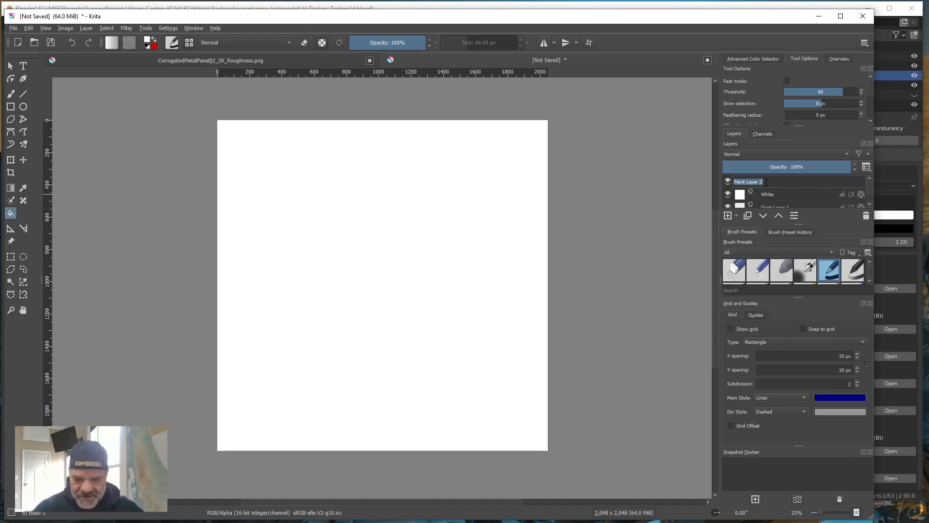
text(Green)
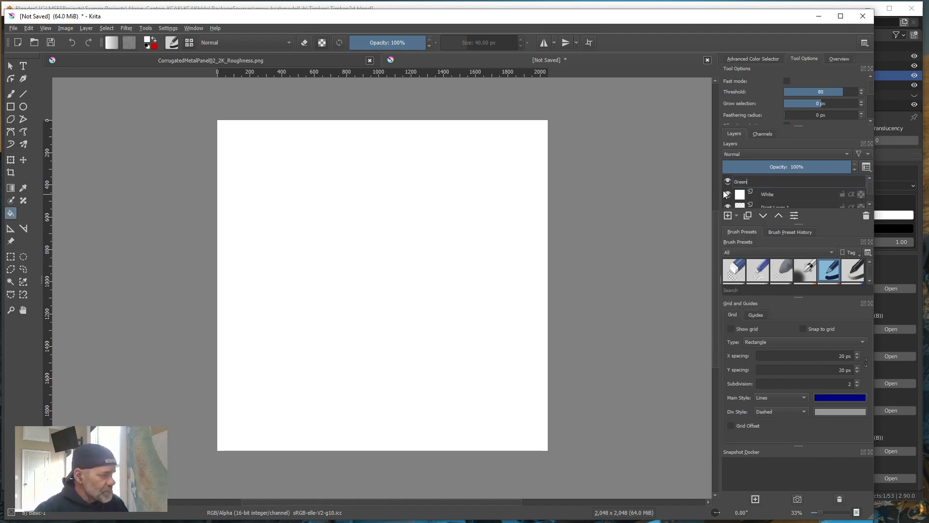
key(Return)
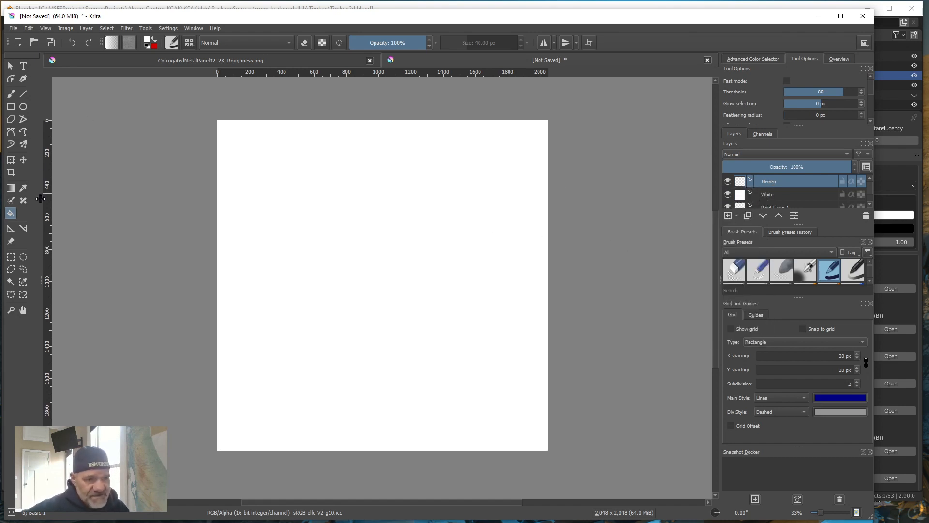
Fill the entire canvas on the Green layer with Forest green using a full-canvas rectangular selection, and clear the selection.
click(11, 257)
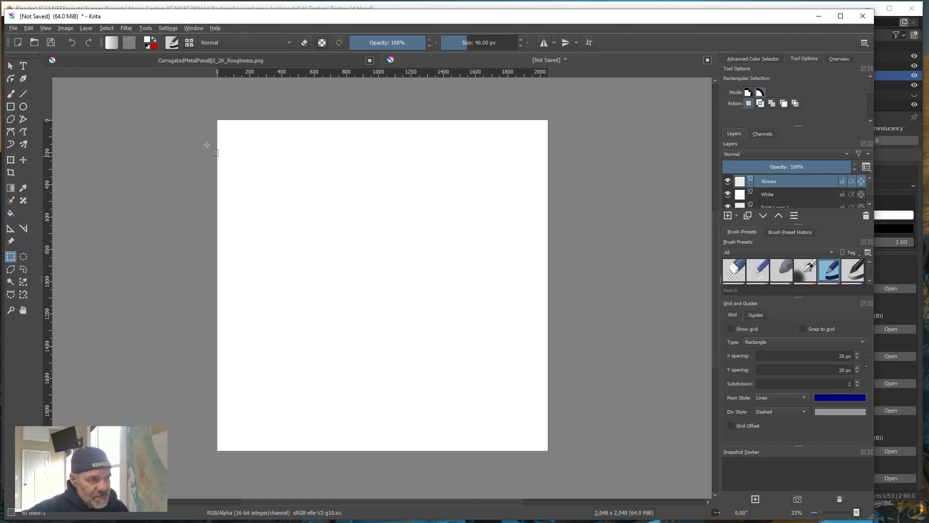
drag(217, 120, 549, 454)
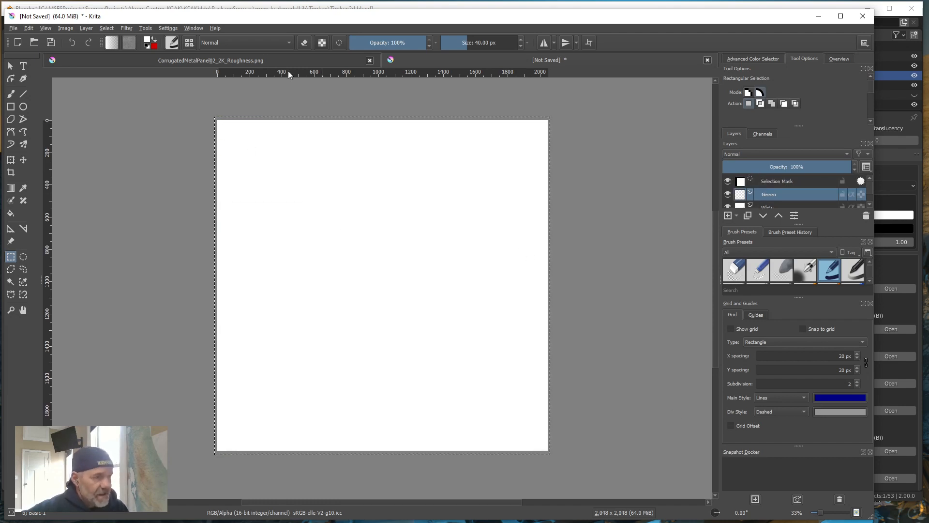
click(150, 42)
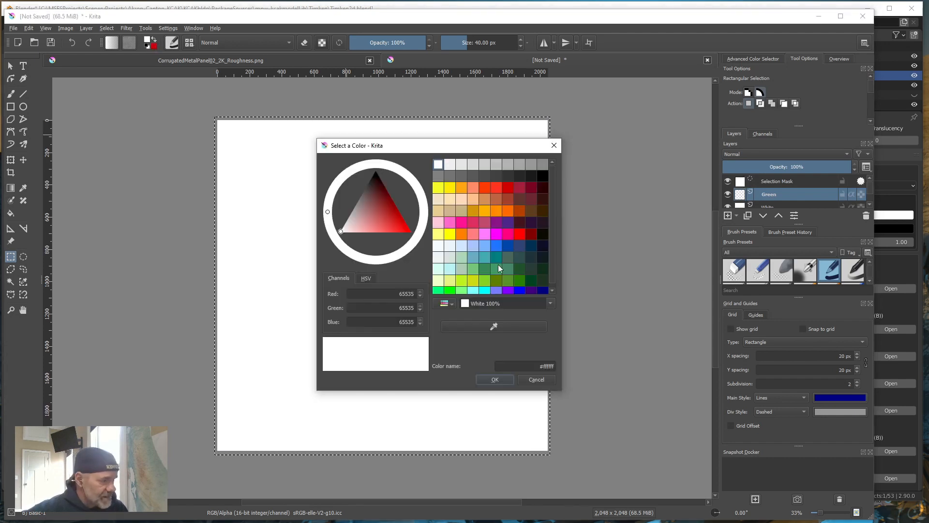
click(531, 281)
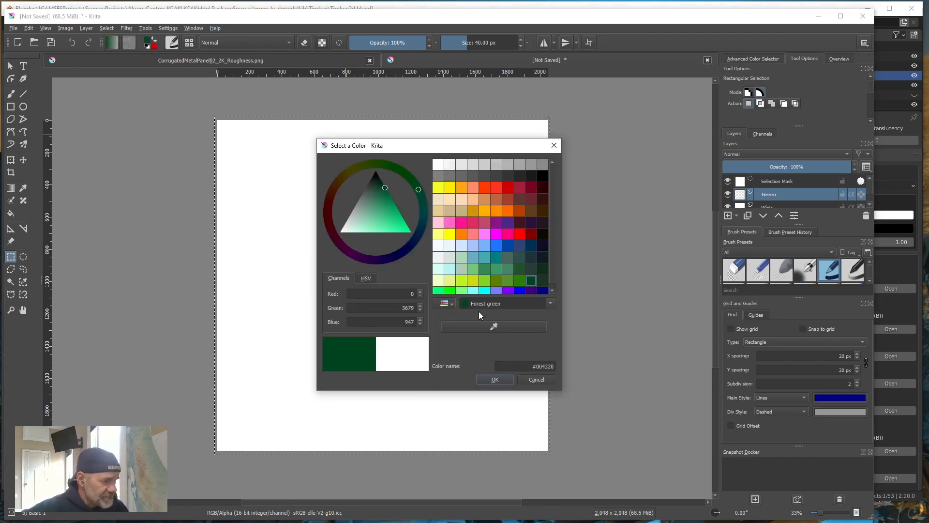
click(495, 379)
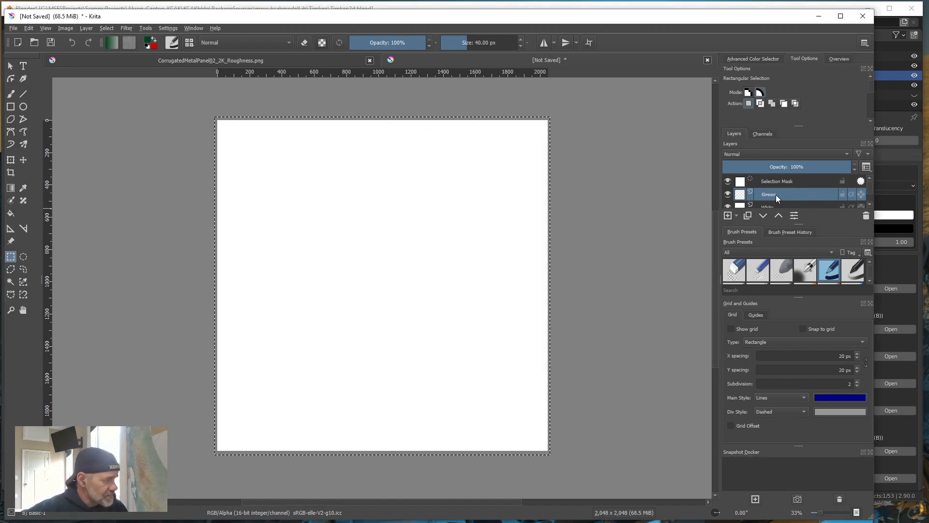
click(10, 213)
click(397, 255)
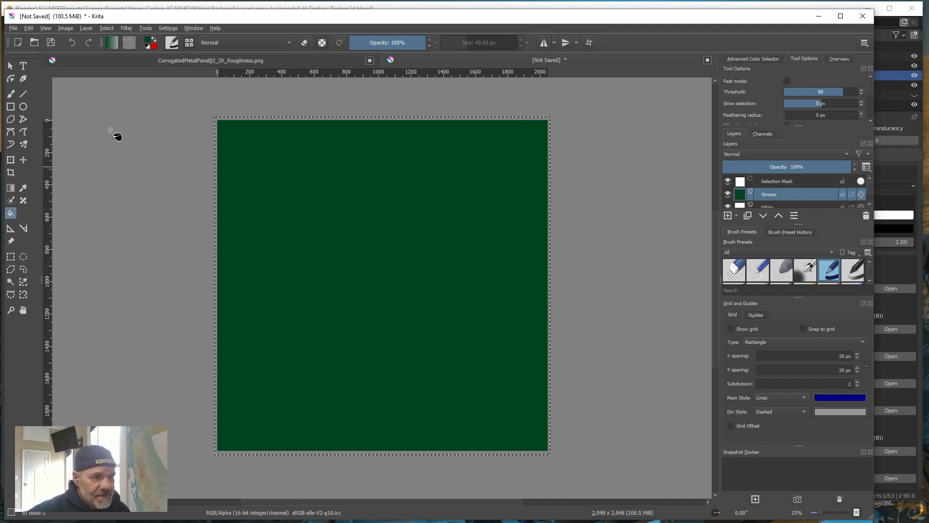
click(107, 28)
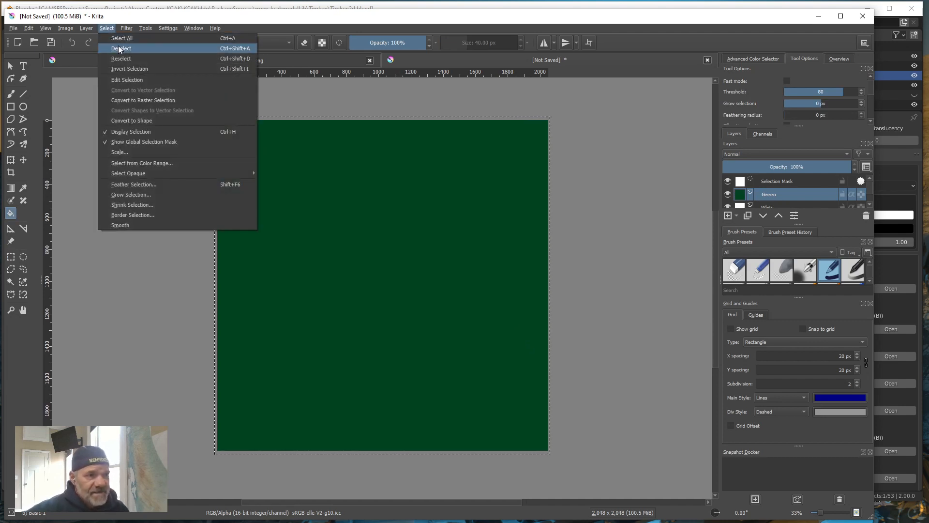
click(118, 47)
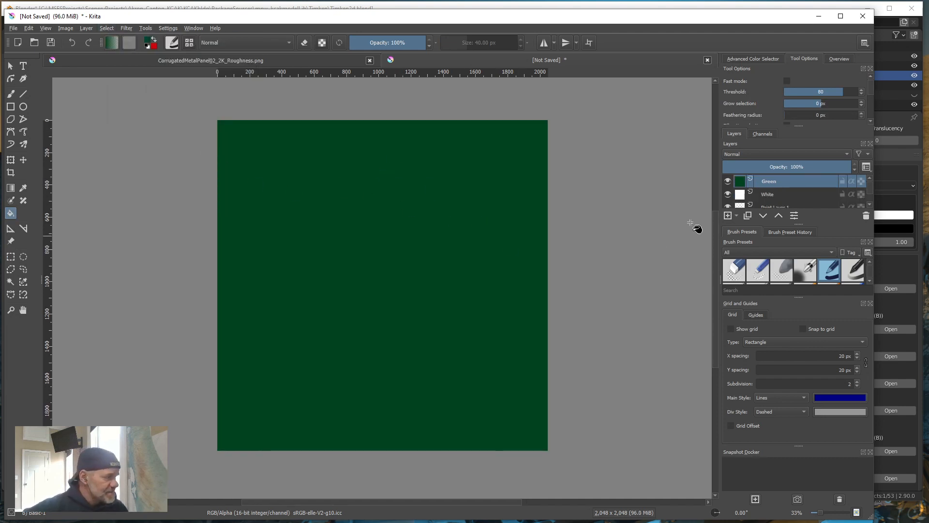
Hide the Green layer and Paint Layer 1 so only White is shown, and make White the active layer.
click(727, 181)
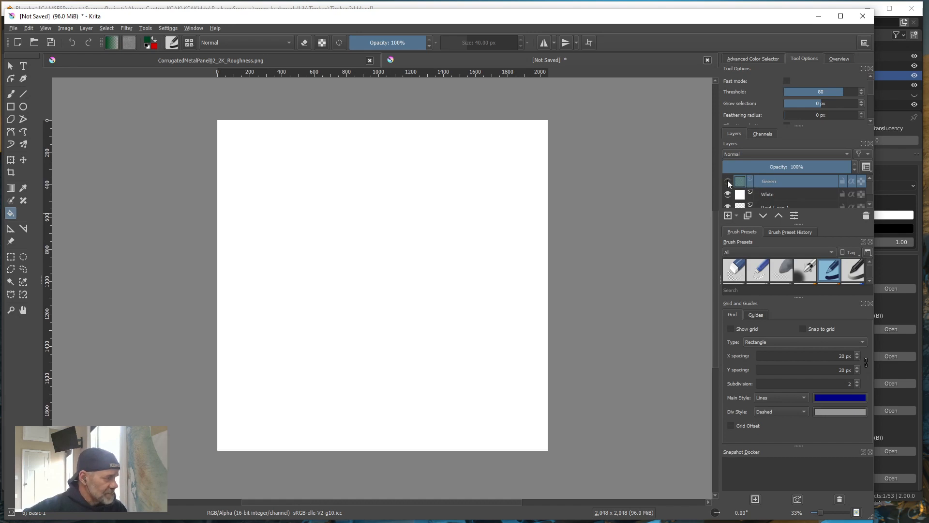
click(728, 194)
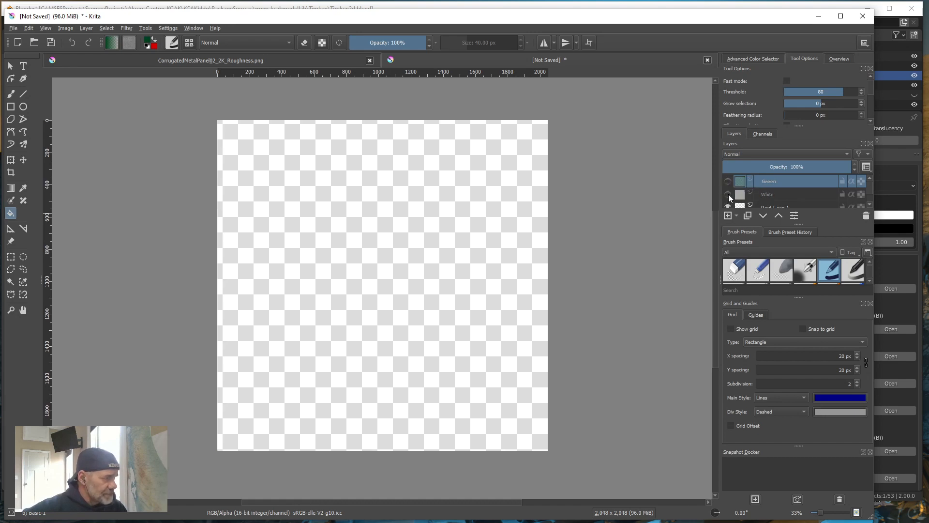
click(728, 193)
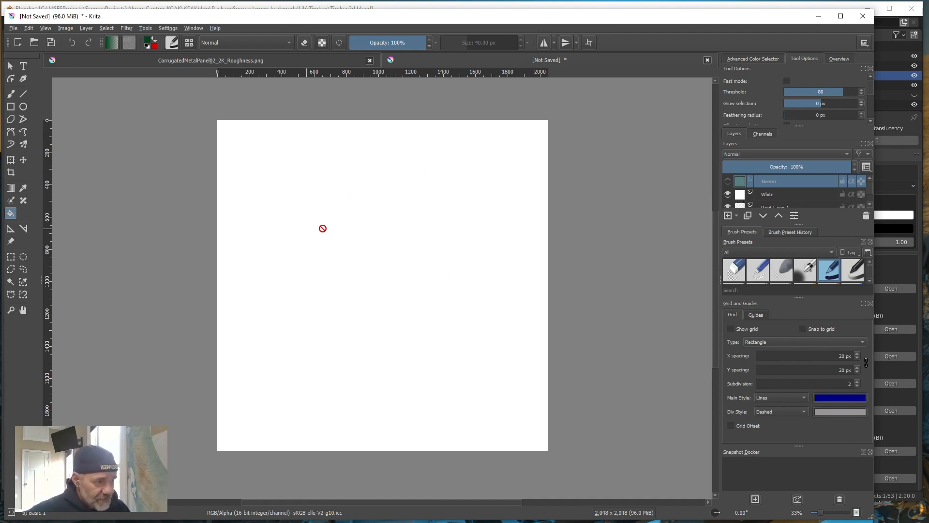
scroll(757, 195, down, 1)
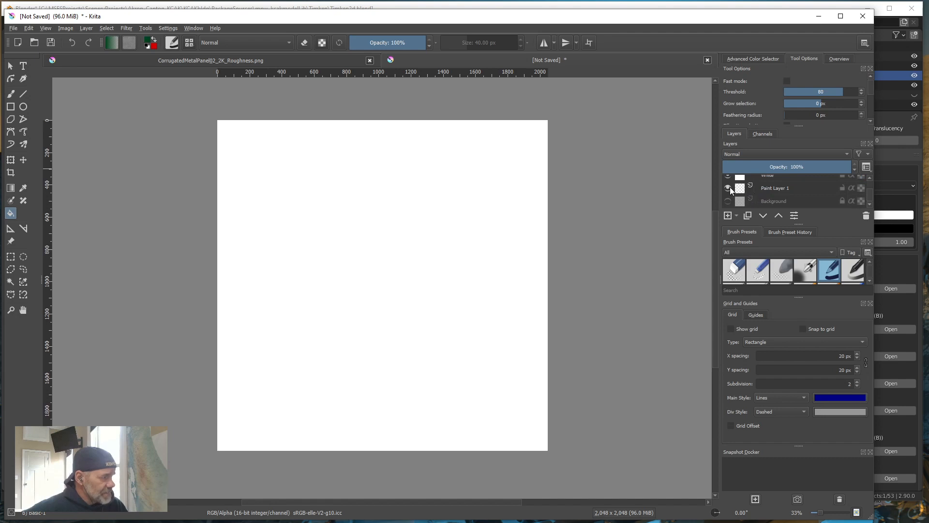
scroll(770, 192, up, 1)
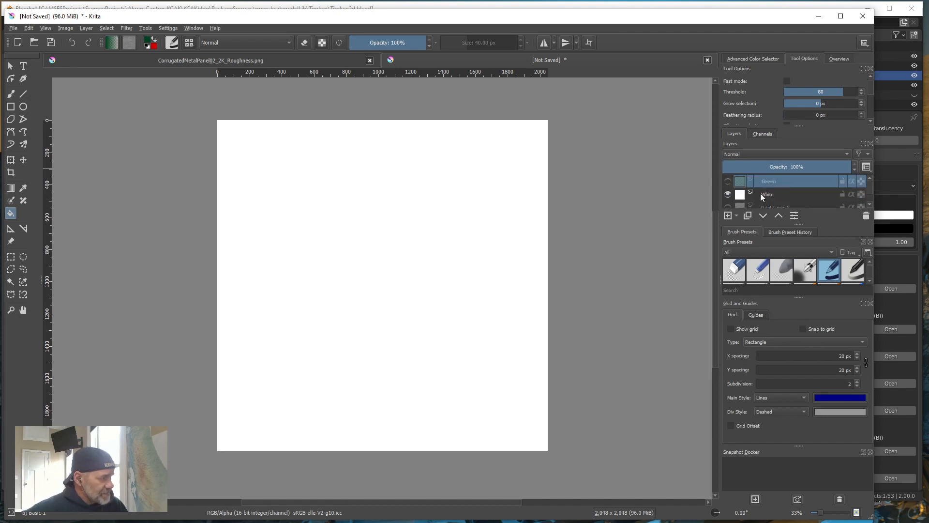
click(761, 193)
scroll(773, 192, down, 1)
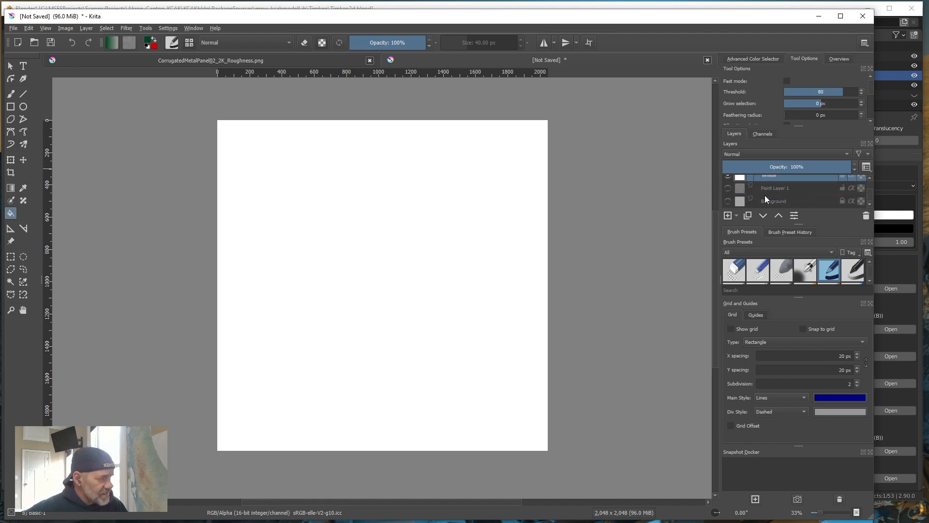
scroll(762, 198, up, 1)
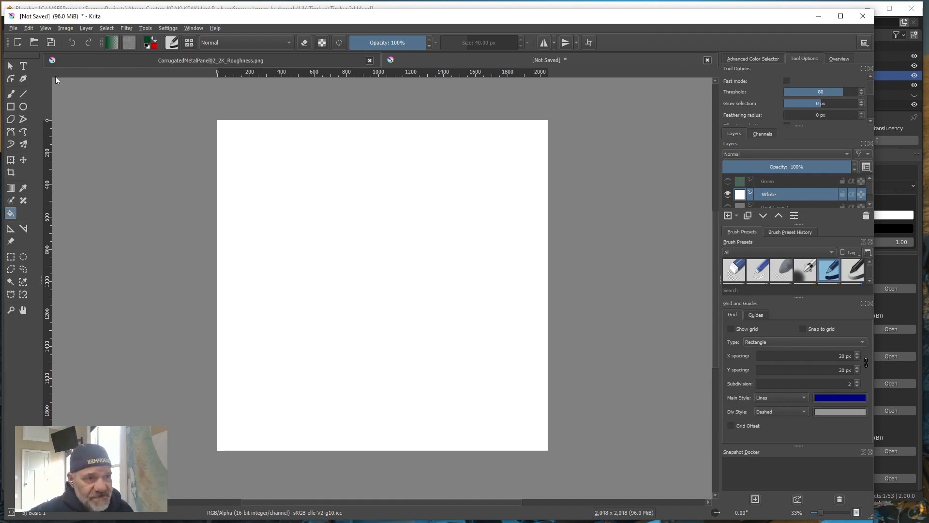
click(13, 29)
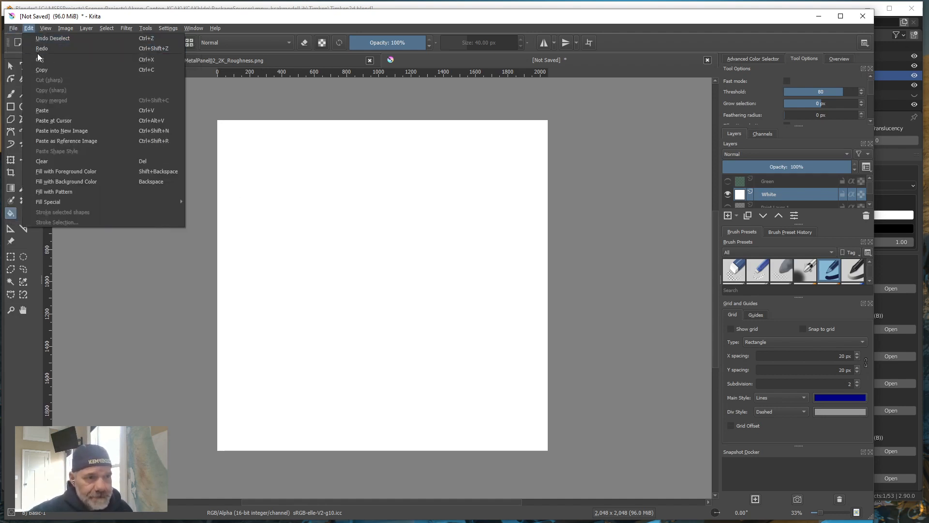
click(14, 28)
click(13, 29)
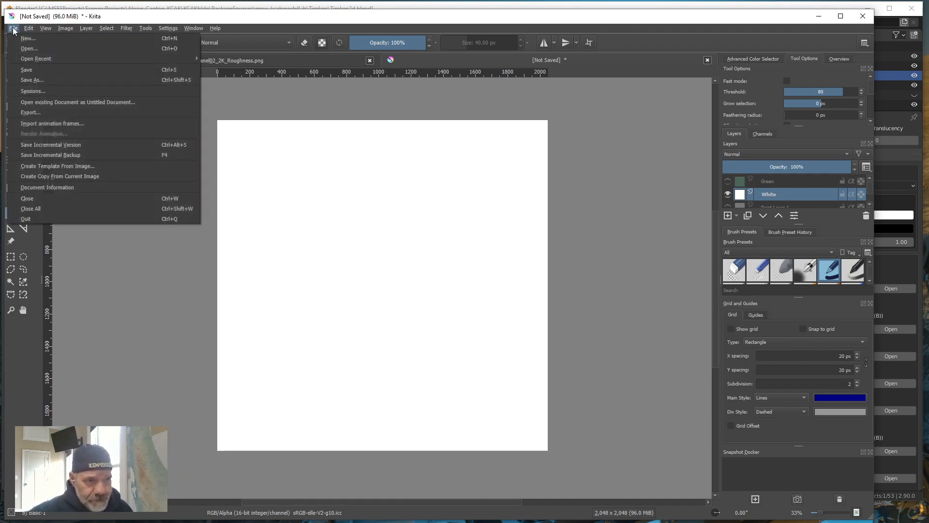
click(28, 70)
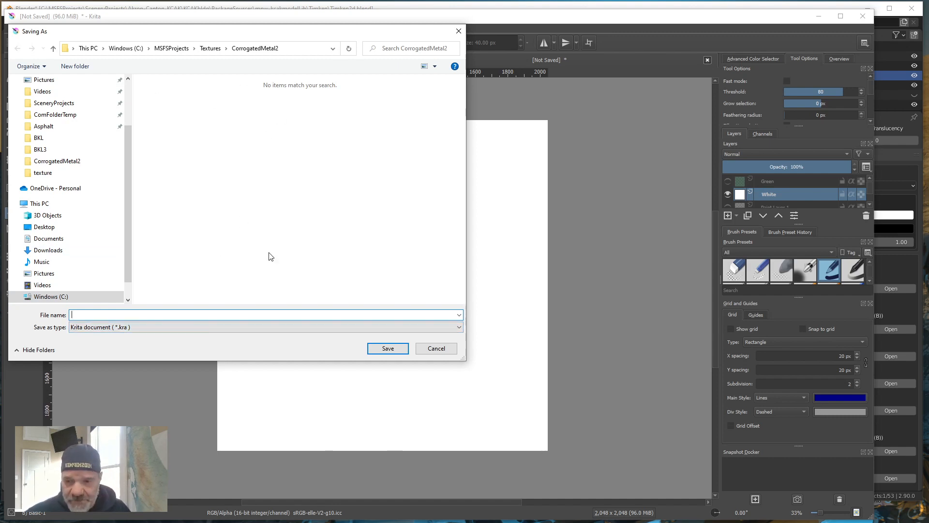
click(436, 349)
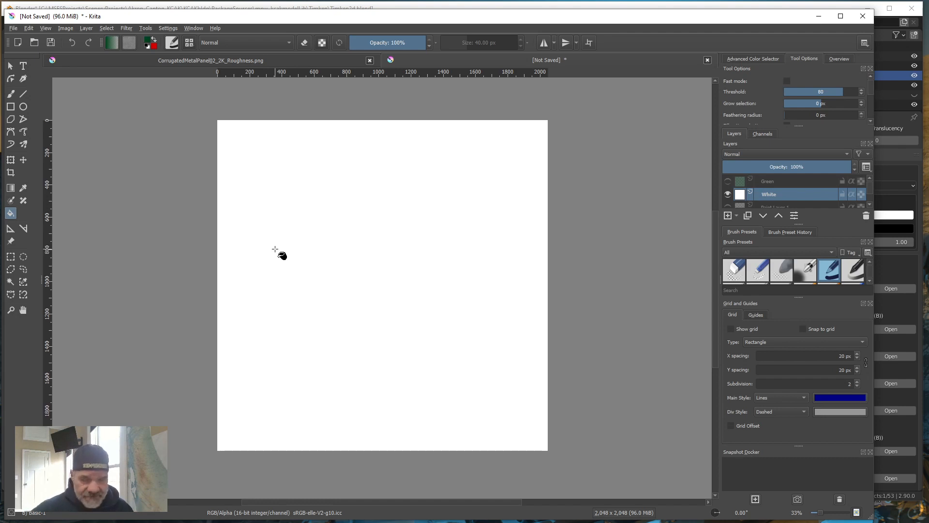
Export the visible White layer as whitealbedo.png in the CorrogatedMetal2 textures folder with the default PNG options.
click(15, 30)
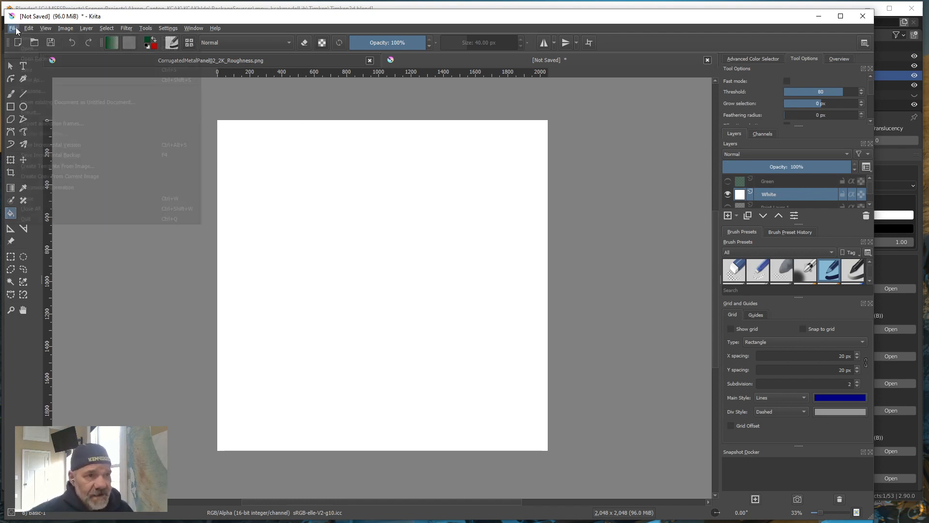
click(31, 112)
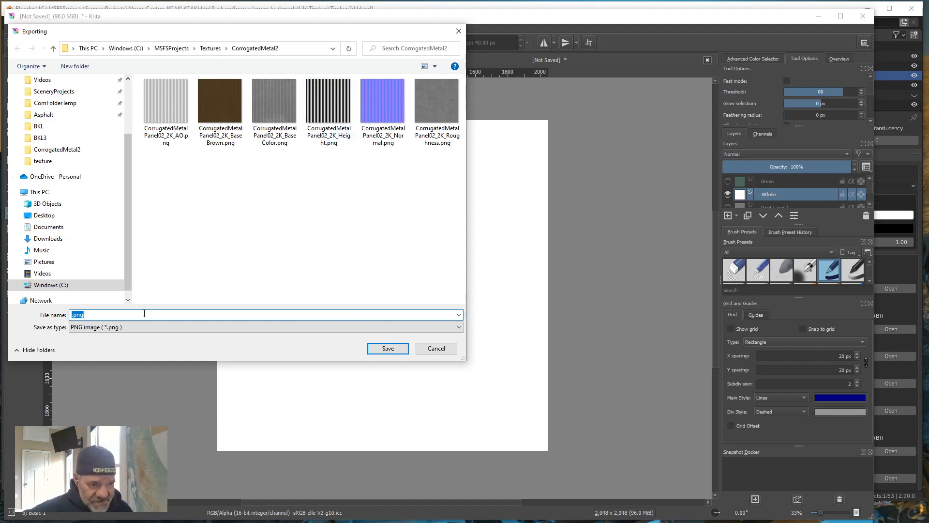
click(73, 315)
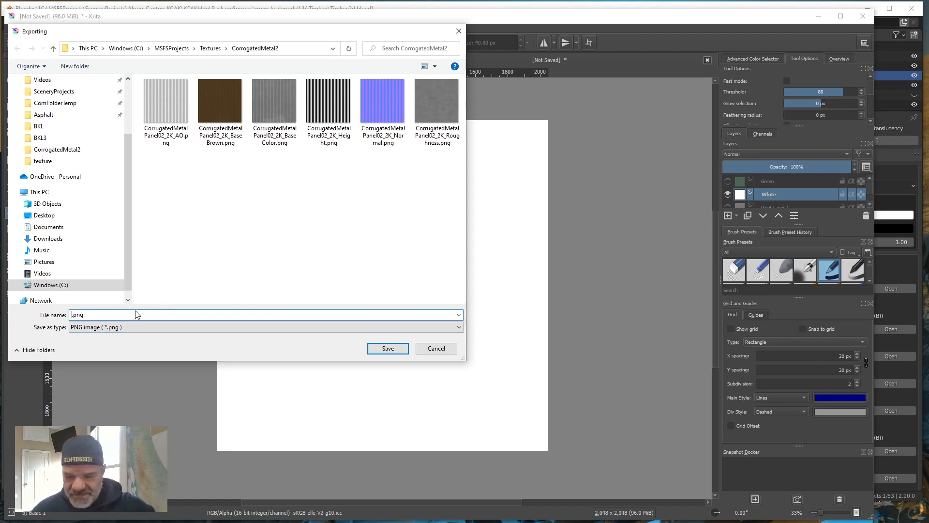
text(w)
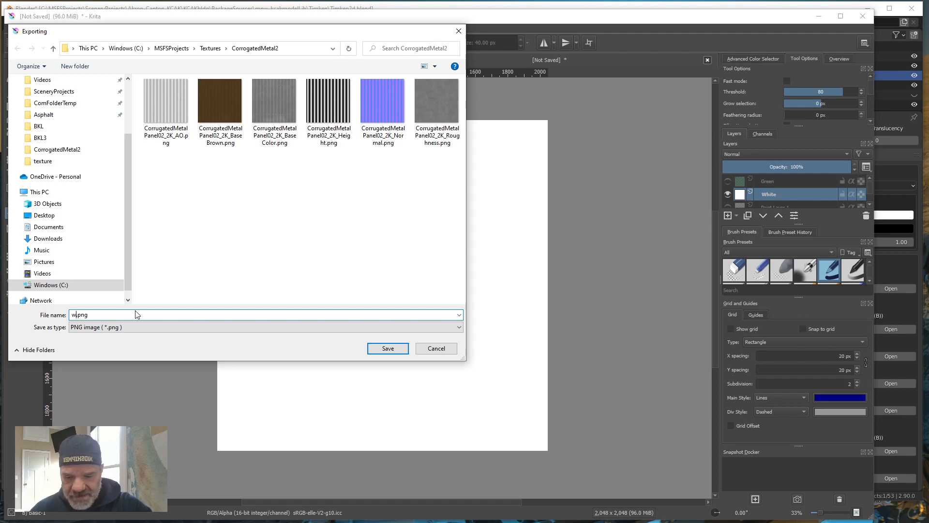
text(hite)
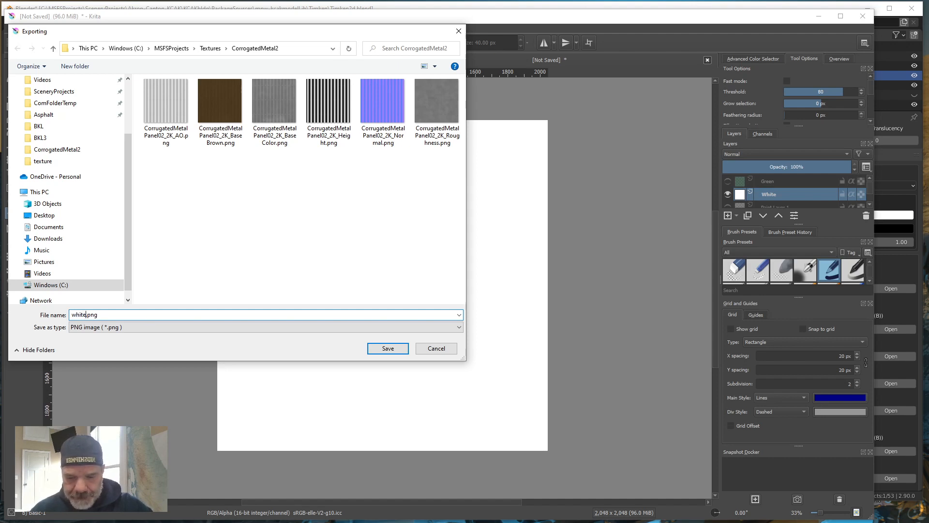
text(alb)
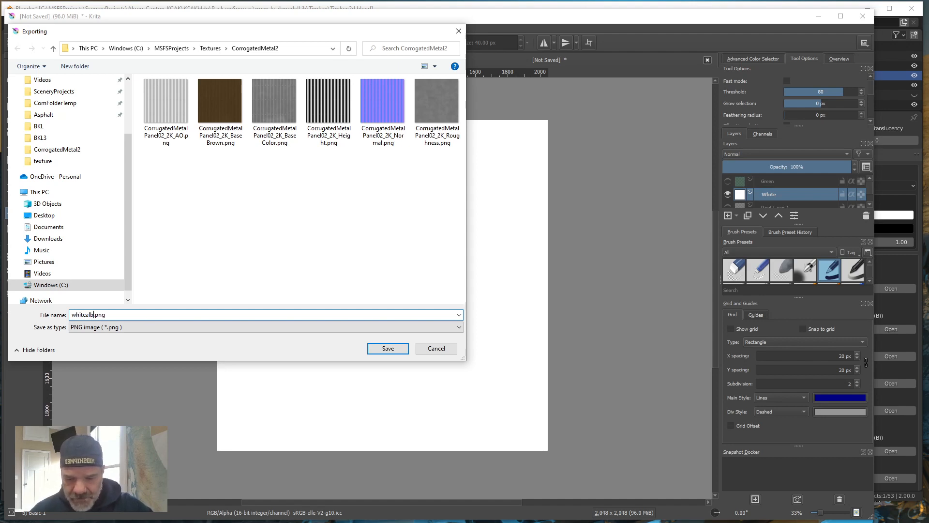
text(edo)
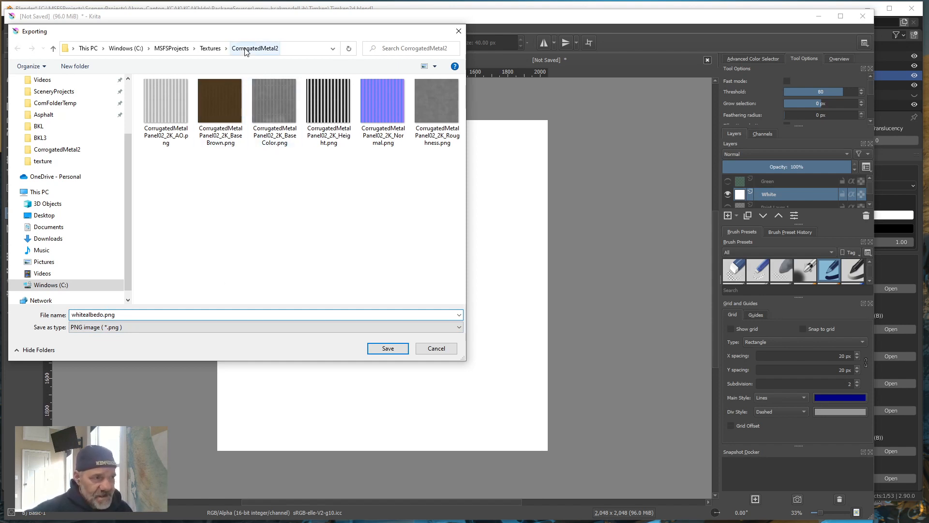
click(391, 350)
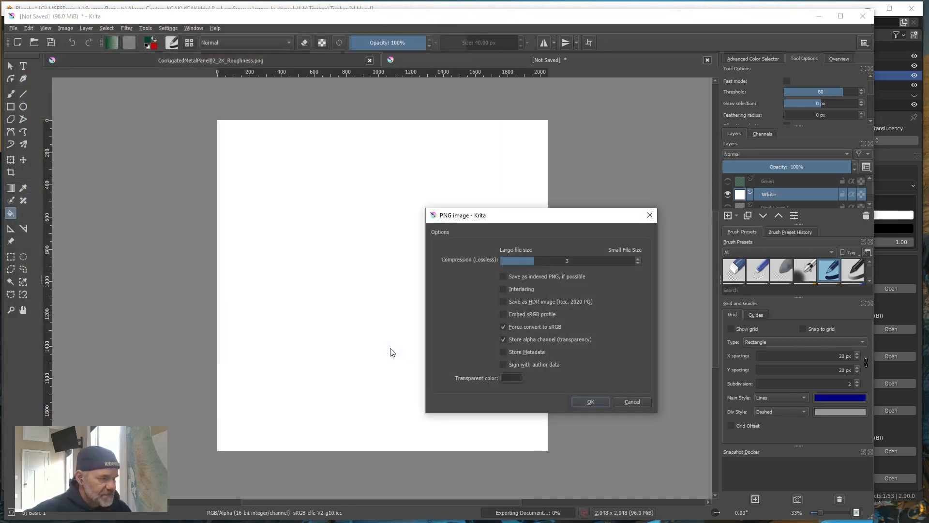
click(591, 402)
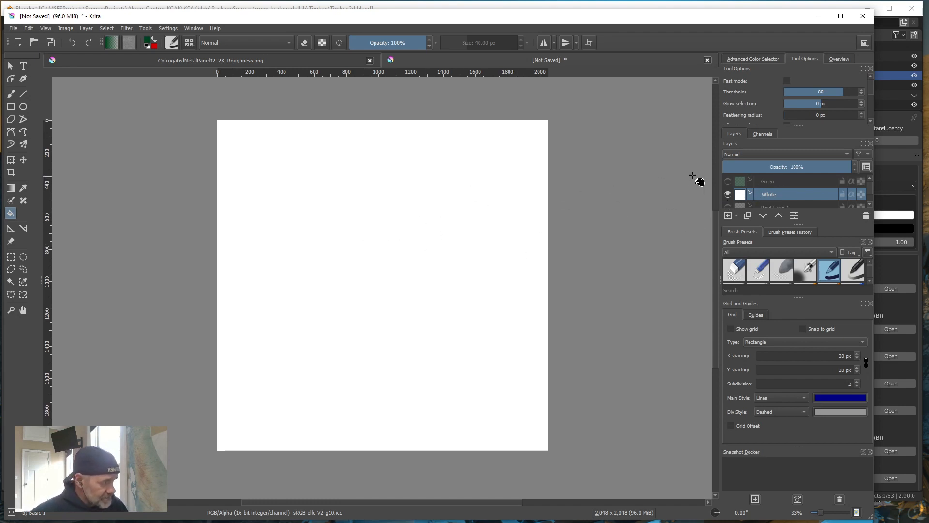
Hide White, show the Green layer, and export it as greenalbedo.png in the CorrogatedMetal2 folder with the default PNG options.
click(727, 195)
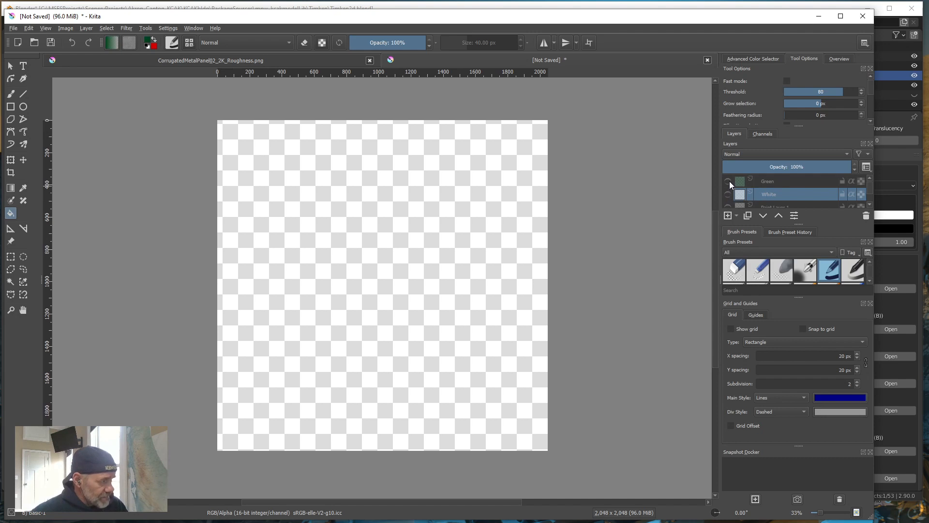
click(728, 181)
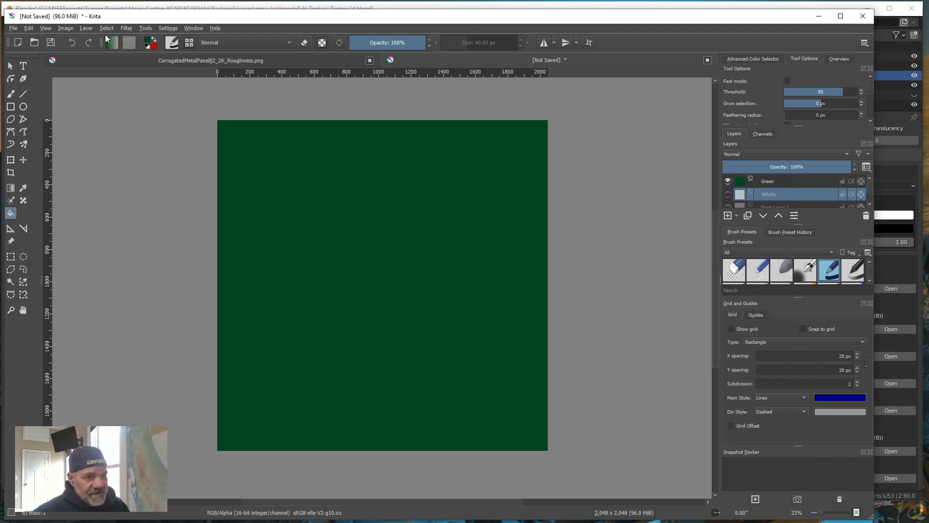
click(13, 29)
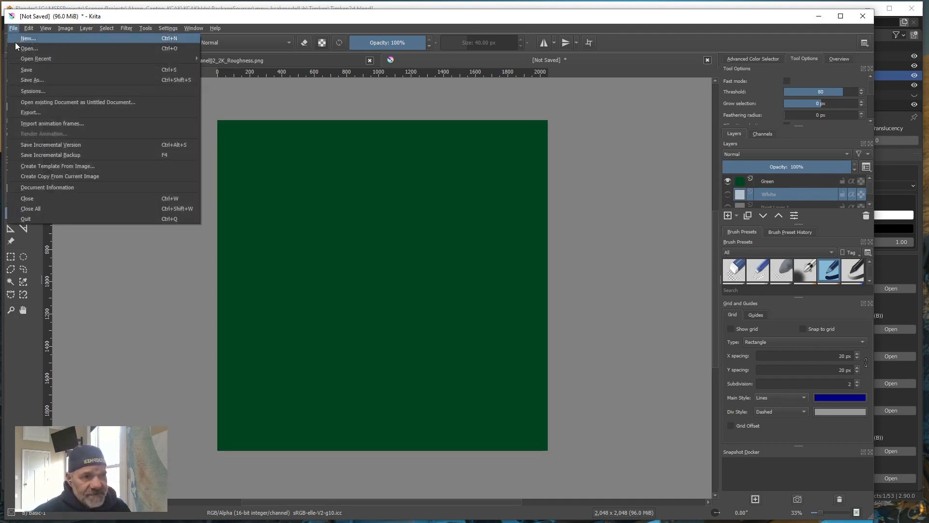
click(33, 112)
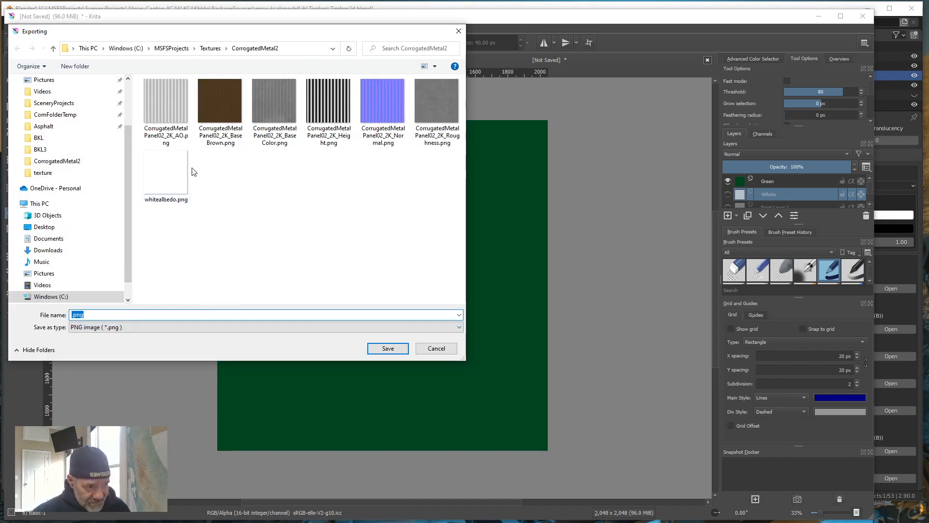
click(72, 315)
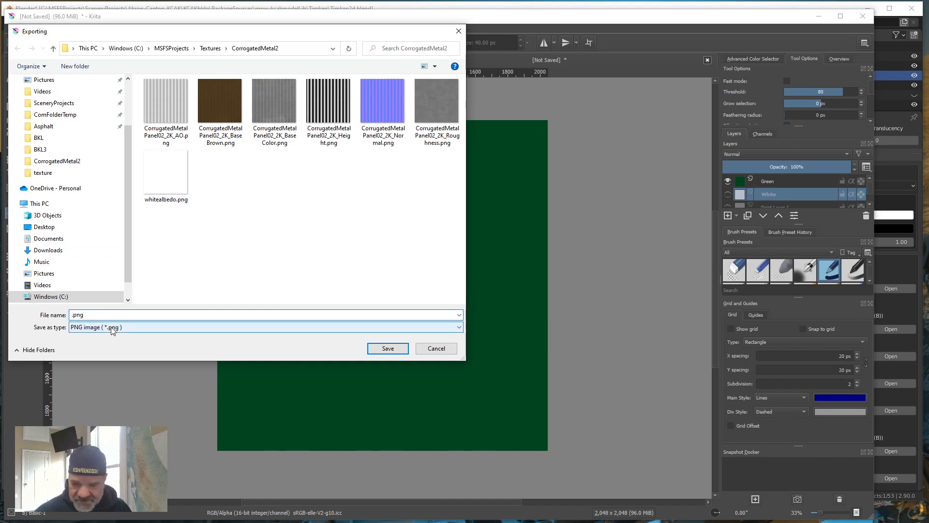
text(green)
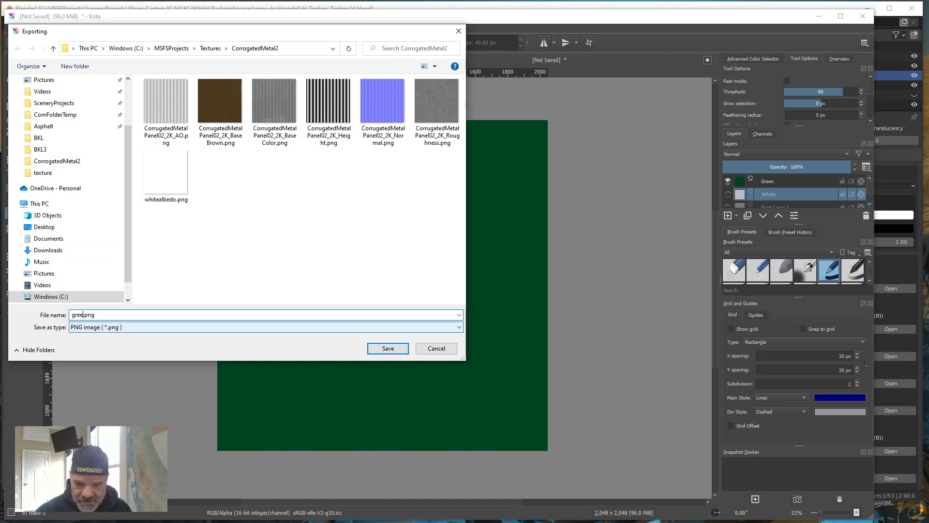
text(al)
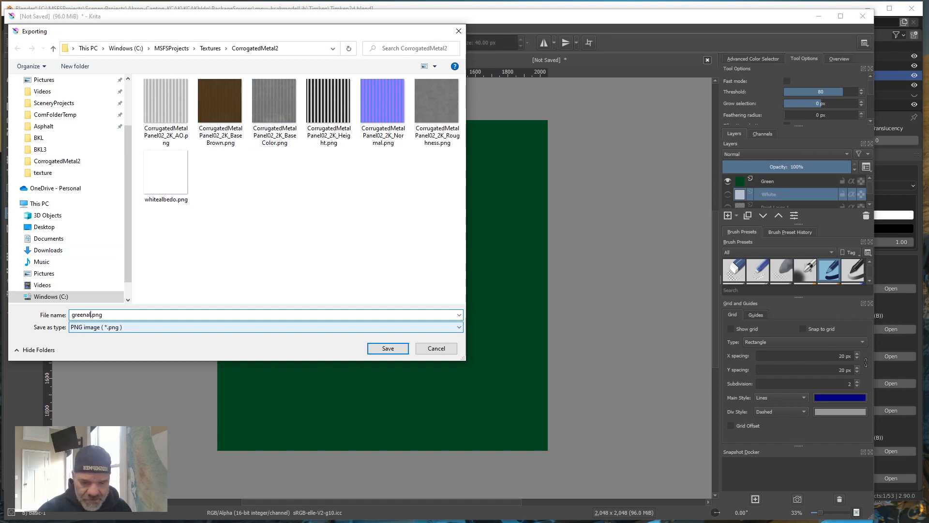
text(bedo)
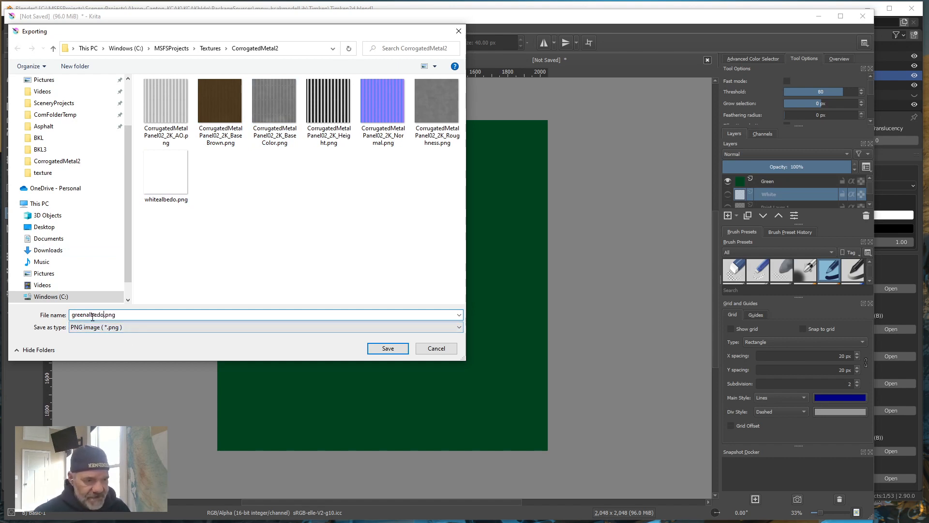
click(387, 349)
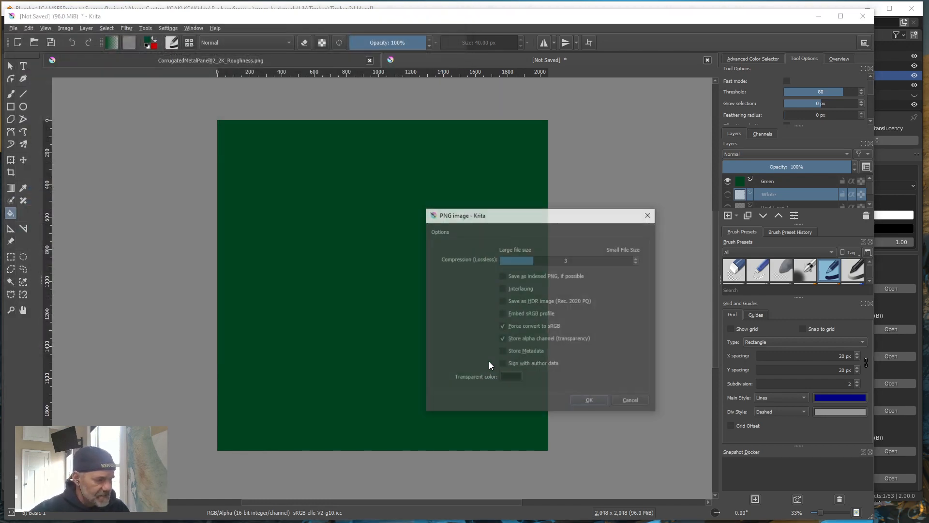
click(590, 403)
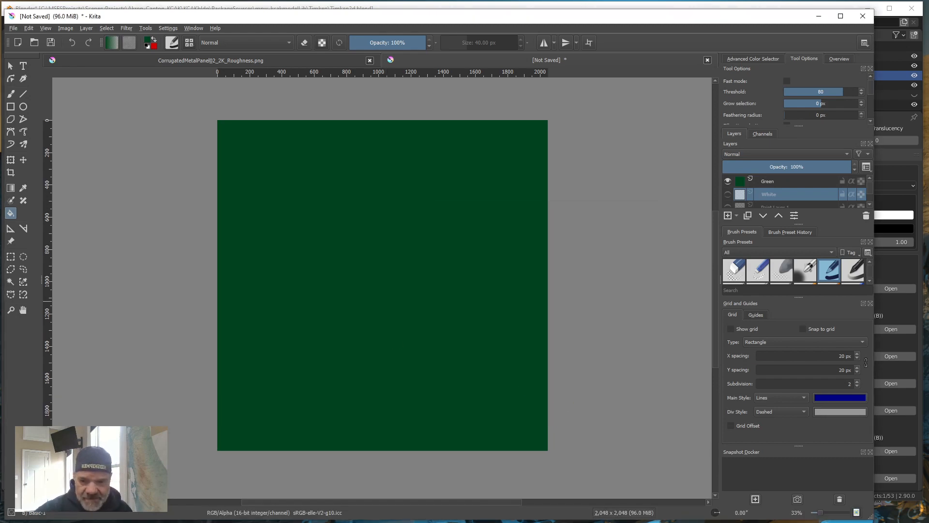
Check the exported albedo images in the CorrogatedMetal2 folder in File Explorer, and return to Blender.
key(alt+Tab)
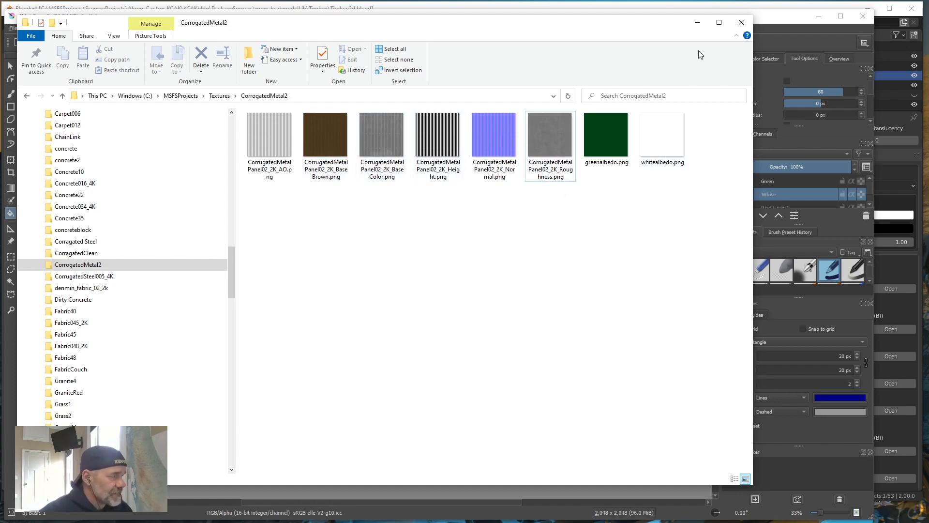
click(700, 25)
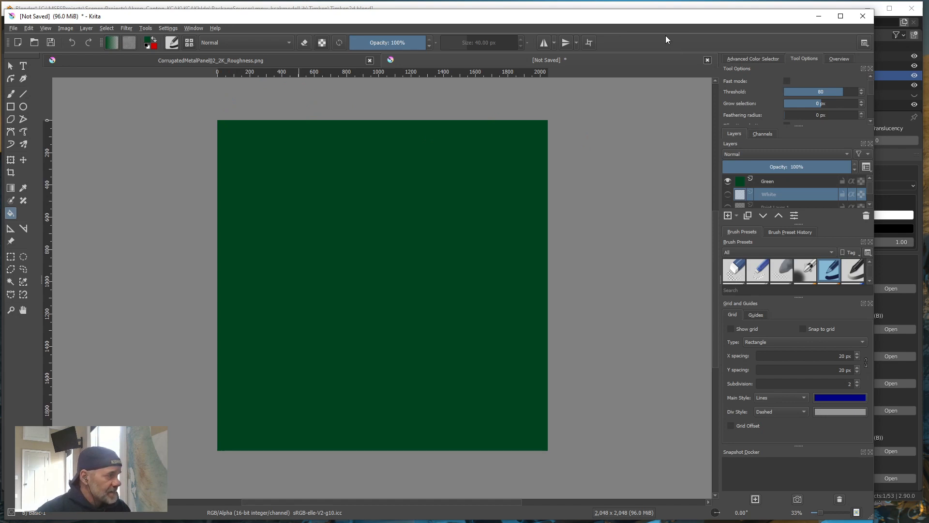
click(819, 20)
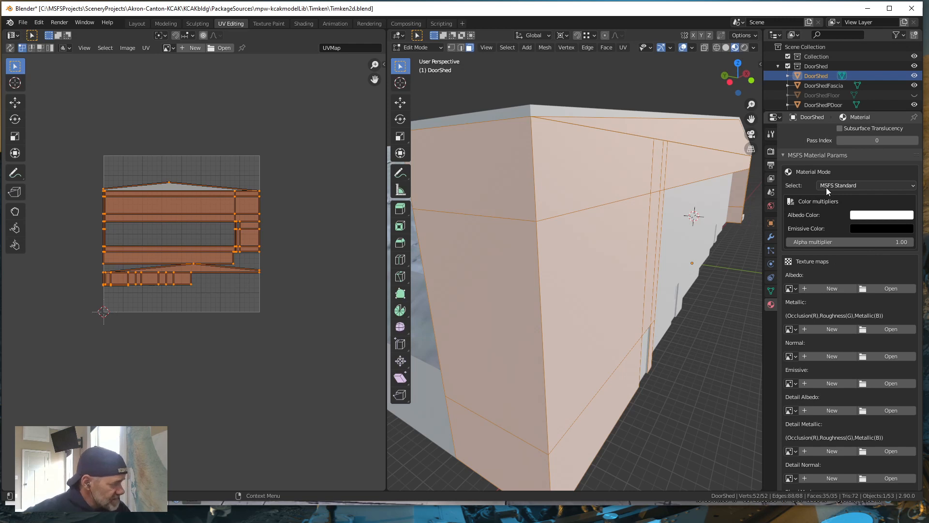
click(891, 288)
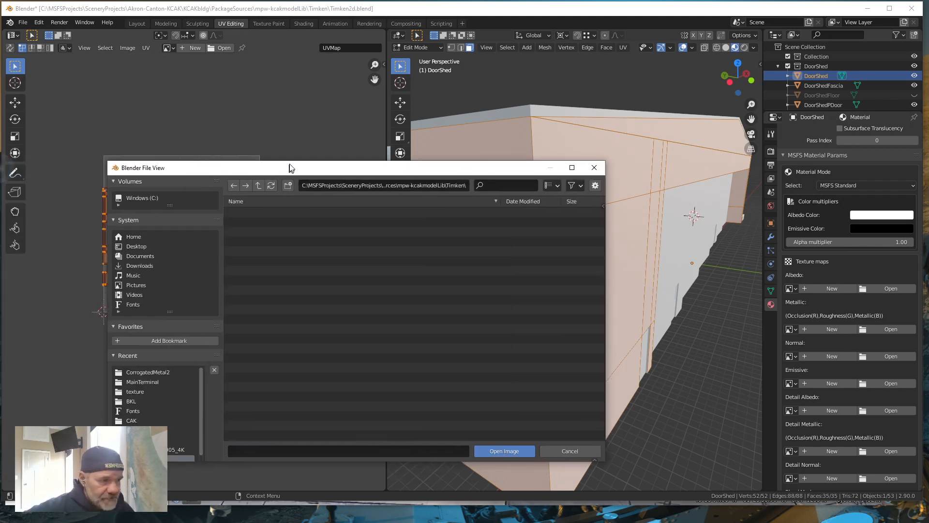
drag(289, 166, 242, 105)
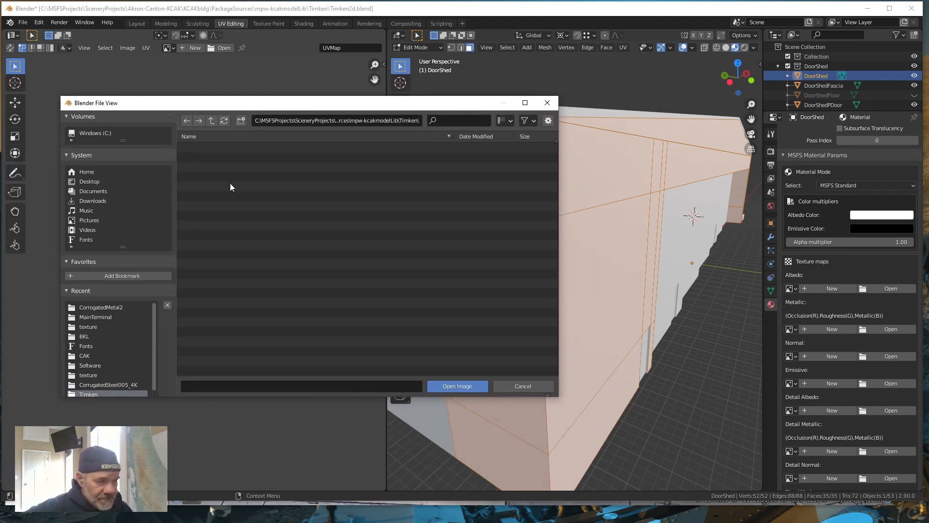
click(109, 308)
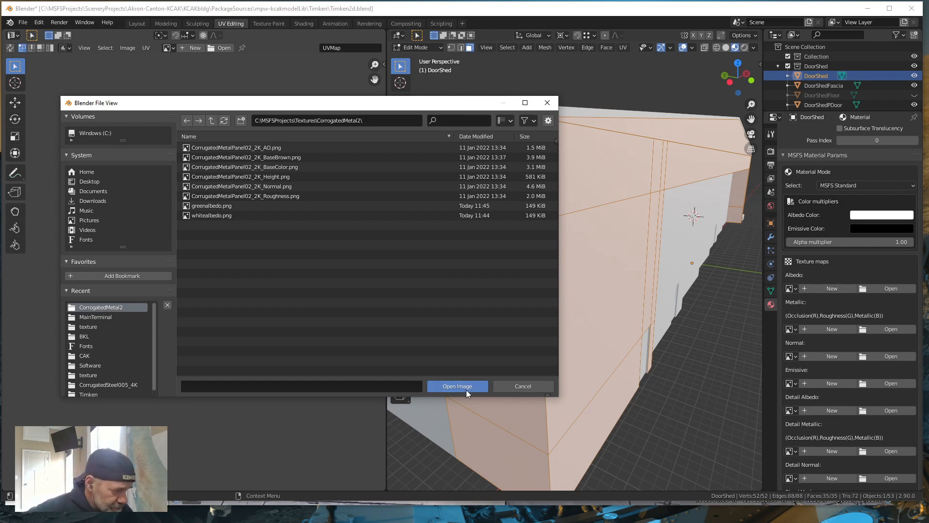
click(523, 386)
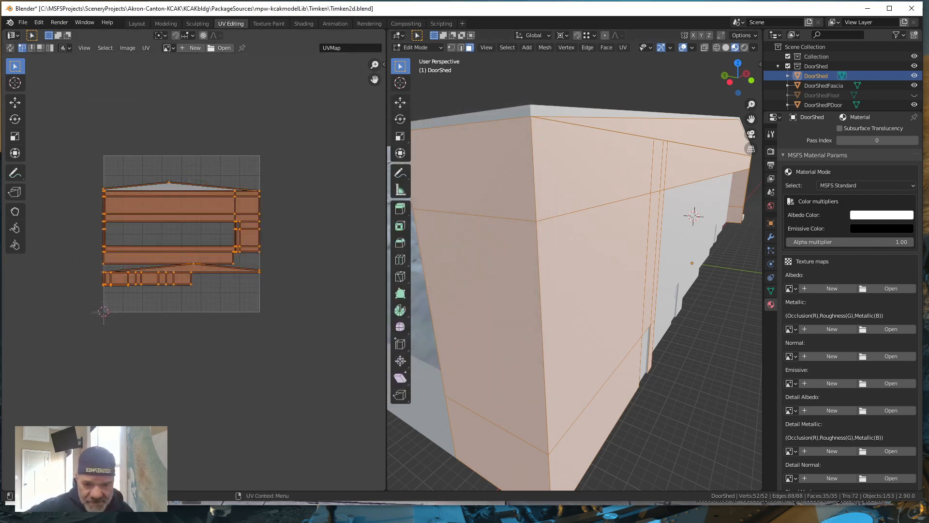
Switch to File Explorer and expand SceneryProjects down through Akron-Canton-KCAK, KCAKbldg and PackageSources to the folders inside mpw-kcakmodelLib.
key(alt+Tab)
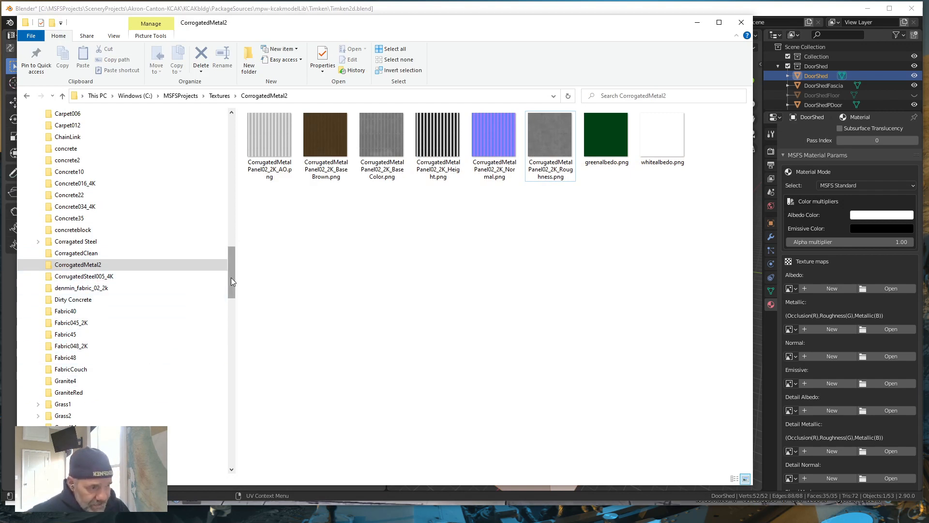
drag(230, 278, 239, 218)
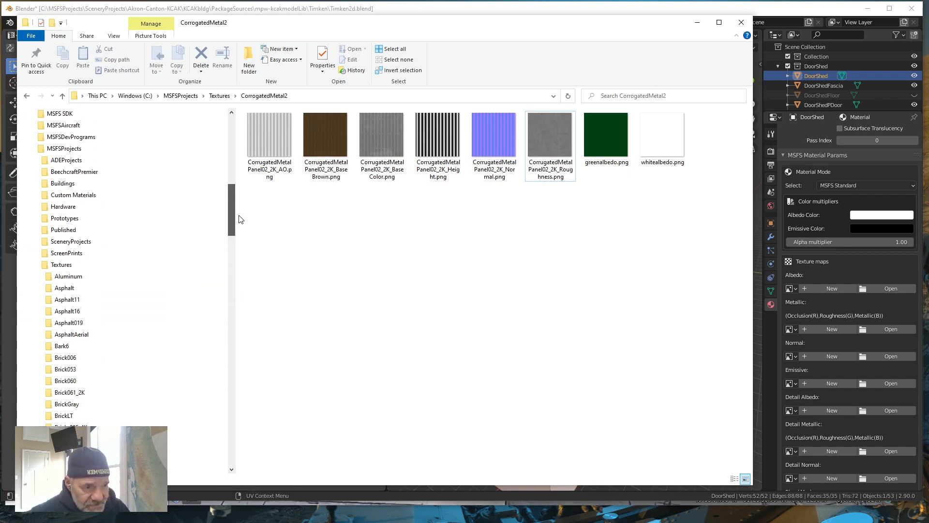
click(34, 246)
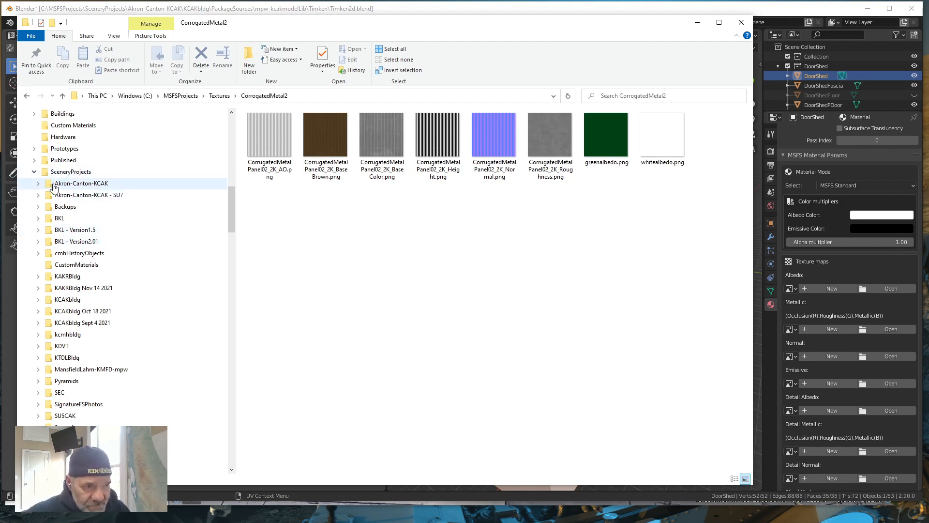
click(38, 184)
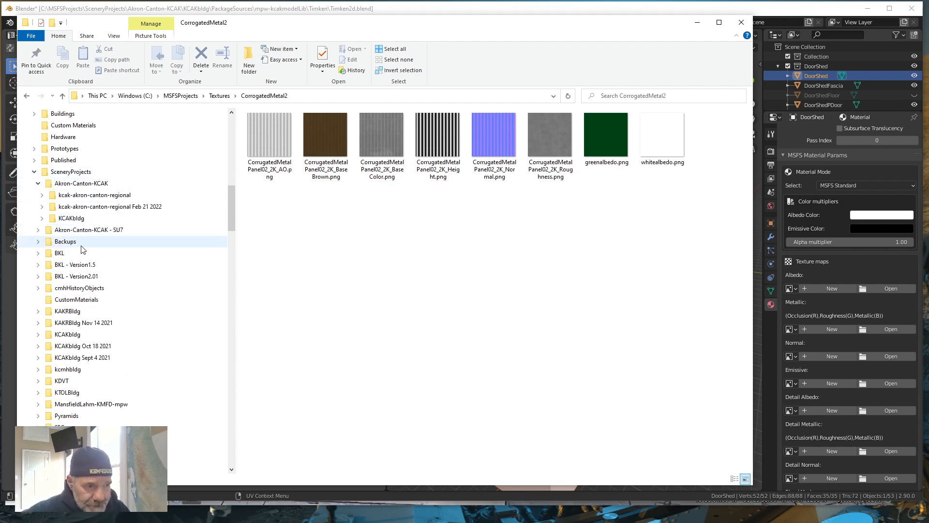
click(42, 219)
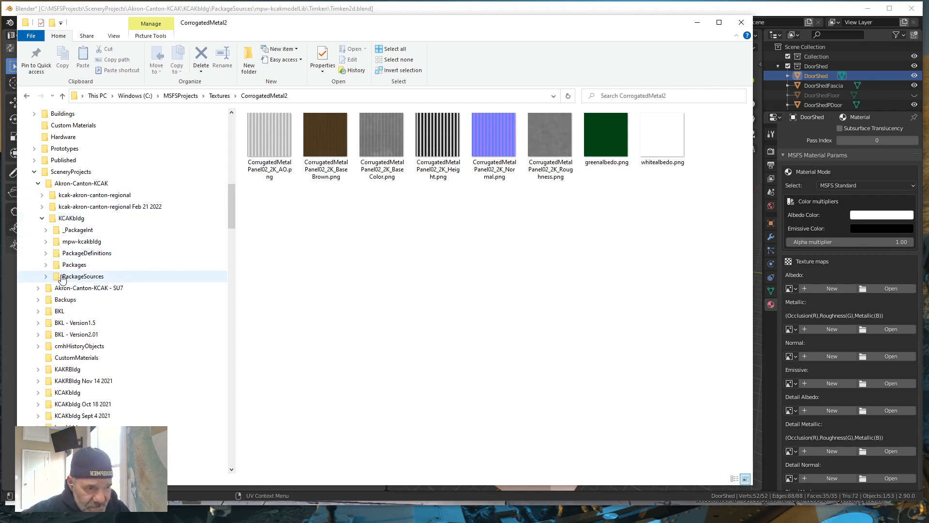
click(45, 276)
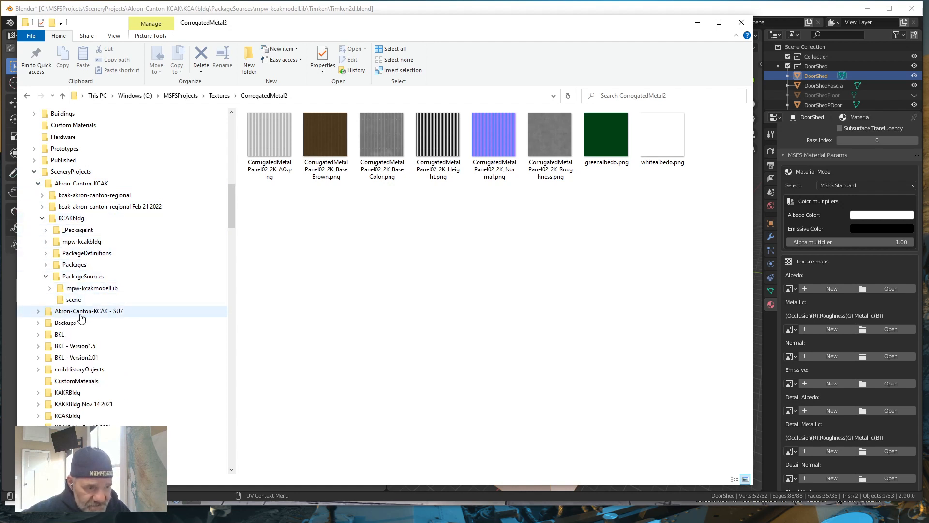
click(50, 289)
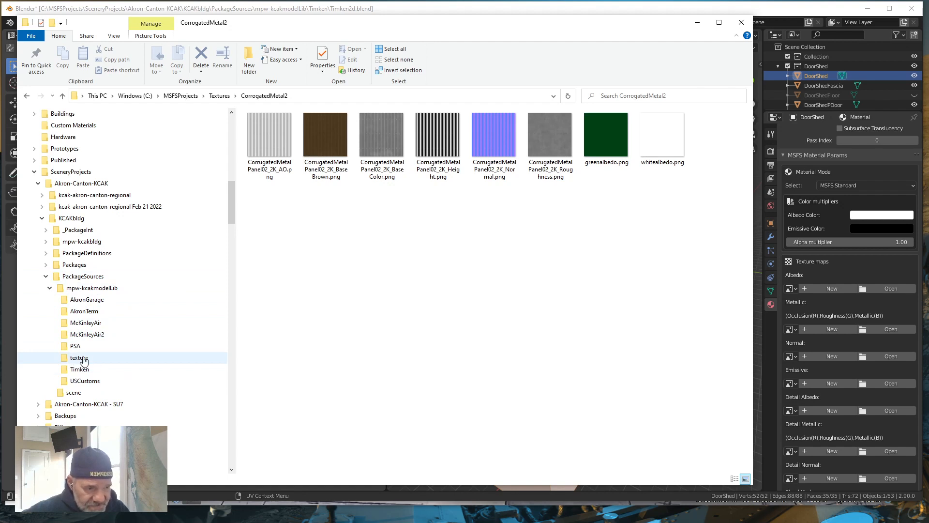
Copy greenalbedo.png and whitealbedo.png from CorrogatedMetal2 into the mpw-kcakmodelLib texture folder, and return to Blender.
click(610, 146)
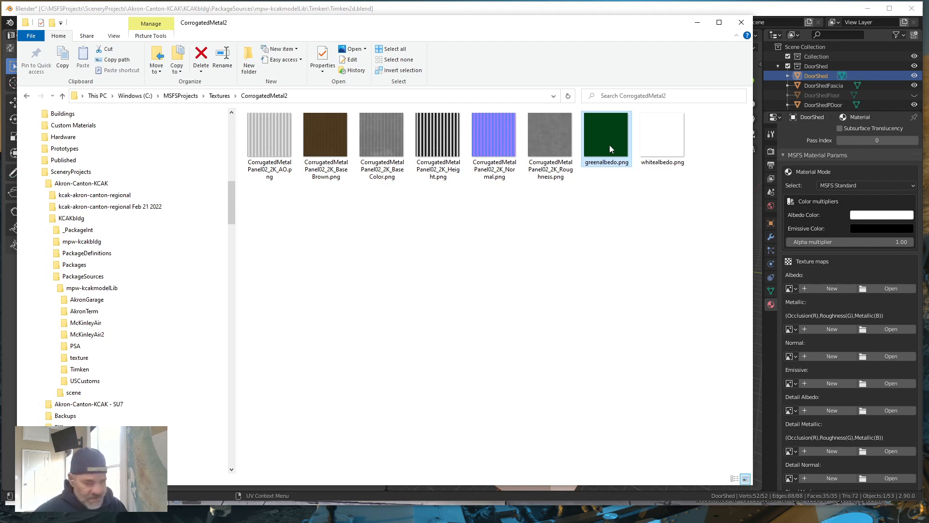
ctrl+click(657, 147)
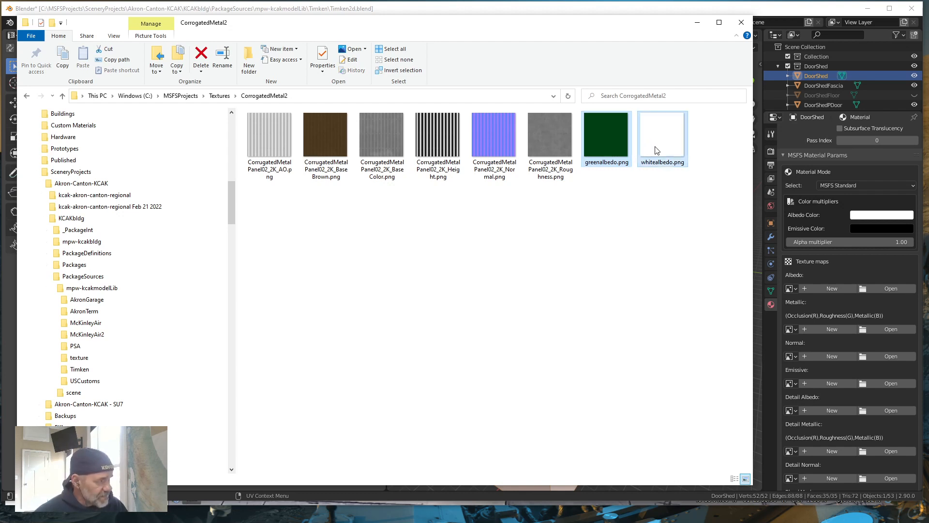
drag(666, 148, 86, 362)
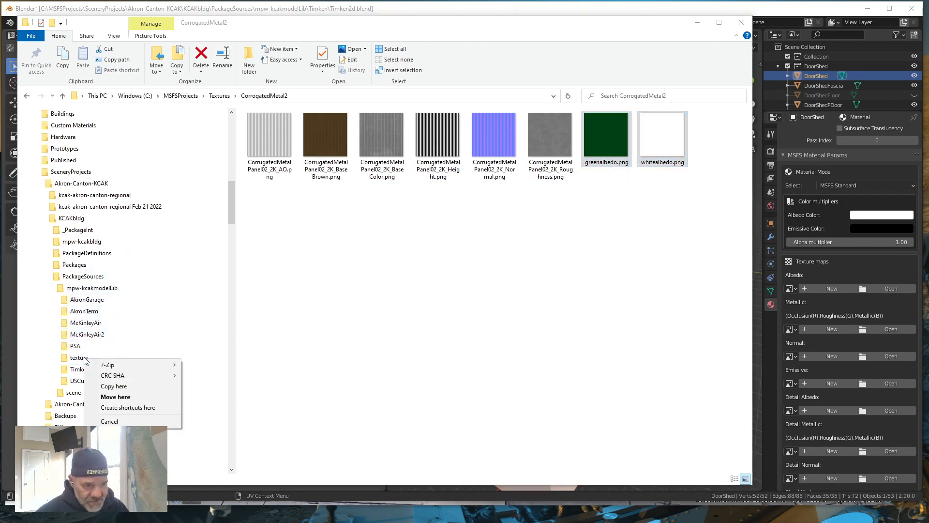
click(113, 387)
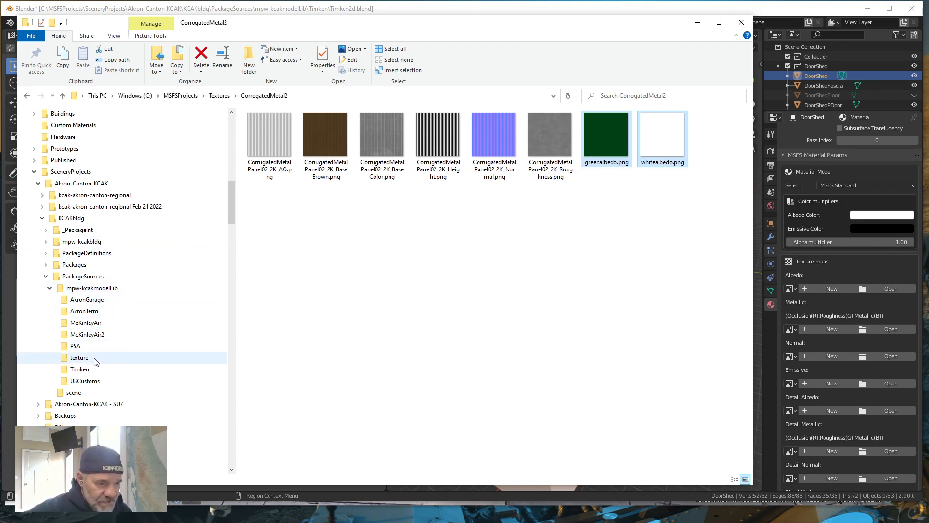
click(697, 25)
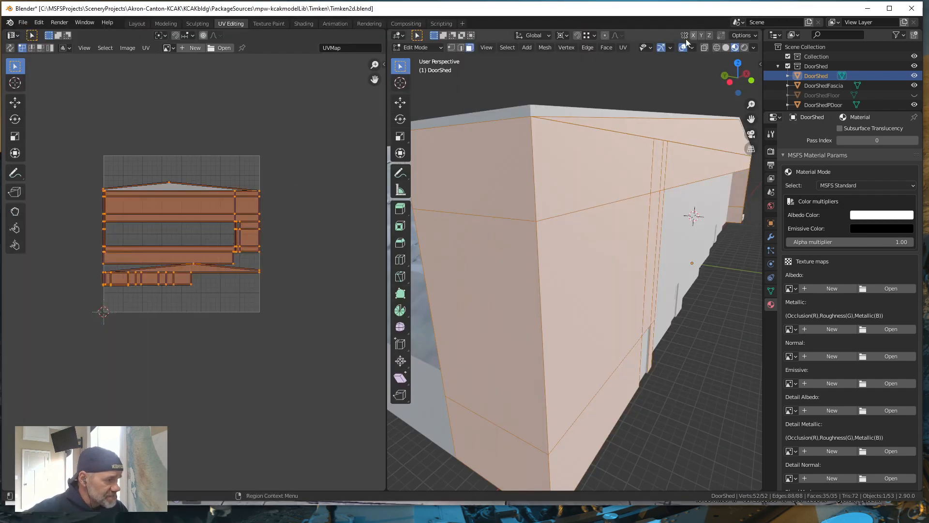
Load whitealbedo.png from the mpw-kcakmodelLib texture folder as the Albedo map of DoorShed's material.
click(886, 288)
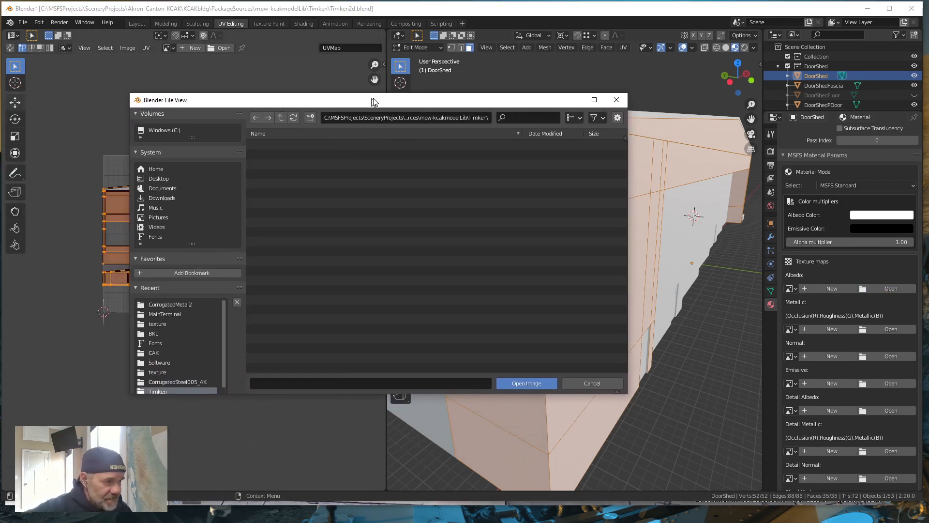
drag(372, 99, 373, 96)
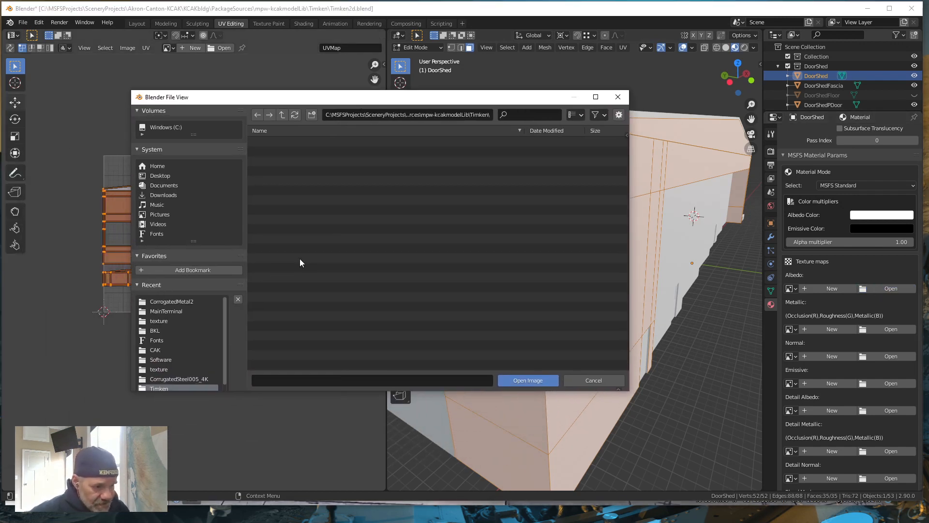
click(164, 369)
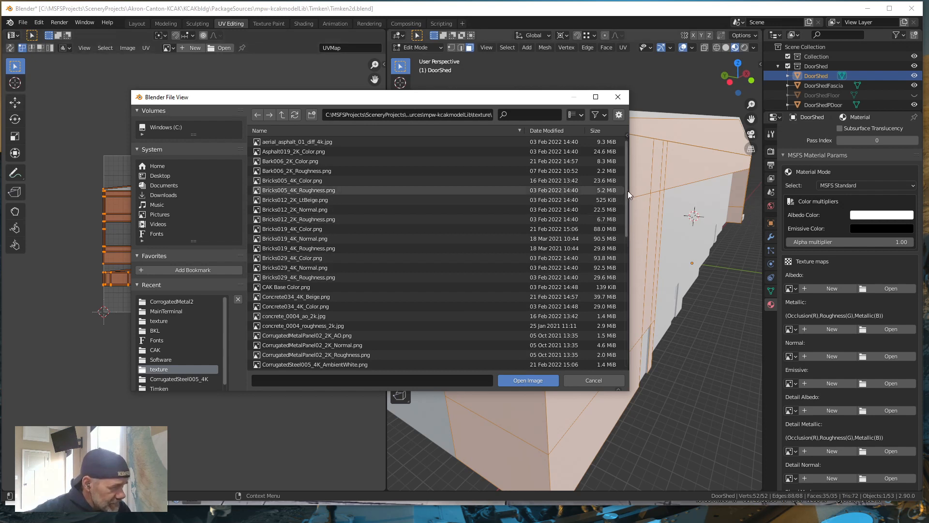
drag(628, 191, 617, 281)
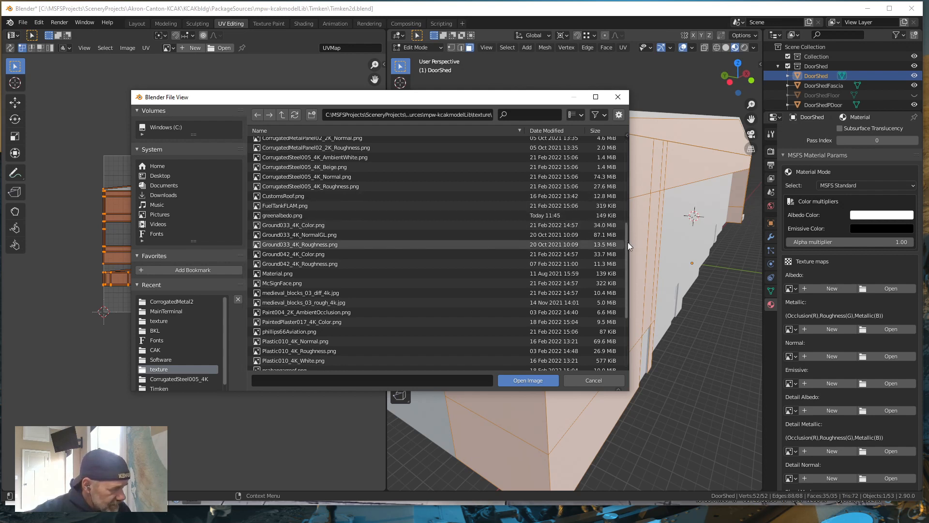
drag(628, 242, 627, 317)
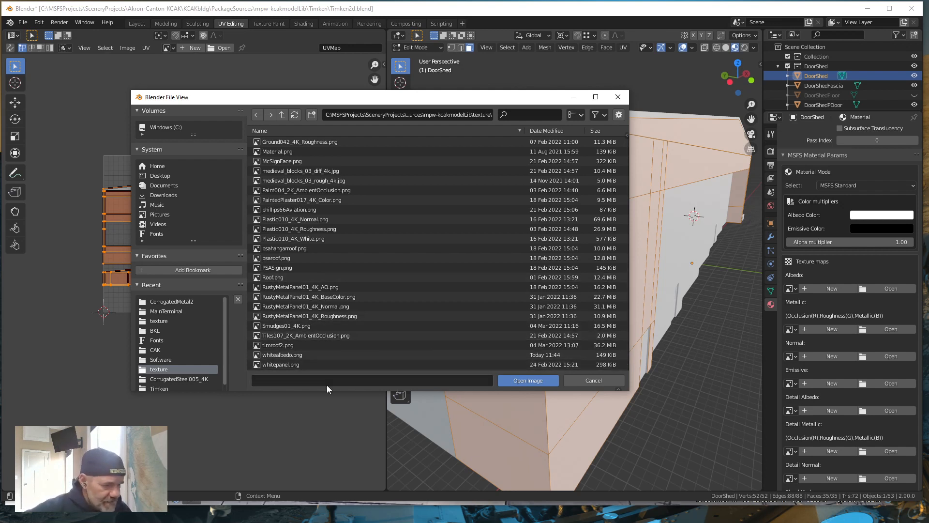
click(282, 355)
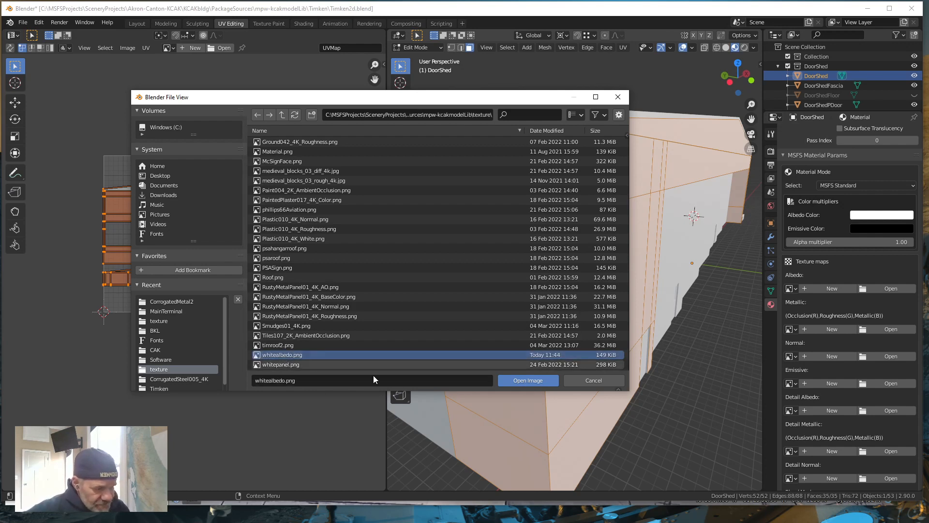
click(531, 380)
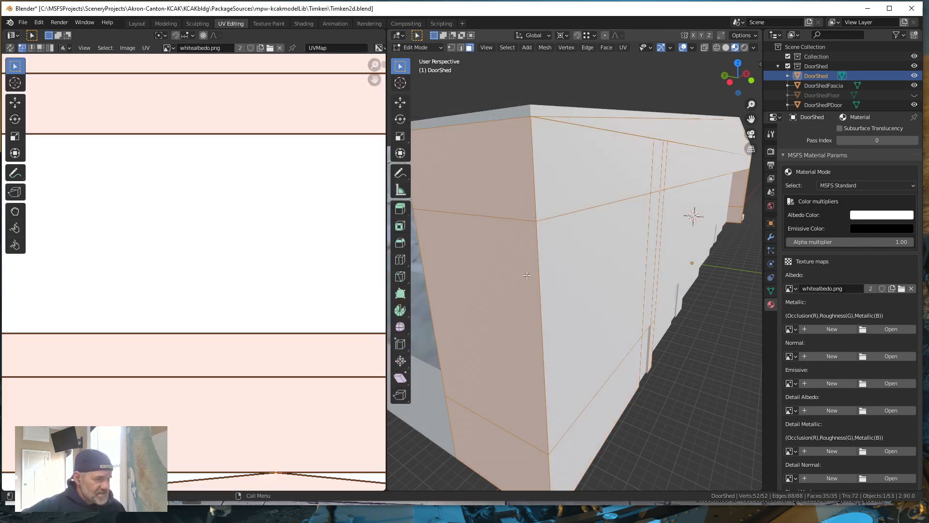
scroll(182, 255, down, 3)
scroll(182, 255, down, 2)
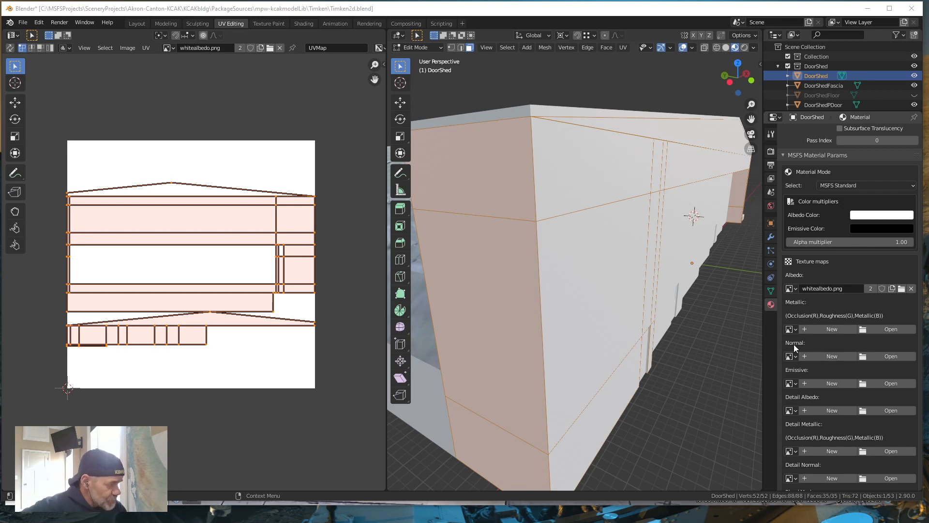
Load CorrugatedMetalPanel02_2K_Normal.png from the mpw-kcakmodelLib texture folder as the material's Normal map.
click(892, 356)
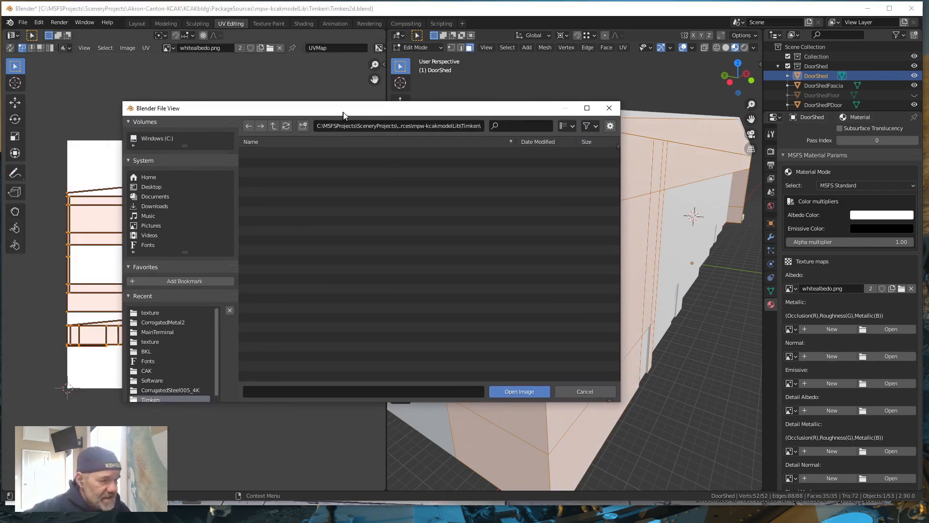
click(160, 309)
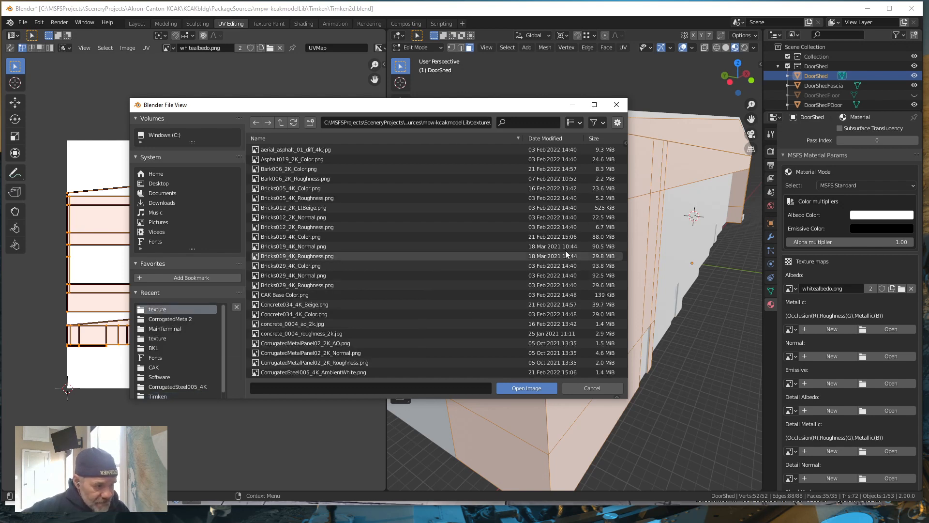
drag(625, 221, 625, 252)
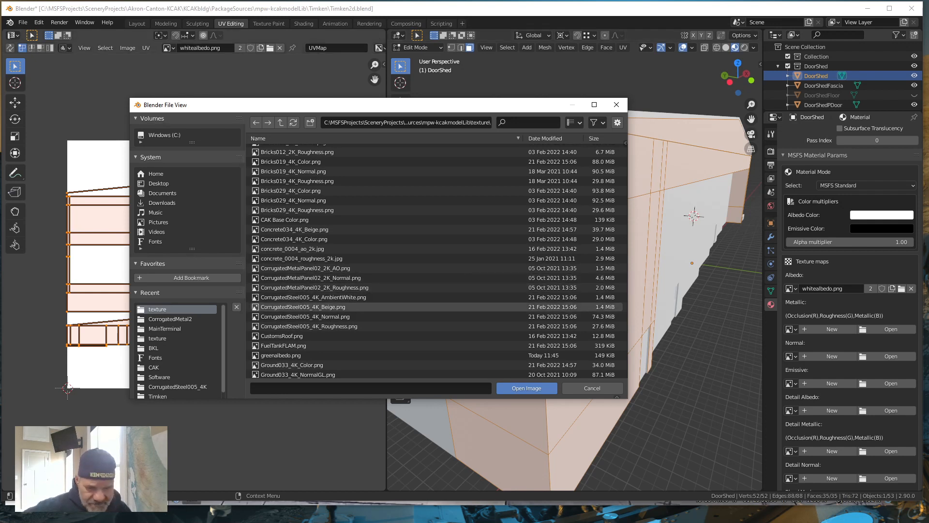
key(alt+Tab)
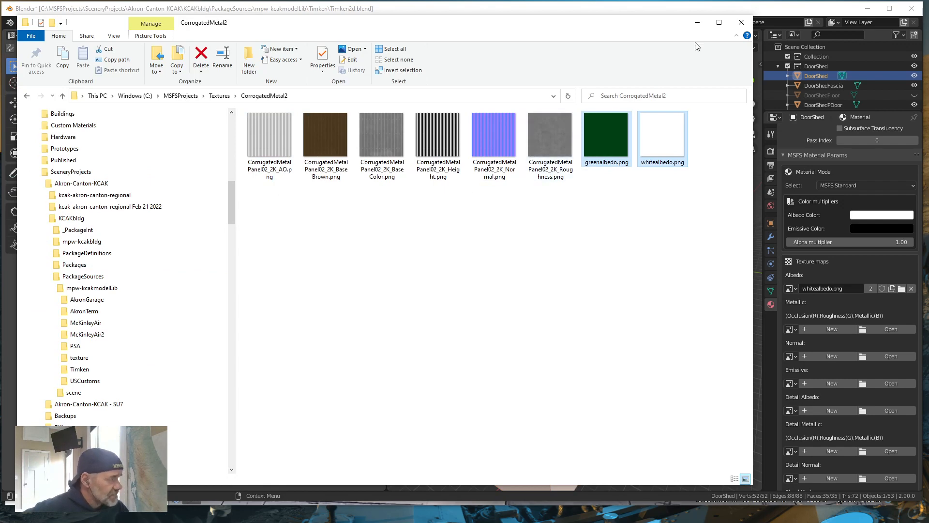
click(698, 23)
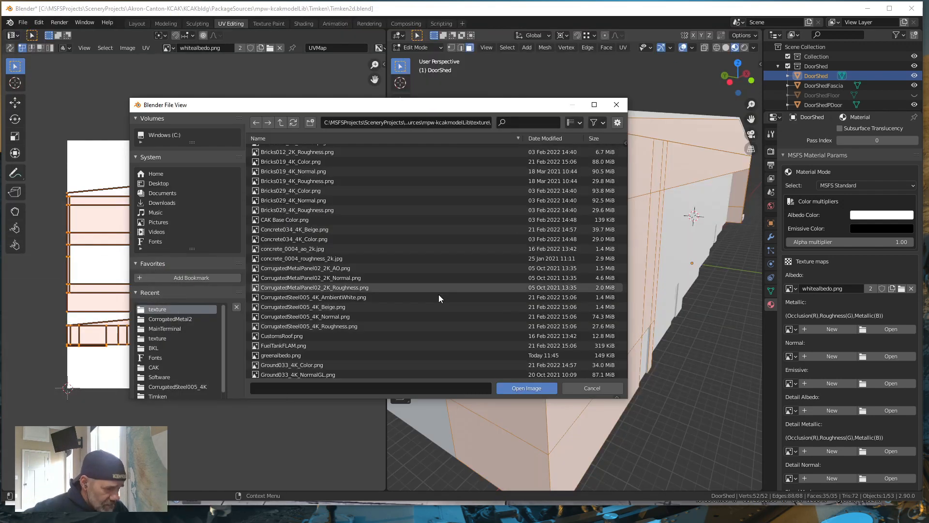
click(310, 278)
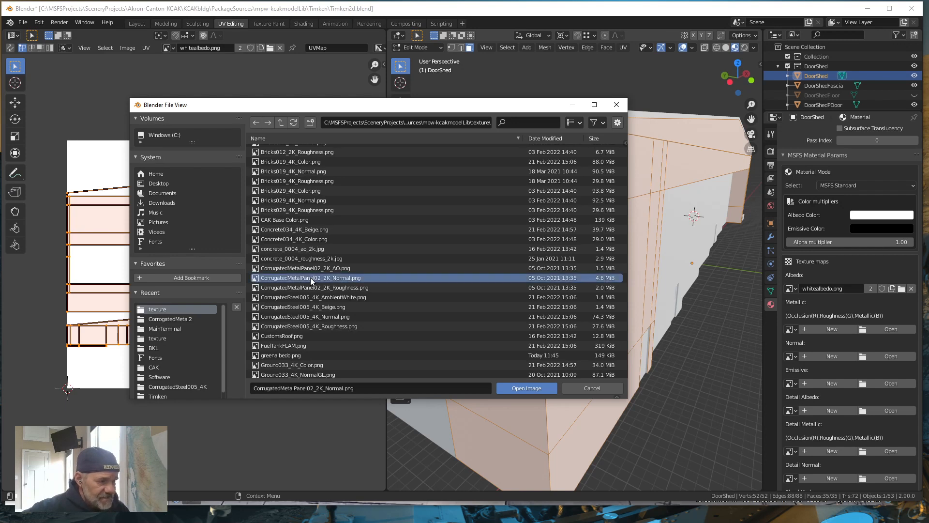
click(521, 388)
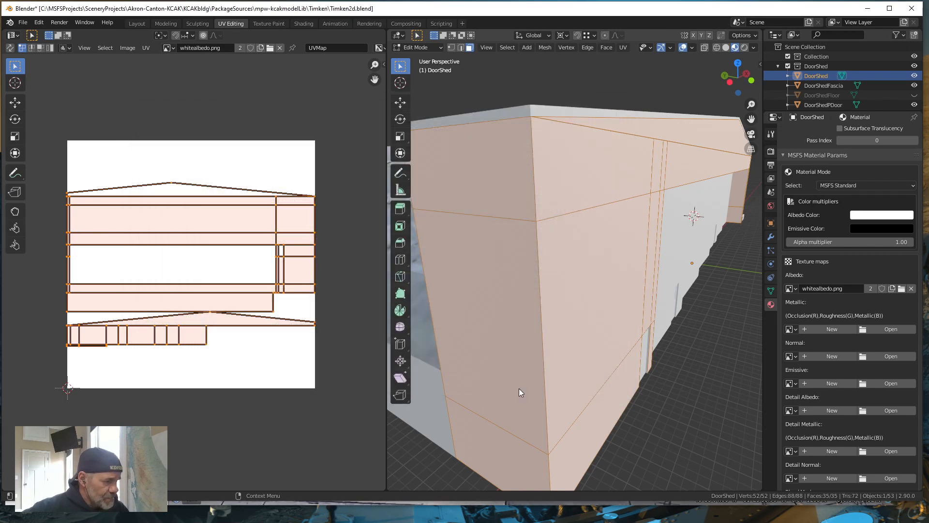
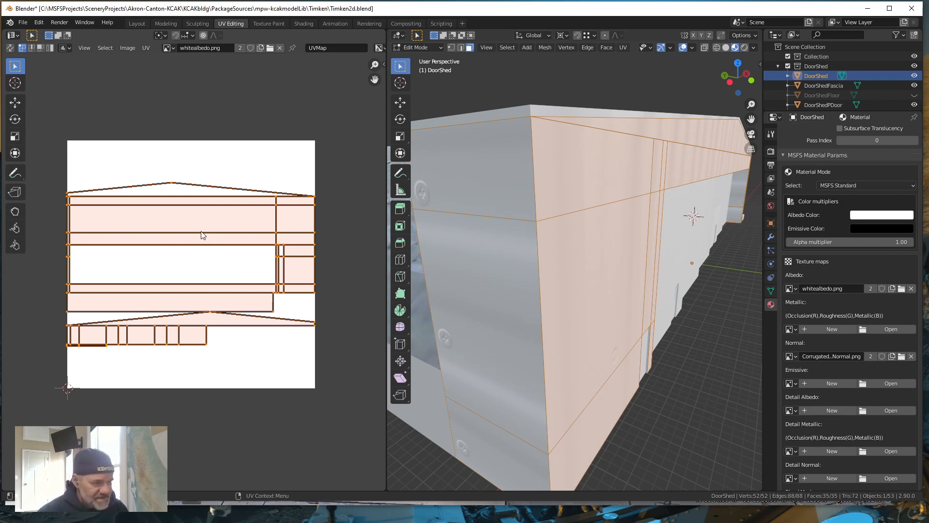
Scale up all of DoorShed's UVs more than tenfold for finer corrugation, and examine the ribs on the adjoining walls.
key(s)
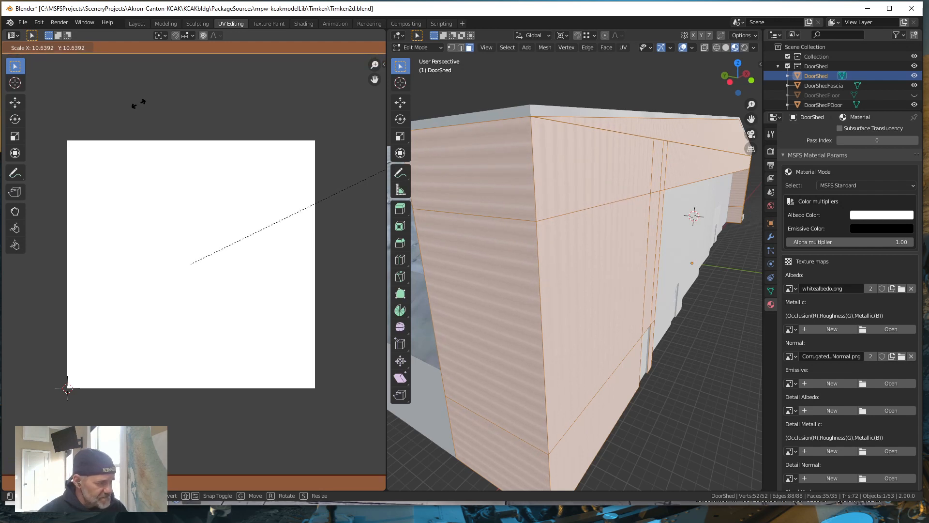
click(166, 83)
drag(597, 339, 590, 338)
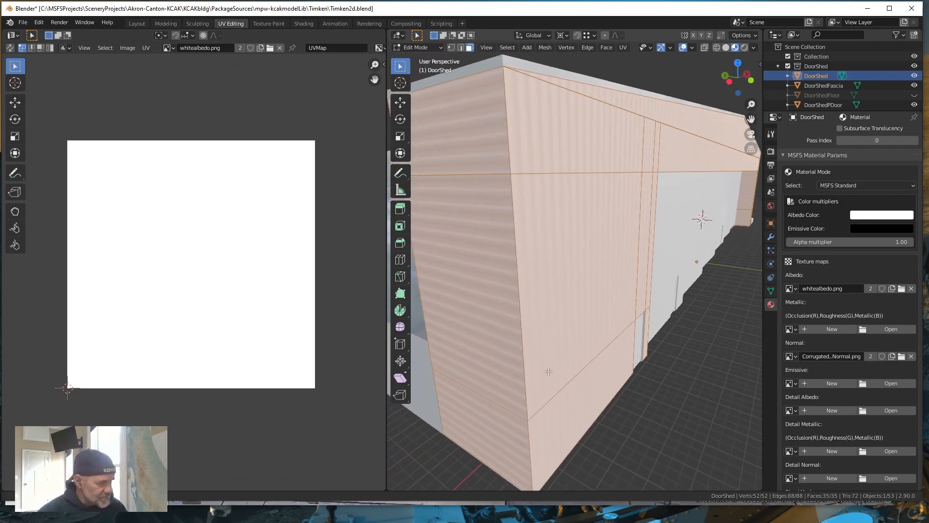
mouse_move(548, 372)
mouse_down()
mouse_move(586, 363)
mouse_move(537, 372)
mouse_up()
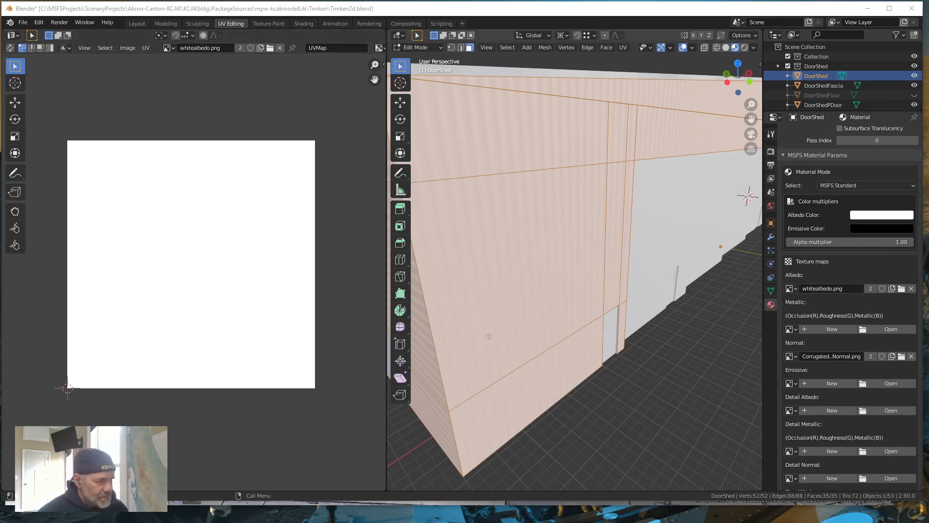
mouse_move(477, 337)
mouse_down()
mouse_move(493, 338)
mouse_move(485, 341)
mouse_up()
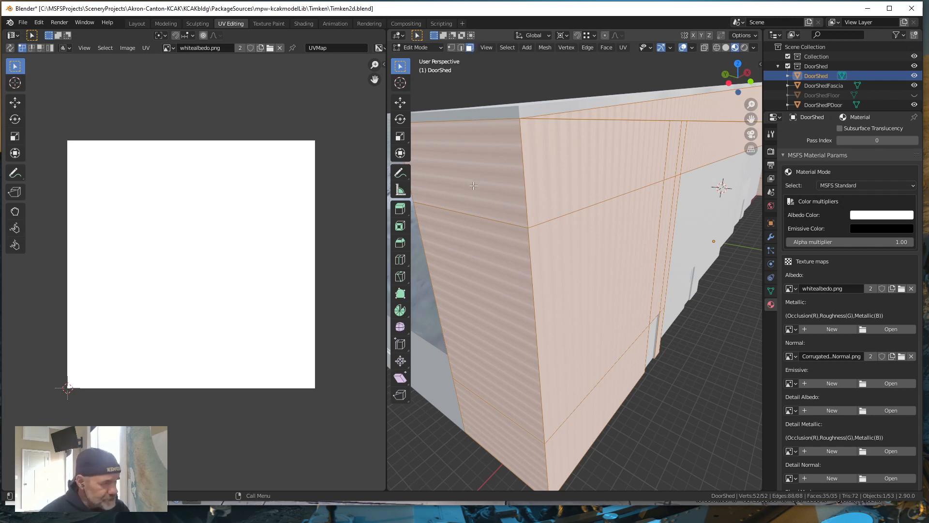
Rotate the UVs of the three faces on DoorShed's near end wall by 90 degrees to make the corrugation run vertically.
key(alt+a)
click(490, 296)
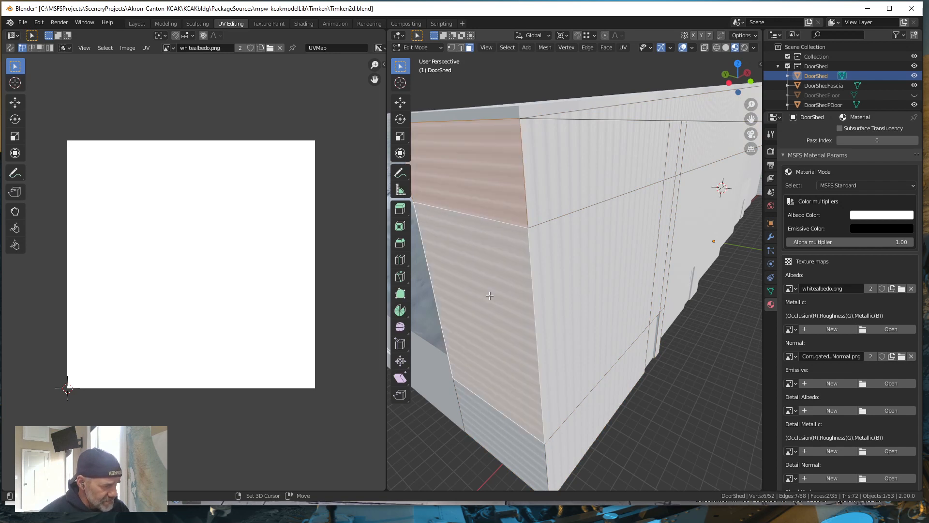
shift+click(496, 430)
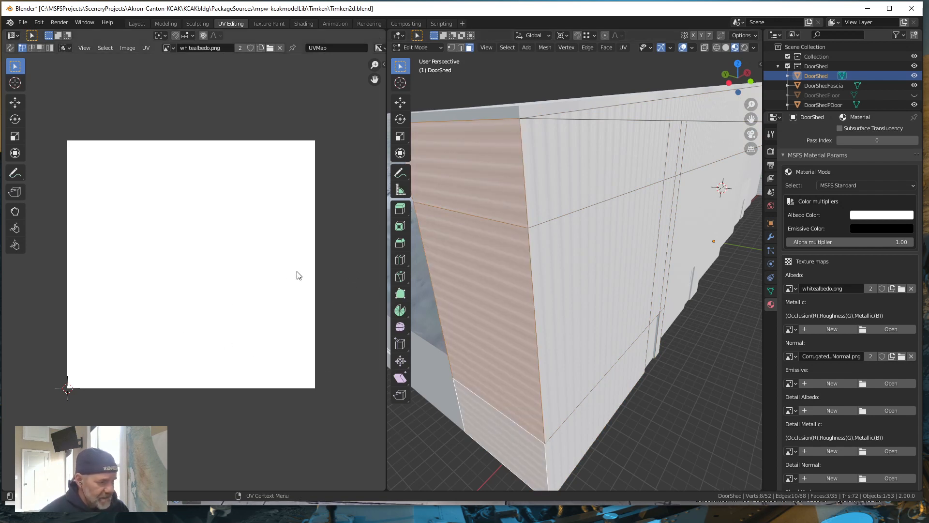
scroll(270, 268, down, 6)
scroll(265, 276, down, 5)
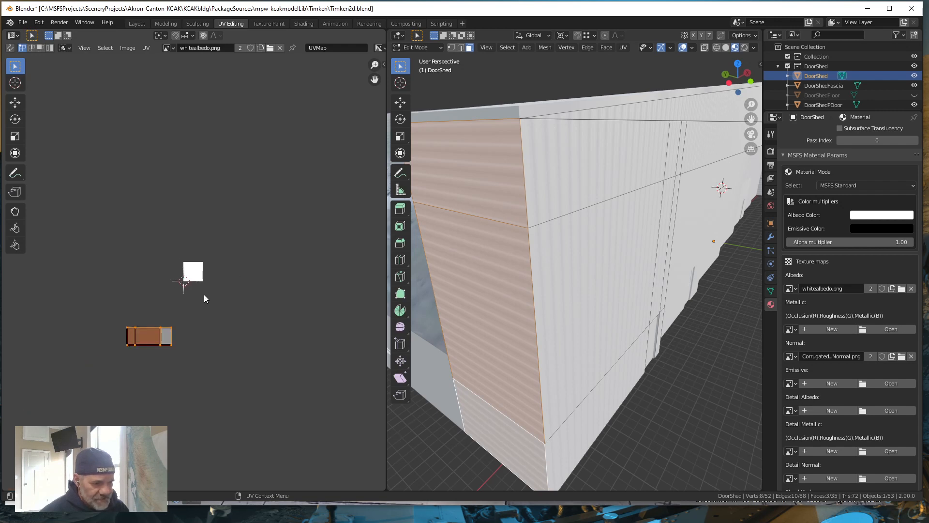
scroll(157, 346, up, 2)
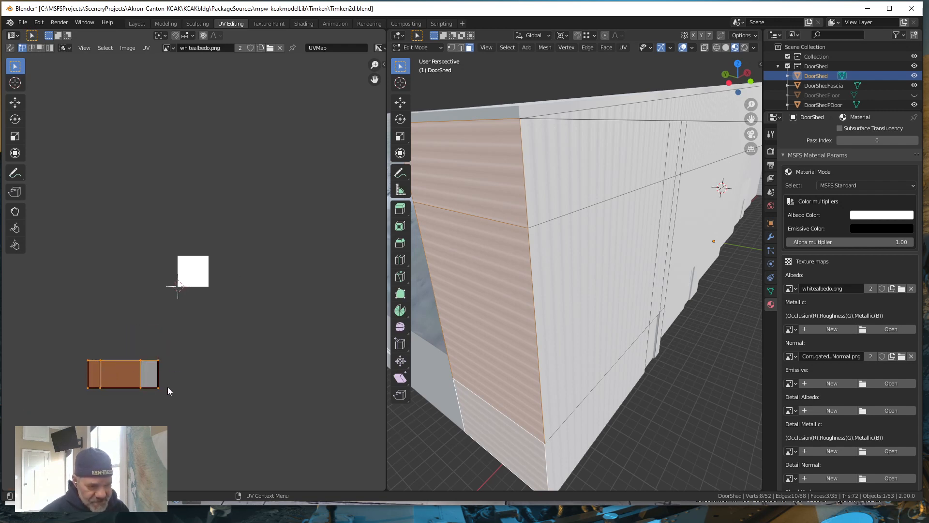
scroll(189, 337, down, 3)
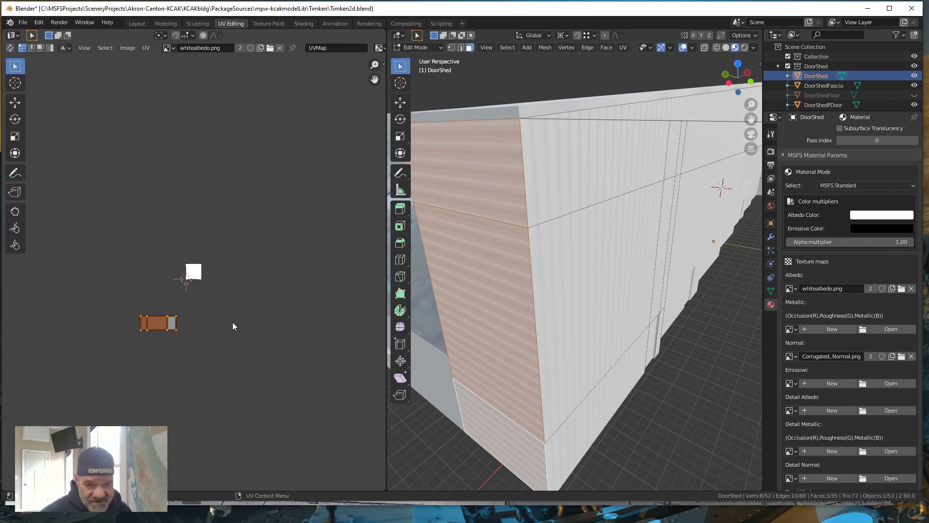
scroll(198, 320, up, 4)
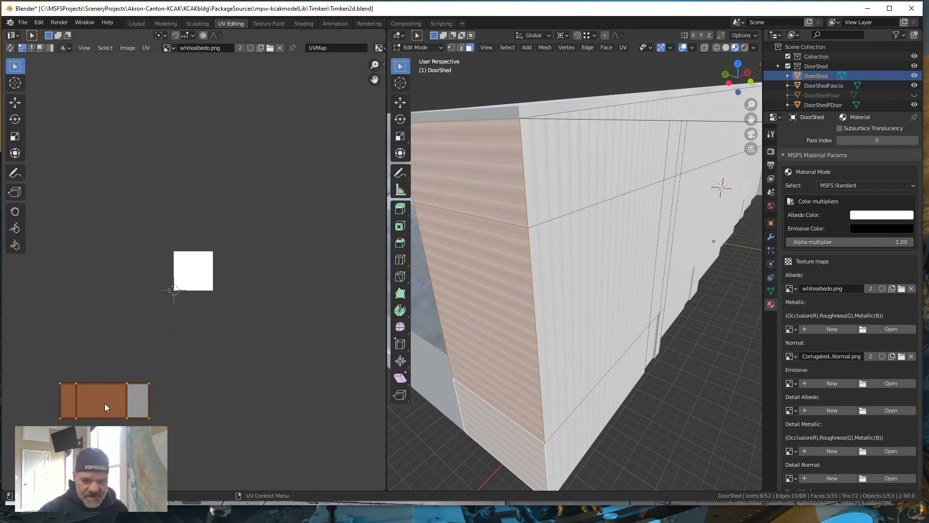
key(r)
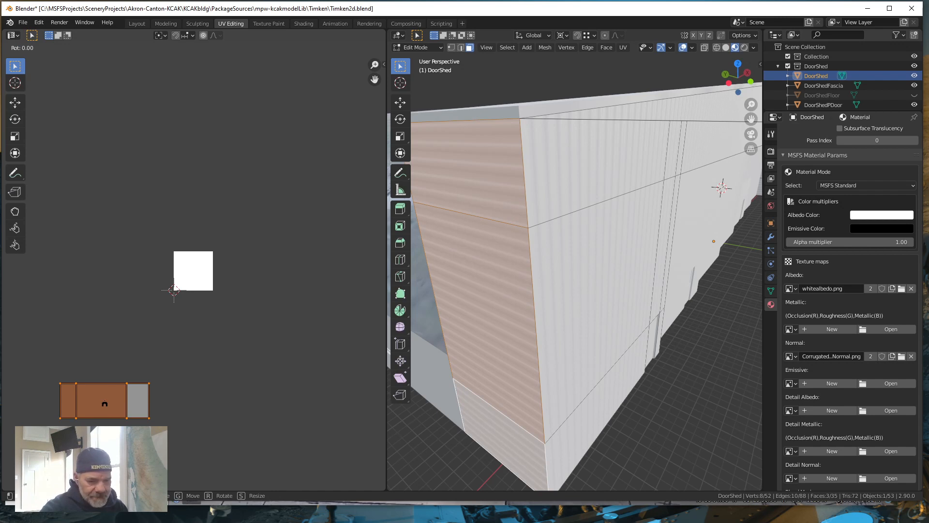
text(90)
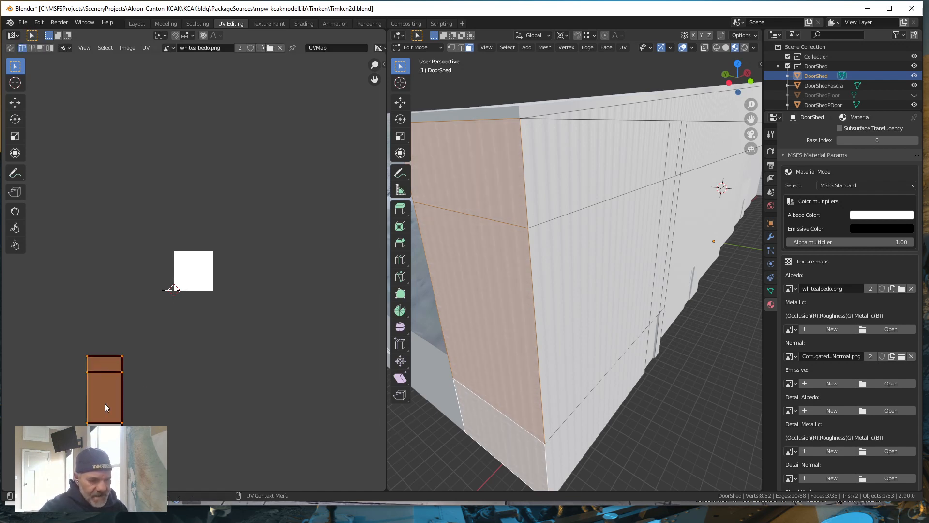
key(Return)
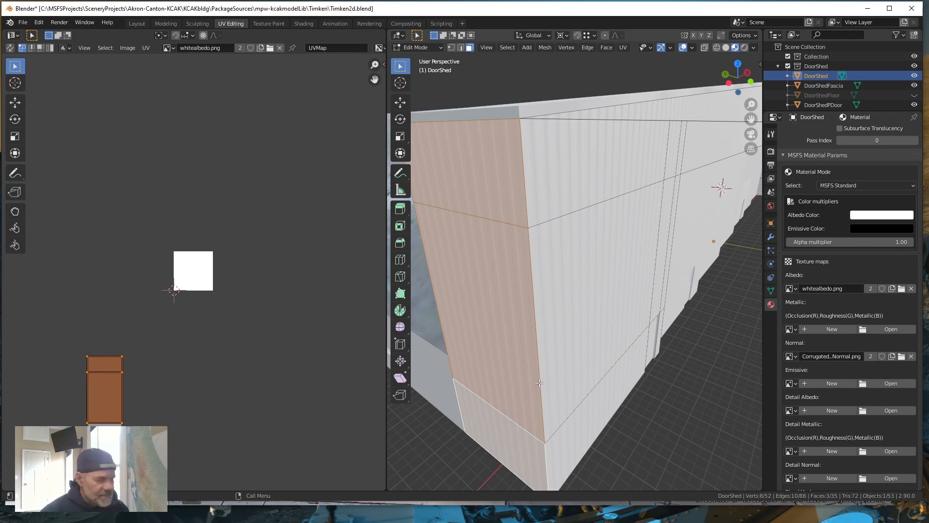
Select the two narrow inner faces of the near door jamb, with their UV islands in view.
drag(646, 336, 592, 336)
drag(484, 327, 532, 303)
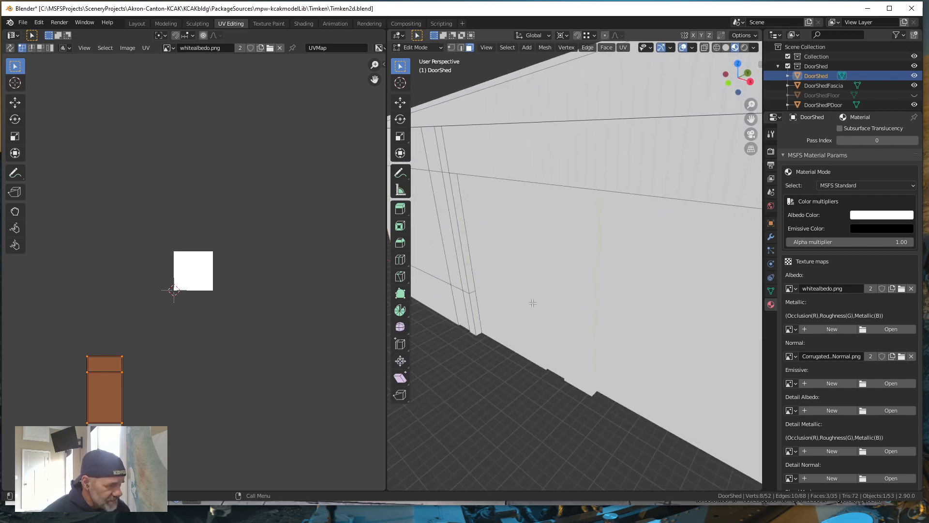
click(463, 233)
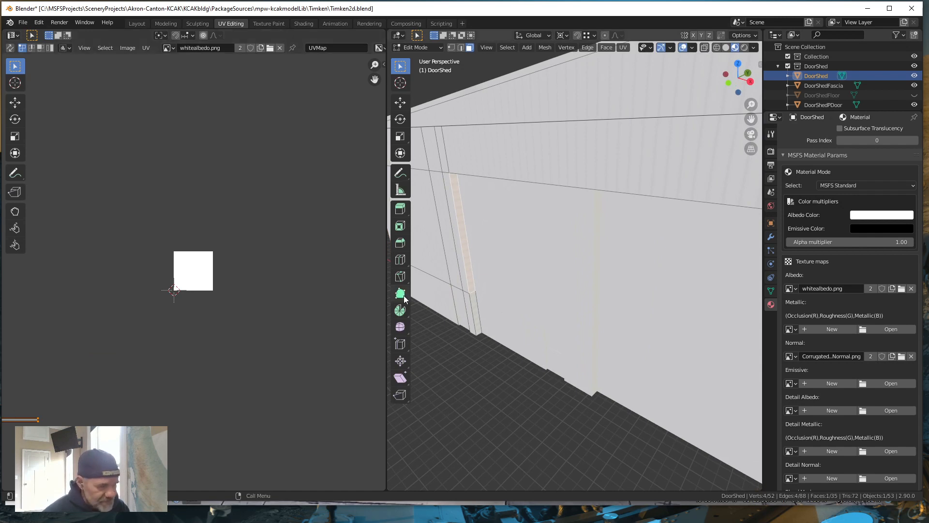
shift+click(476, 313)
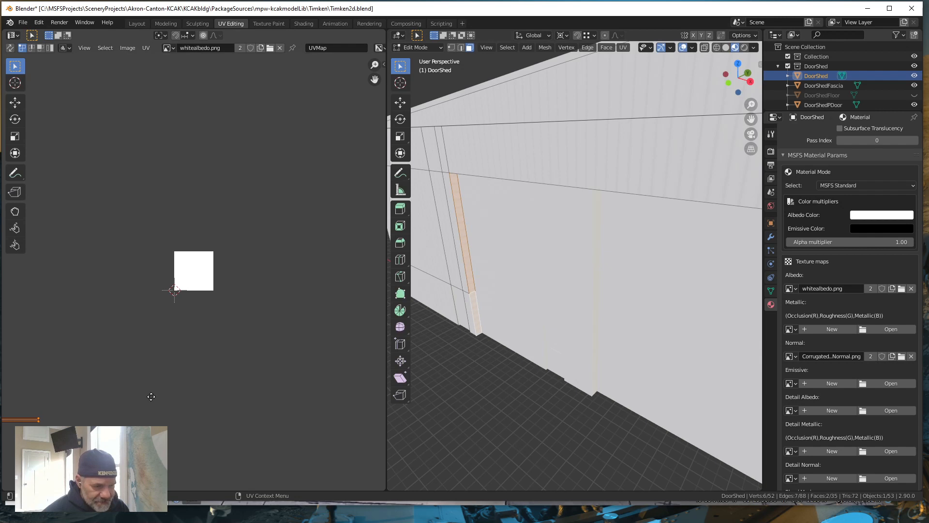
drag(151, 396, 201, 379)
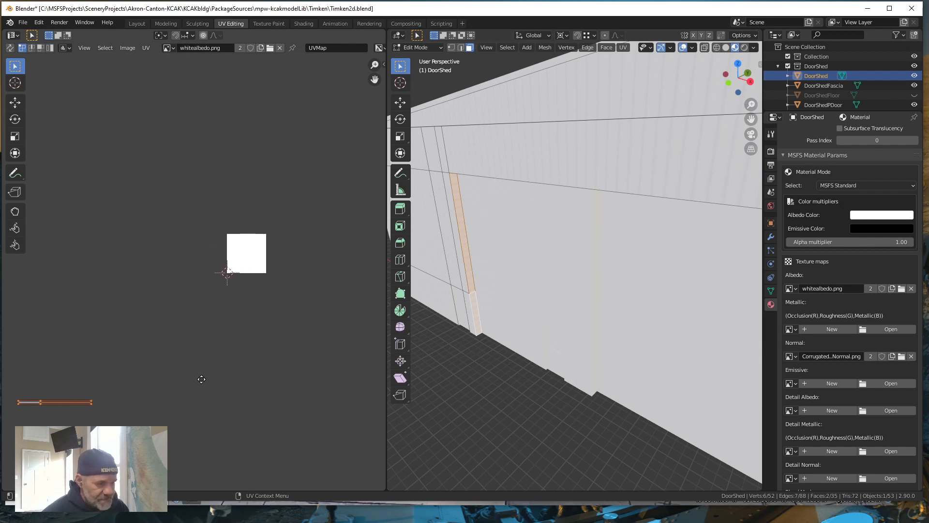
scroll(202, 379, down, 4)
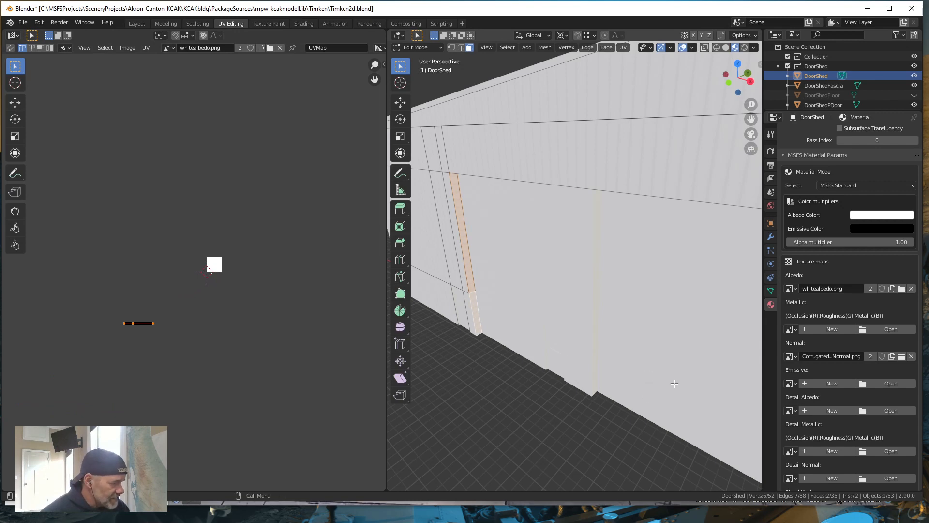
Add the upper and lower inner faces of the opposite door jamb to the selection.
scroll(680, 390, up, 4)
drag(589, 382, 457, 399)
scroll(650, 378, down, 3)
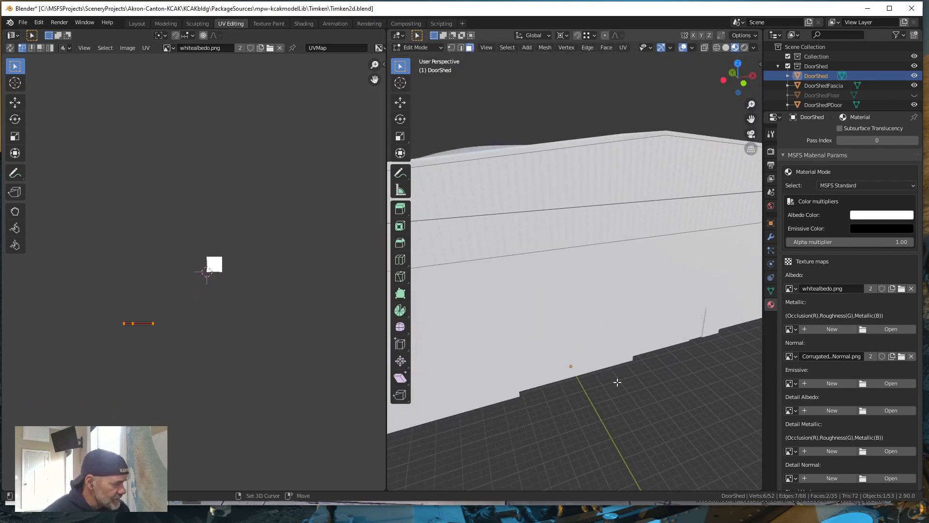
drag(618, 382, 481, 404)
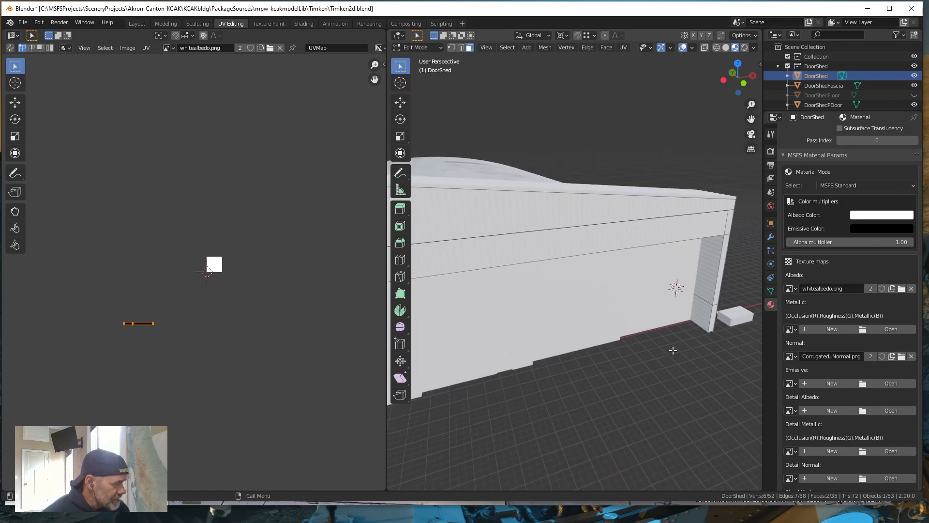
drag(673, 350, 638, 337)
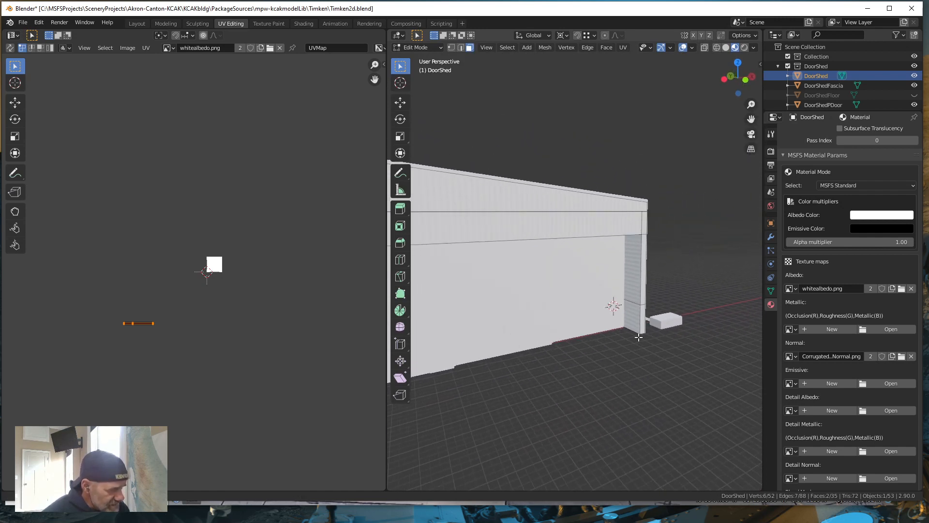
shift+click(636, 283)
shift+click(633, 318)
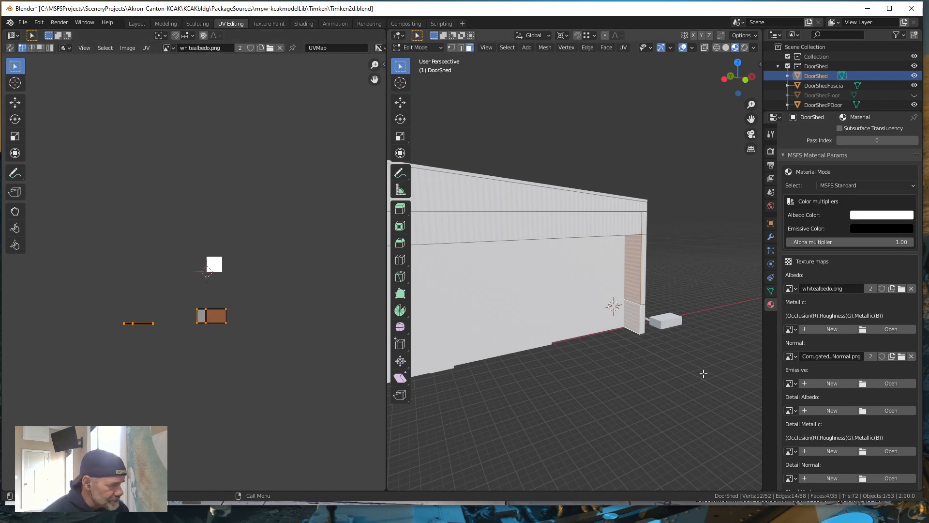
Add the four stacked faces of DoorShed's far outer end wall to the selection.
drag(703, 374, 566, 387)
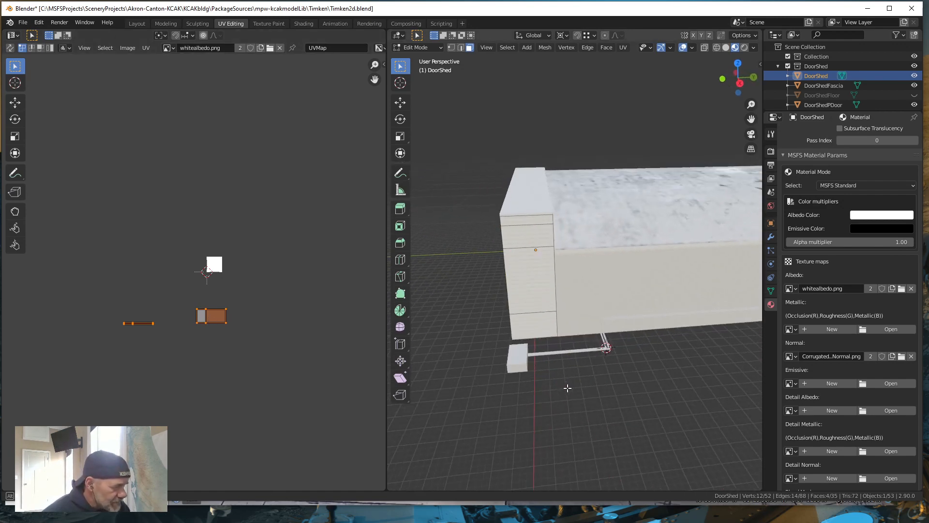
shift+click(526, 219)
shift+click(527, 239)
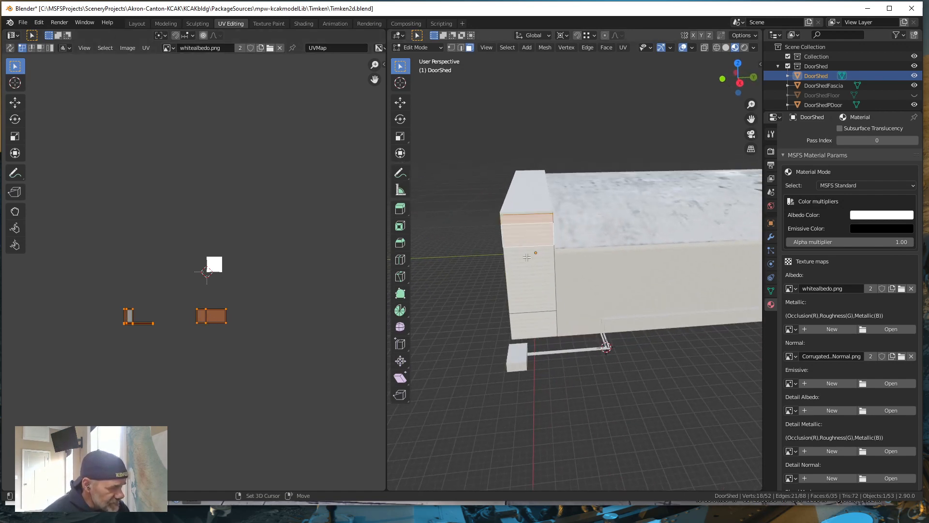
shift+click(535, 285)
shift+click(527, 325)
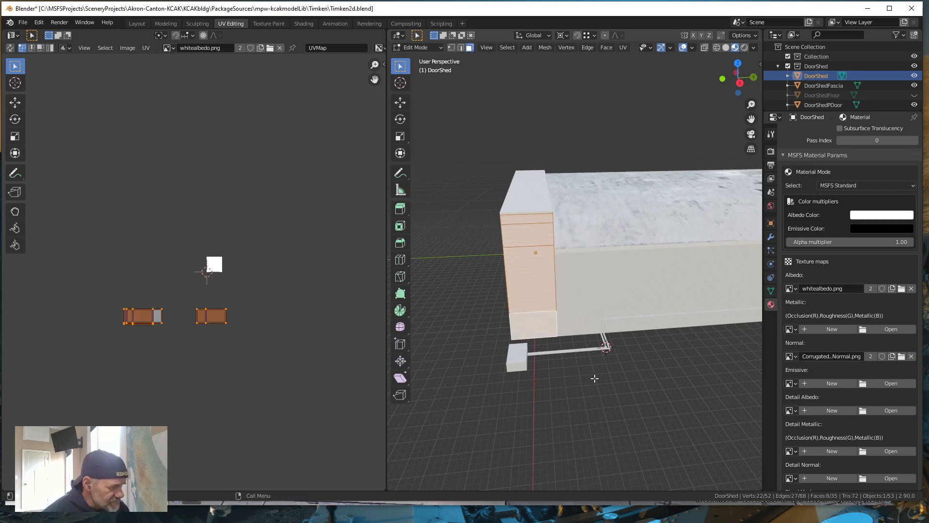
Examine the door front, jambs and near corner for any other faces whose corrugation runs horizontally.
drag(594, 379, 698, 375)
mouse_move(523, 409)
mouse_down()
mouse_move(614, 385)
mouse_move(708, 377)
mouse_up()
drag(487, 386, 642, 378)
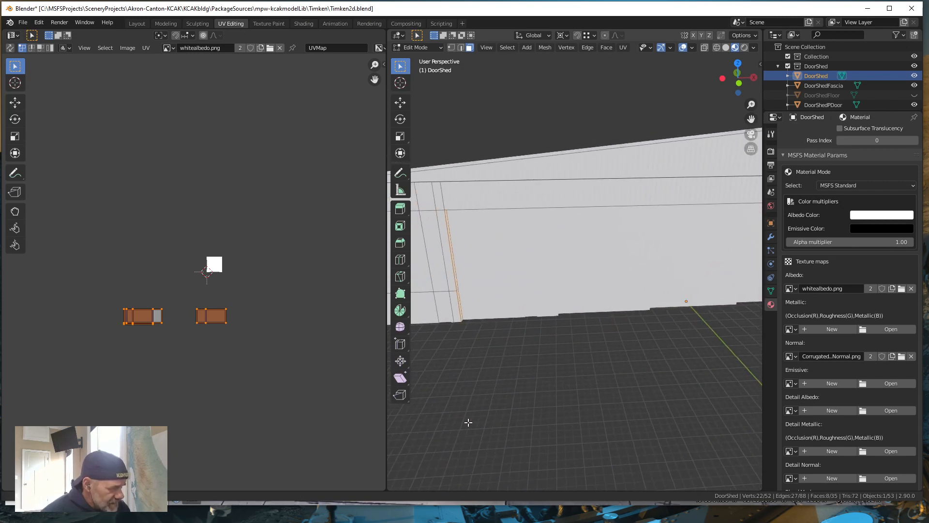
drag(466, 423, 587, 408)
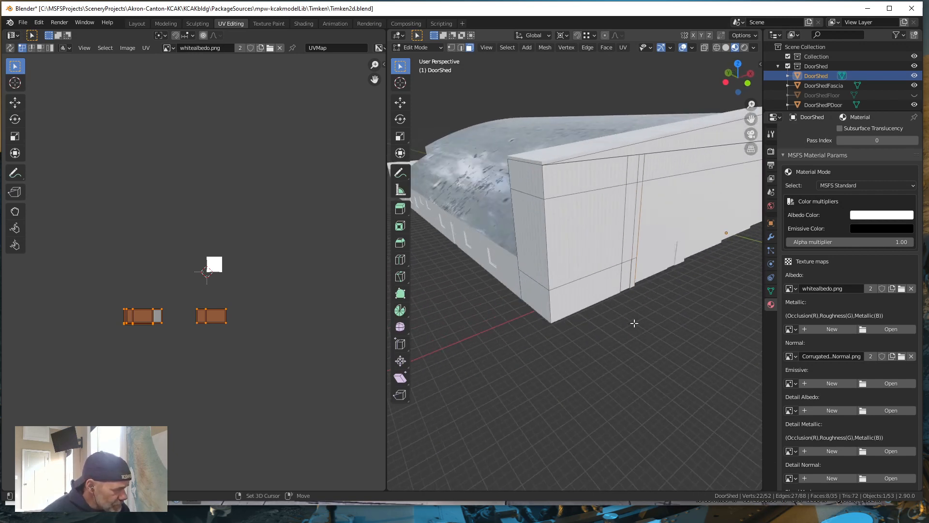
drag(633, 321, 579, 339)
scroll(571, 314, up, 5)
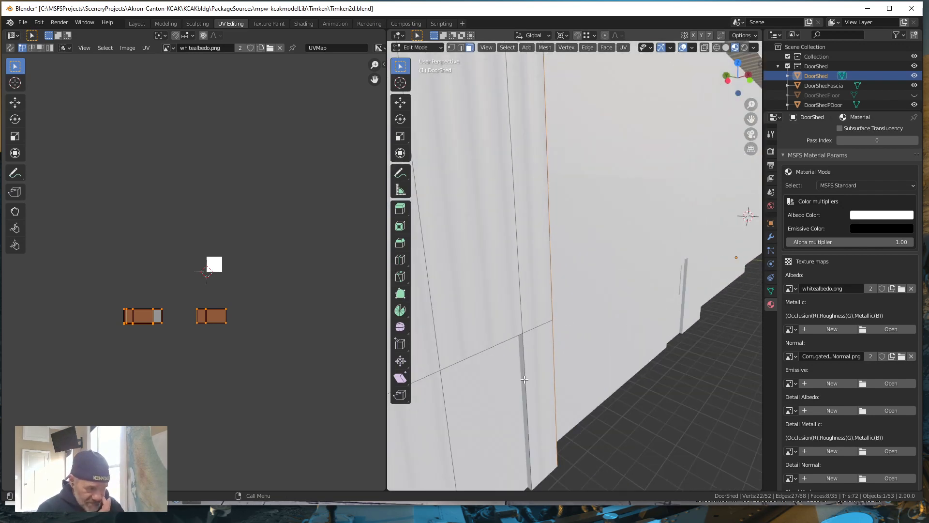
scroll(513, 393, down, 6)
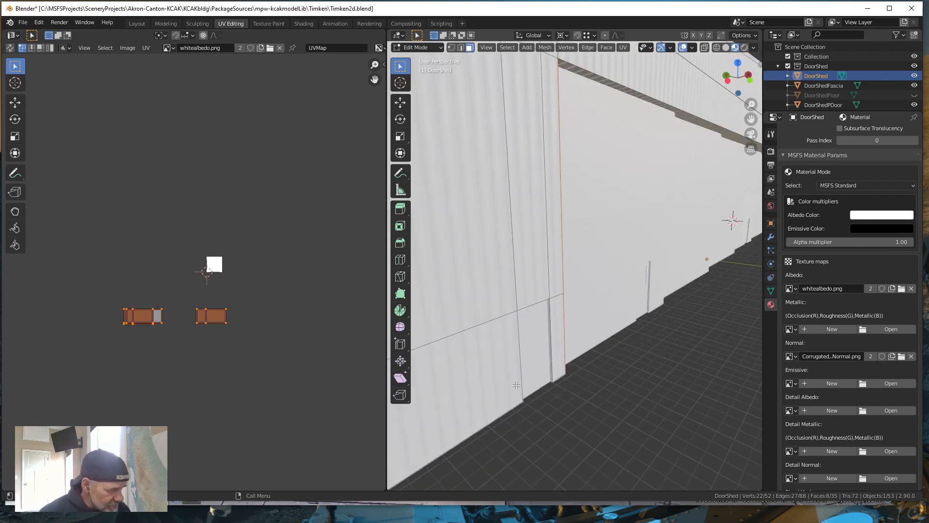
drag(510, 386, 478, 435)
drag(668, 322, 473, 365)
scroll(594, 315, up, 3)
scroll(595, 314, up, 4)
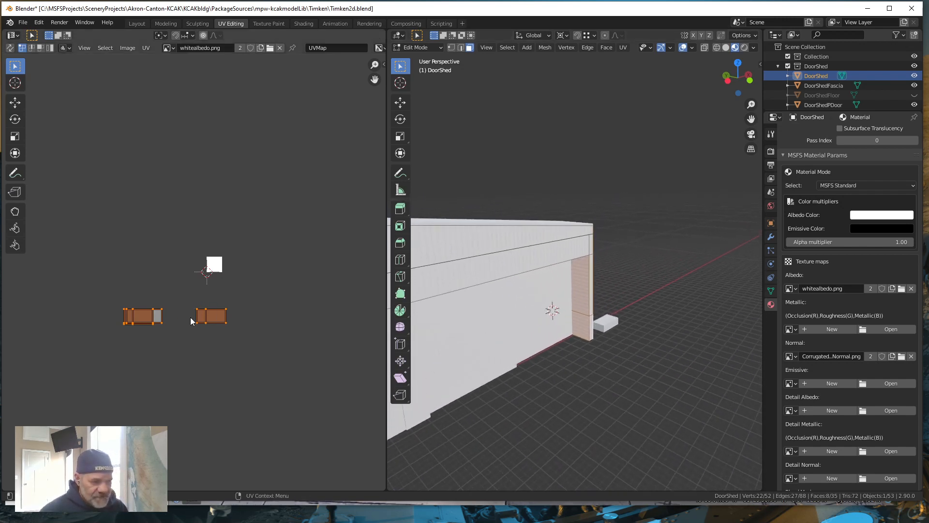
Rotate the UVs of the selected jamb and far end wall faces by 90 degrees.
text(r)
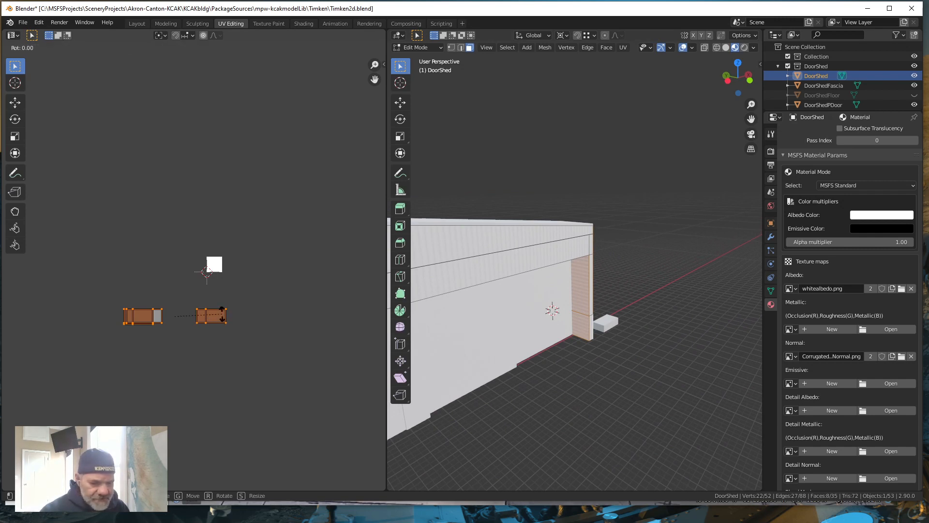
text(90)
key(Return)
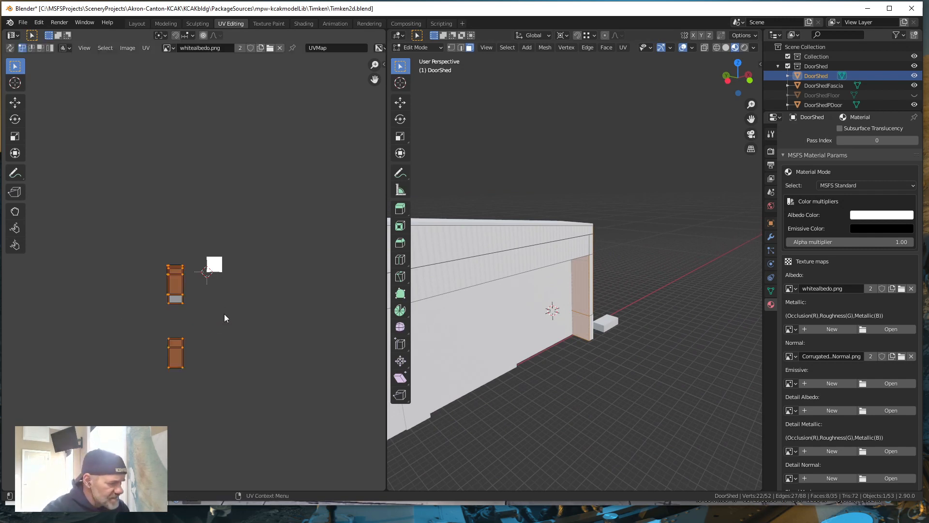
Examine the rib direction on the jambs, the wall above the door opening and the near corner.
drag(624, 376, 542, 389)
drag(684, 380, 638, 385)
drag(629, 351, 561, 334)
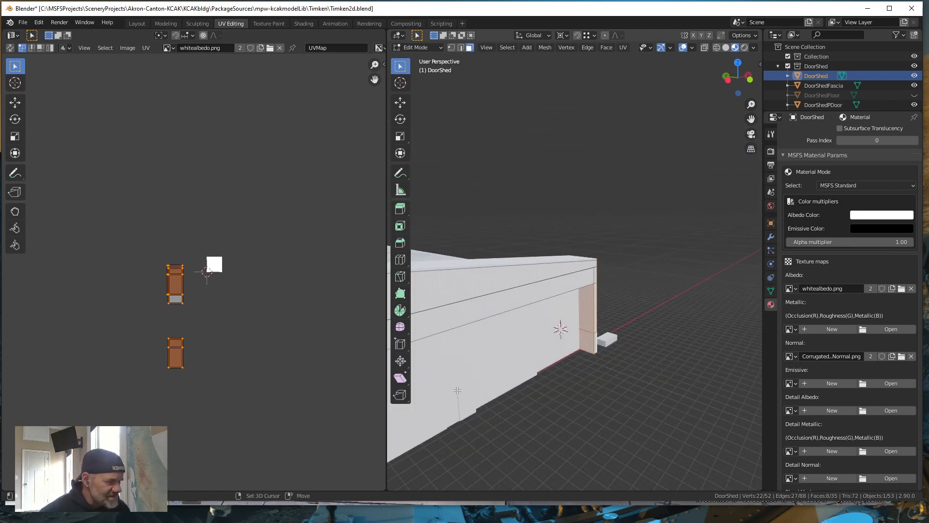
scroll(705, 285, up, 4)
scroll(705, 285, down, 4)
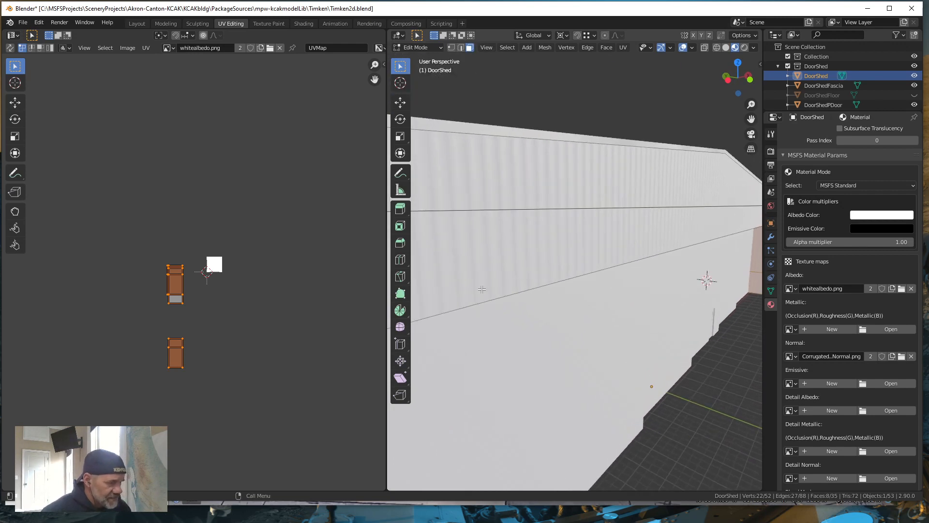
scroll(517, 330, down, 1)
scroll(518, 330, down, 3)
drag(517, 330, 571, 417)
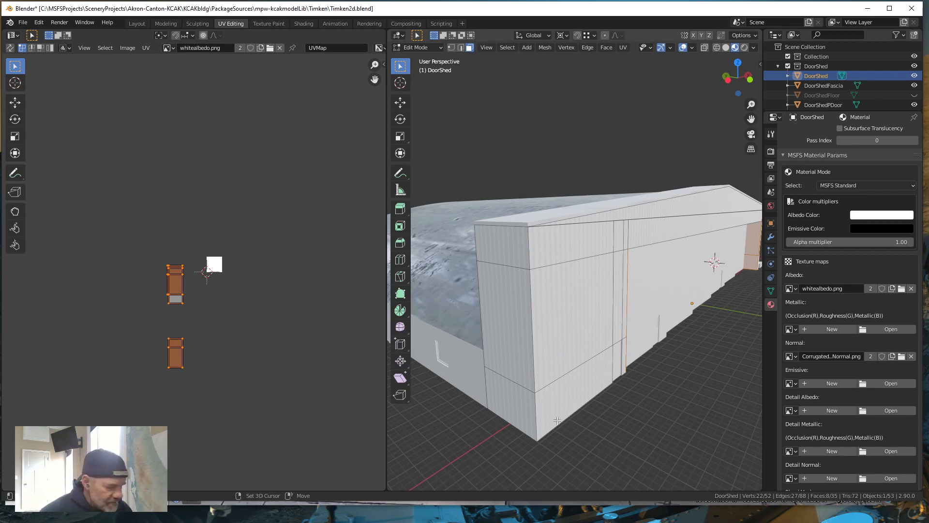
drag(557, 421, 575, 394)
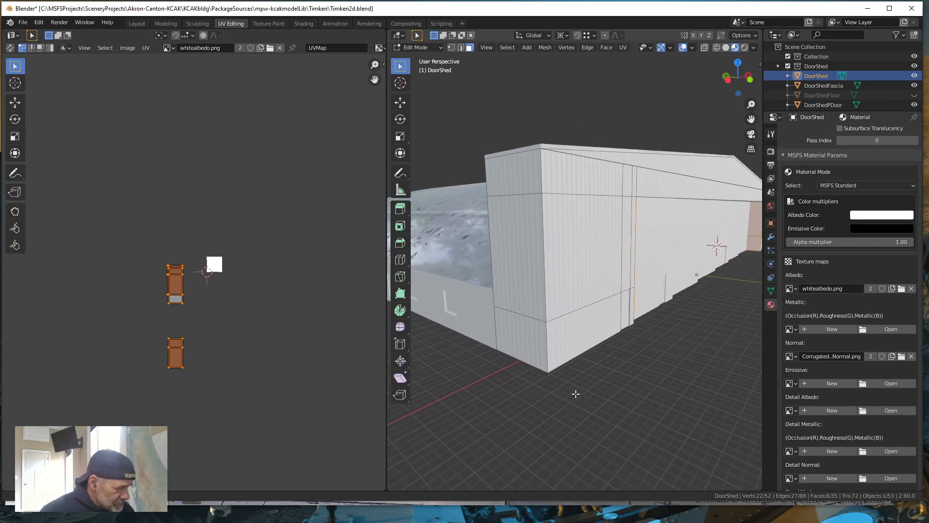
Scale all of DoorShed's UVs up uniformly by about 1.47 to make the corrugation ribs finer.
scroll(576, 387, up, 3)
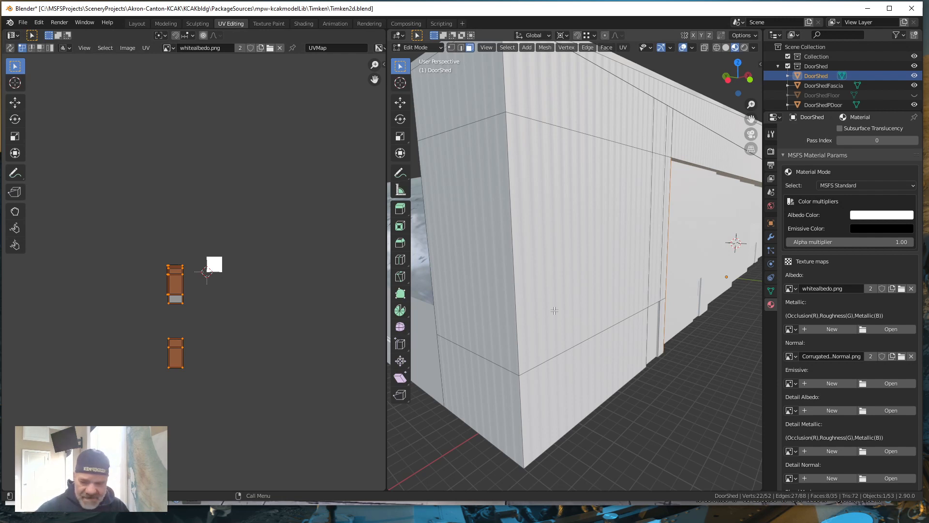
key(a)
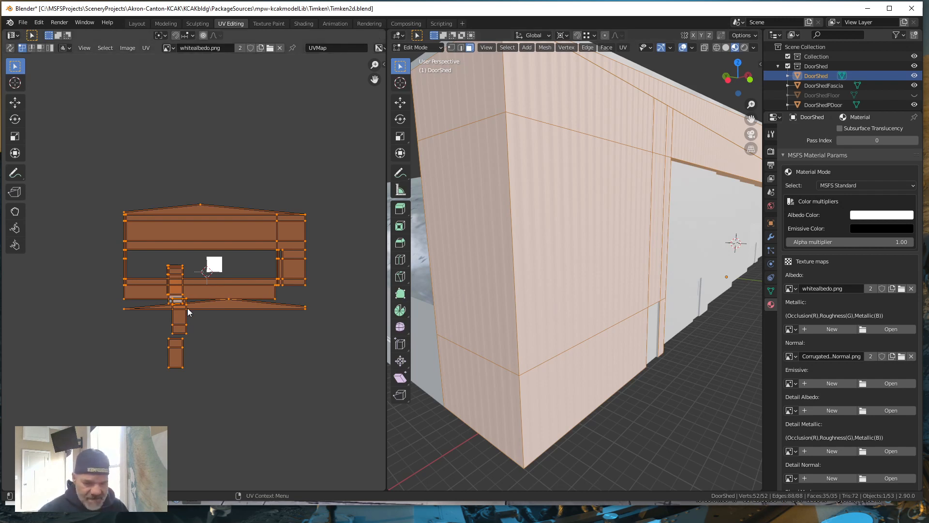
key(s)
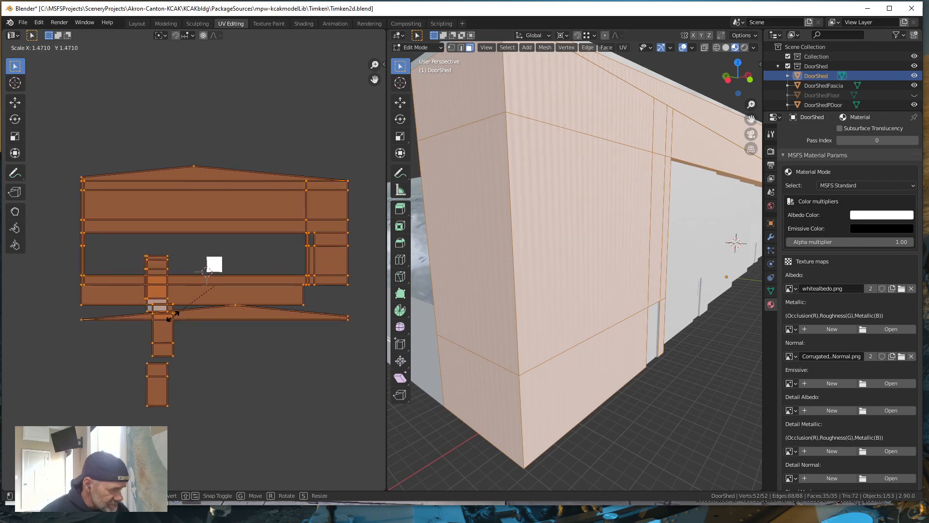
click(172, 316)
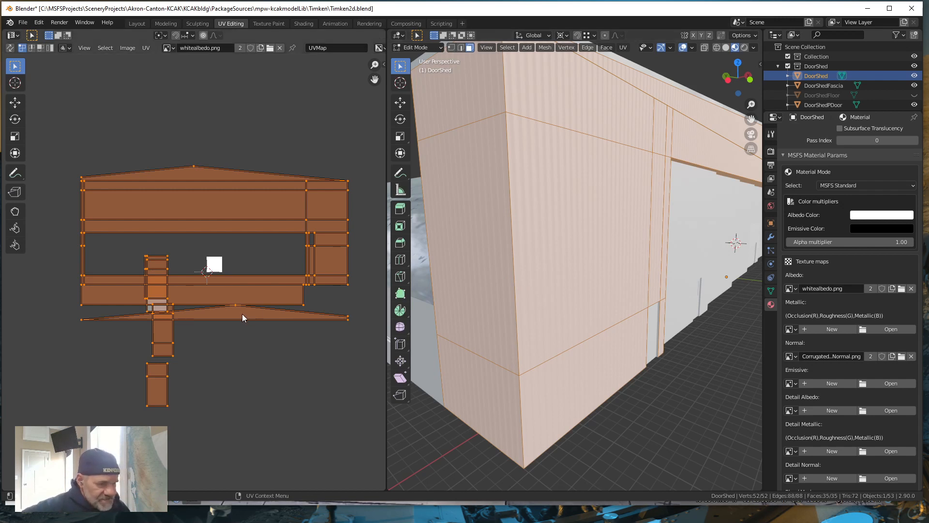
Try sliding the UVs of the near end wall's middle face along the Y axis.
click(481, 281)
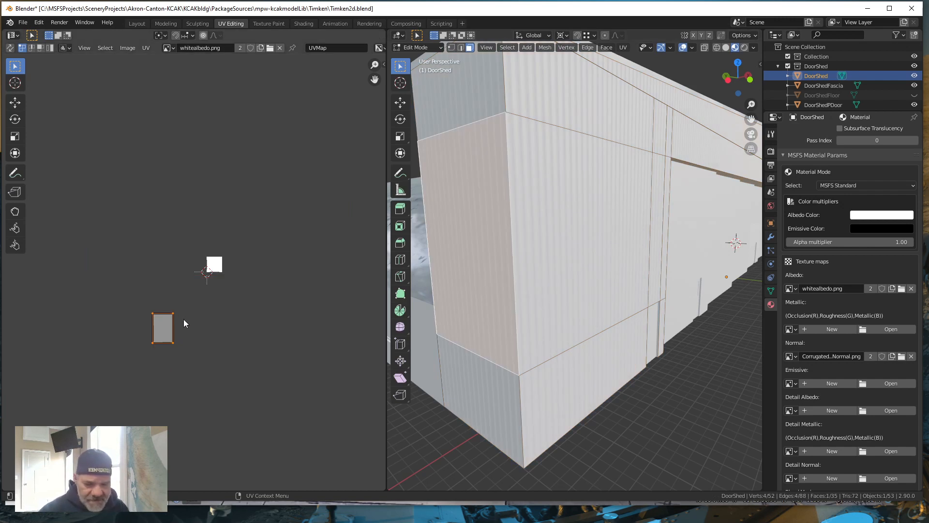
key(g)
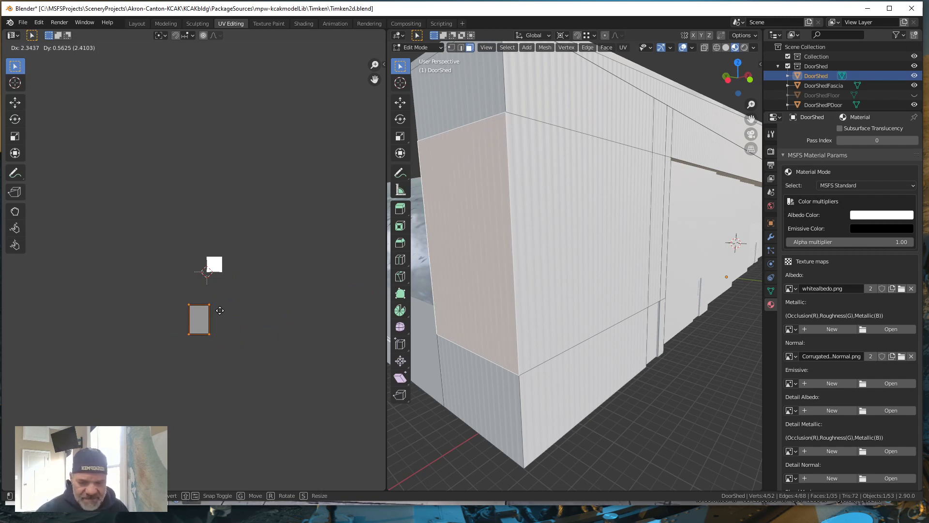
key(y)
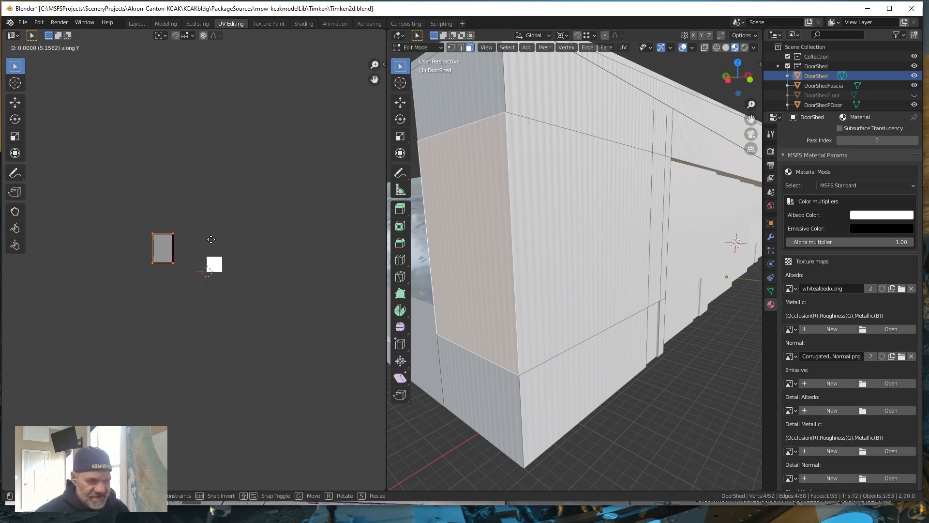
click(212, 240)
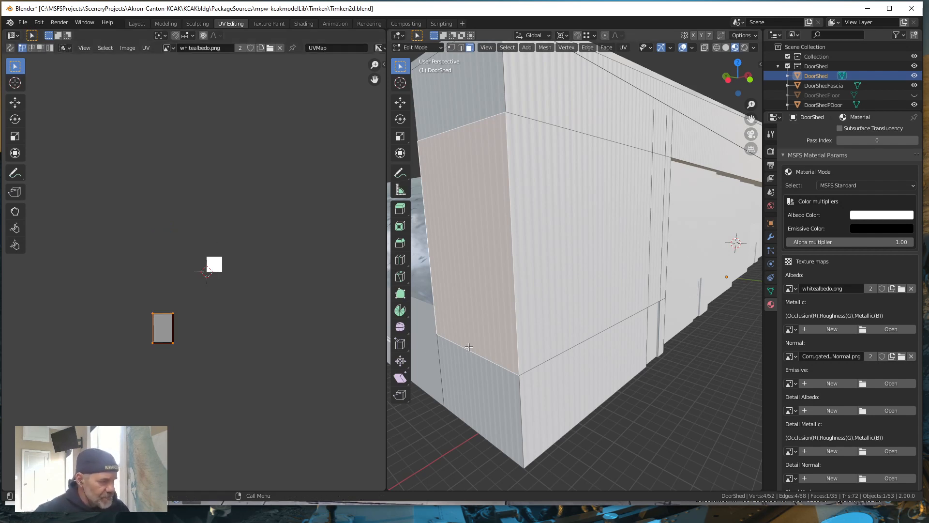
Select all of DoorShed's faces, switch to the Layout workspace and examine the rib size around the near corner.
key(a)
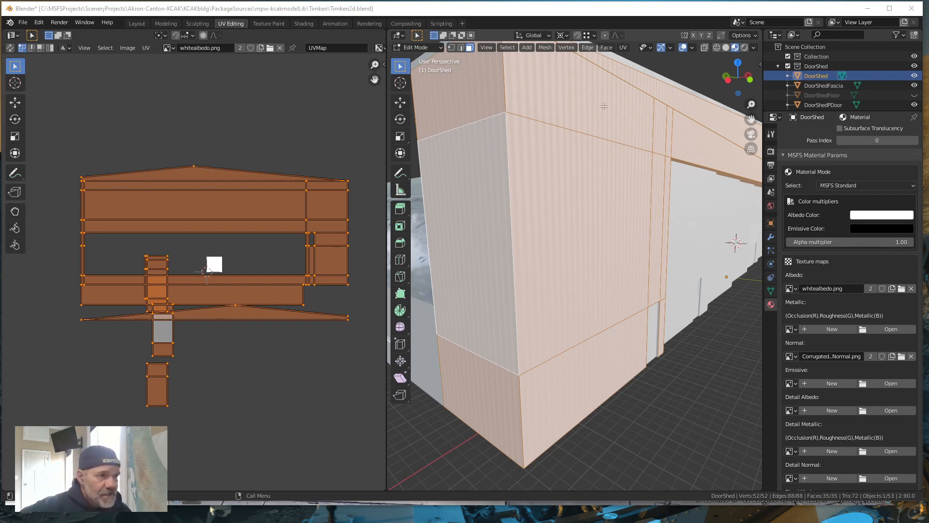
click(137, 23)
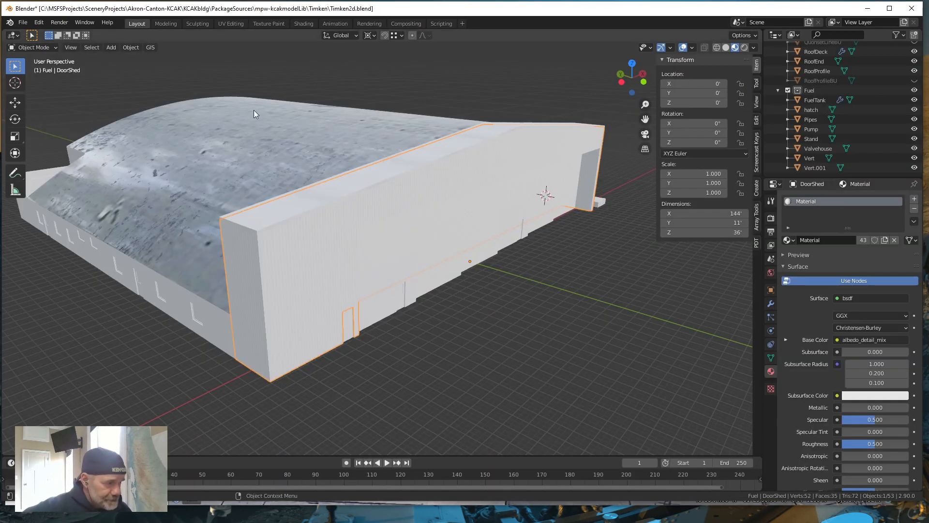
scroll(310, 360, up, 8)
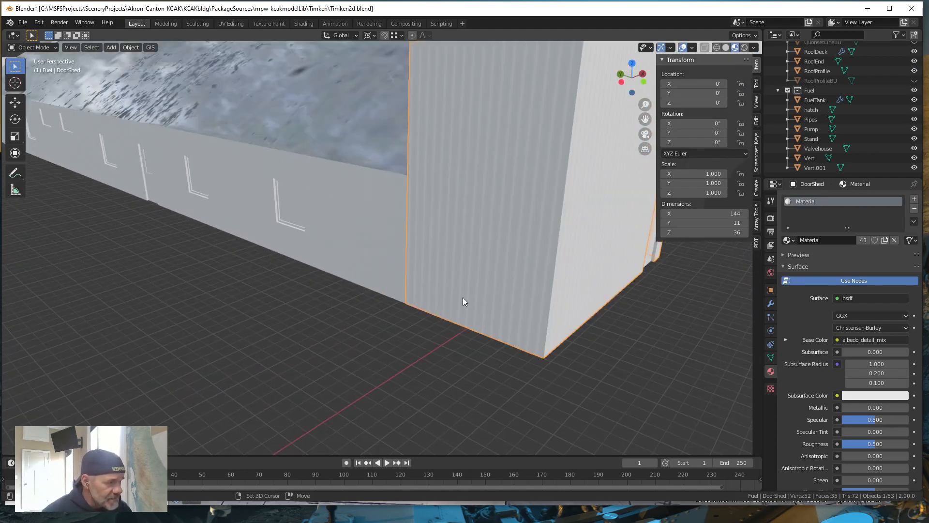
scroll(463, 298, up, 6)
scroll(429, 354, down, 5)
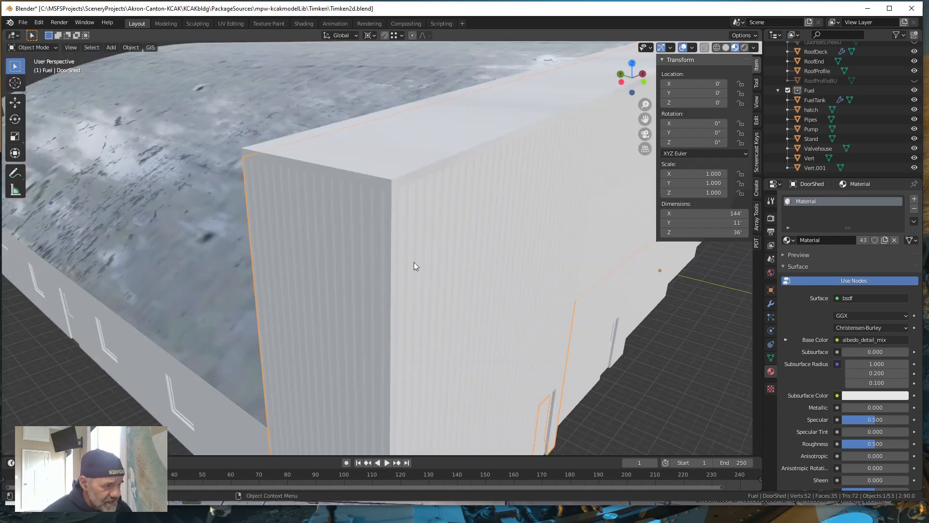
scroll(414, 262, up, 2)
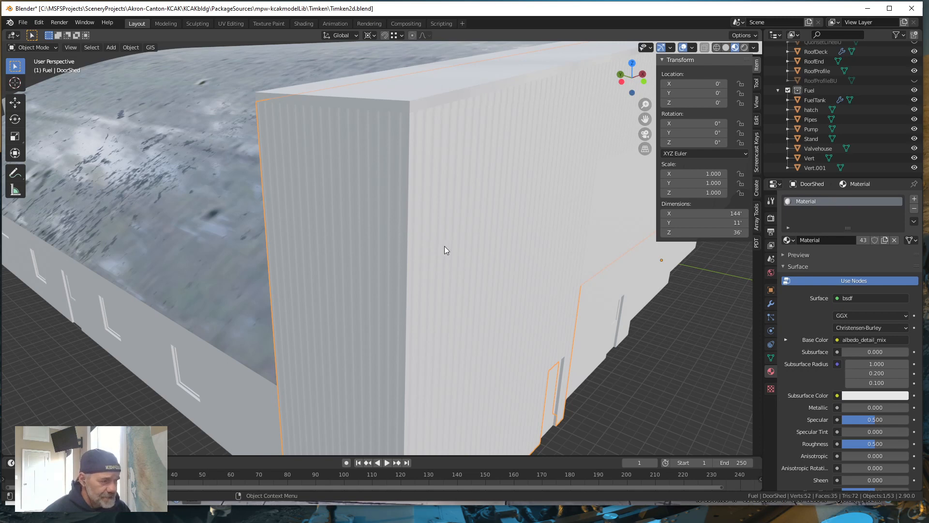
scroll(453, 245, down, 2)
drag(451, 245, 454, 243)
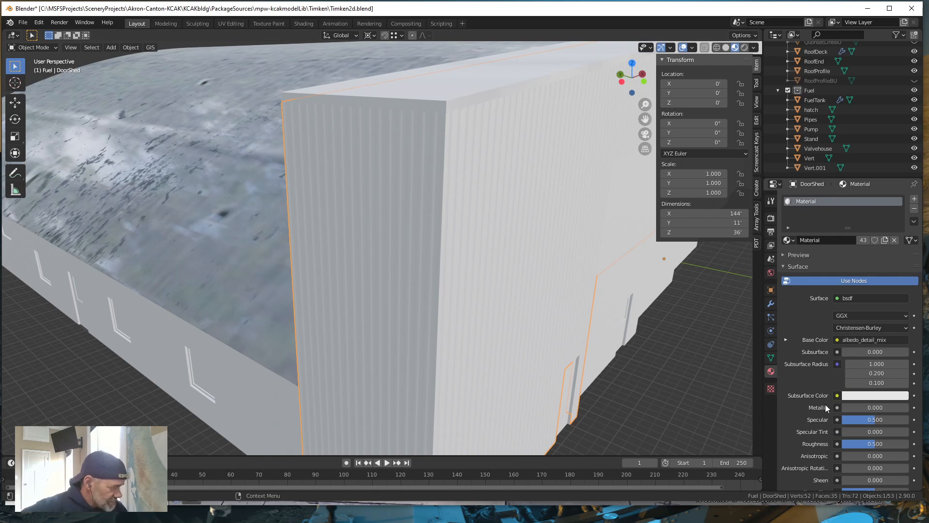
Review DoorShed's MSFS material texture maps and examine the corrugation and rivets on the near end wall up close.
scroll(827, 403, down, 6)
scroll(815, 371, down, 10)
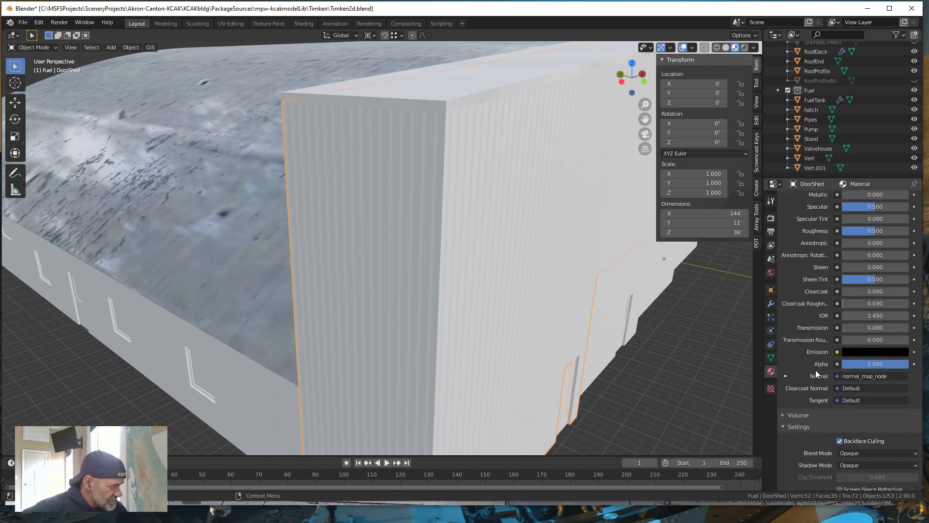
scroll(814, 404, down, 2)
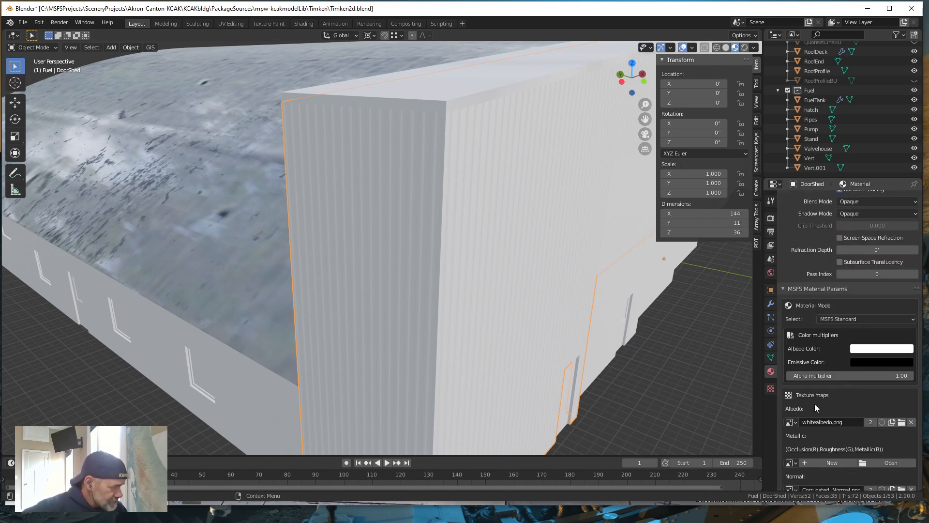
scroll(820, 374, down, 3)
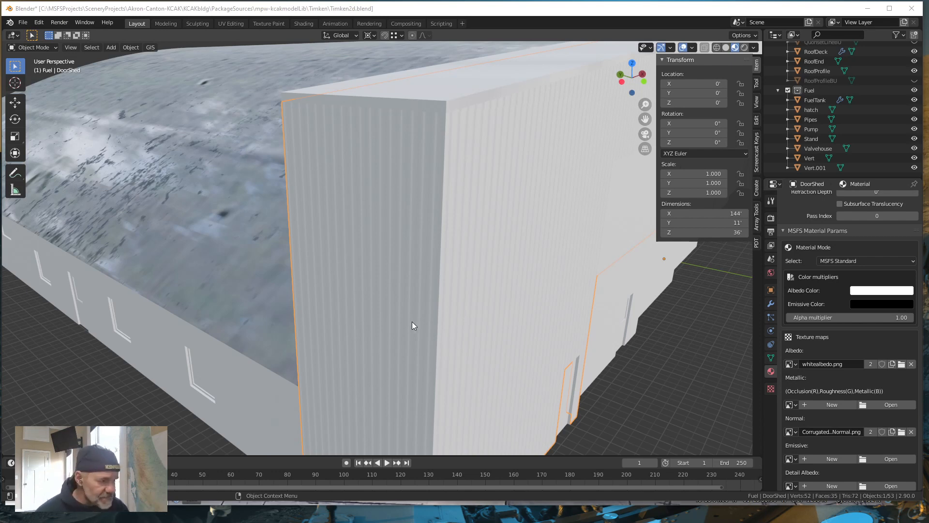
scroll(417, 318, up, 5)
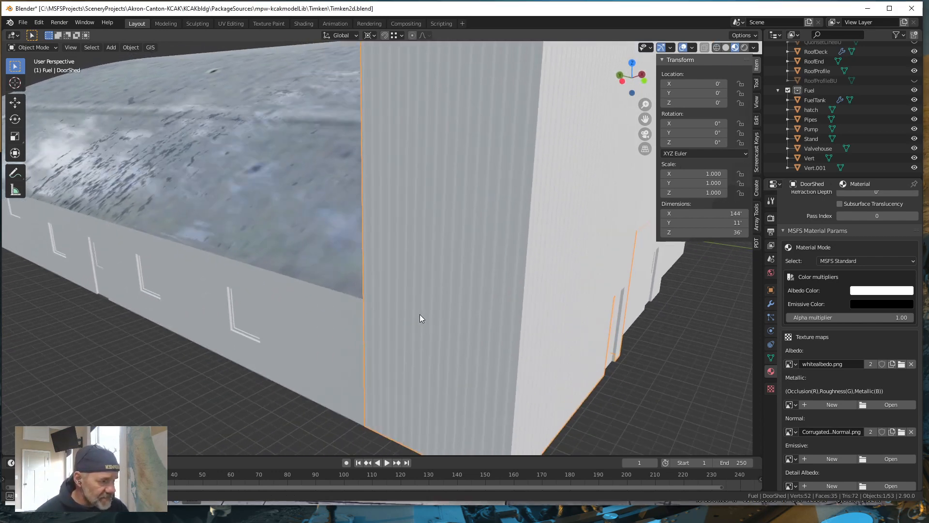
scroll(419, 317, up, 2)
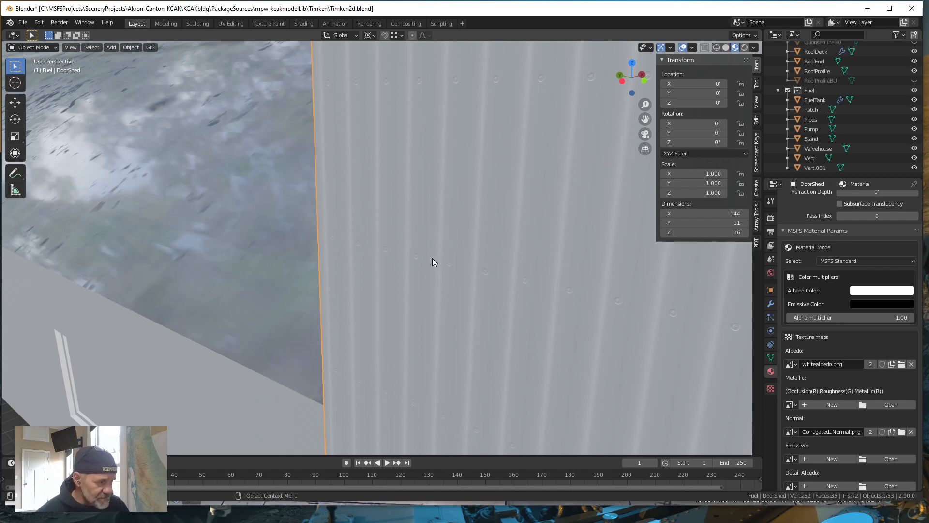
scroll(432, 258, down, 5)
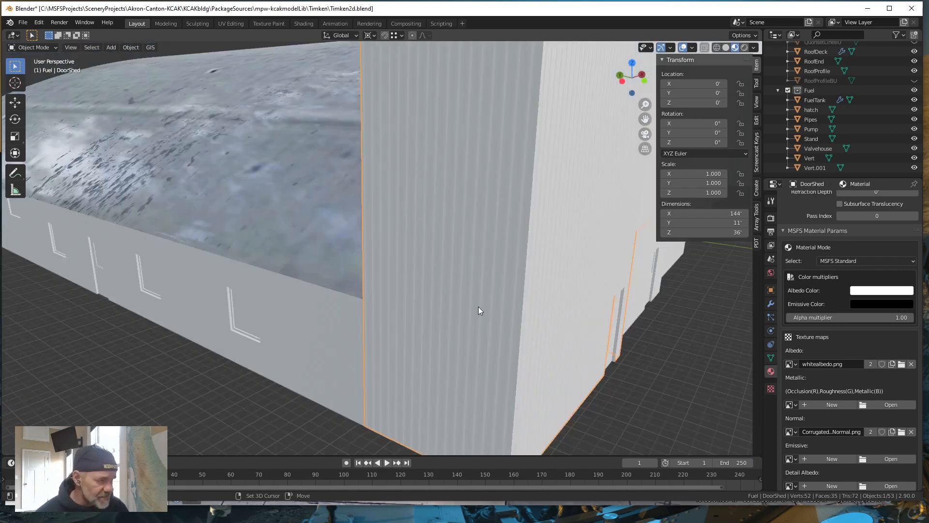
scroll(478, 307, up, 2)
drag(470, 315, 457, 321)
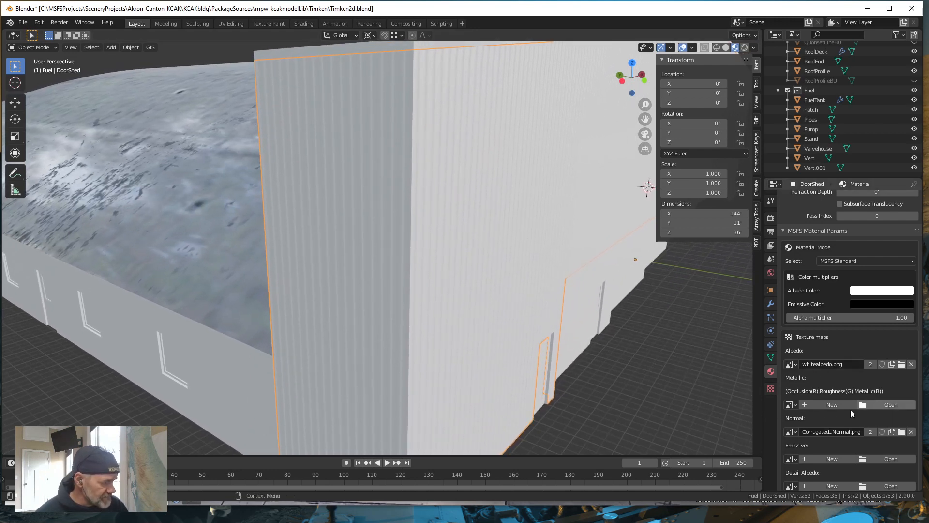
Replace the material's albedo texture with greenalbedo.png from the texture folder and inspect the corrugated walls in green.
scroll(846, 409, down, 2)
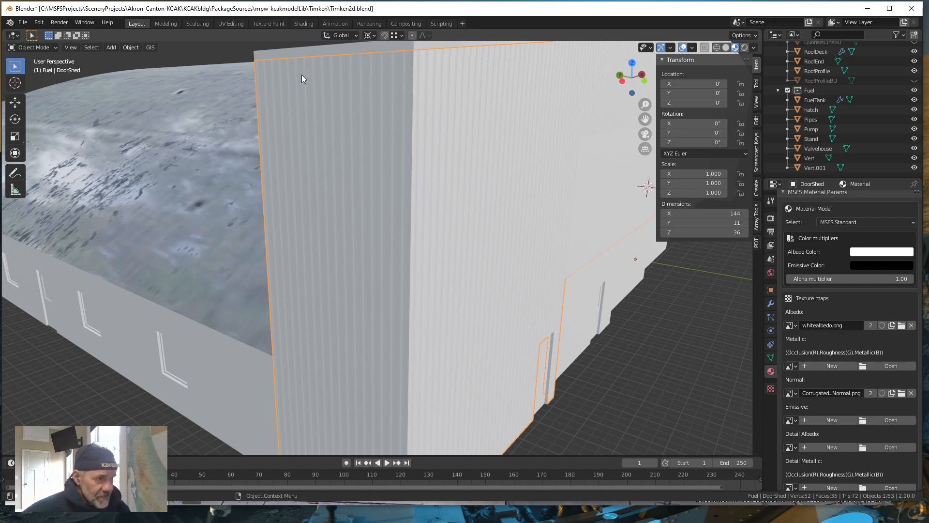
click(912, 325)
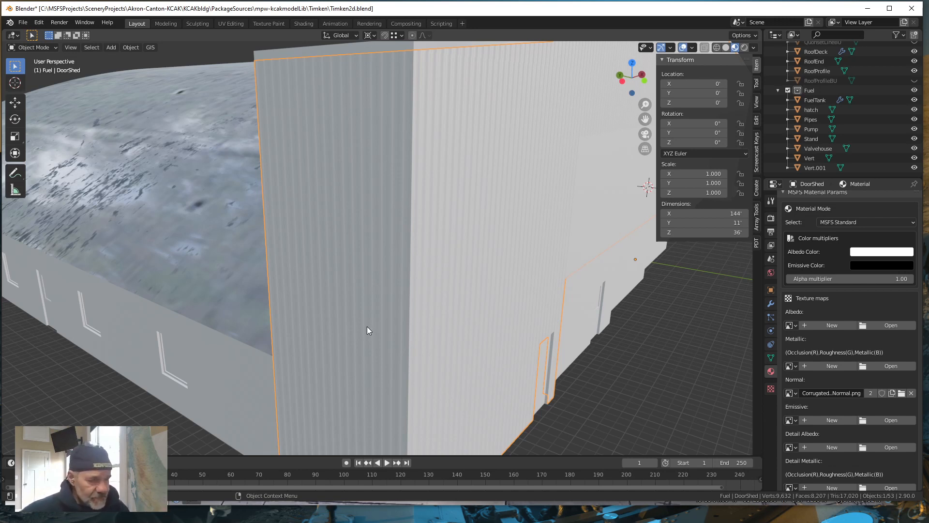
click(890, 325)
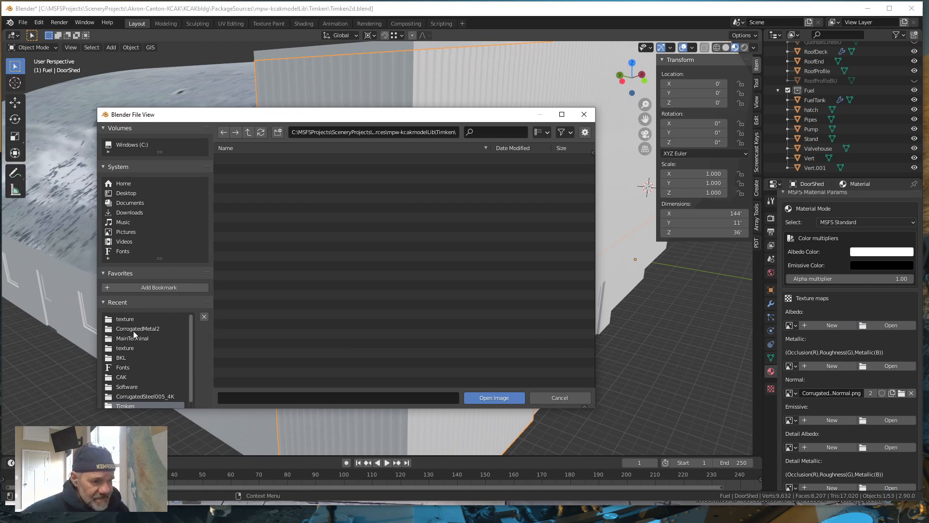
click(126, 318)
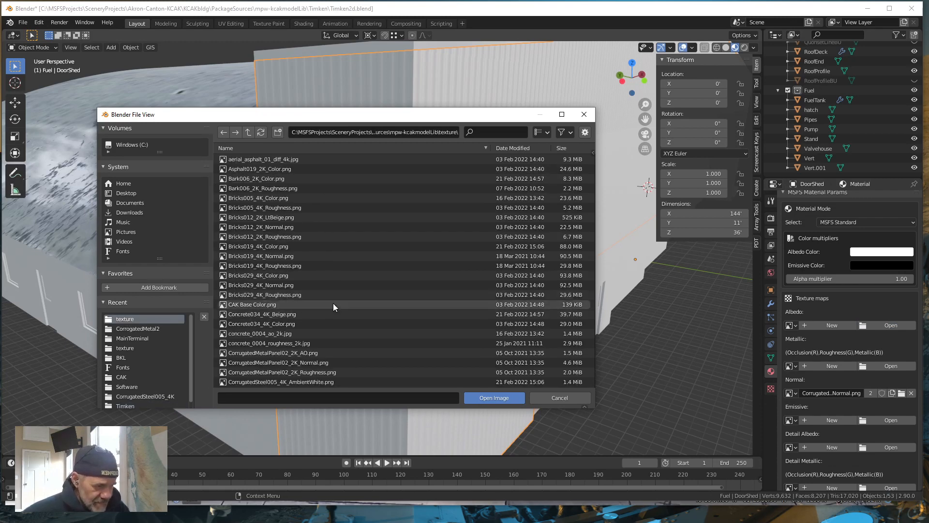
scroll(344, 323, down, 4)
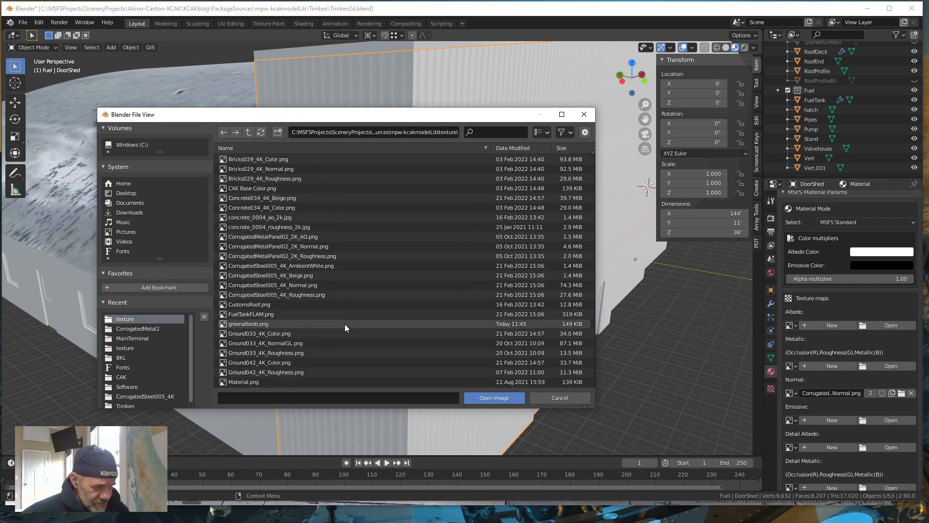
scroll(325, 334, down, 1)
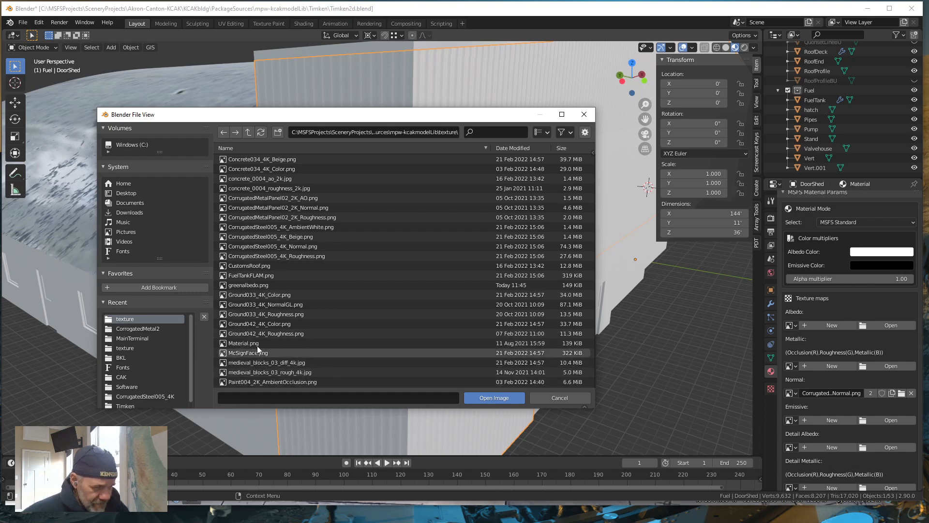
click(239, 284)
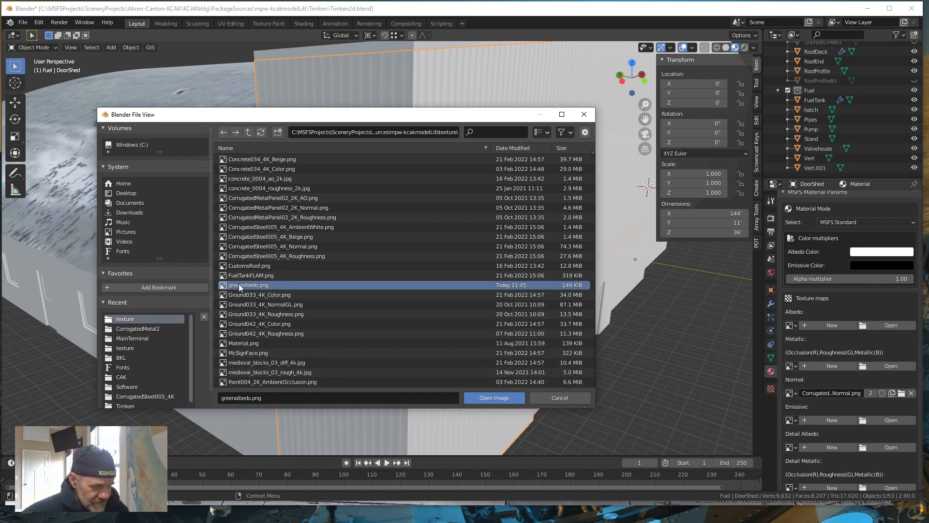
click(493, 396)
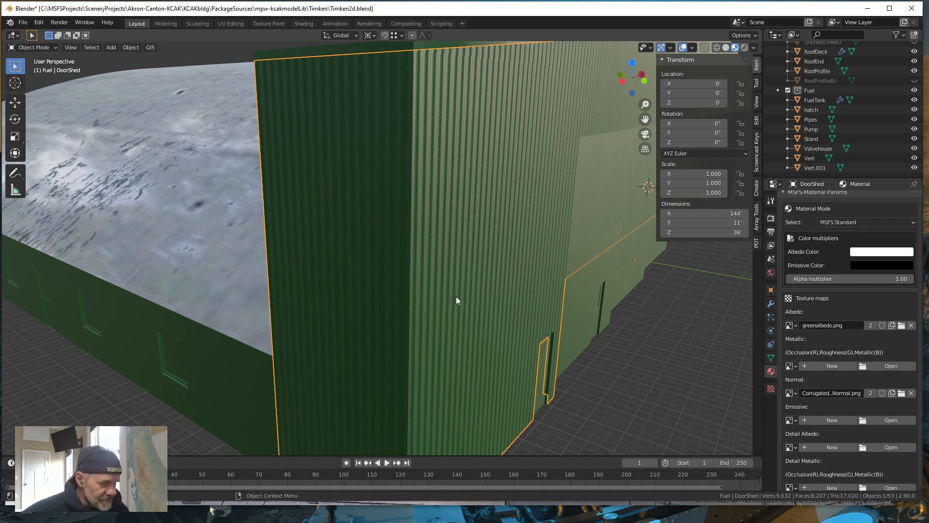
scroll(463, 293, down, 4)
mouse_move(457, 277)
mouse_down()
mouse_move(427, 280)
mouse_move(449, 277)
mouse_up()
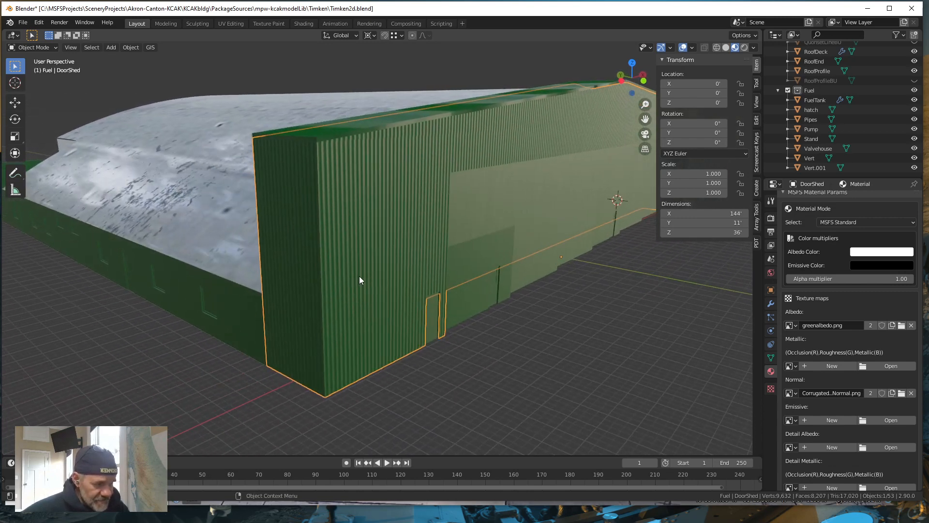
scroll(359, 276, up, 3)
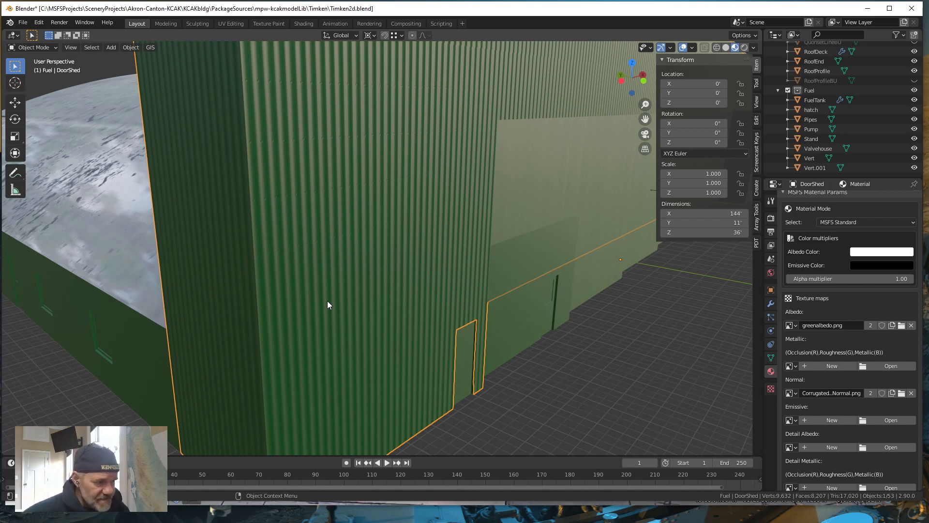
Replace the material's albedo texture with whitealbedo.png from the texture folder and inspect the corrugated walls in white.
click(912, 325)
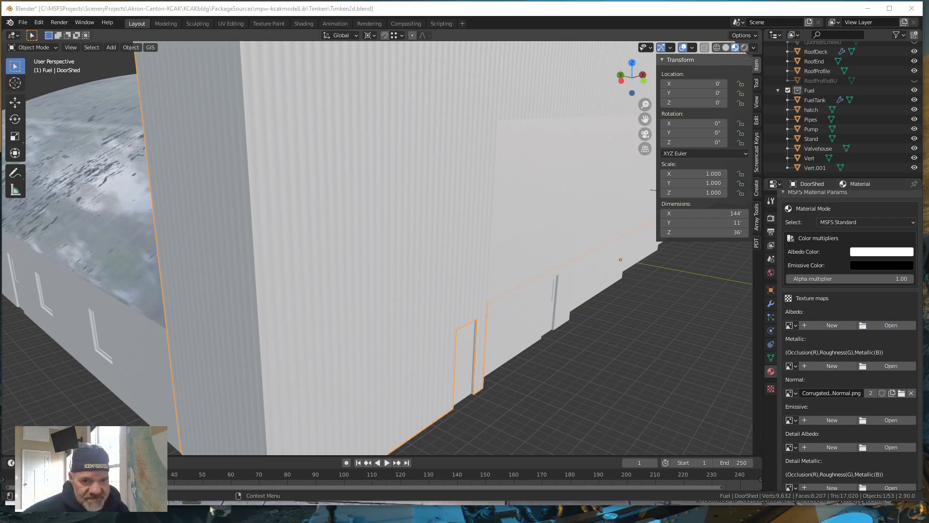
drag(0, 126, 342, 123)
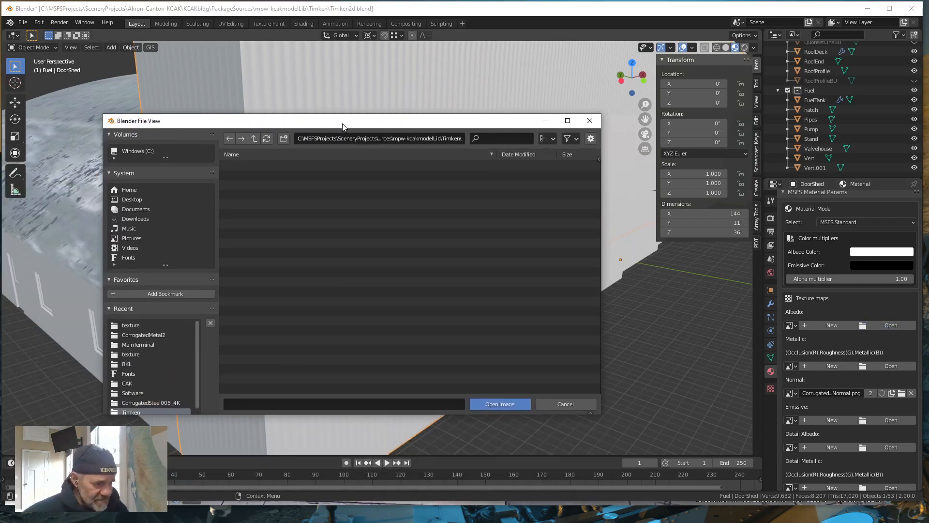
click(130, 326)
scroll(341, 294, down, 5)
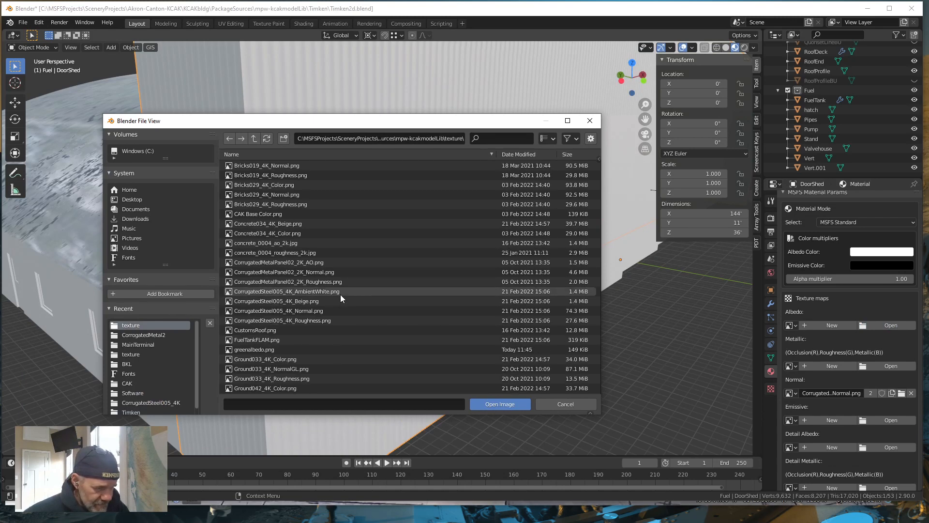
scroll(341, 295, down, 5)
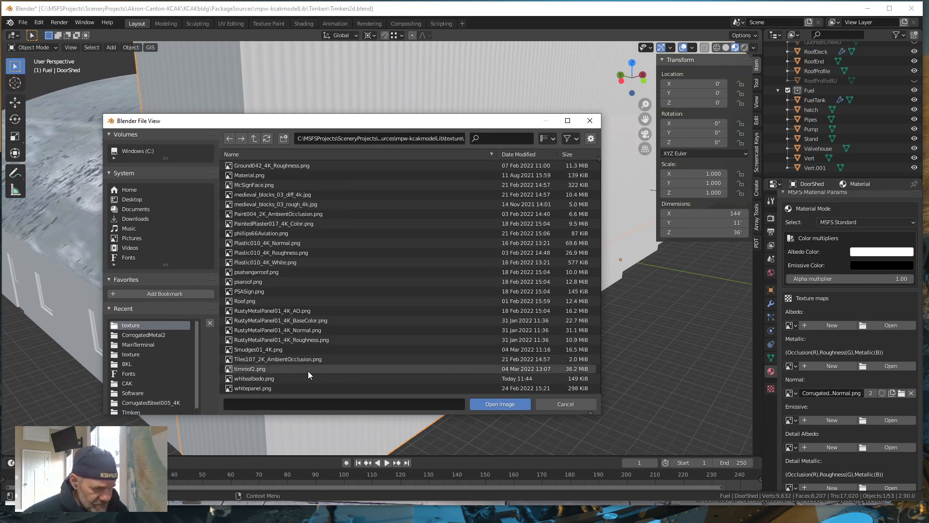
click(254, 378)
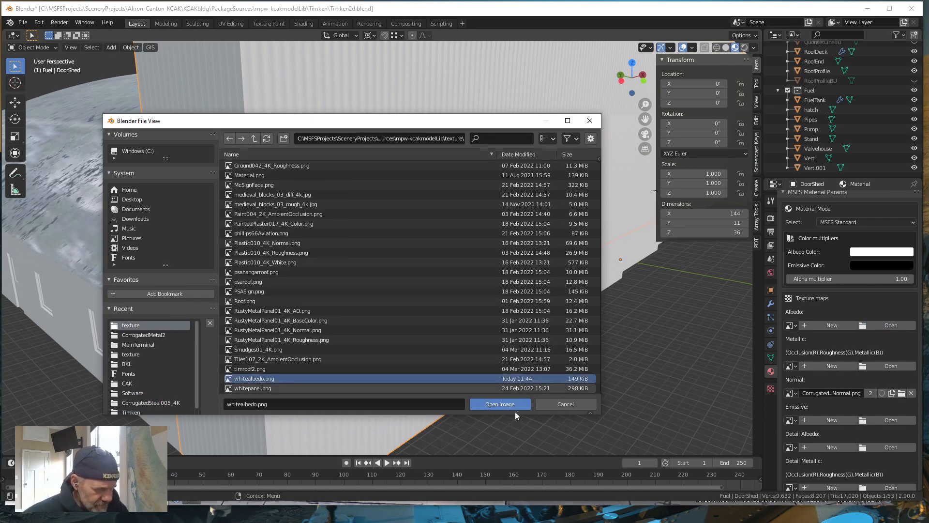
click(505, 403)
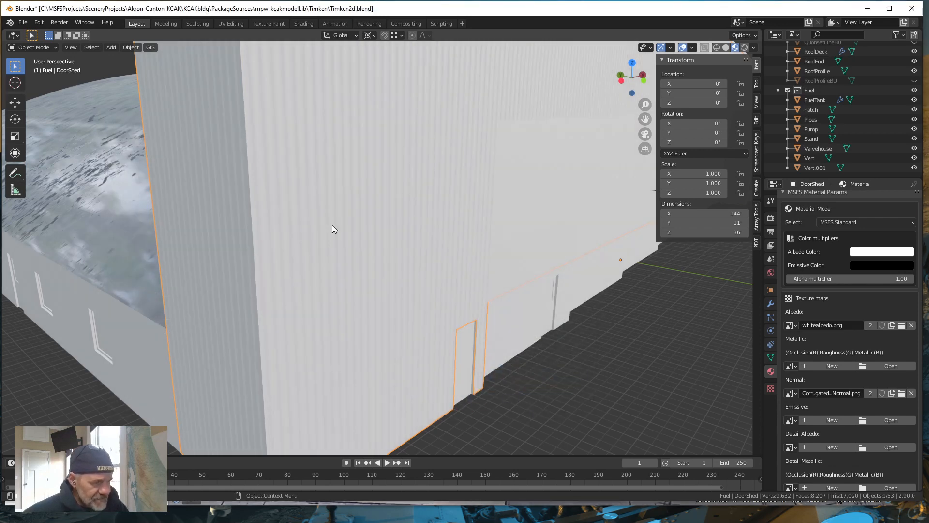
scroll(362, 222, down, 4)
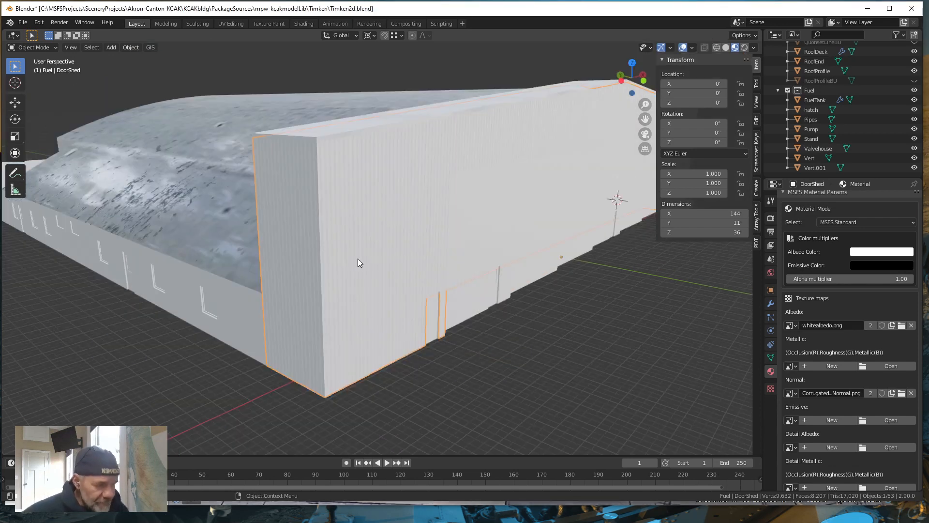
drag(359, 259, 356, 272)
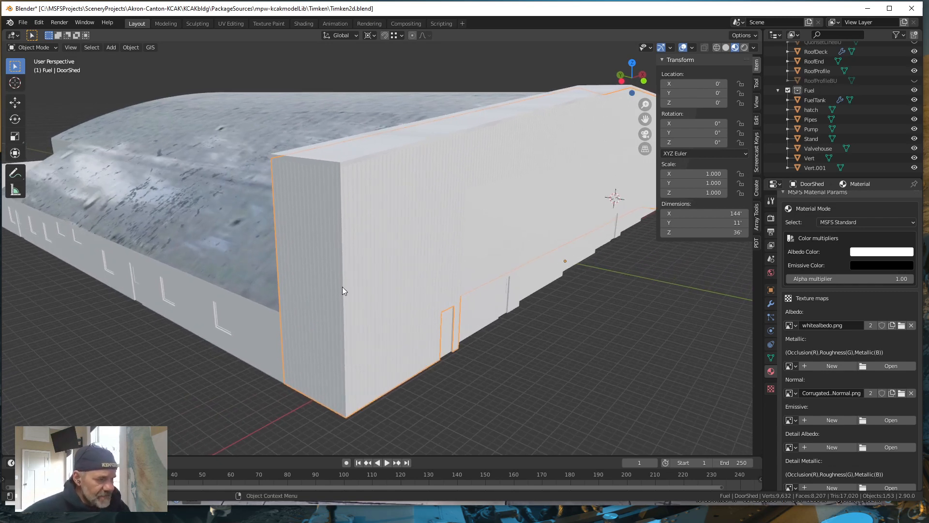
Examine CorrugatedMetalPanel02_2K_Roughness.png in Krita, then return to Blender and review DoorShed's MSFS material texture maps.
click(342, 287)
click(370, 368)
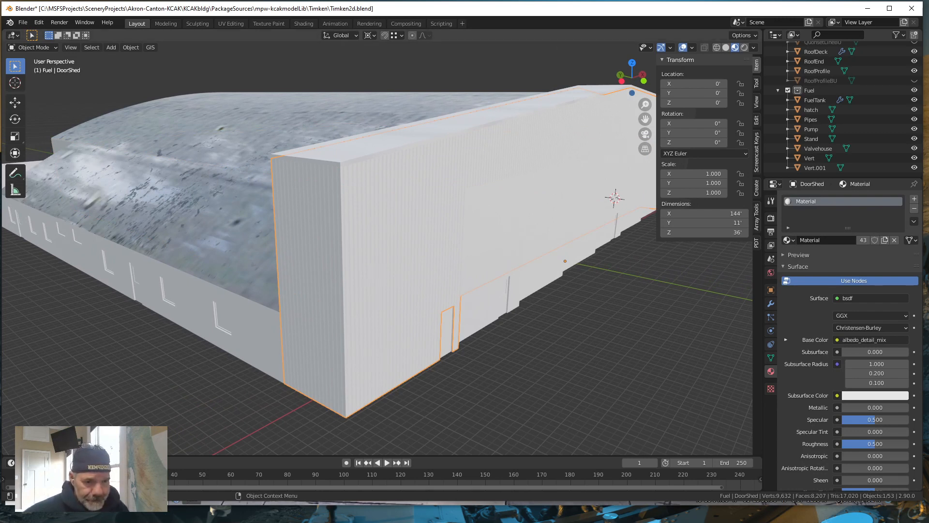
key(alt+Tab)
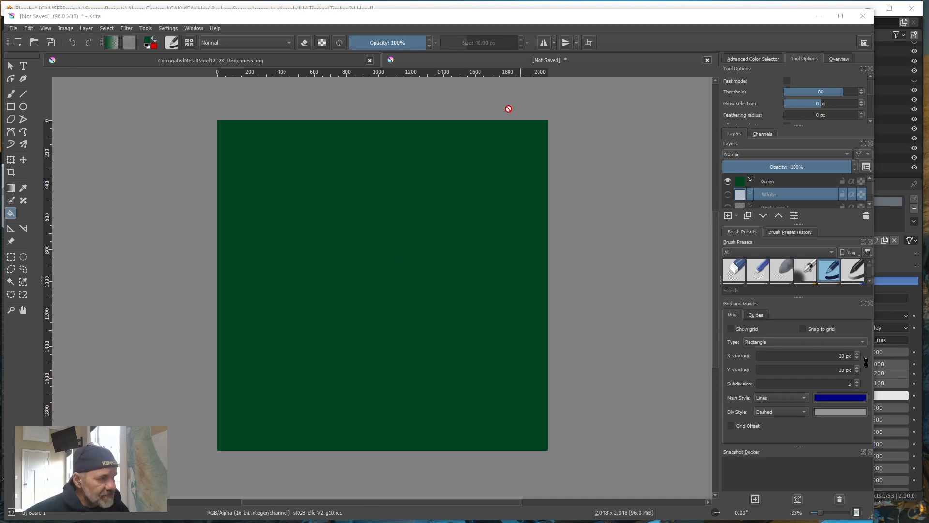
click(224, 59)
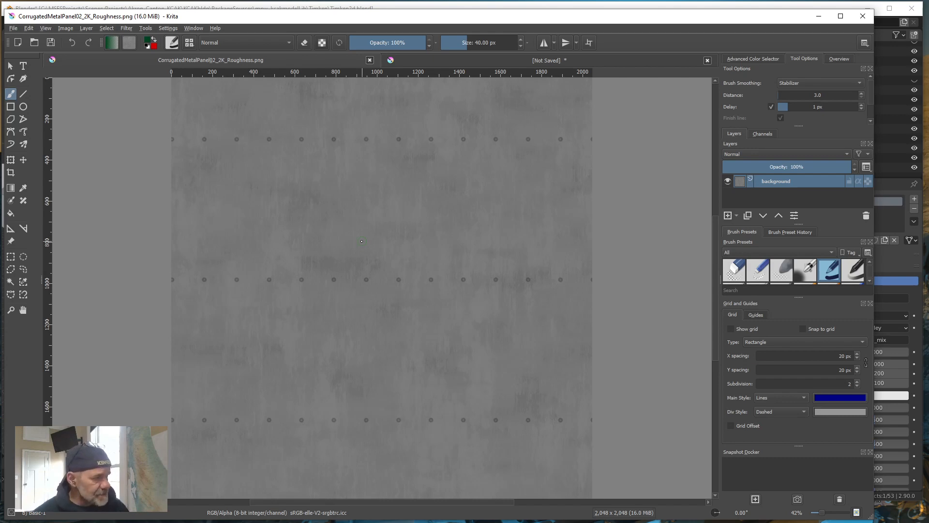
click(819, 16)
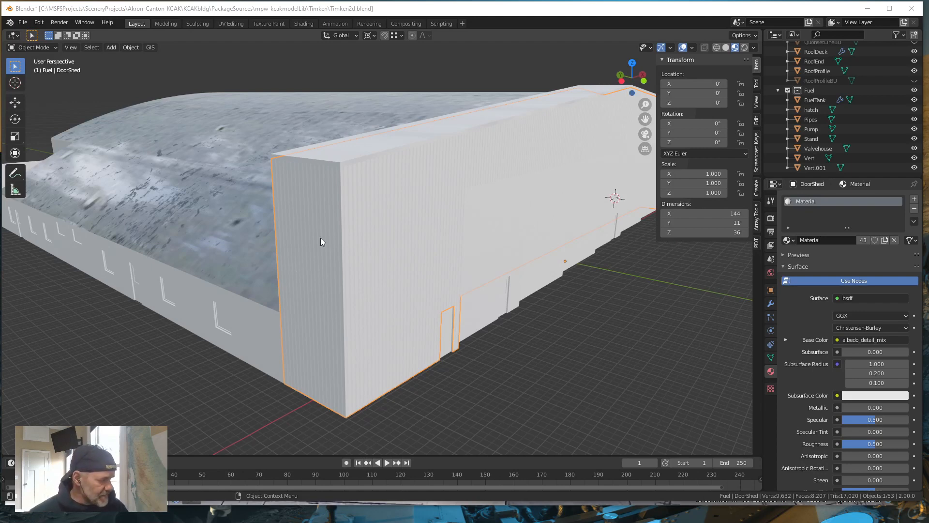
scroll(840, 387, down, 8)
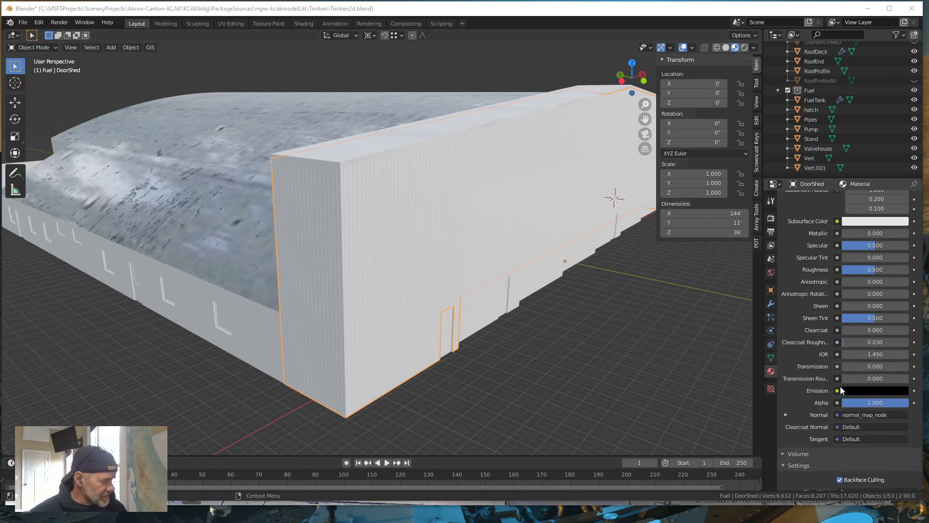
scroll(841, 391, down, 15)
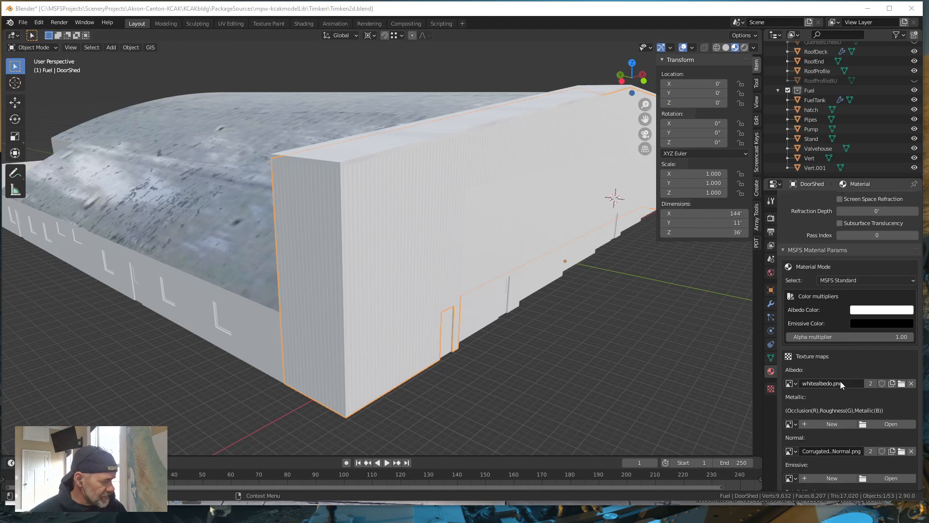
scroll(840, 382, down, 2)
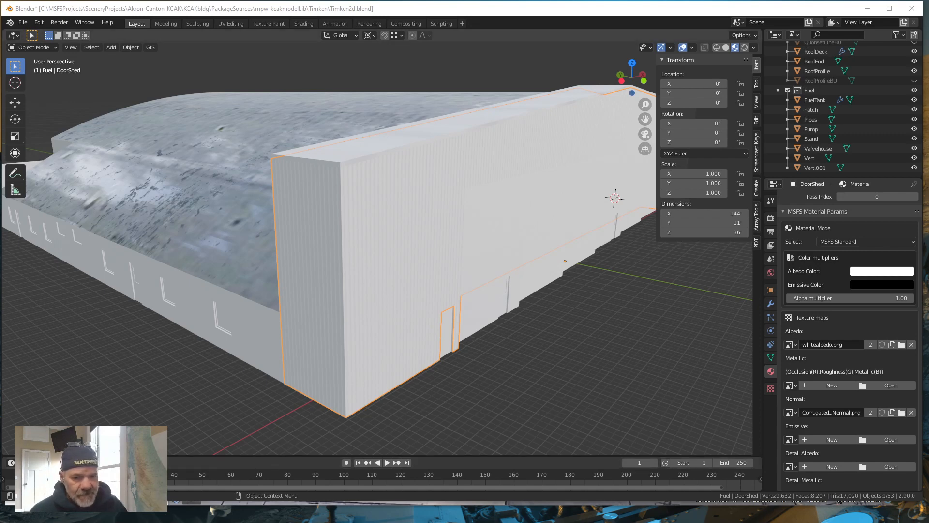
Switch to Krita and disable the Blue and Red channels of the roughness image's background layer, keeping Green and Alpha active.
key(alt+Tab)
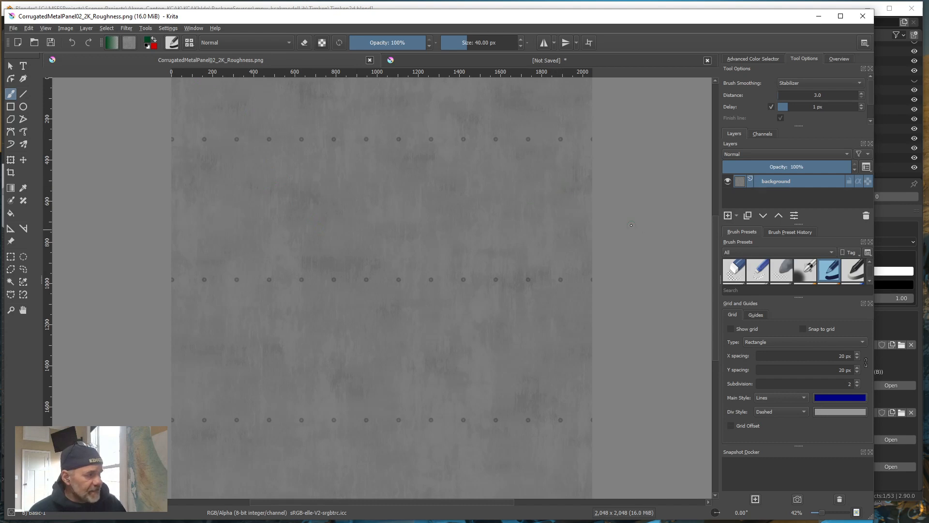
right_click(775, 183)
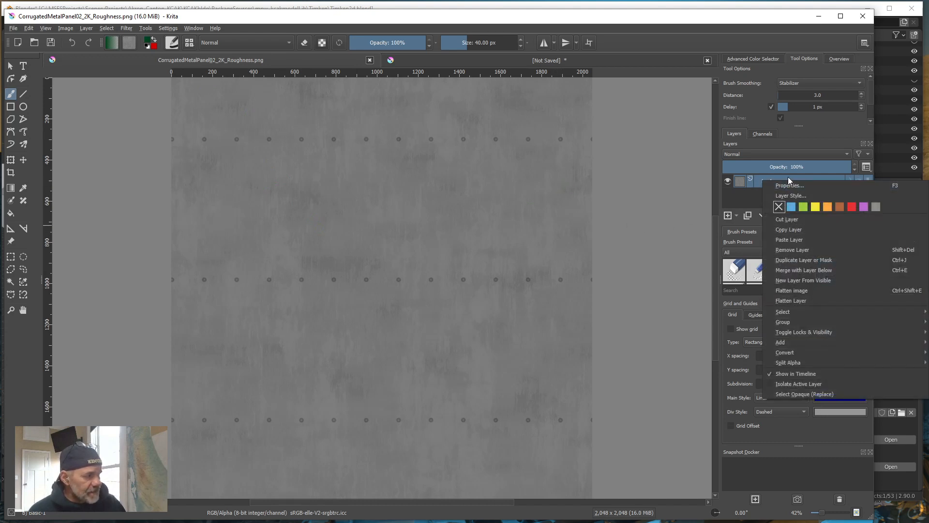
click(787, 185)
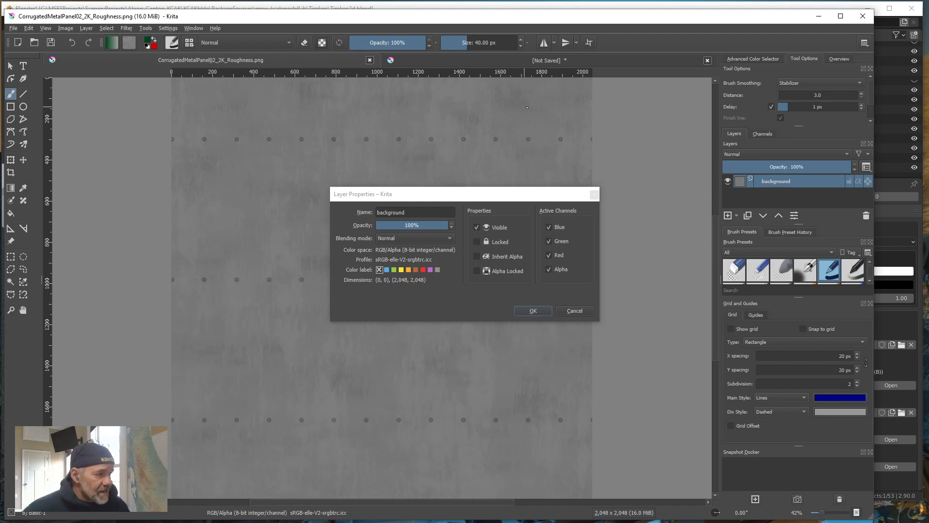
click(548, 227)
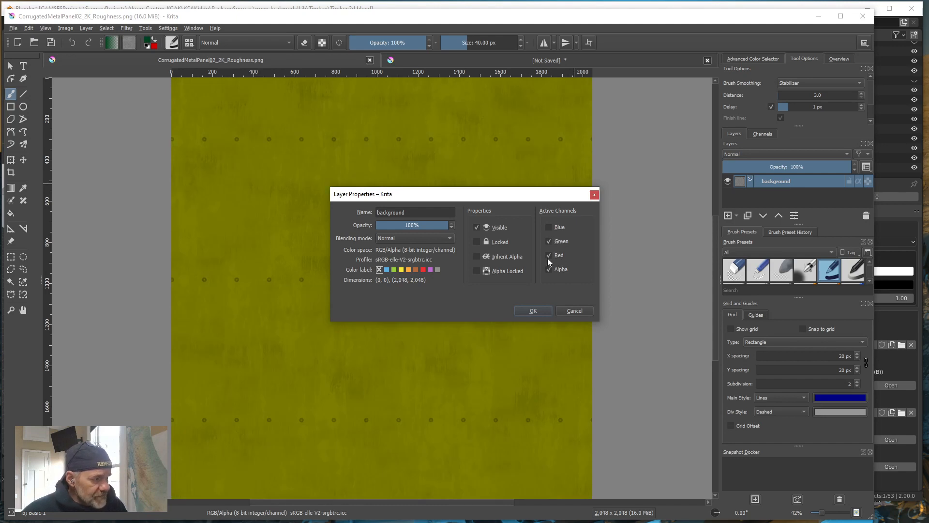
click(549, 255)
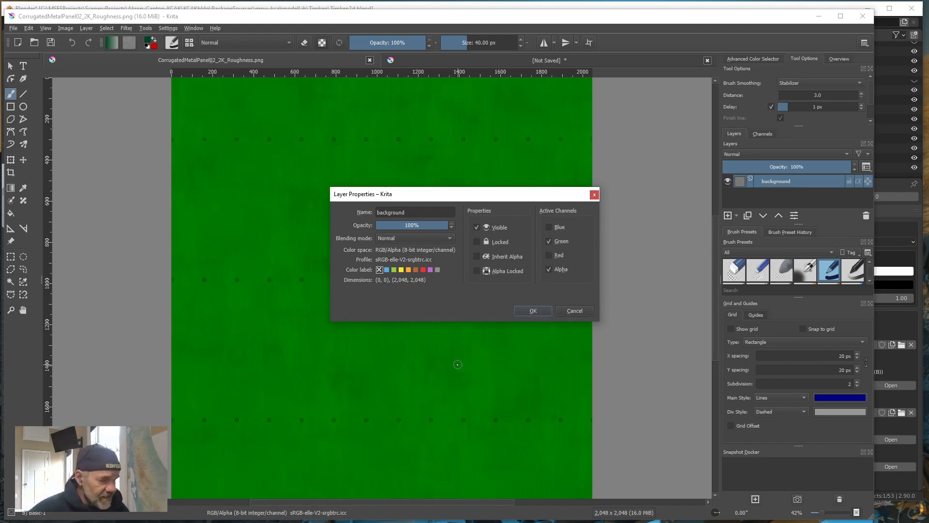
click(549, 270)
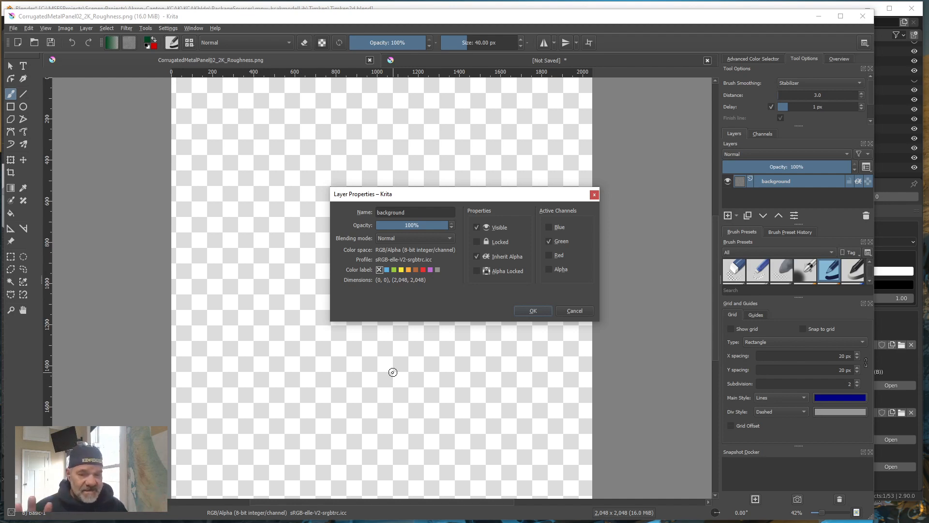
click(549, 270)
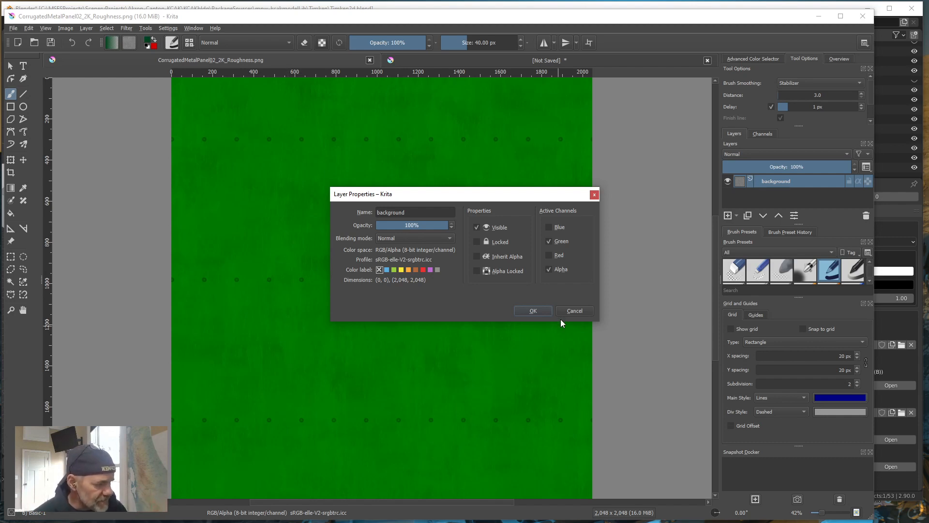
click(536, 310)
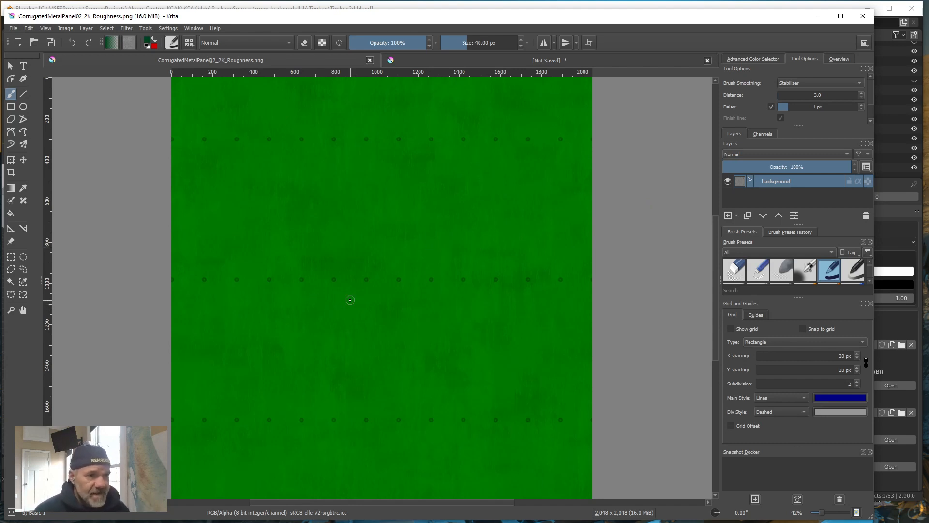
Start exporting the green roughness image and browse to Akron-Canton-KCAK's KCAKbldg/PackageSources/mpw-kcakmodelLib/texture folder in SceneryProjects.
click(13, 29)
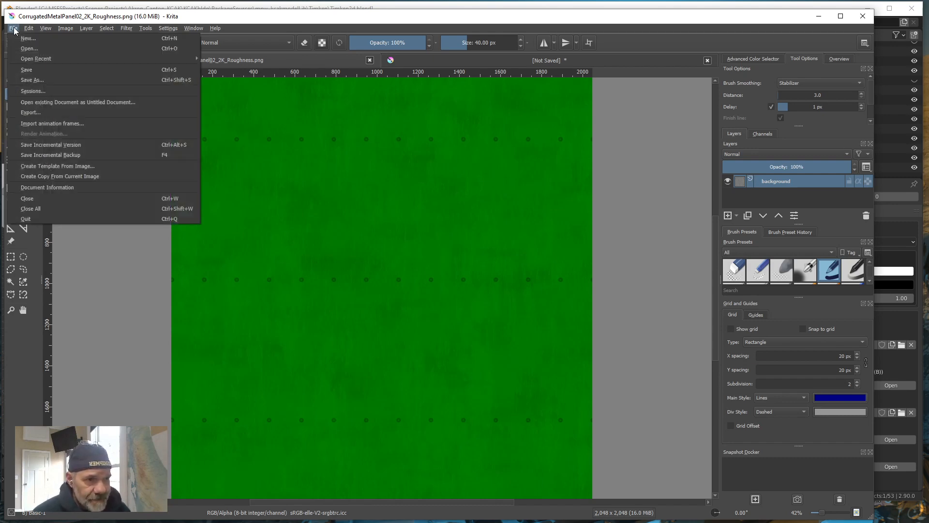
click(31, 112)
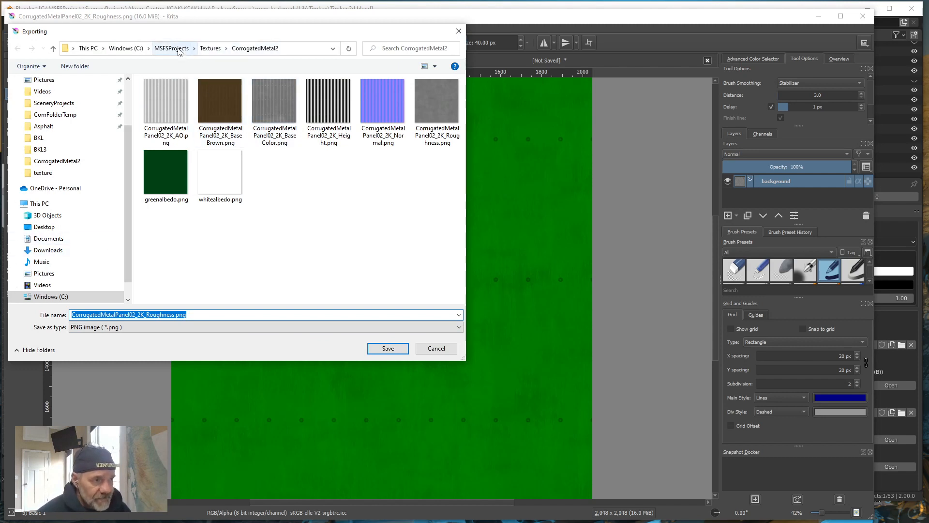
click(177, 49)
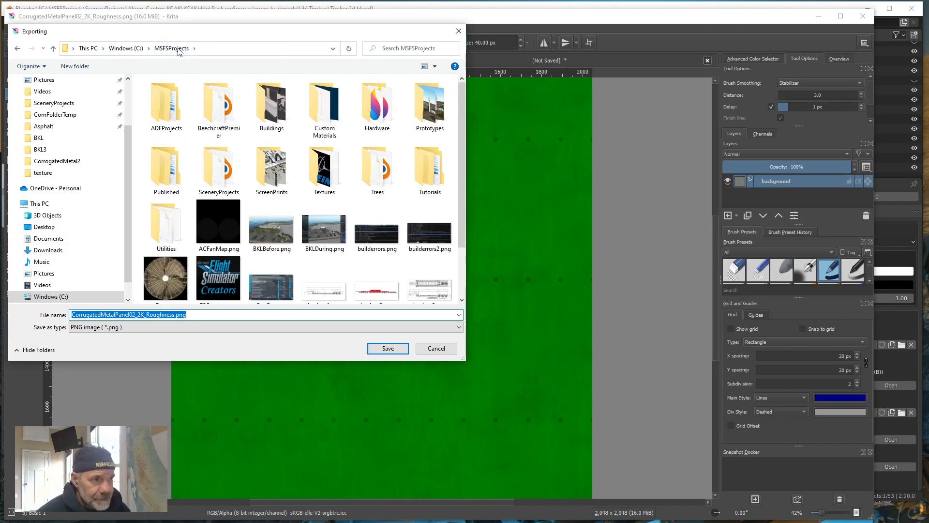
click(226, 182)
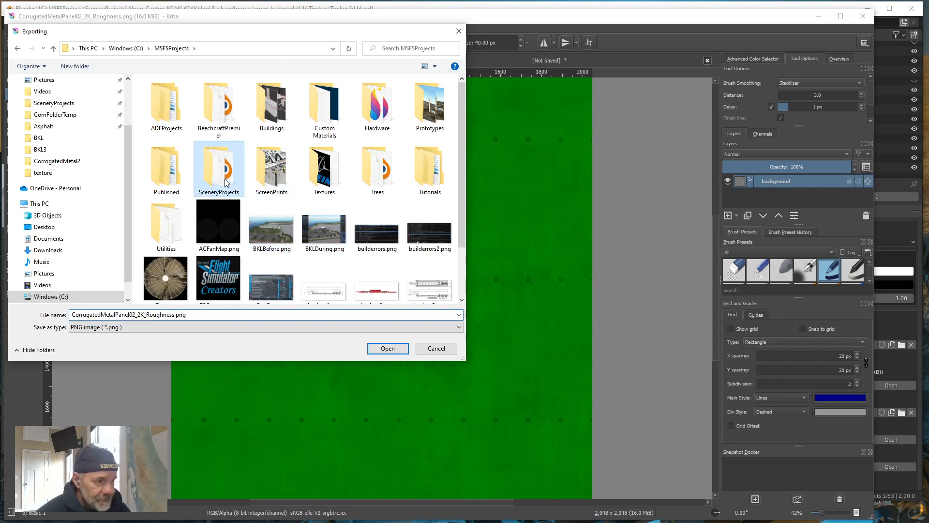
double_click(225, 182)
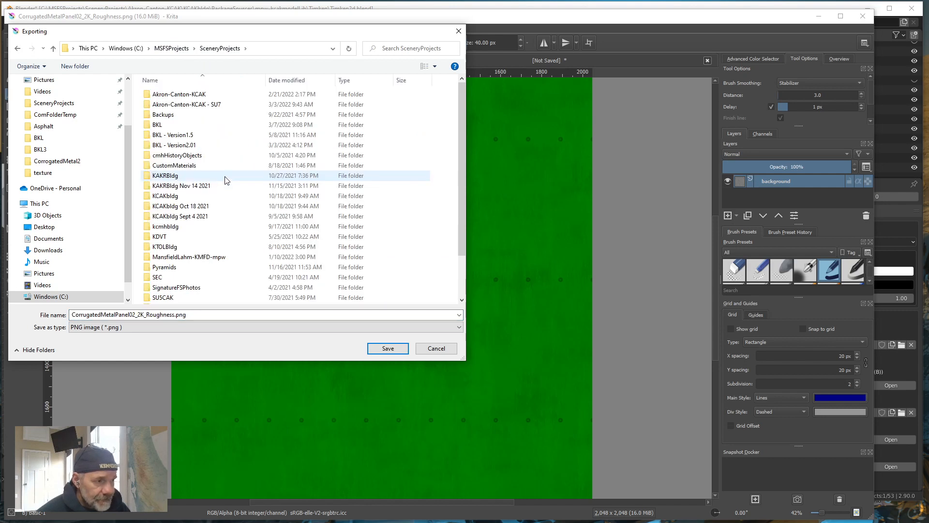
double_click(178, 95)
double_click(167, 115)
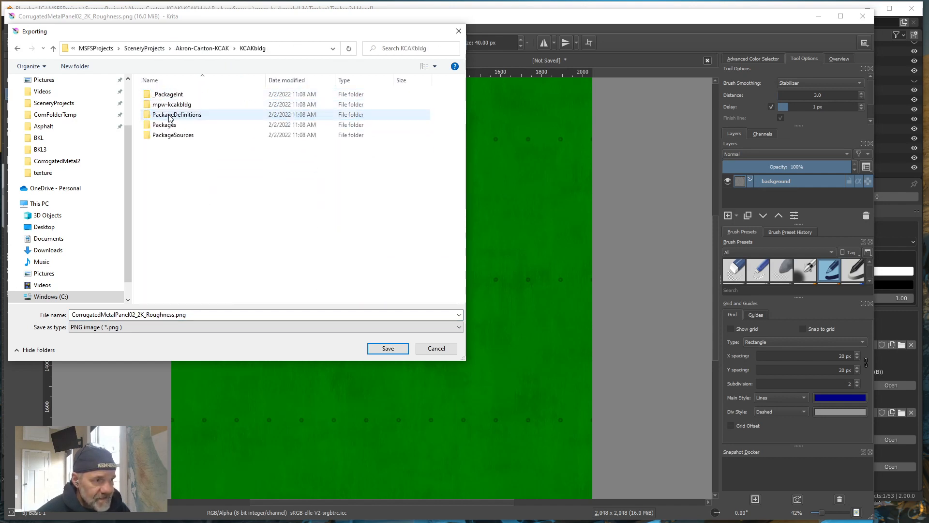
double_click(169, 135)
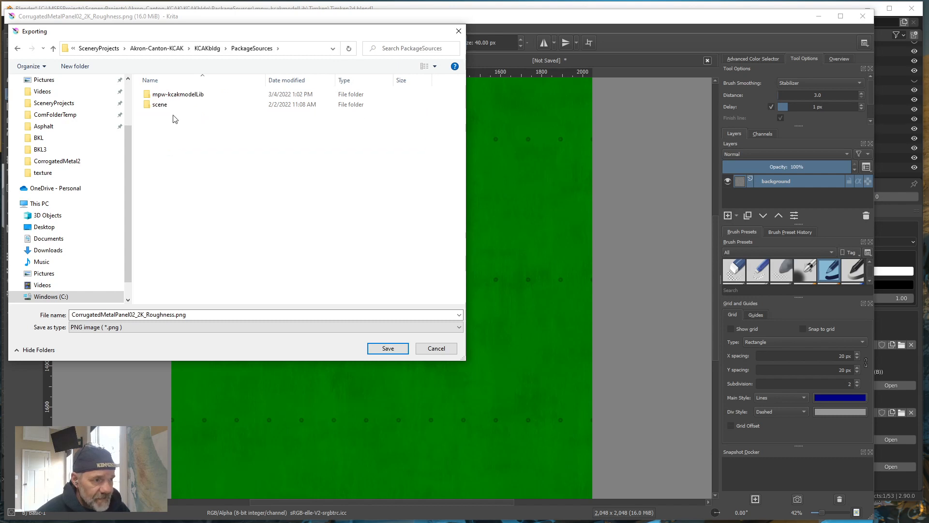
double_click(169, 94)
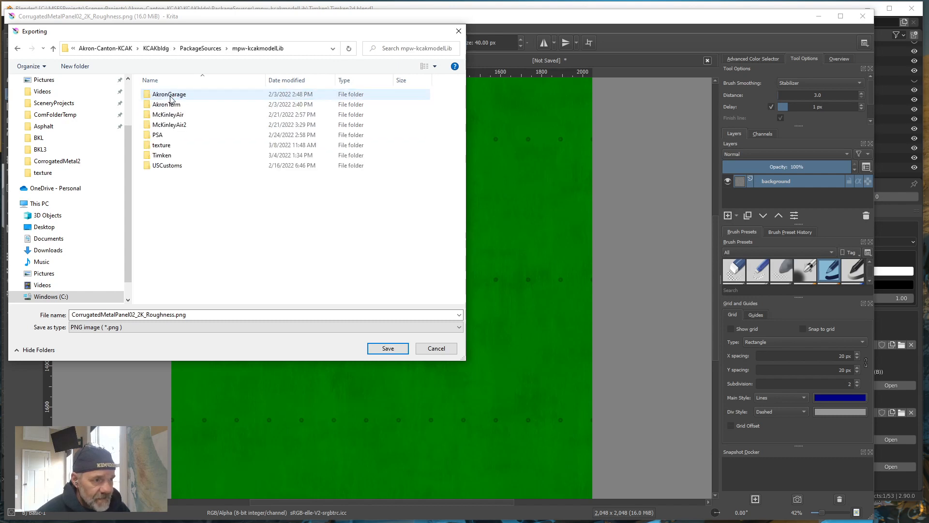
click(160, 149)
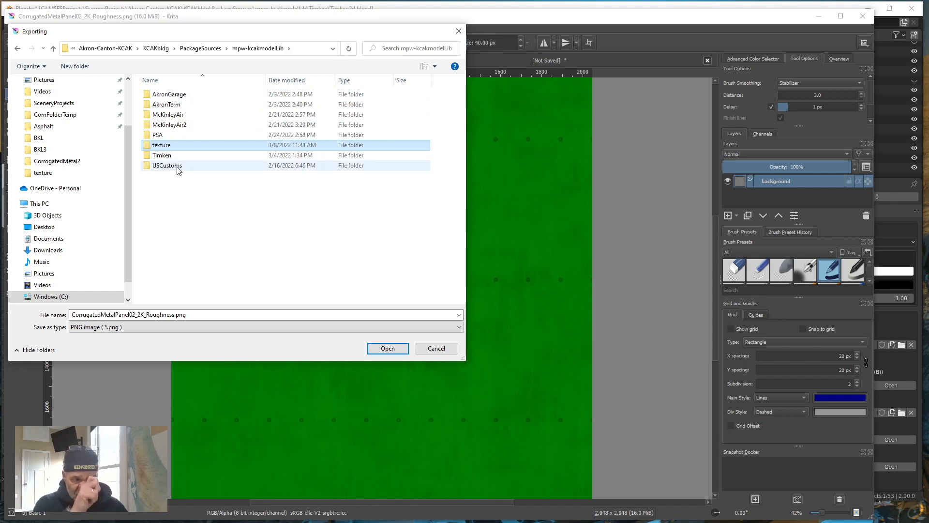
double_click(165, 145)
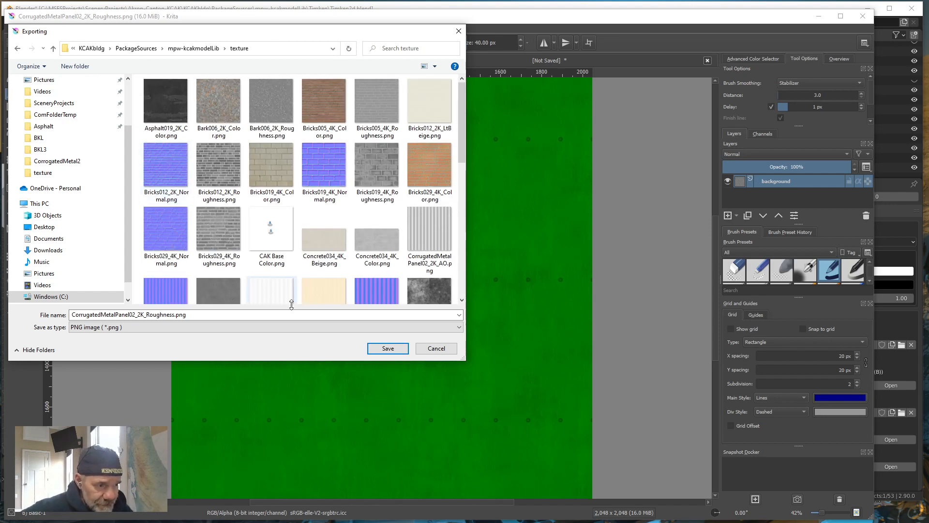
Name the export CorrugatedMetalPanel02_2K_R.png and save it as a PNG with the default image options.
click(167, 317)
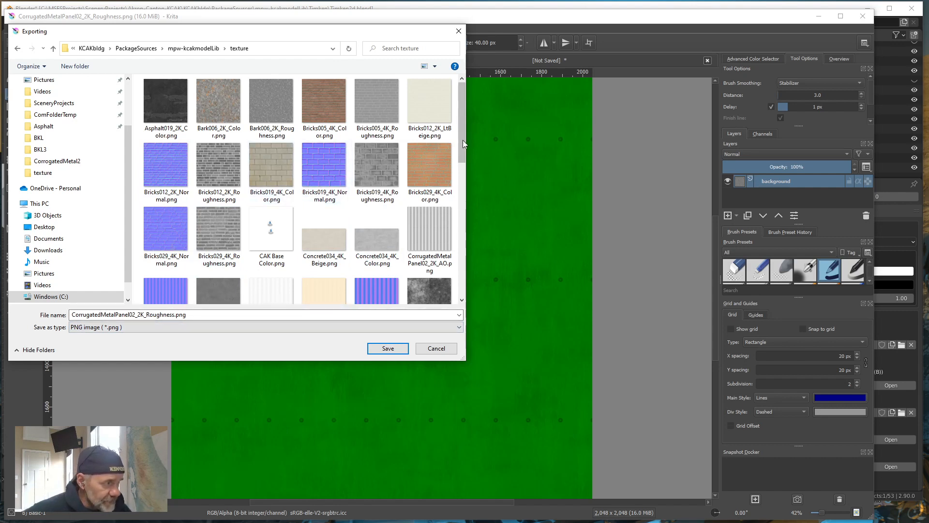
drag(463, 140, 460, 159)
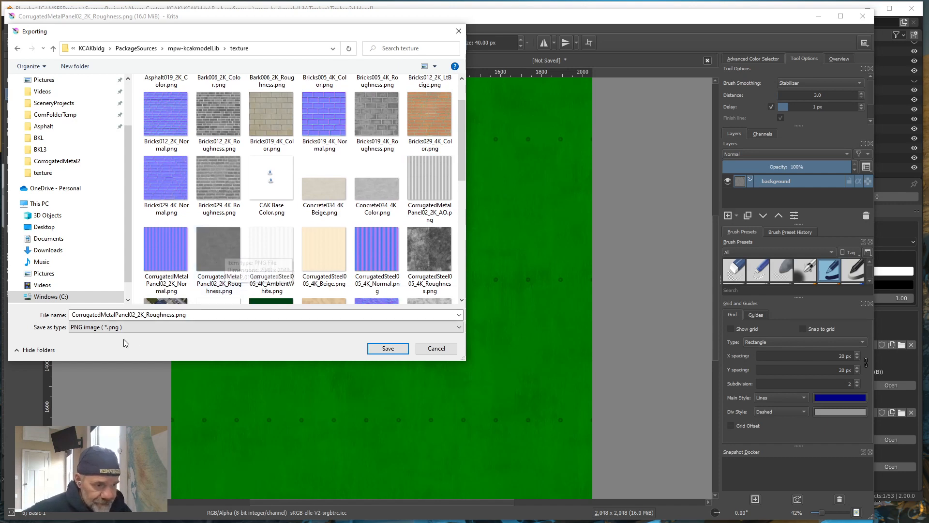
click(145, 317)
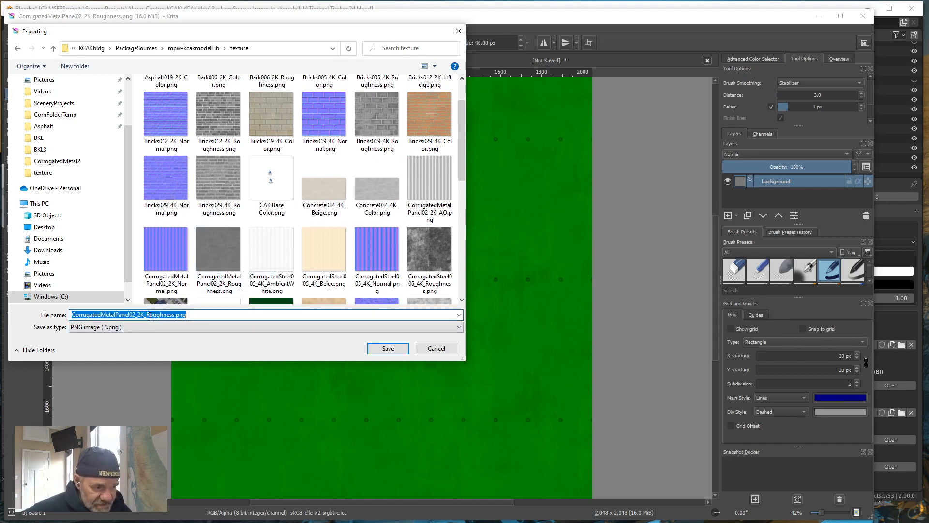
drag(149, 317, 174, 320)
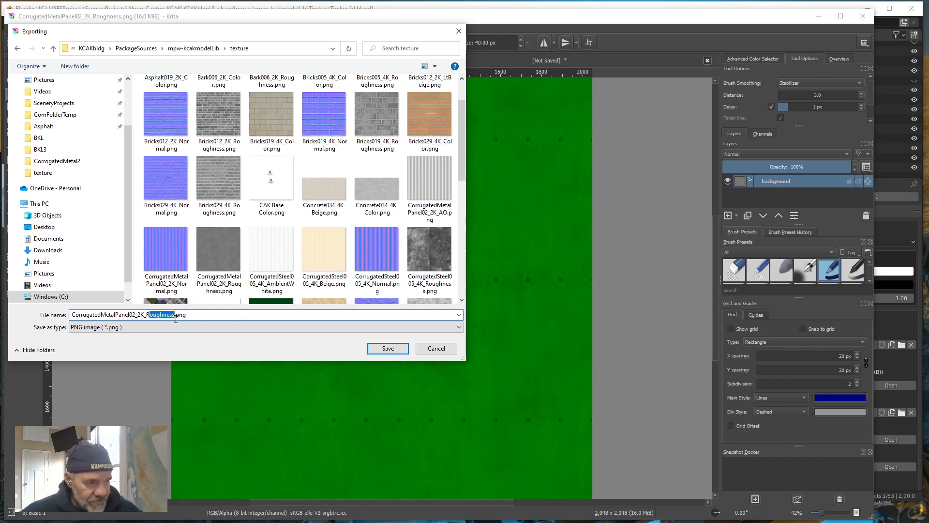
key(BackSpace)
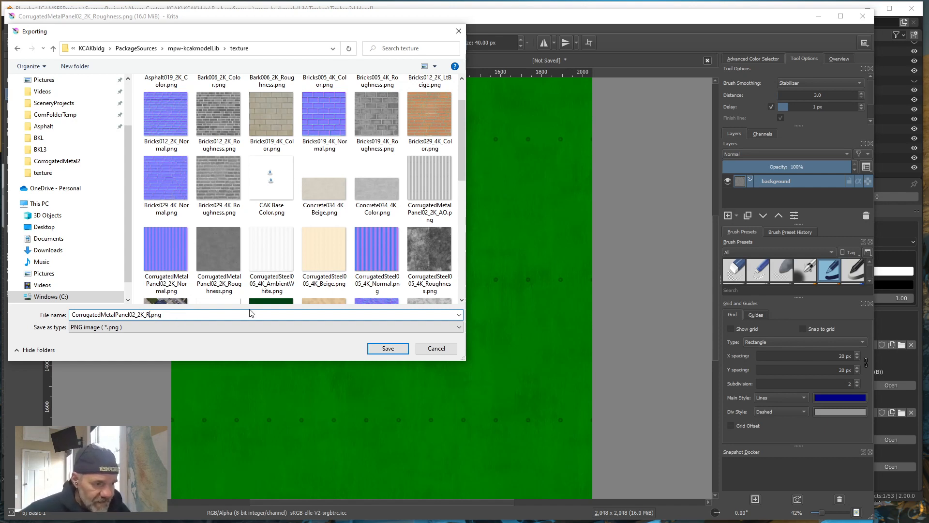
click(388, 349)
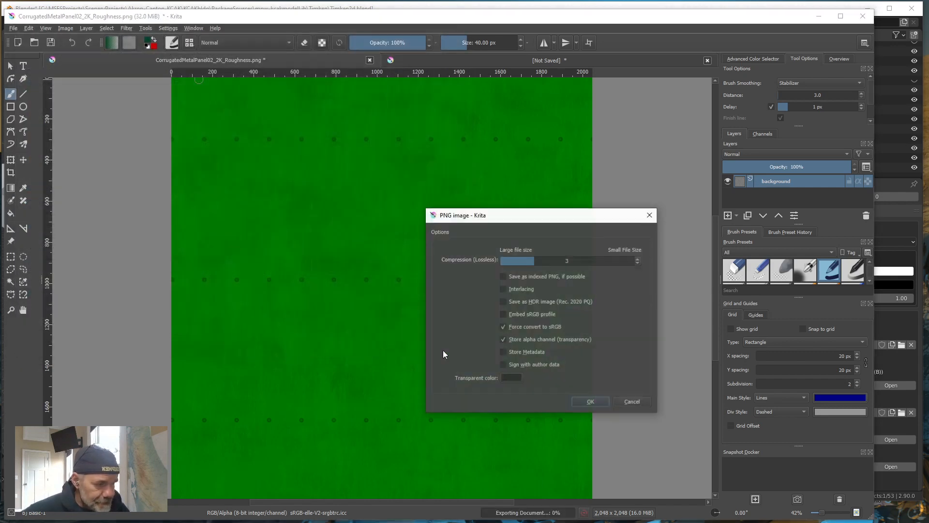
click(591, 403)
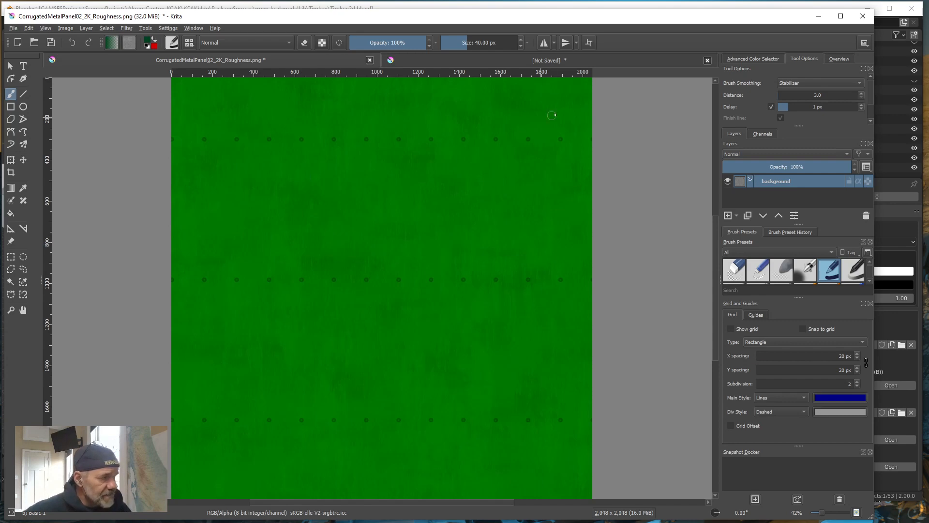
Switch to Blender, load CorrugatedMetalPanel02_2K_R.png from the texture folder as DoorShed's occlusion/roughness/metallic map, and inspect the corrugated walls.
click(819, 18)
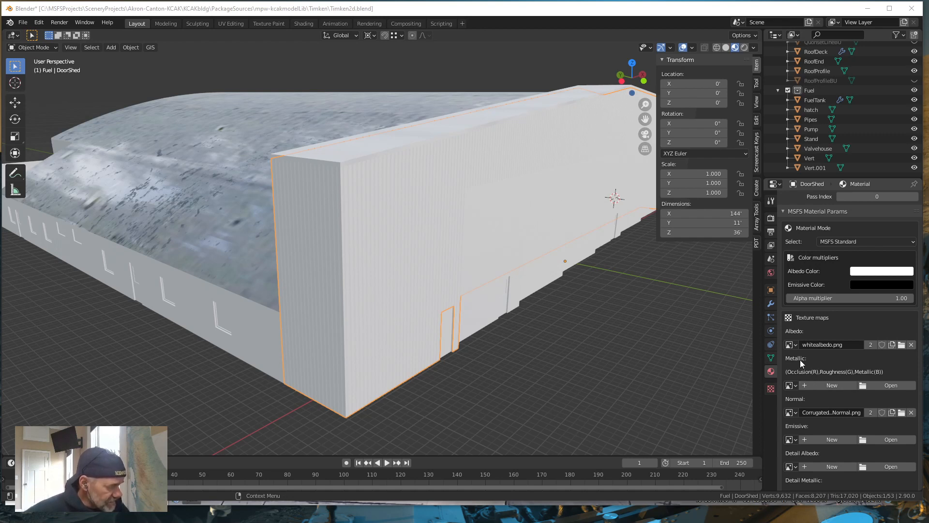
click(894, 389)
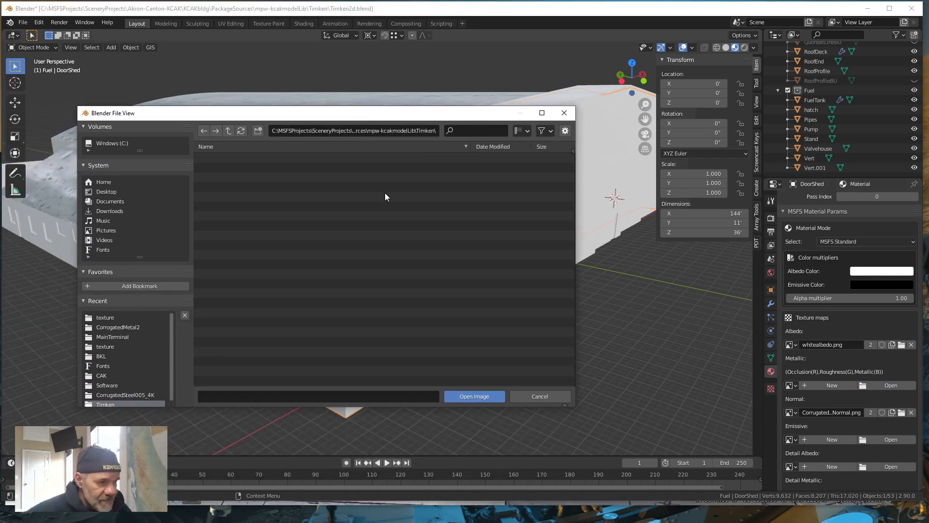
click(103, 318)
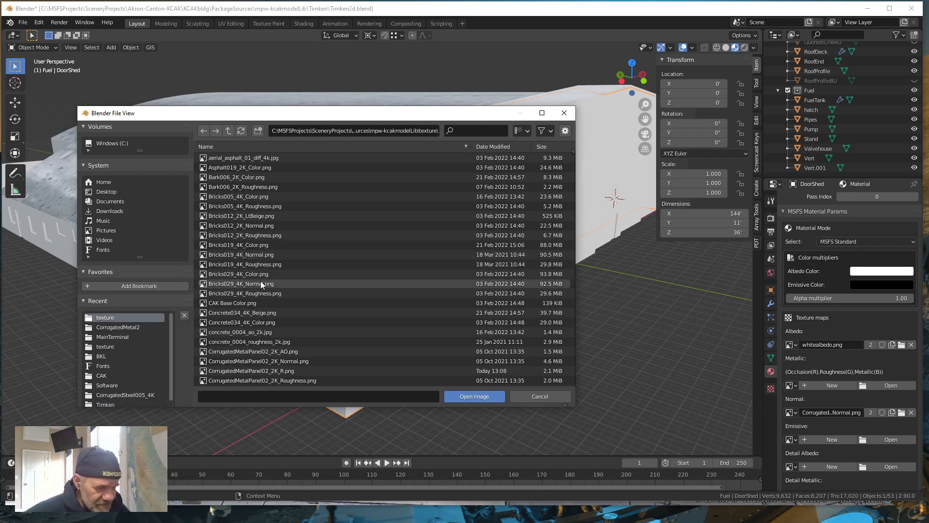
scroll(261, 285, down, 3)
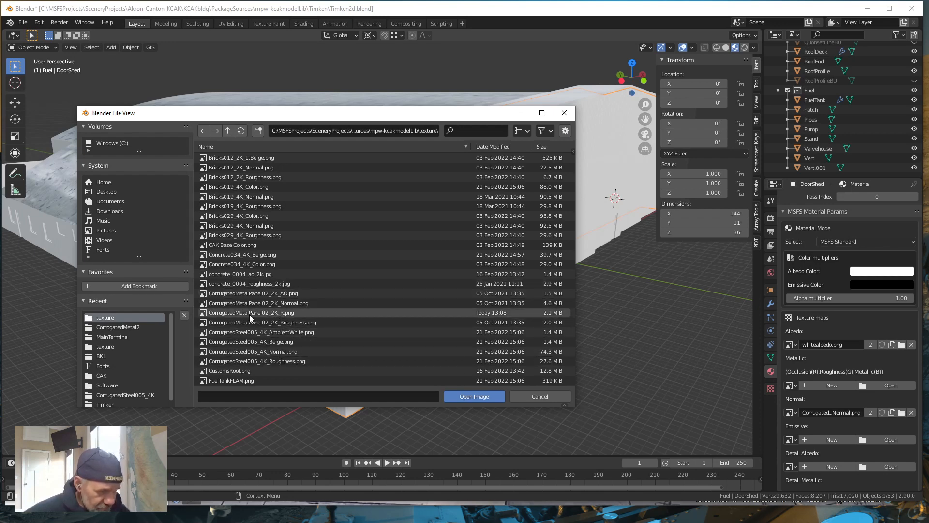
click(274, 312)
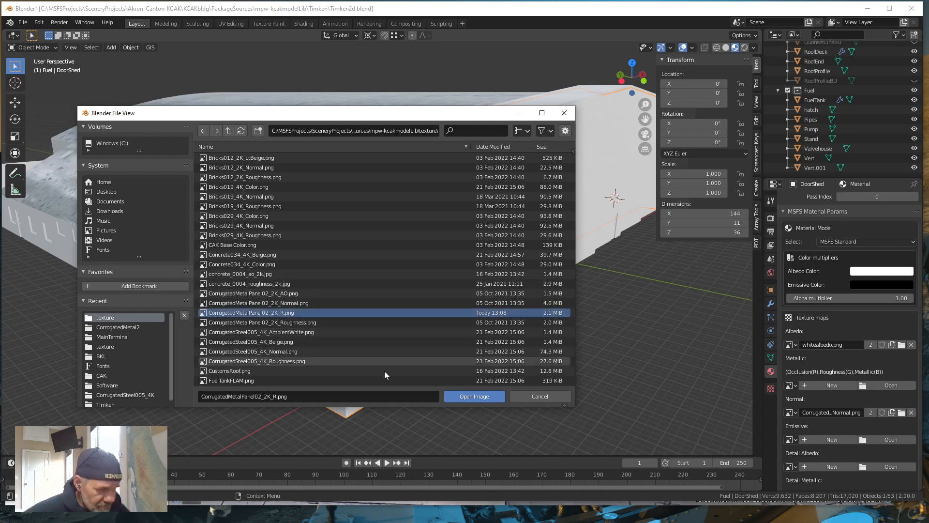
click(472, 395)
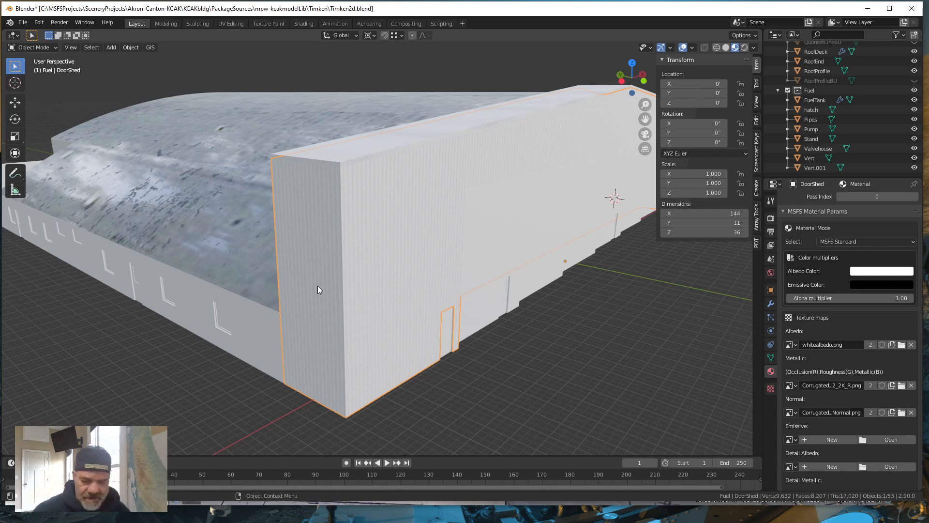
drag(332, 292, 346, 285)
scroll(365, 289, up, 5)
scroll(379, 286, down, 5)
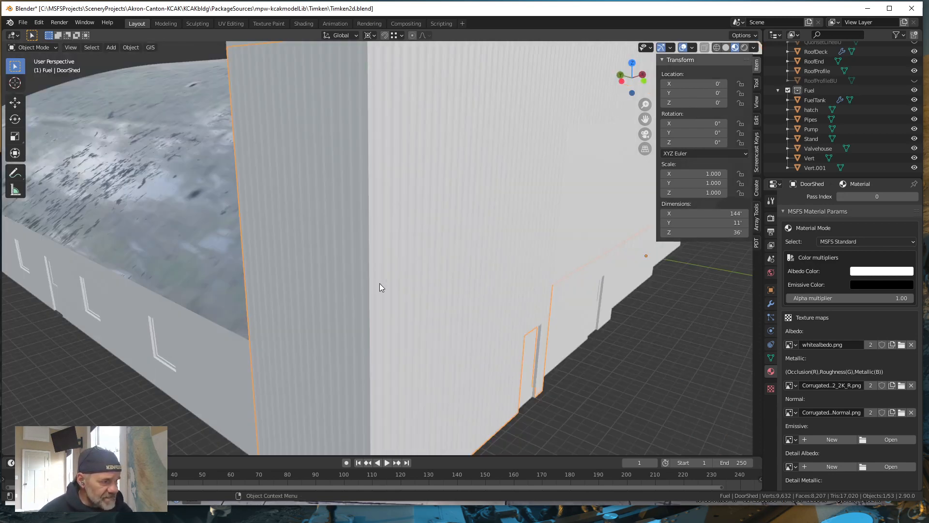
scroll(379, 286, up, 4)
scroll(375, 288, down, 3)
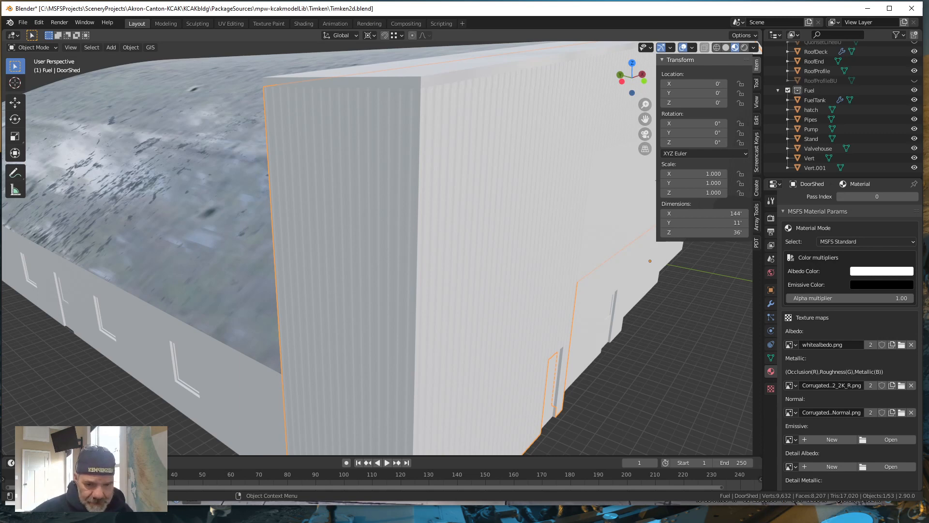
Switch to Krita and open CorrugatedMetalPanel02_2K_AO.png from the CorrugatedMetal2 folder.
key(alt+Tab)
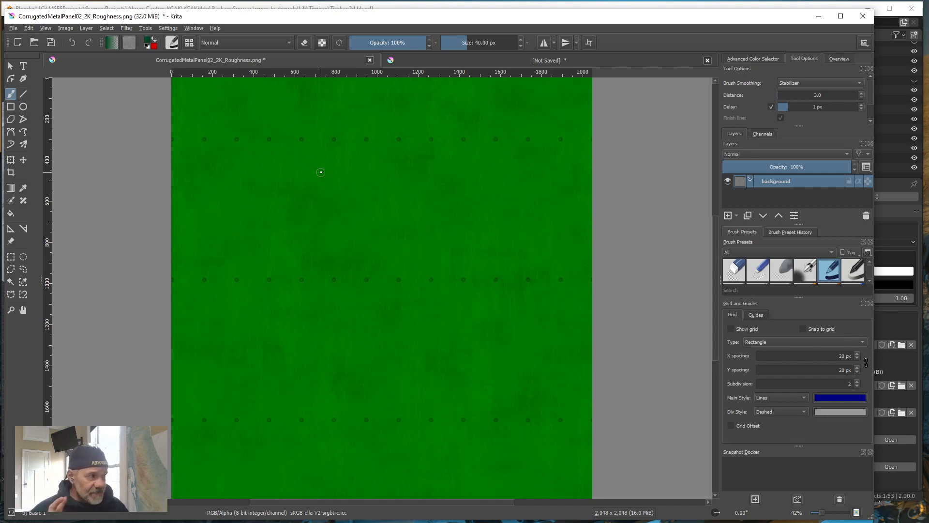
click(13, 29)
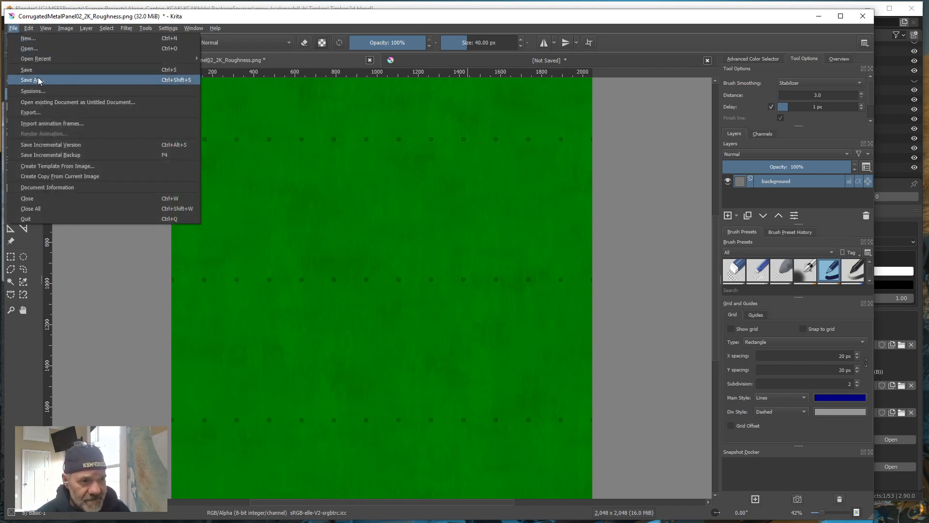
click(34, 49)
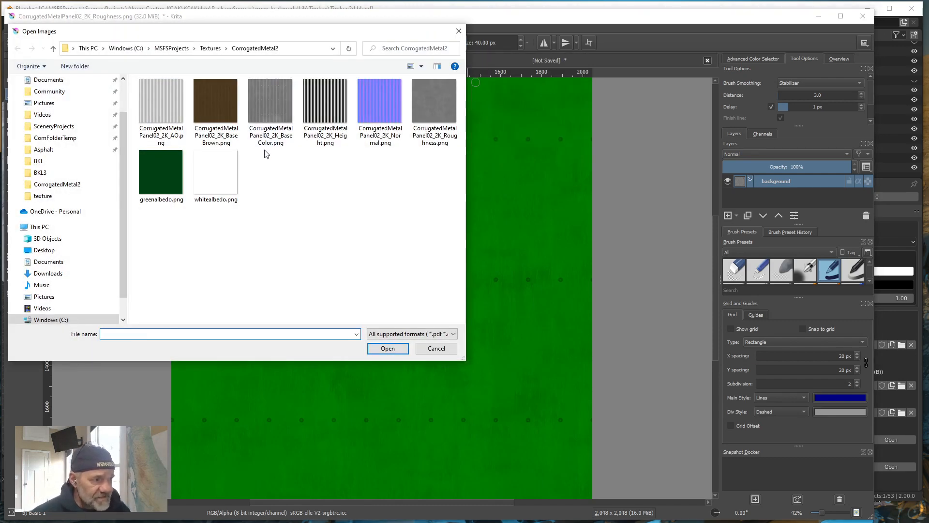
click(158, 108)
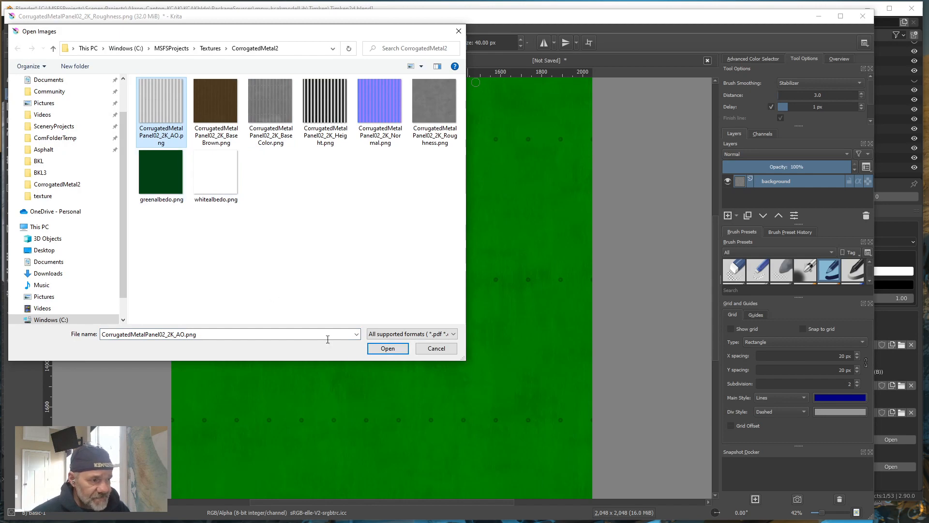
click(383, 349)
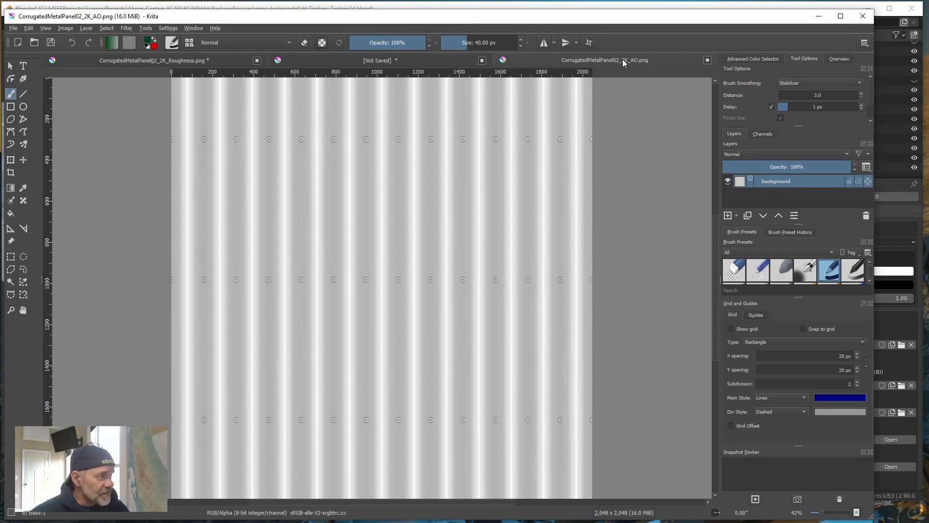
Compare the ambient occlusion image with the green roughness image, ending on the ambient occlusion document.
click(365, 62)
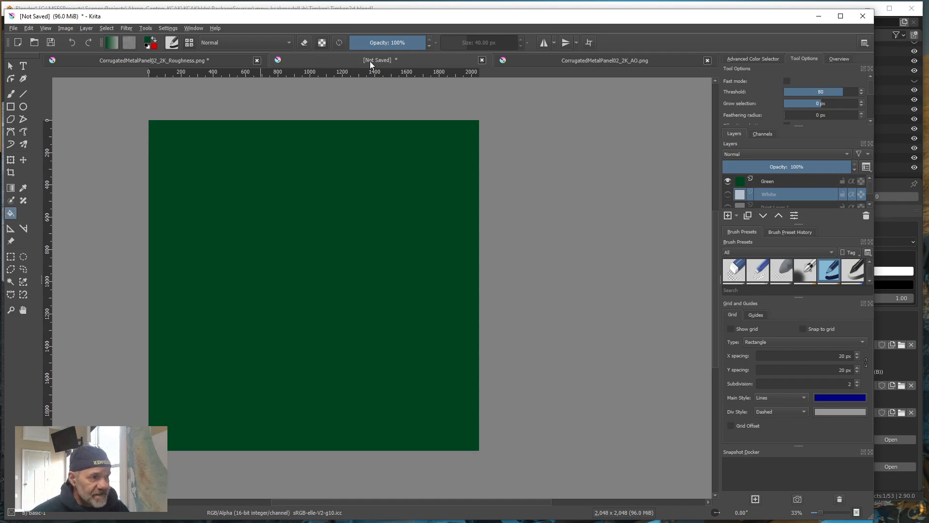
click(222, 63)
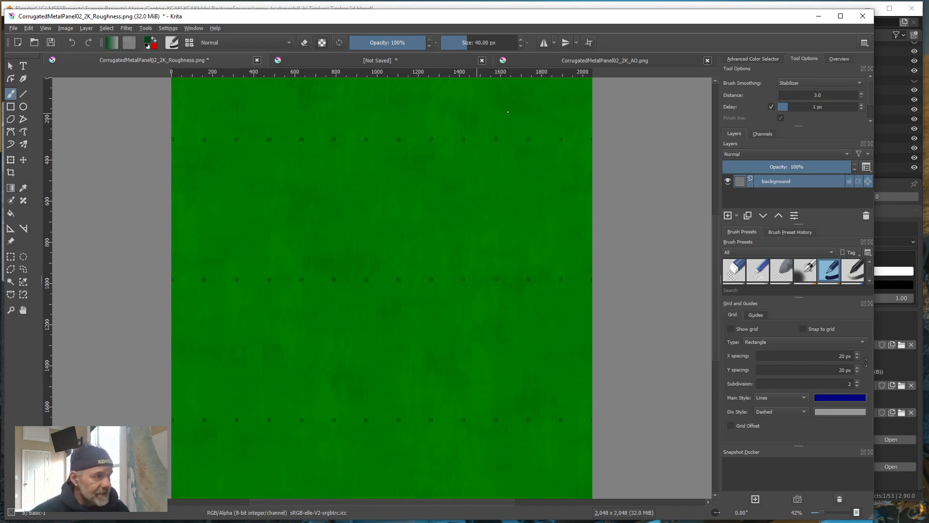
click(612, 64)
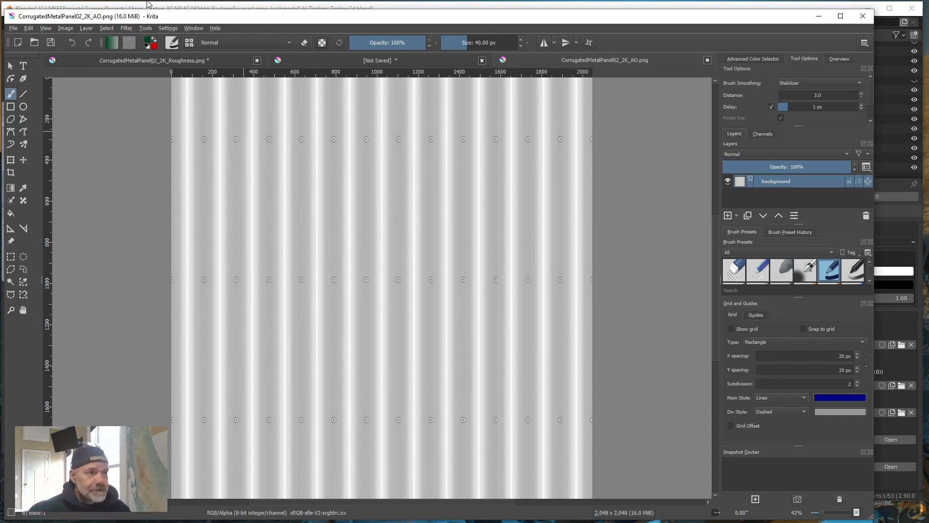
click(203, 62)
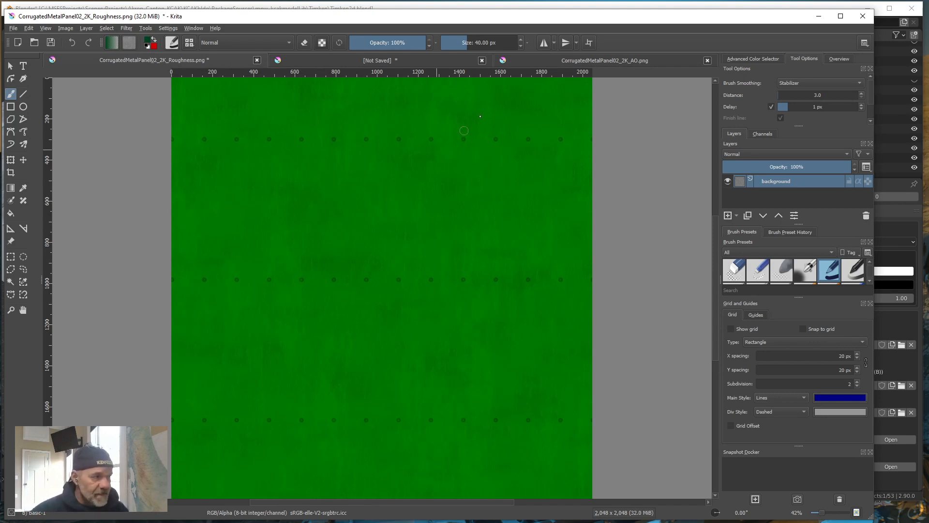
click(598, 64)
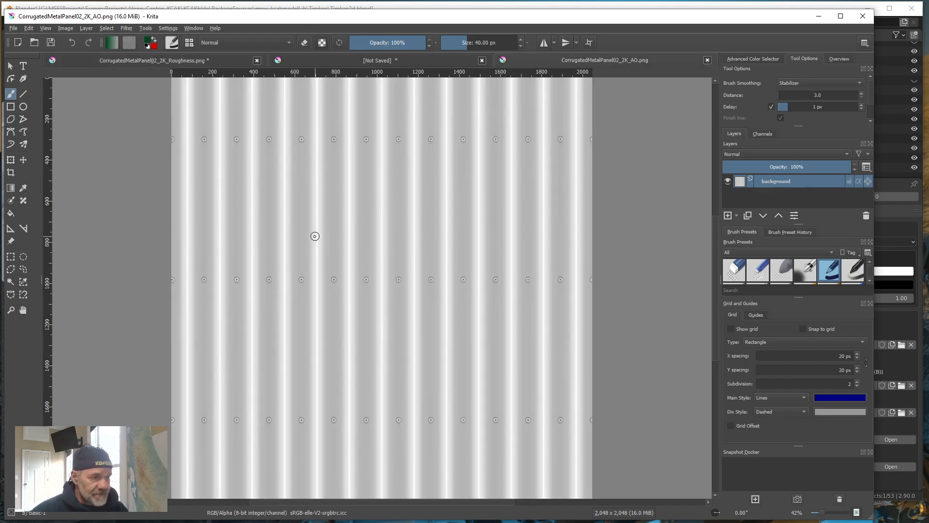
Copy the whole ambient occlusion image into the green roughness document as a new layer, and toggle that layer's visibility to check it.
click(168, 61)
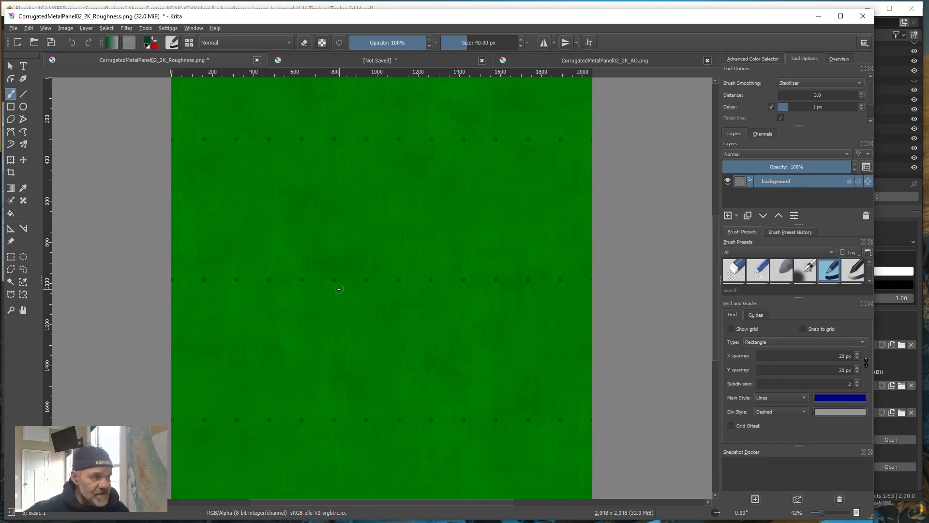
click(614, 65)
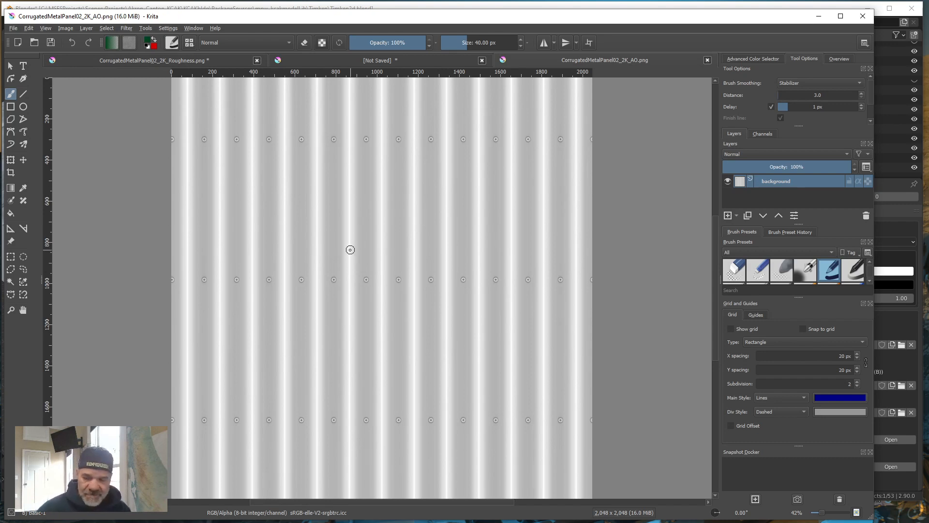
key(ctrl+a)
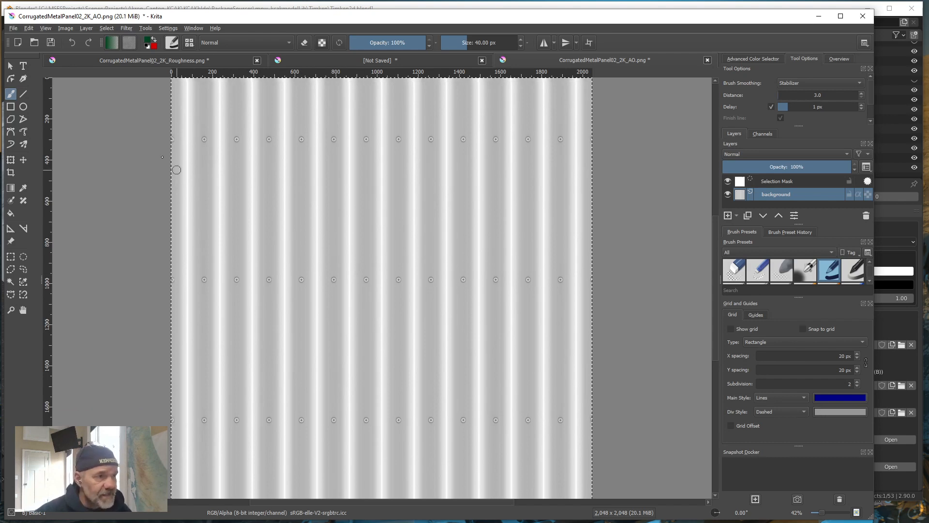
click(177, 62)
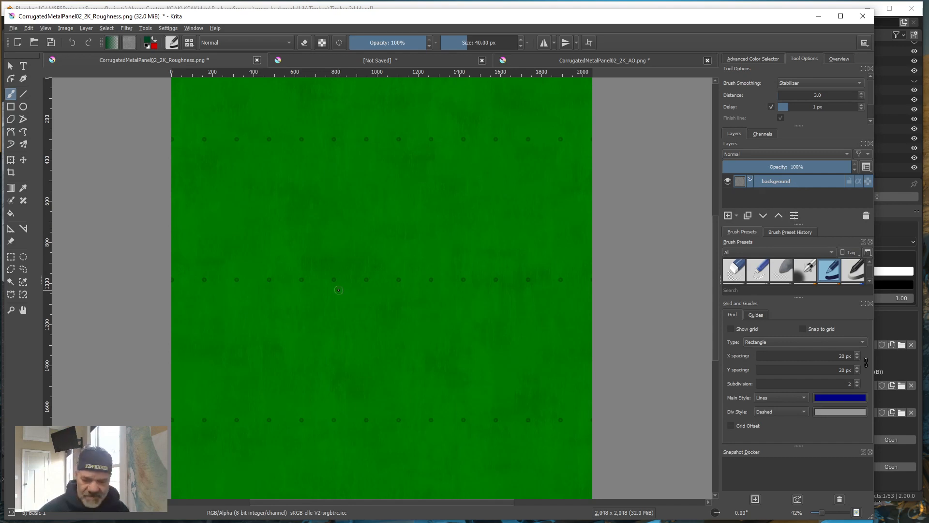
key(ctrl+v)
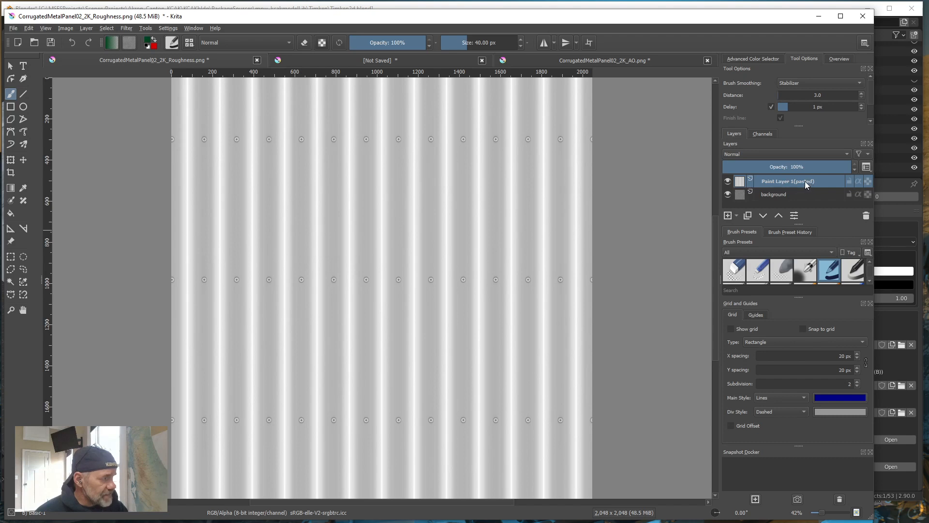
mouse_move(804, 183)
click(727, 181)
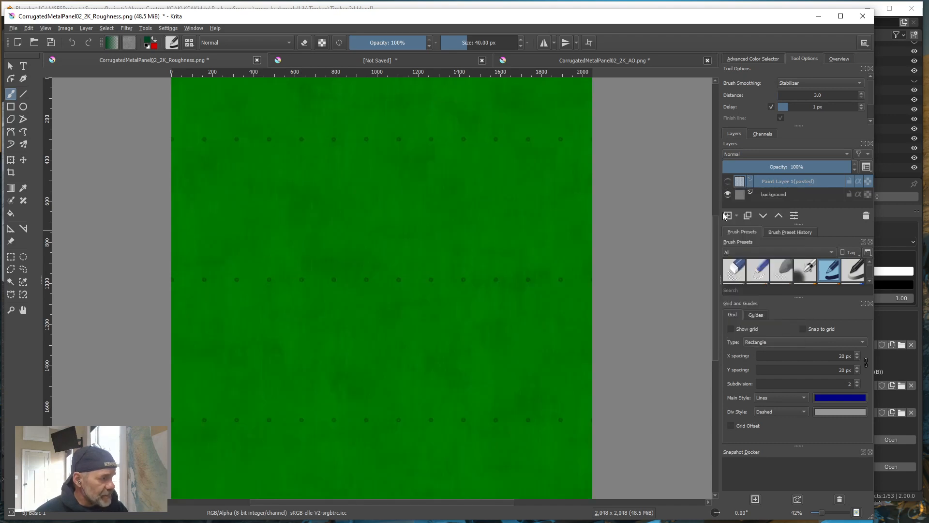
click(727, 181)
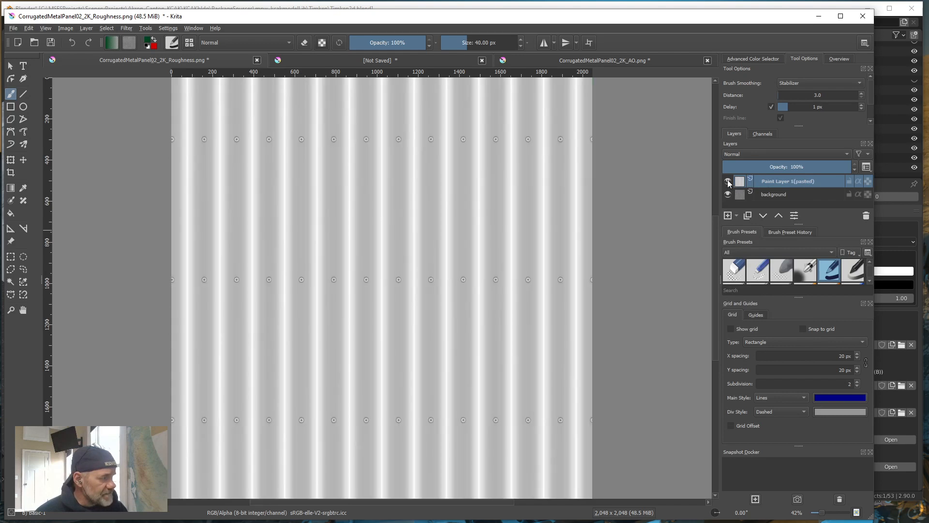
Rename the pasted ambient occlusion layer, beginning the new name with "A".
double_click(780, 182)
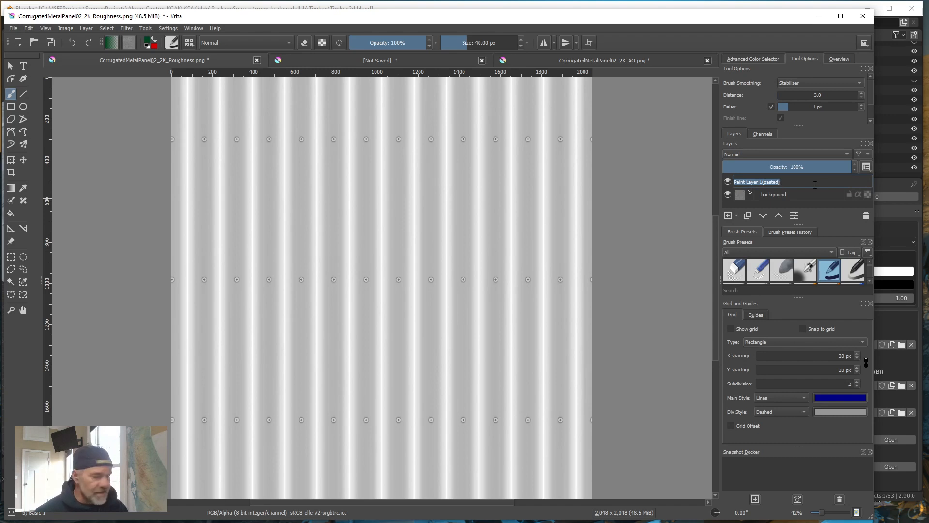
text(A)
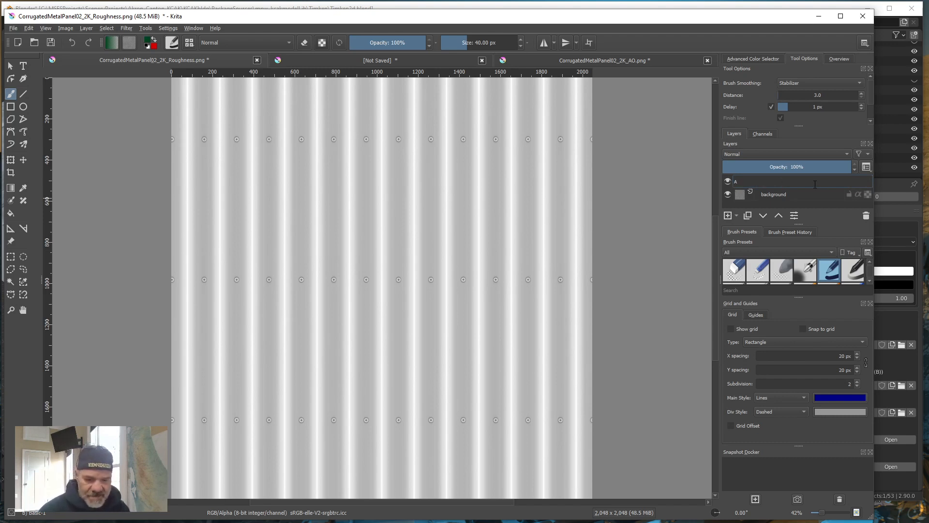
Name the top layer AO and disable its green channel, leaving only red and alpha active.
text(O)
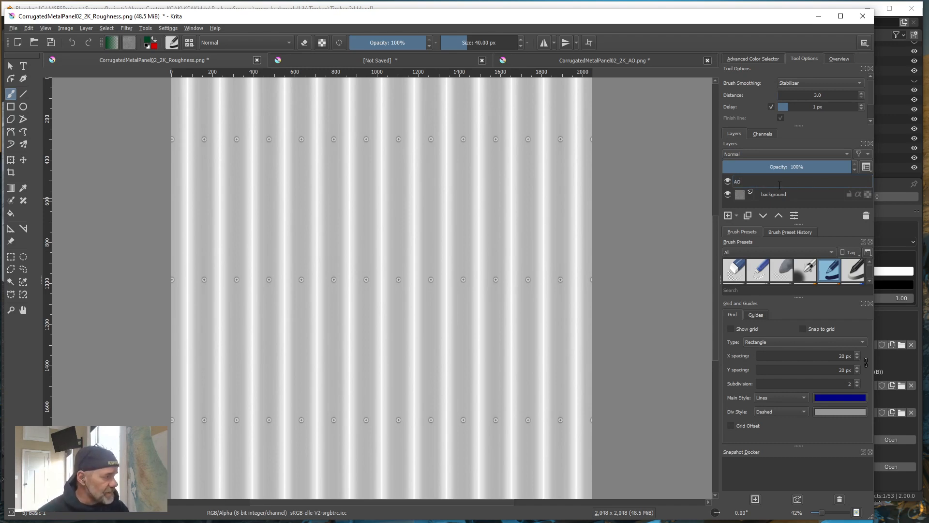
key(Return)
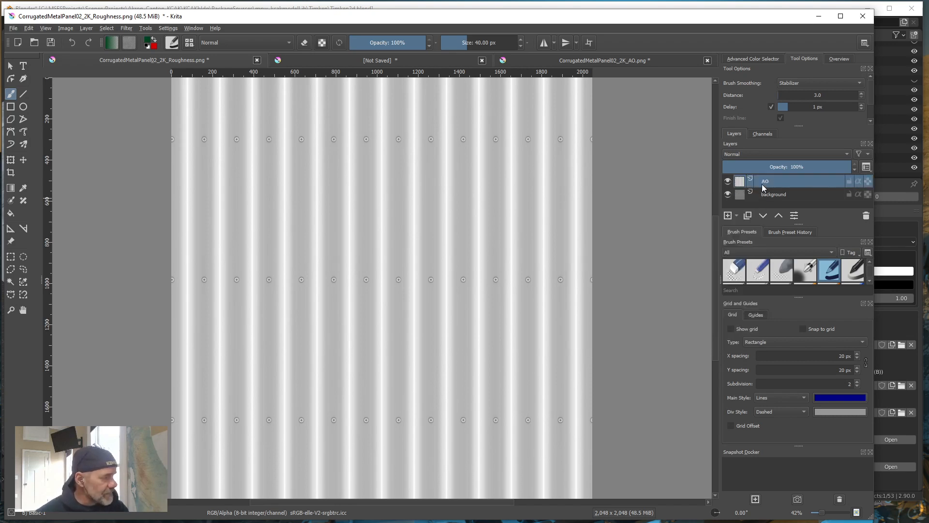
right_click(764, 181)
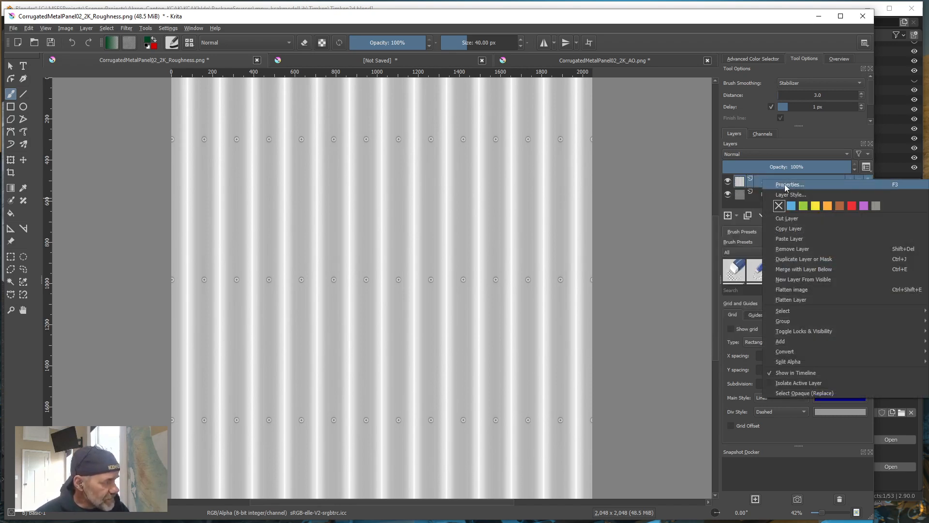
click(783, 185)
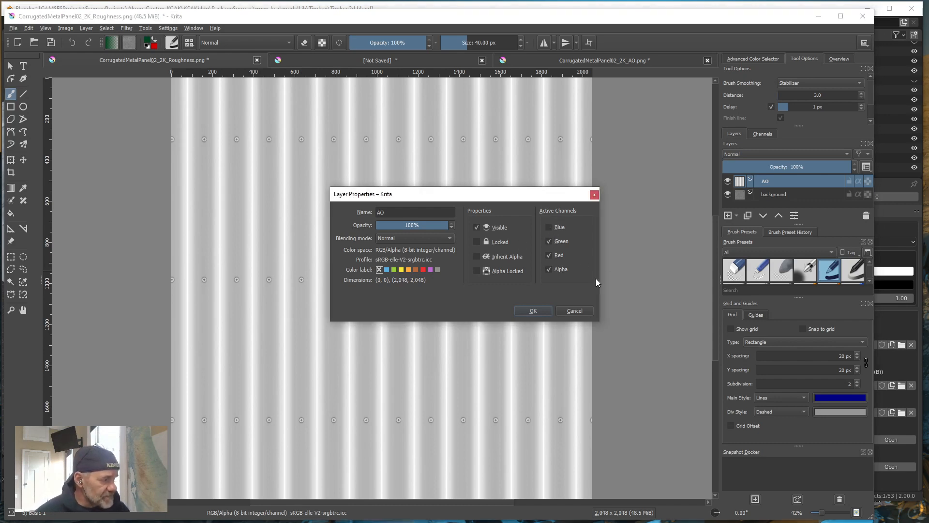
click(547, 240)
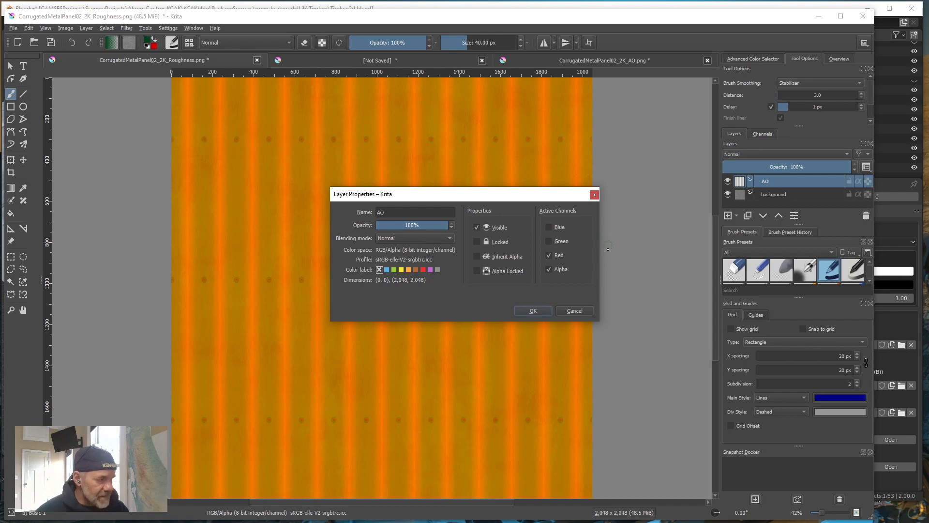
click(533, 311)
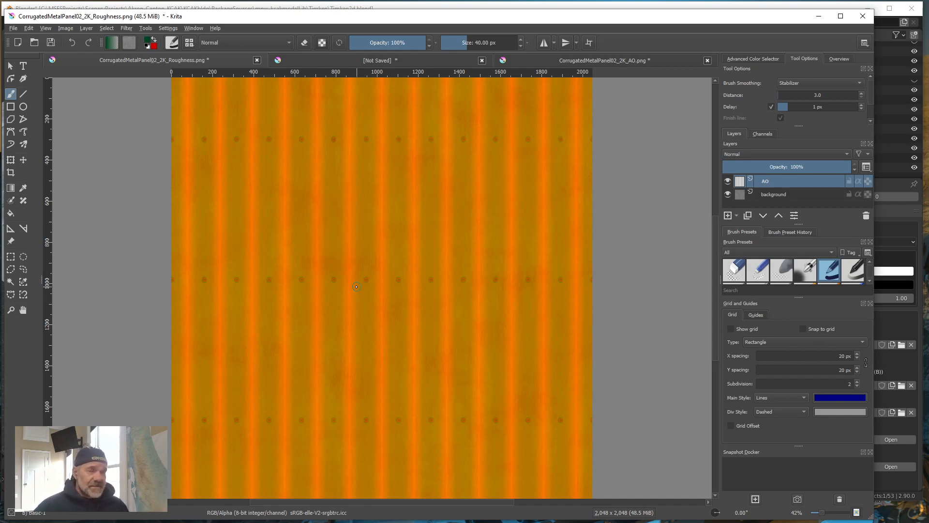
Disable the alpha channel of the AO layer so only red stays active.
right_click(779, 181)
click(796, 187)
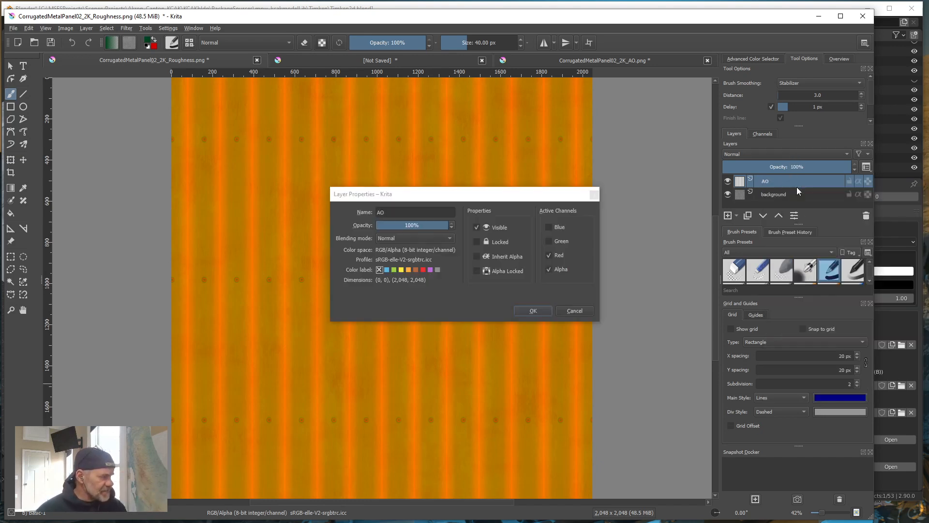
click(550, 268)
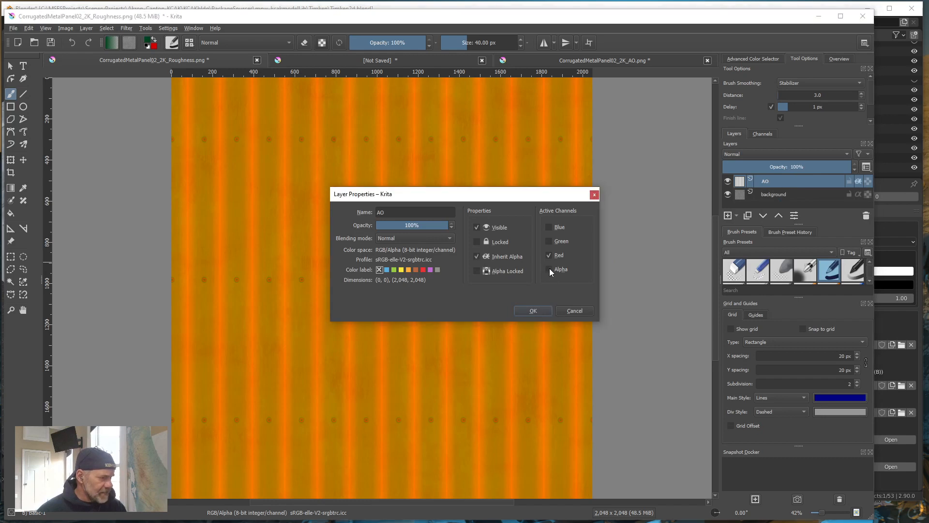
click(532, 311)
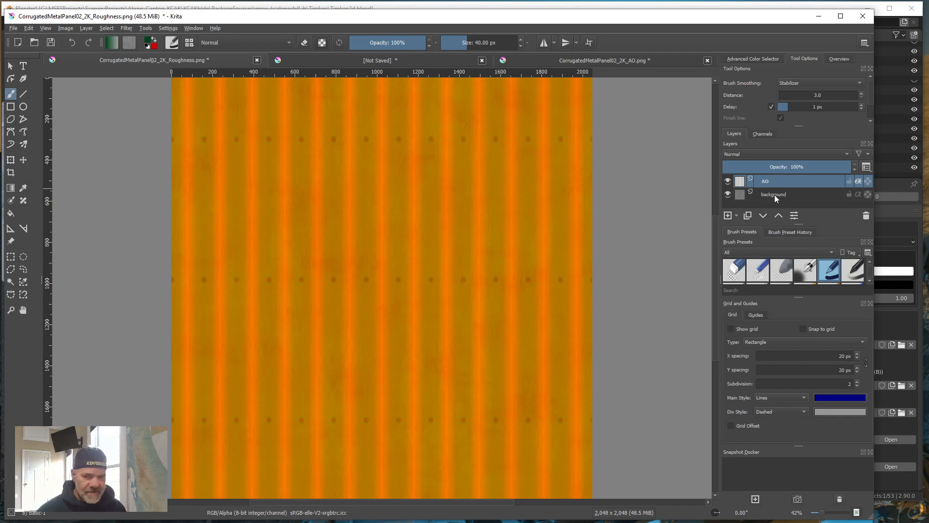
Rename the background layer as Rough.
mouse_move(781, 199)
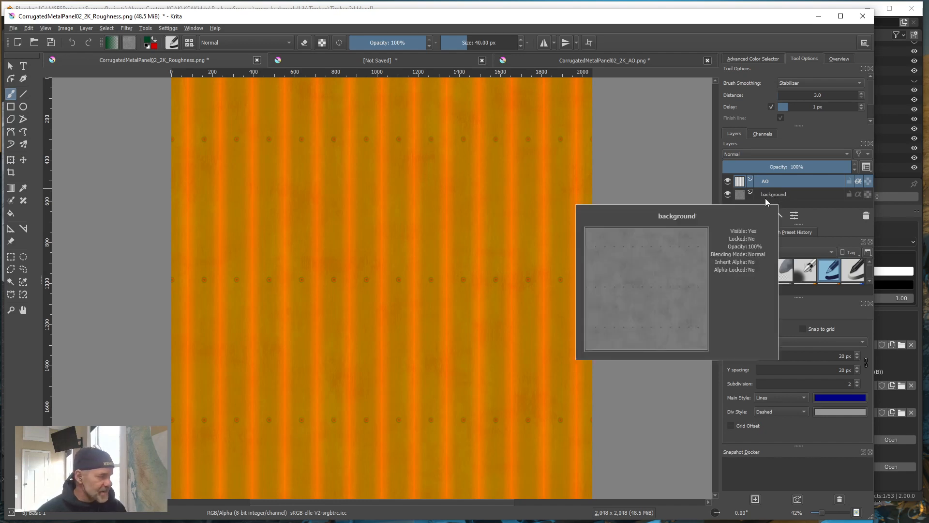
click(776, 195)
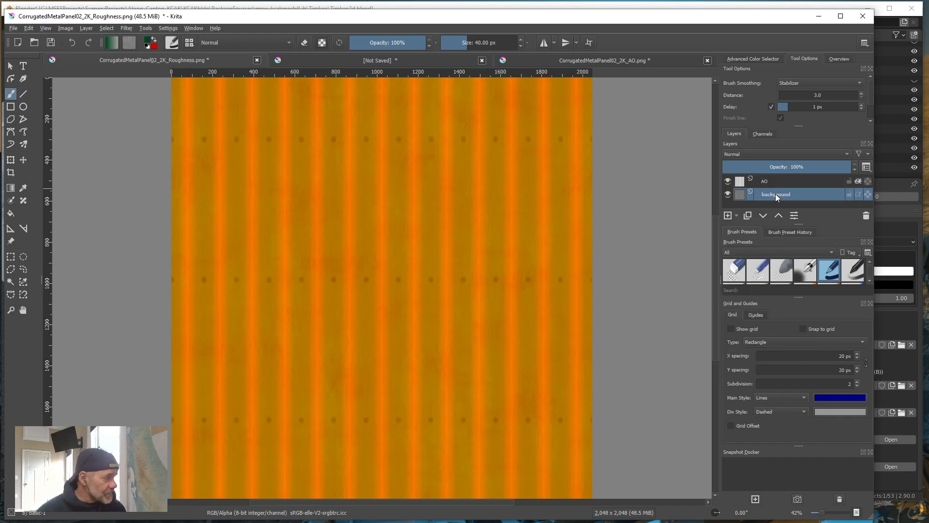
double_click(776, 194)
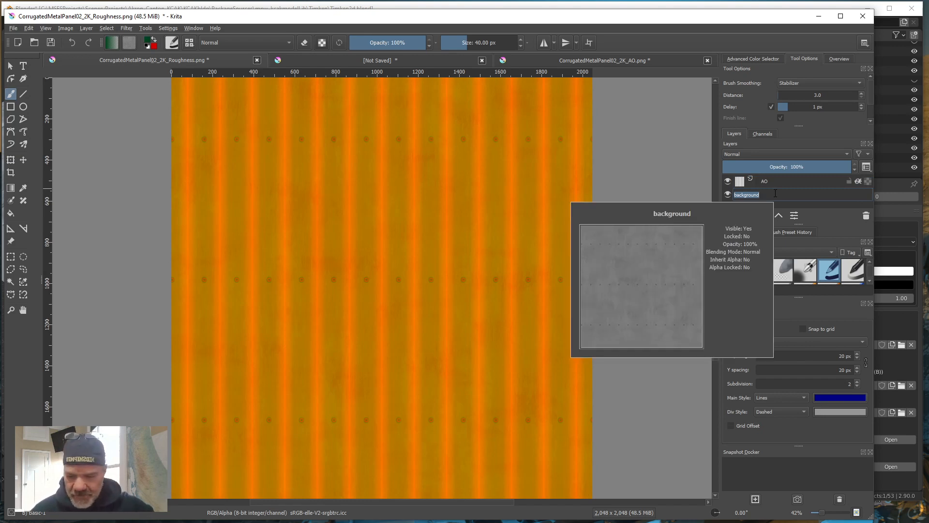
text(Rough)
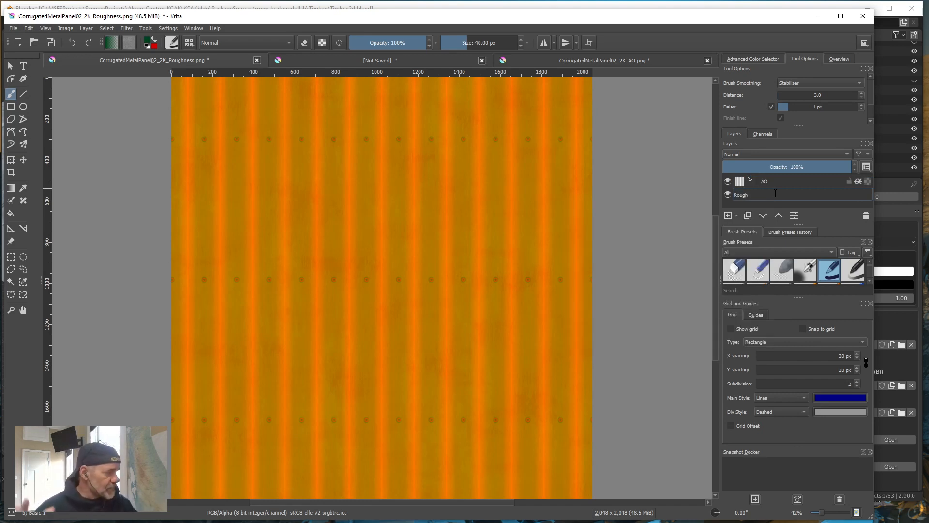
key(Return)
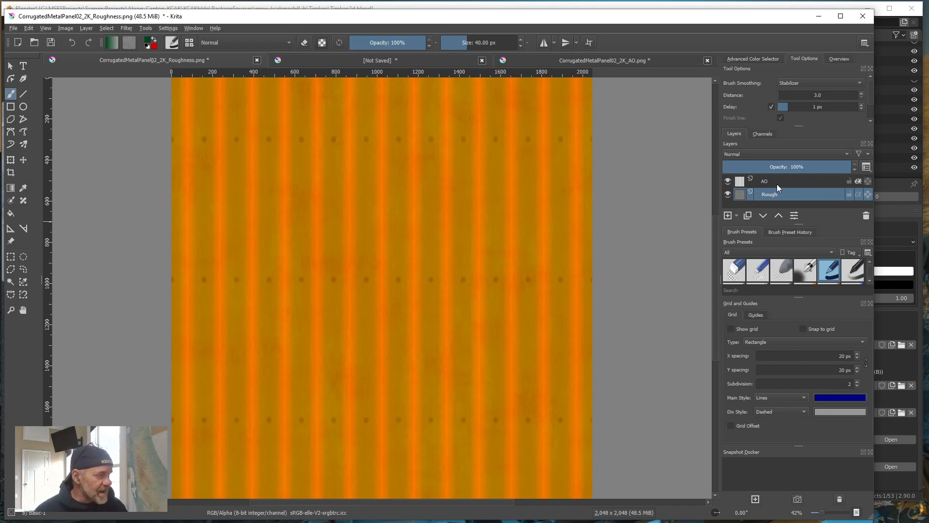
Review the AO layer's active channels in its layer properties.
click(768, 180)
right_click(768, 179)
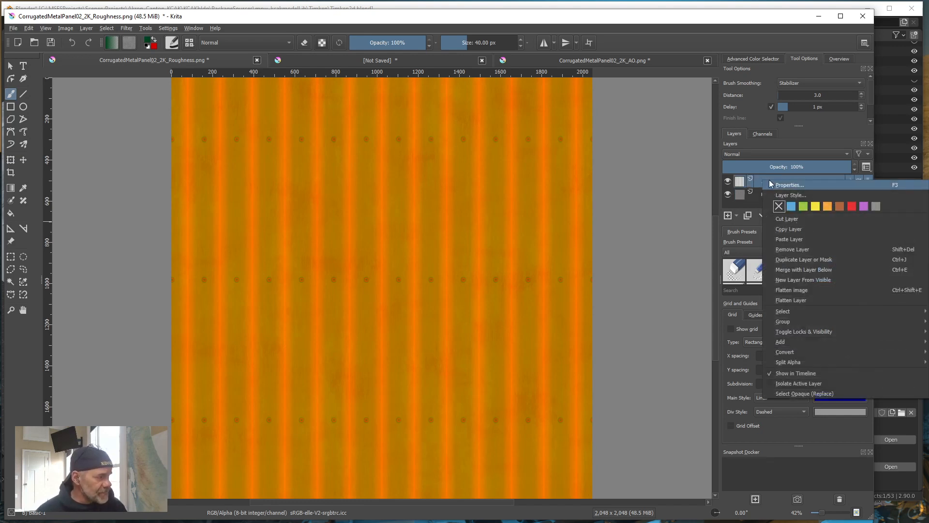
click(795, 185)
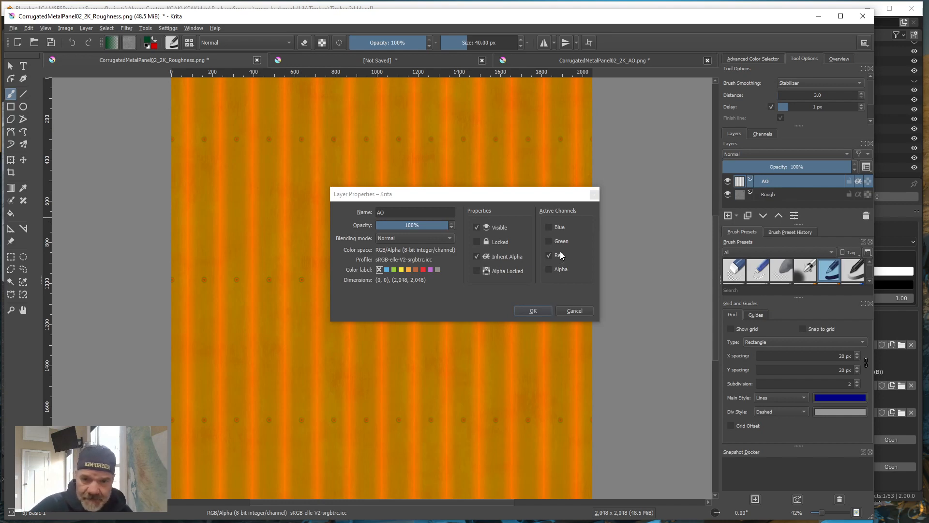
click(534, 310)
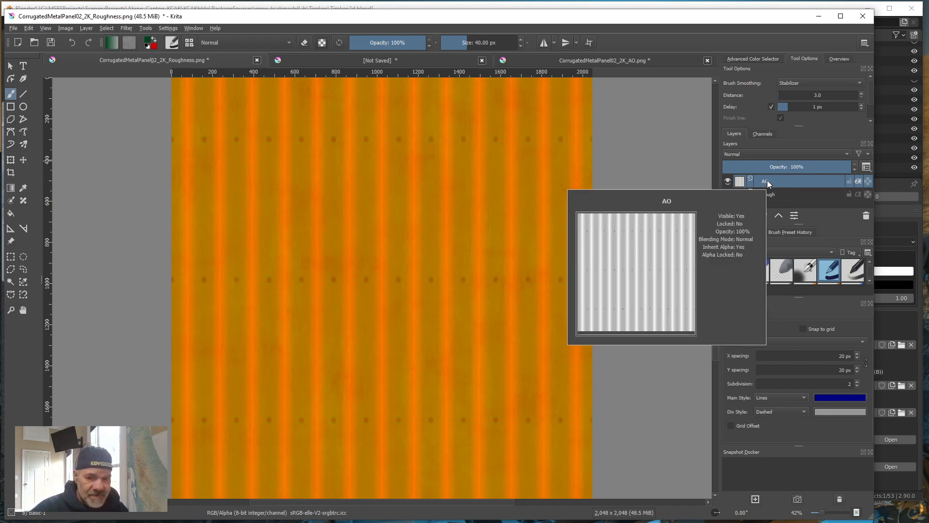
mouse_move(767, 195)
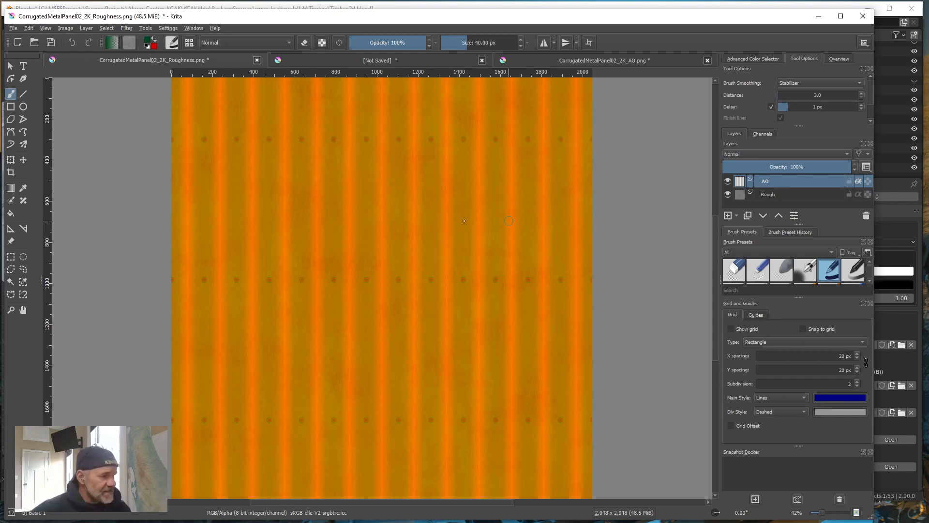
Export the combined image as the PNG file CorrugatedMetalPanel02_2K_AOR.png in the texture folder.
click(14, 28)
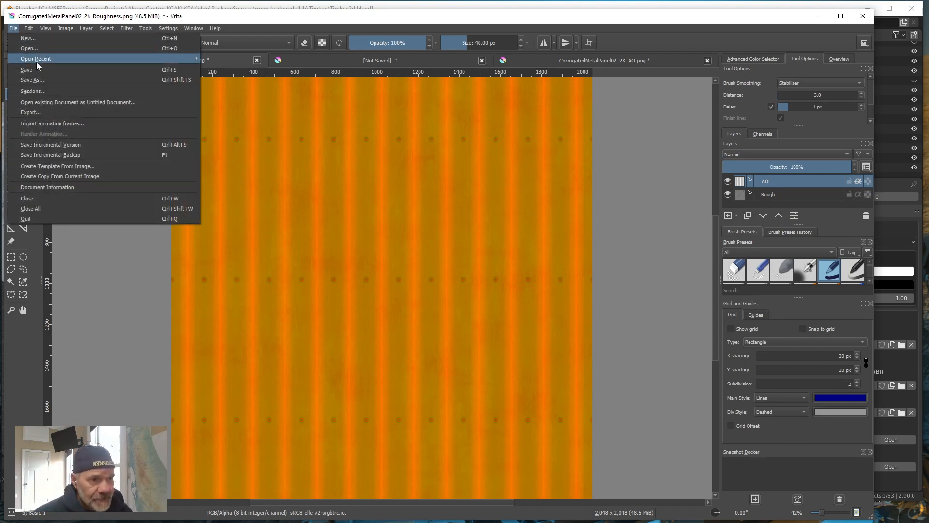
click(31, 111)
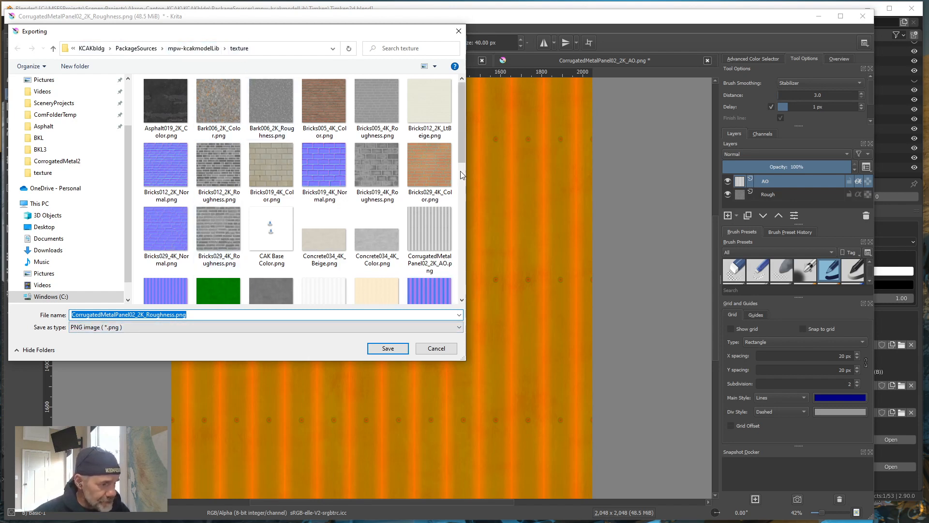
drag(147, 315, 175, 318)
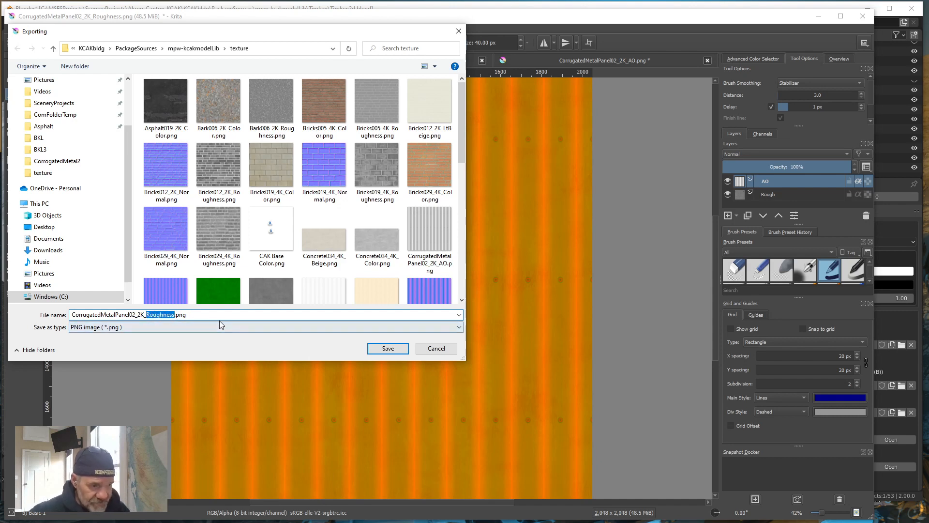
text(A)
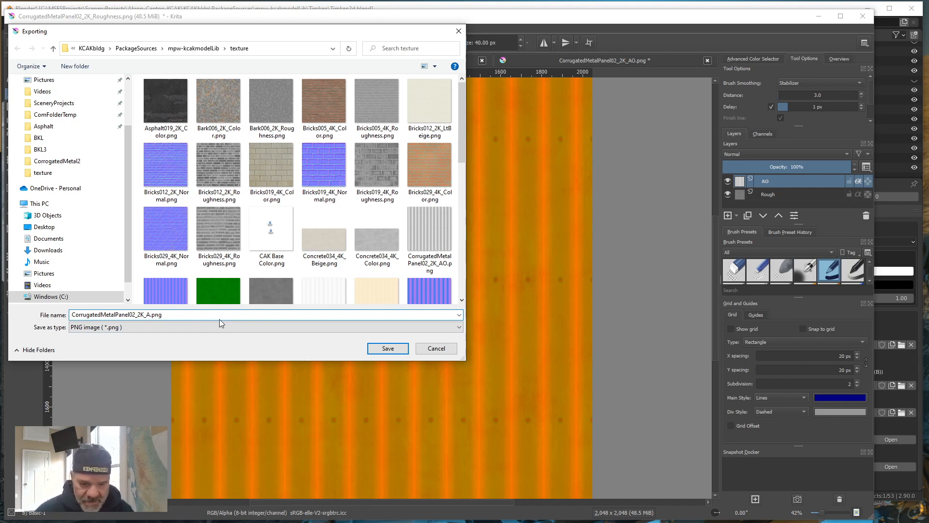
text(O)
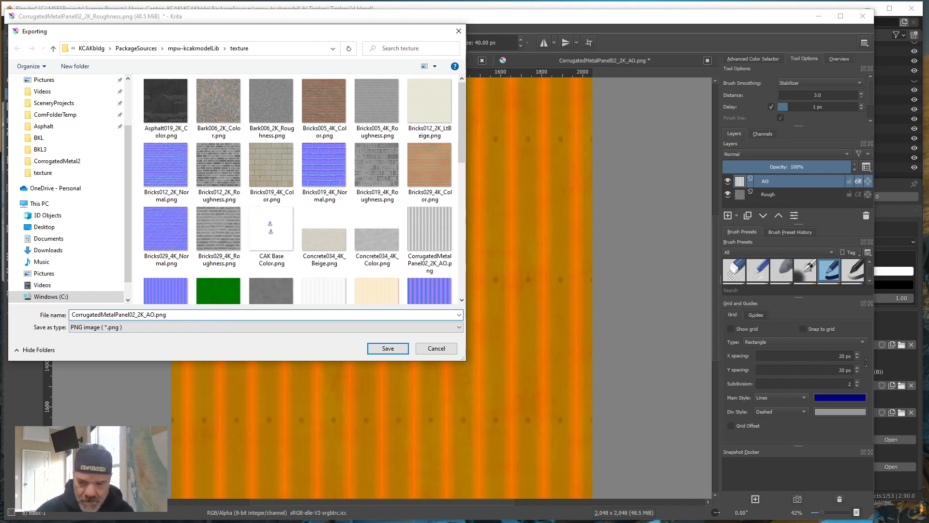
text(R)
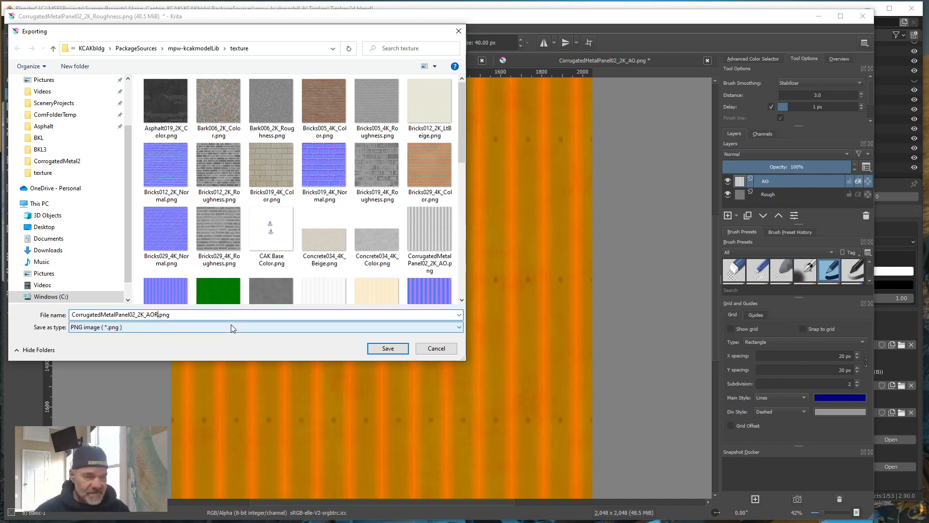
click(388, 348)
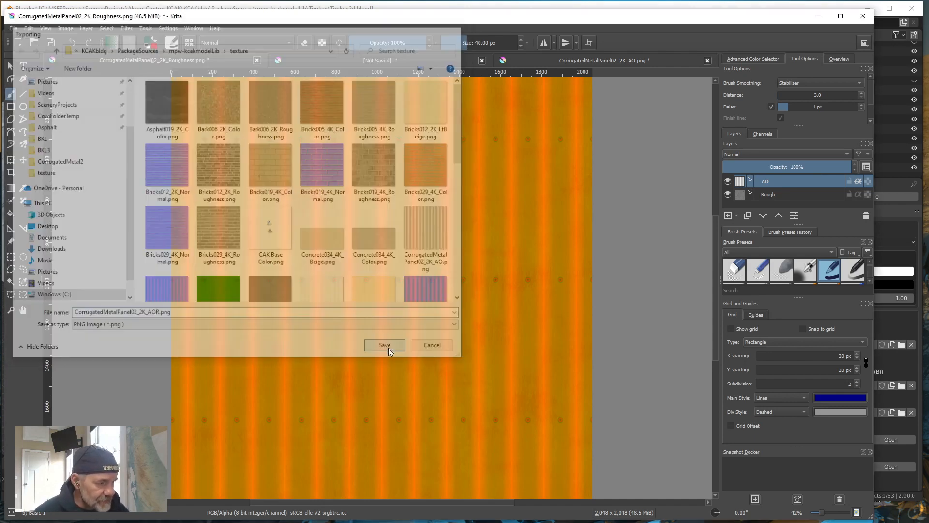
click(596, 400)
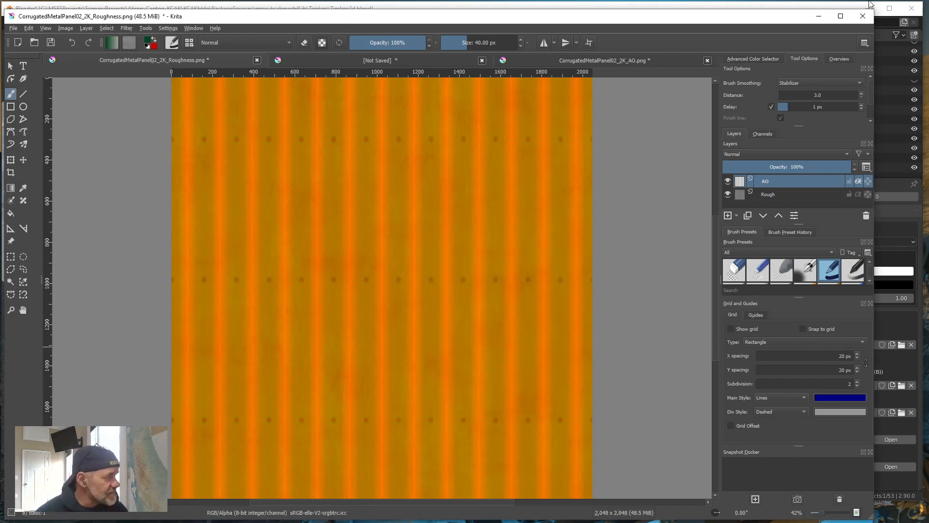
Switch to Blender and replace the DoorShed material's metallic texture map with CorrugatedMetalPanel02_2K_AOR.png from the texture folder.
click(819, 22)
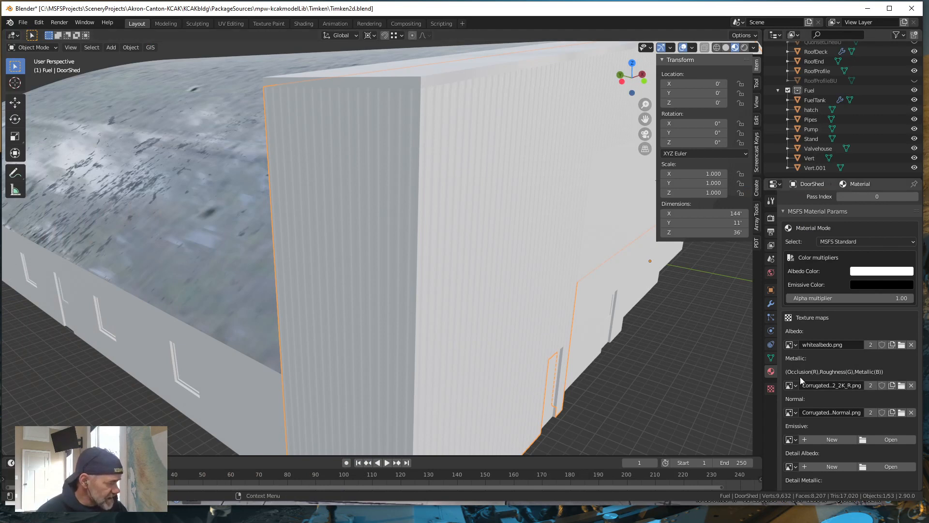
click(912, 385)
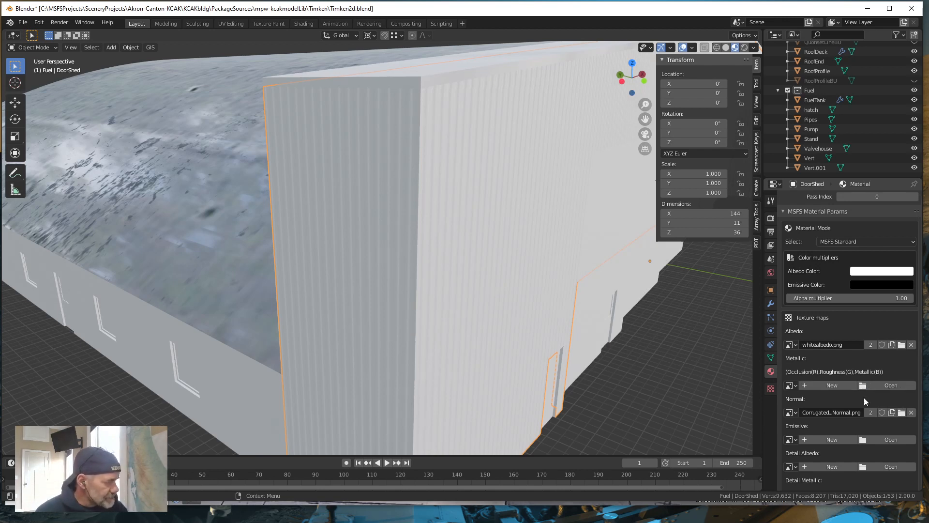
click(897, 385)
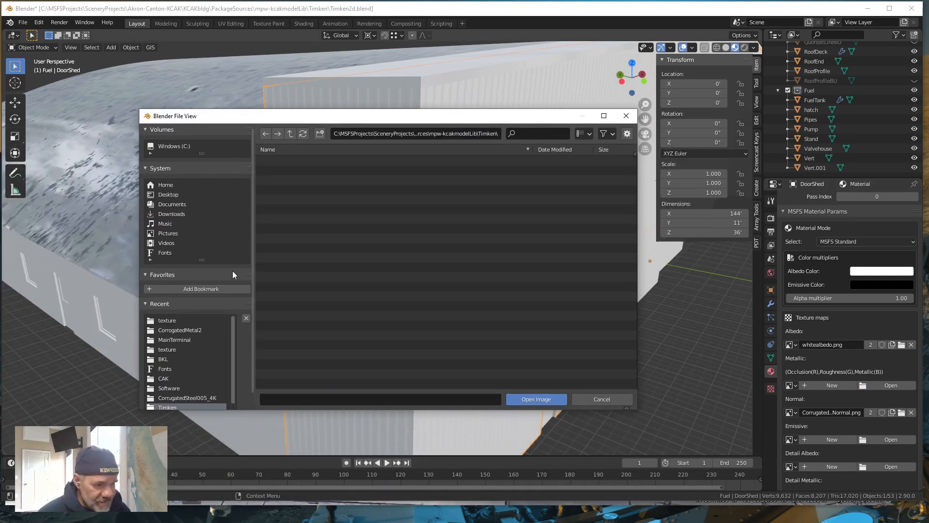
click(169, 320)
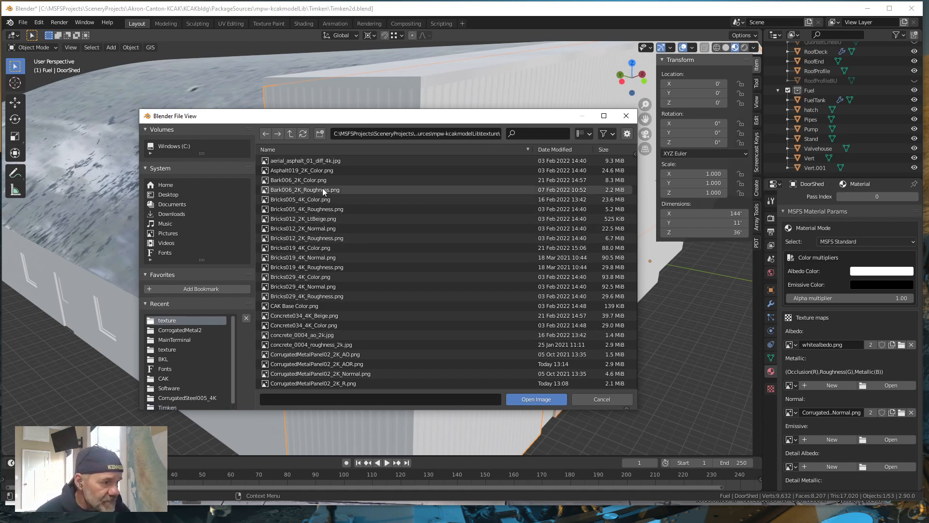
scroll(378, 320, down, 2)
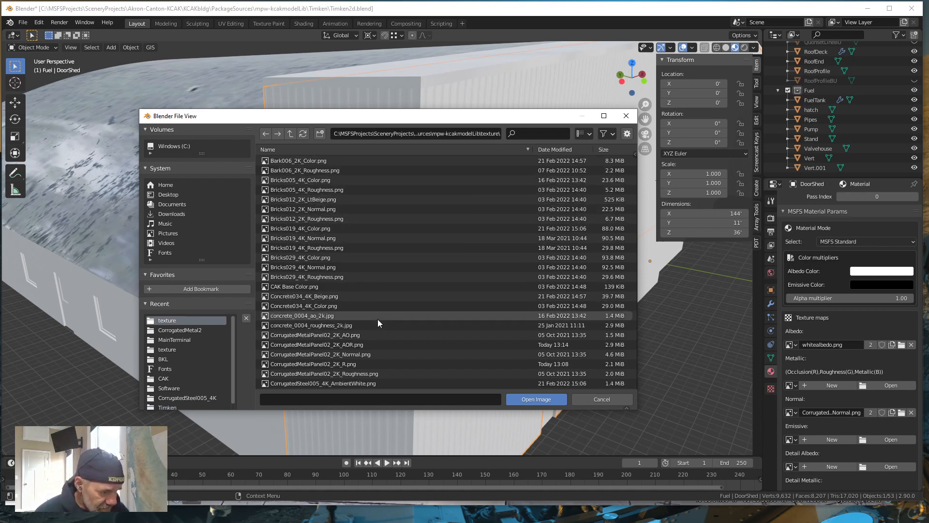
click(343, 326)
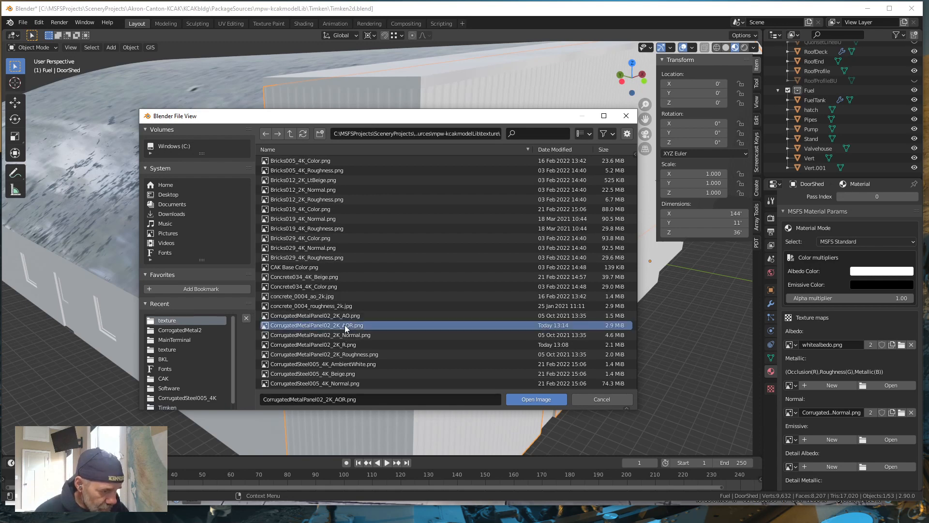
click(529, 399)
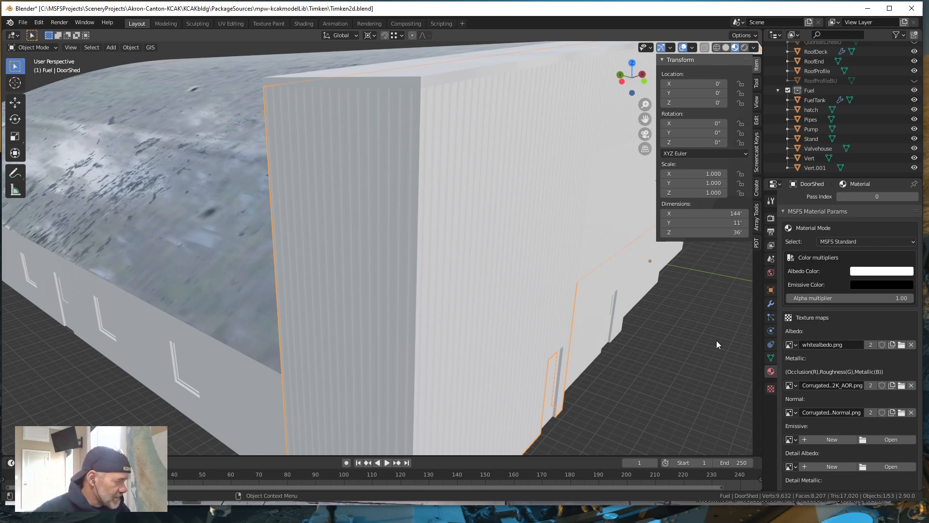
drag(498, 383, 502, 369)
scroll(495, 374, up, 4)
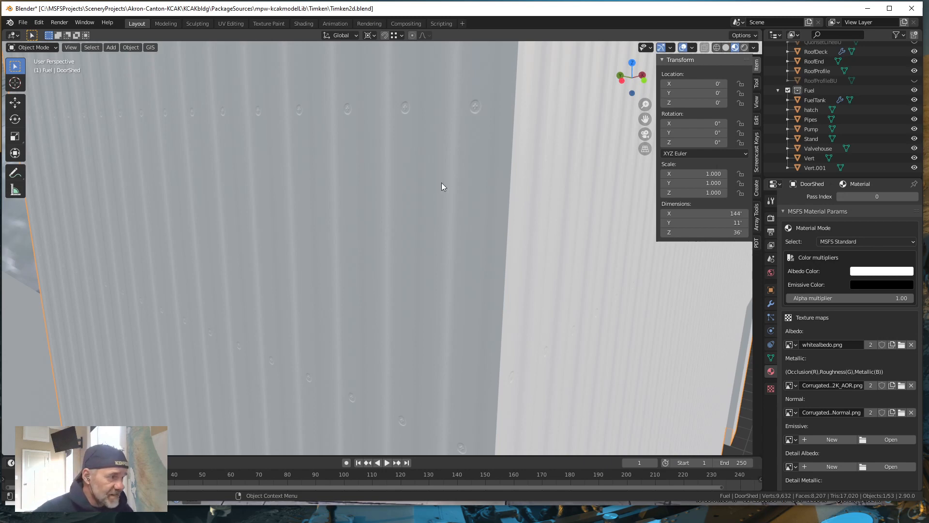
scroll(412, 258, down, 4)
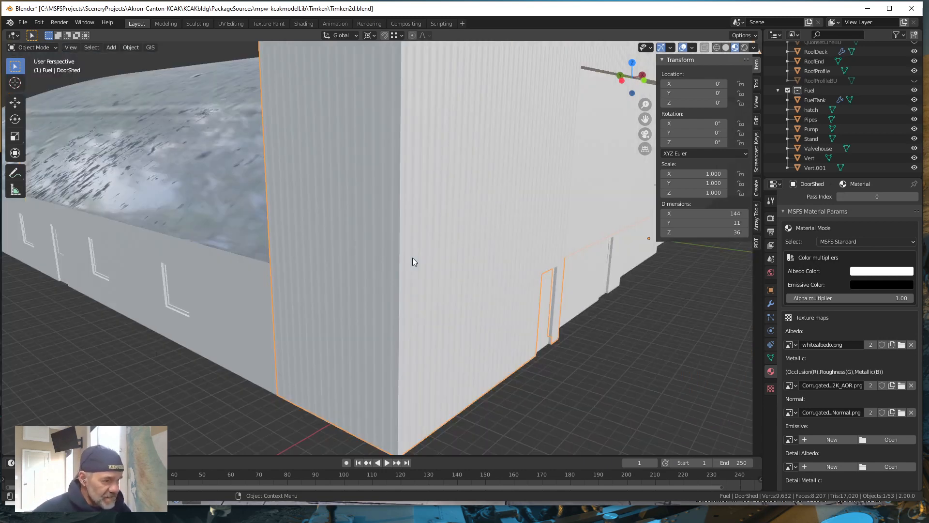
scroll(412, 261, down, 3)
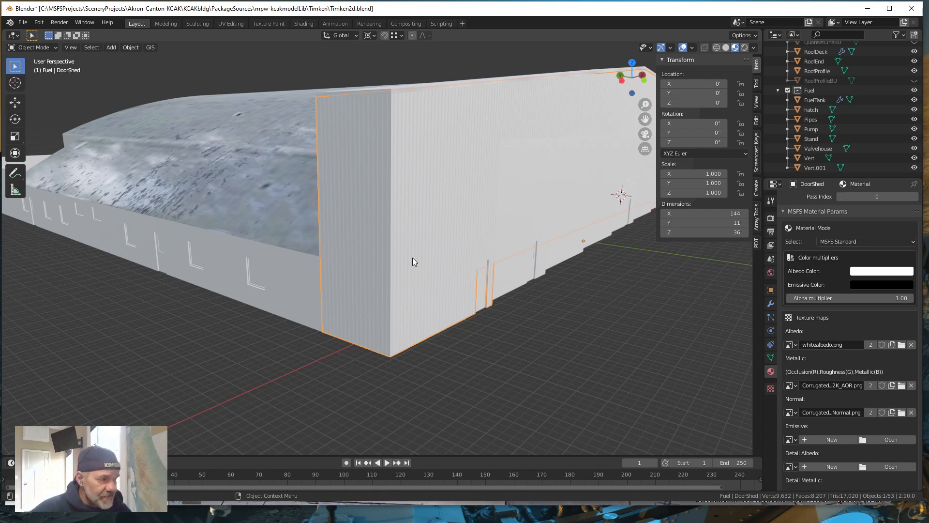
scroll(414, 257, up, 3)
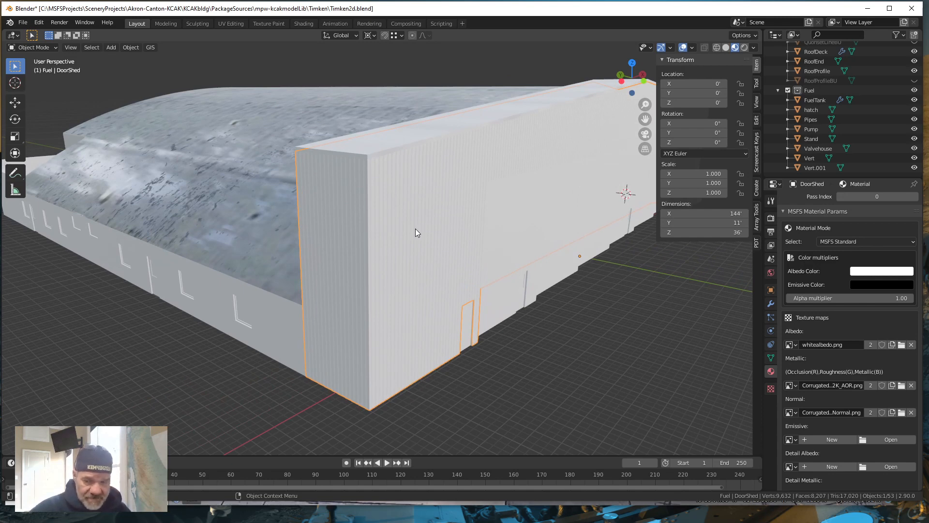
scroll(415, 228, up, 4)
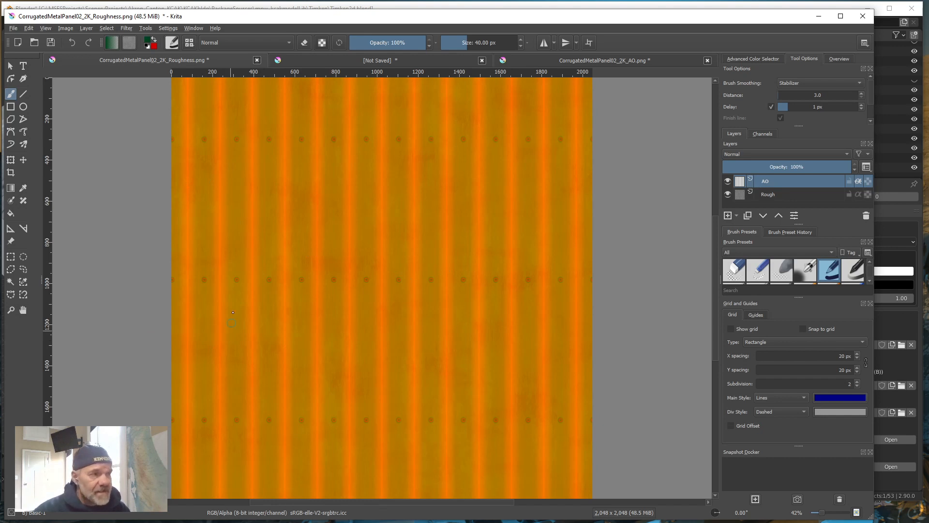
Switch to Krita and add a new paint layer named MS above the AO layer.
click(85, 28)
mouse_move(101, 72)
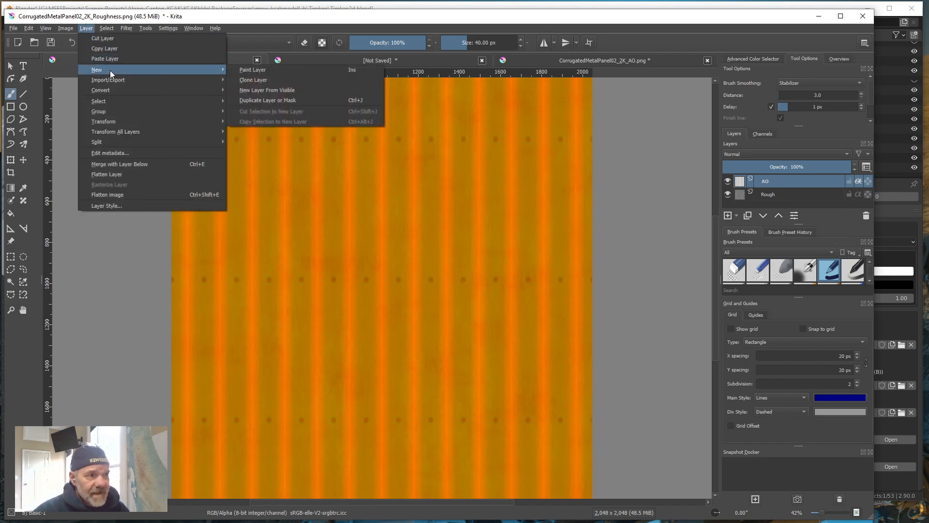
click(256, 74)
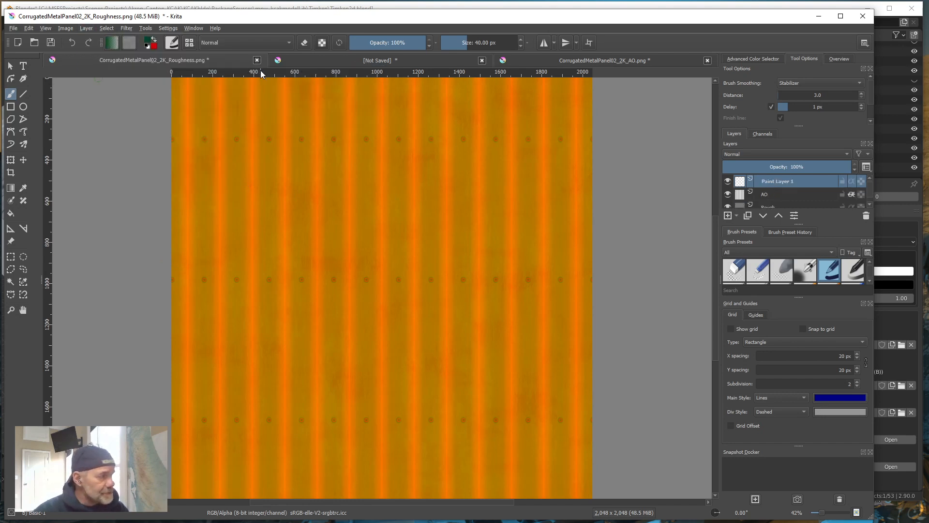
double_click(772, 183)
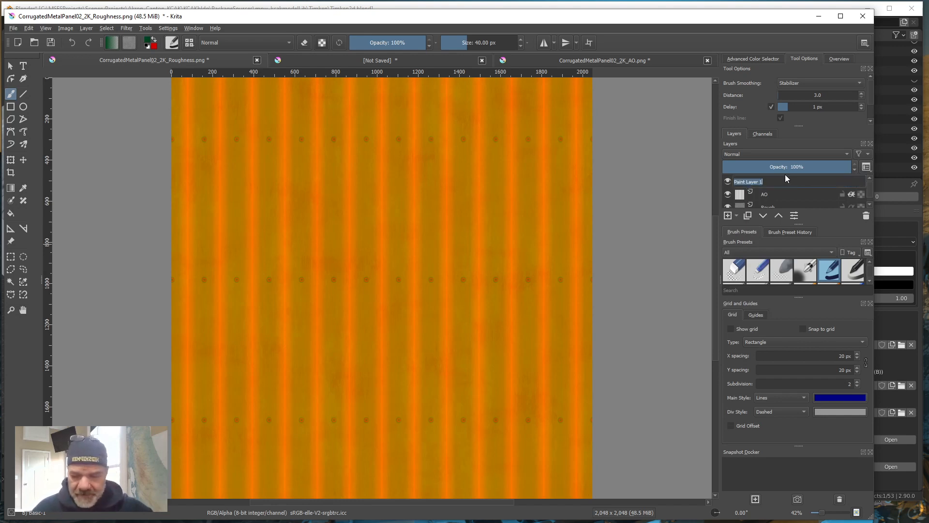
text(MS)
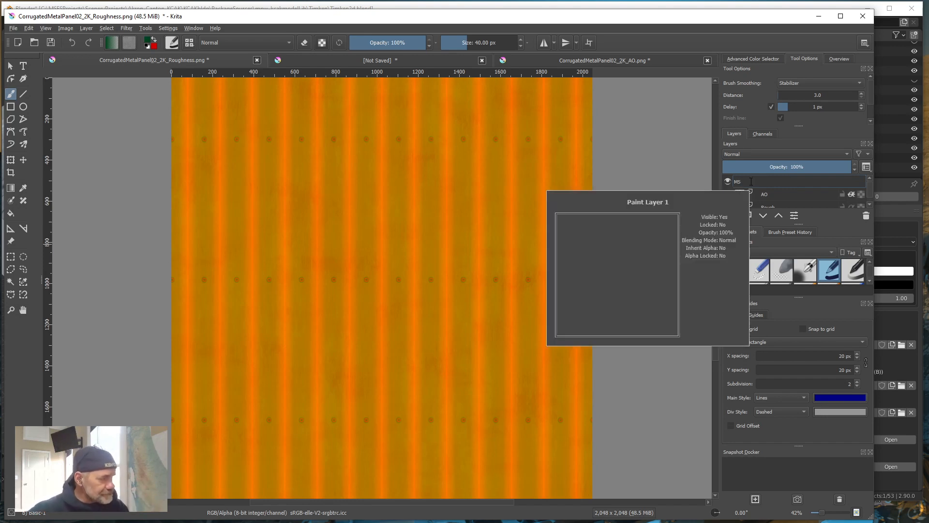
key(Return)
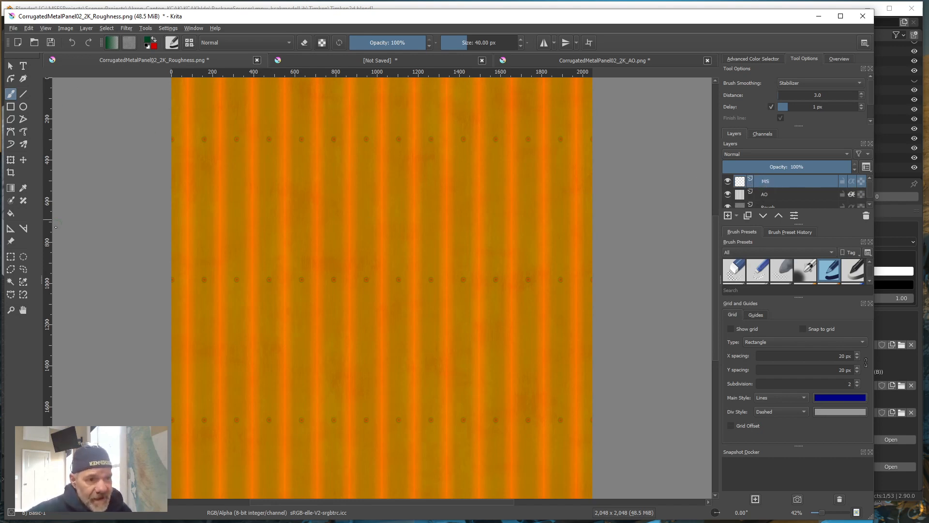
Make a rectangular selection around the entire canvas.
scroll(353, 222, up, 1)
scroll(353, 222, down, 1)
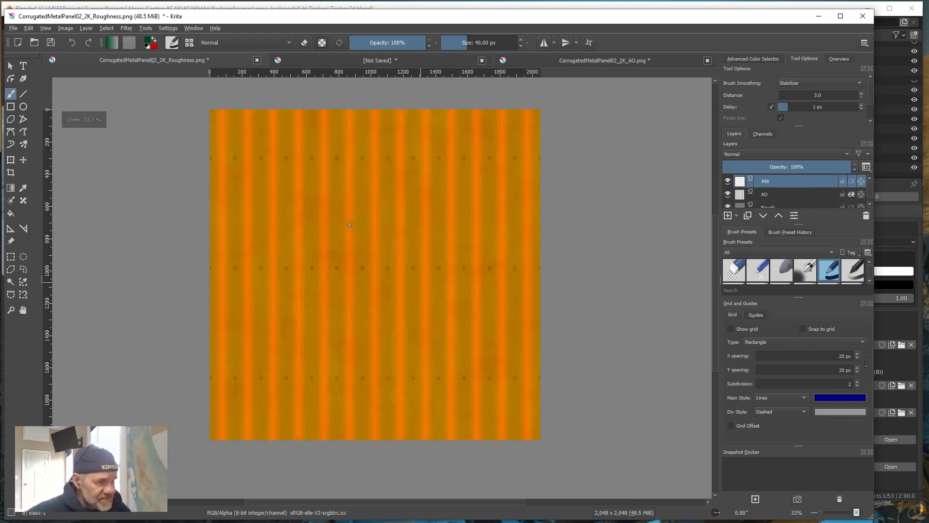
click(11, 257)
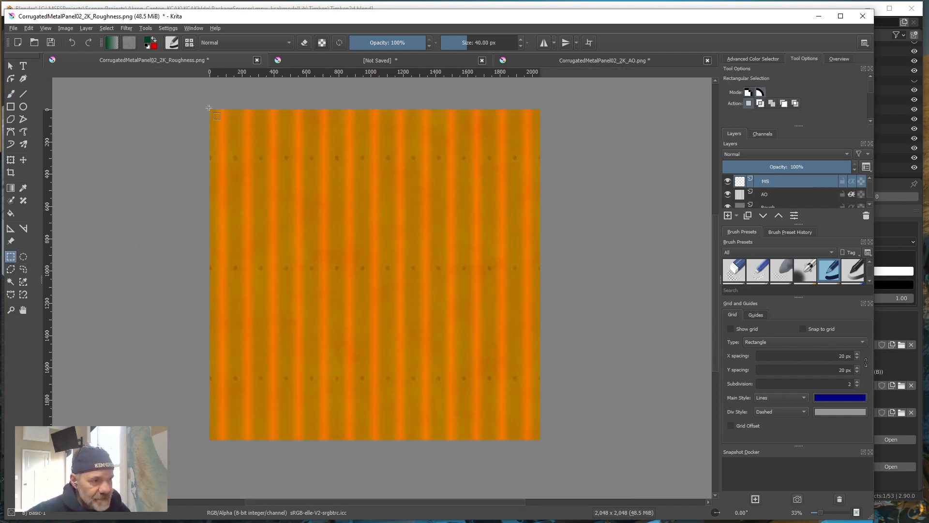
drag(207, 108, 541, 442)
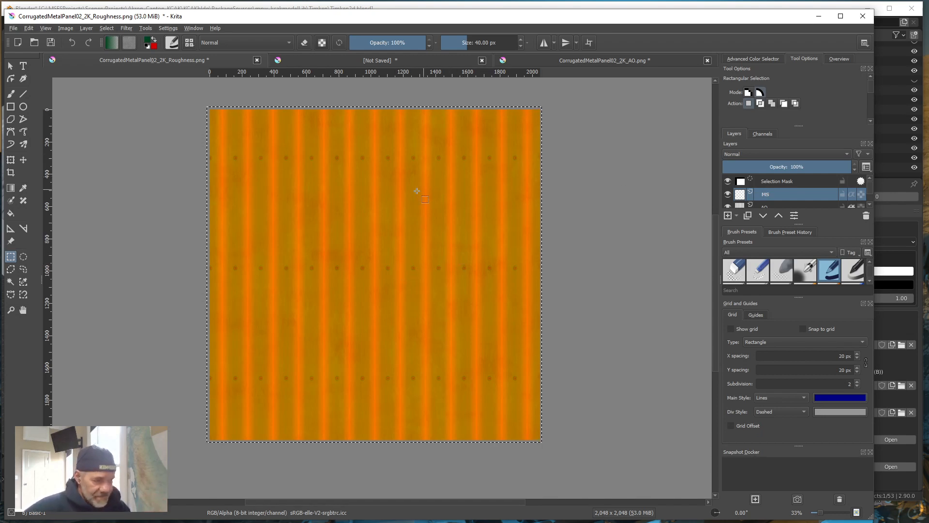
Set the foreground color to White 100% (#ffffff) and fill the selected area of the MS layer with it.
click(152, 42)
click(151, 41)
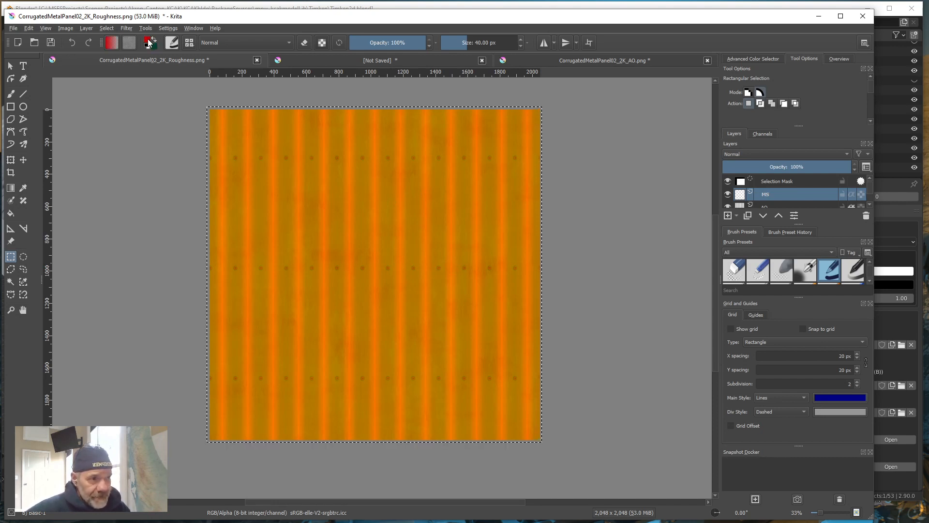
click(150, 42)
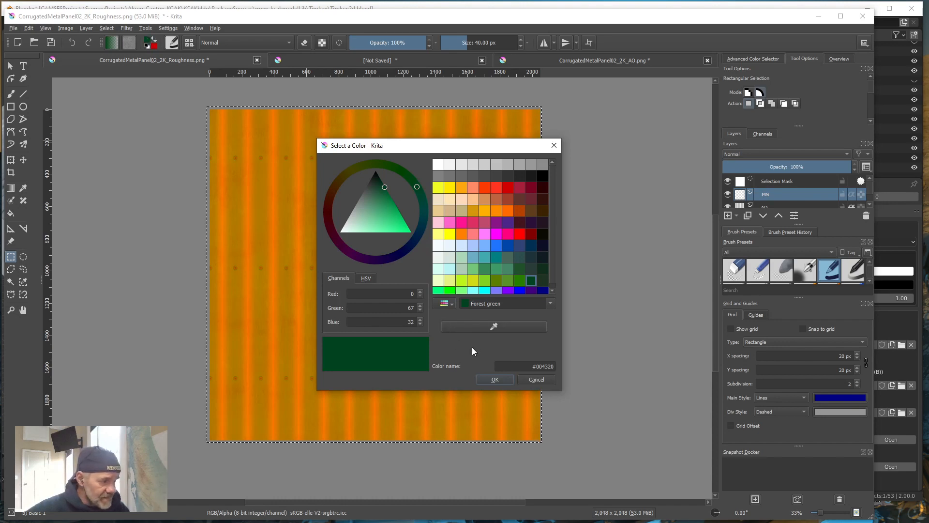
click(439, 165)
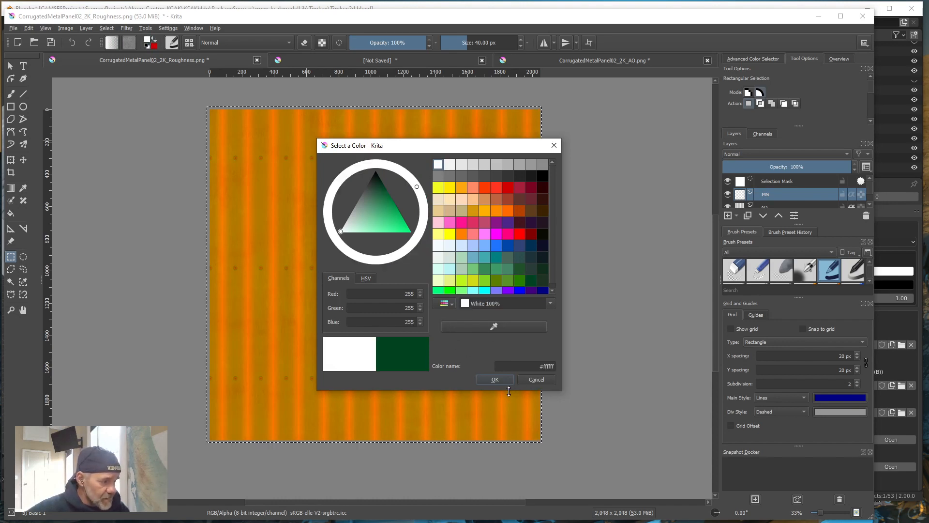
click(496, 380)
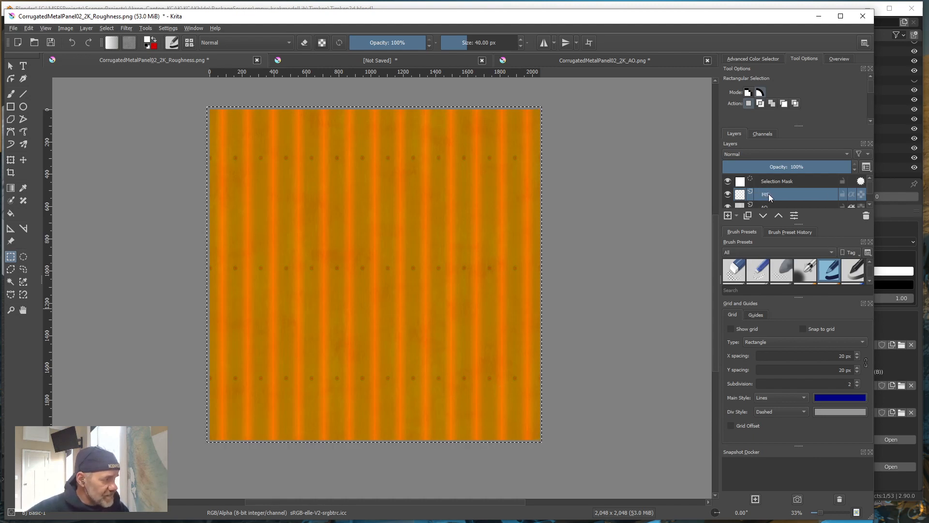
click(12, 214)
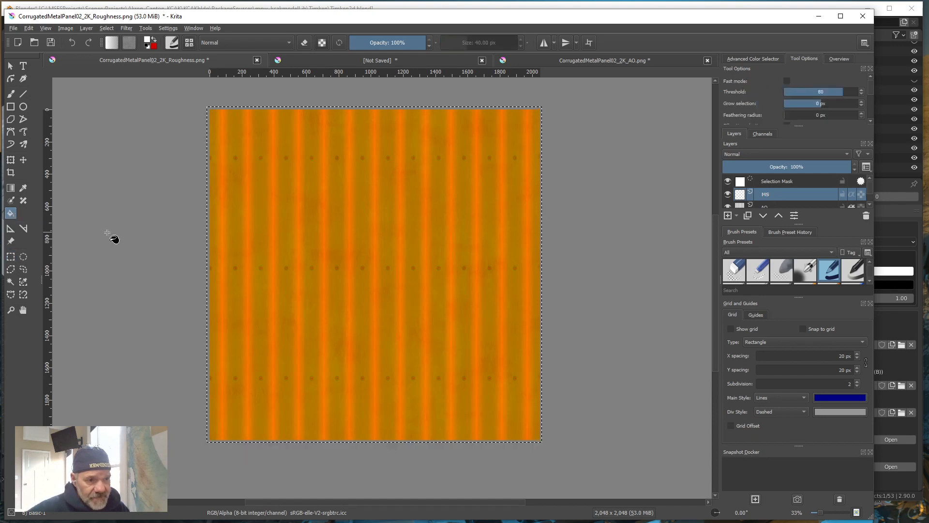
click(376, 233)
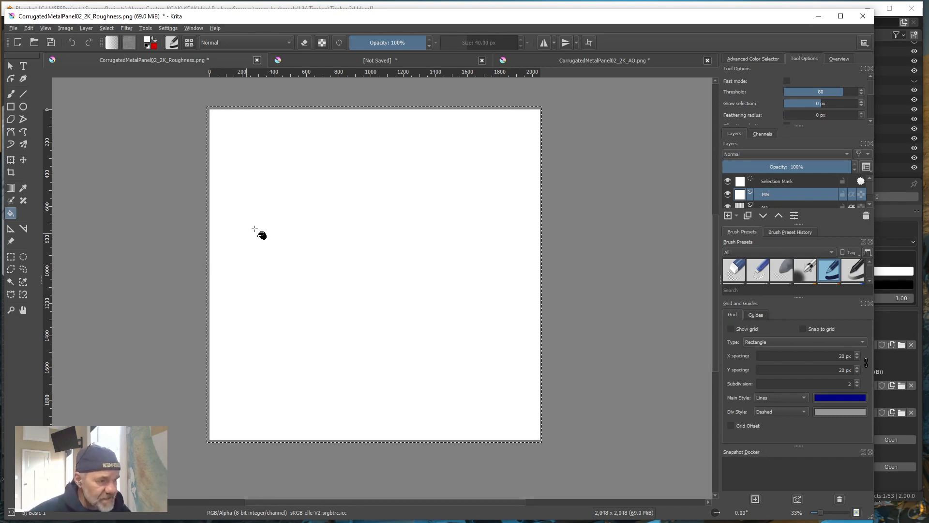
Turn off the MS layer's green, red and alpha channels in its layer properties, leaving only blue active.
click(10, 66)
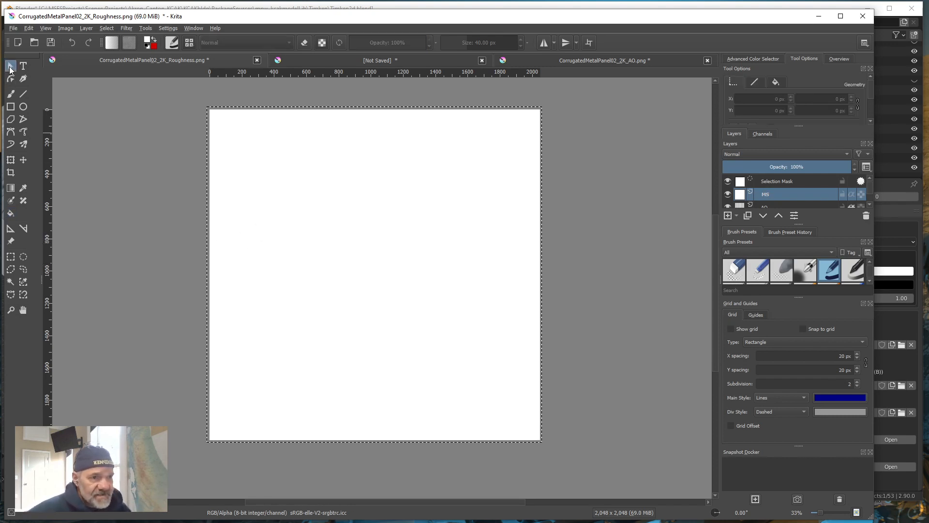
right_click(774, 194)
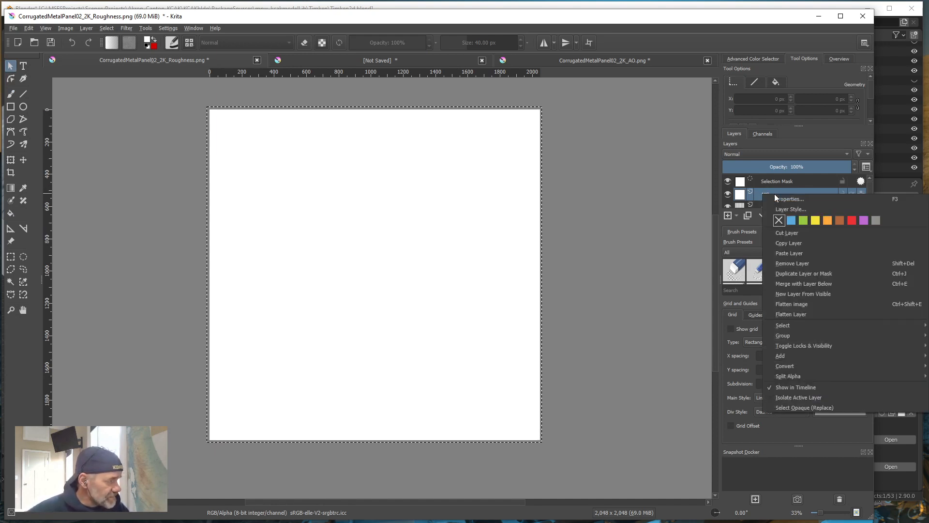
click(789, 199)
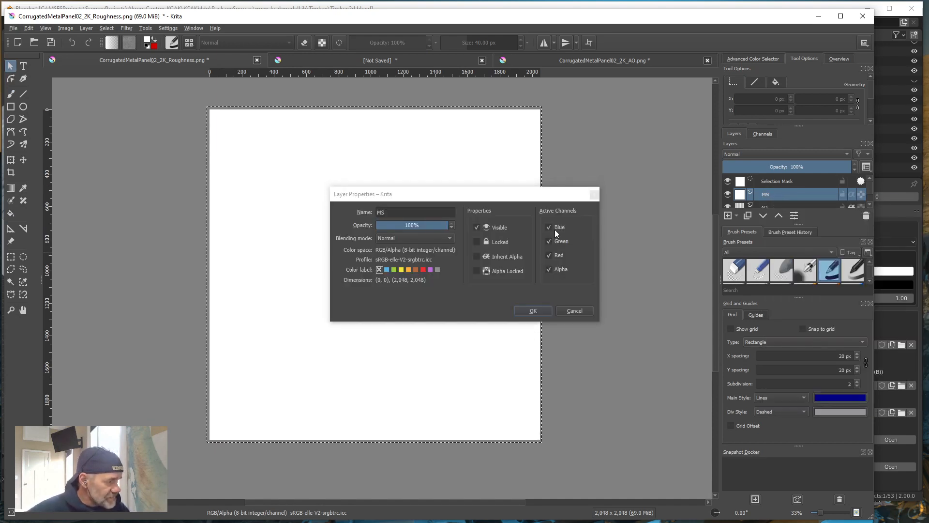
click(549, 256)
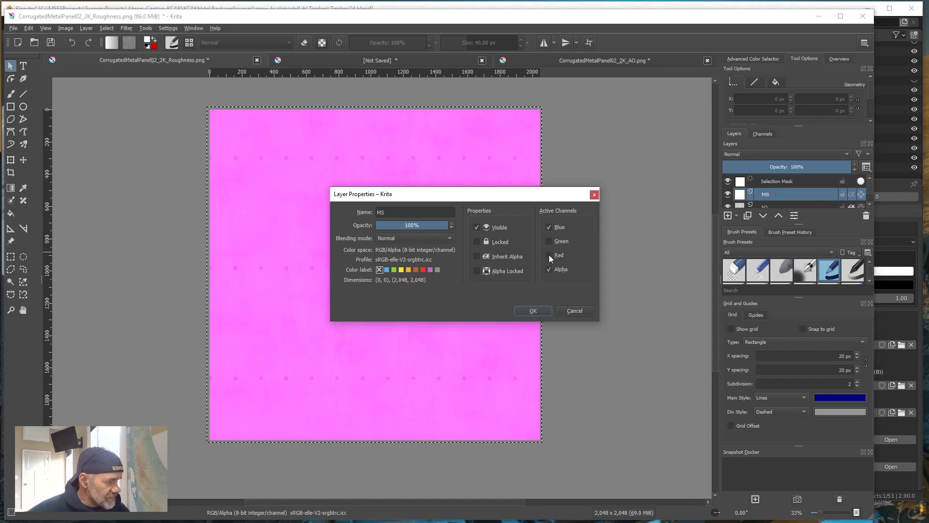
click(548, 270)
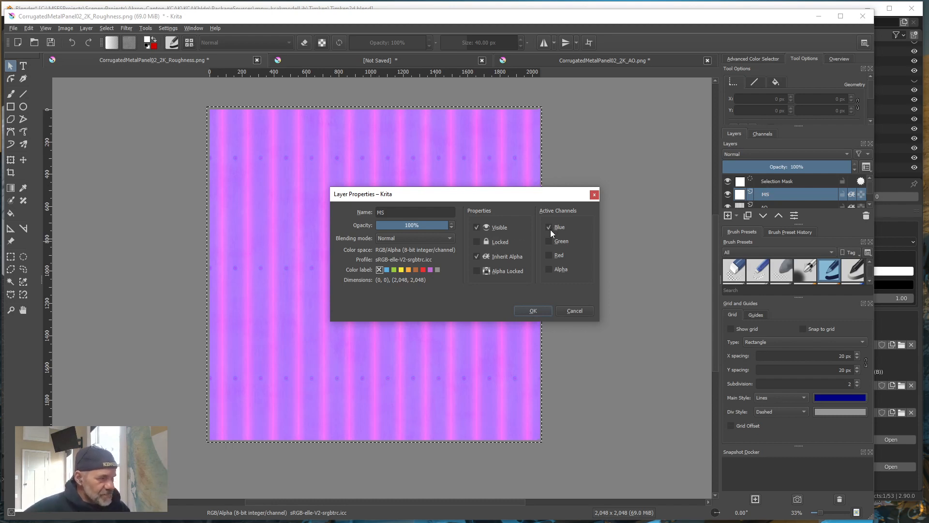
click(531, 310)
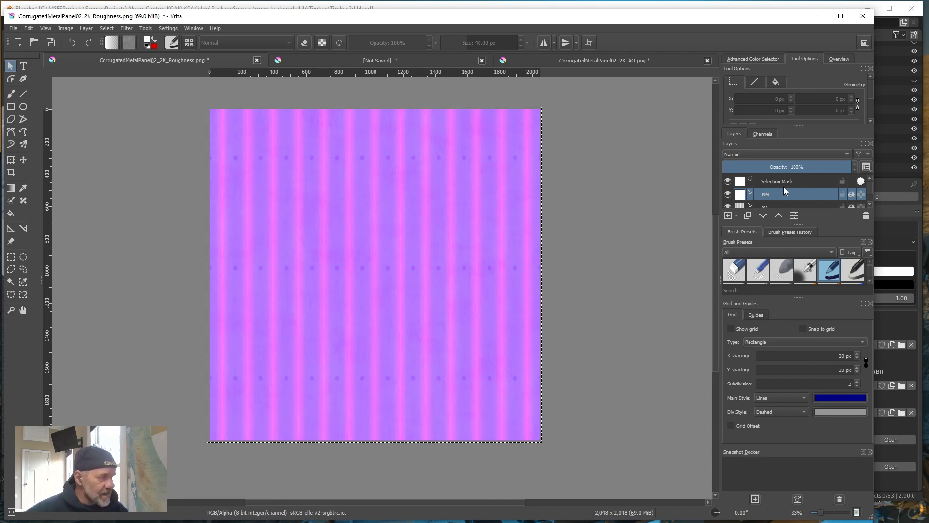
Remove the rectangular selection from the canvas.
scroll(774, 192, down, 2)
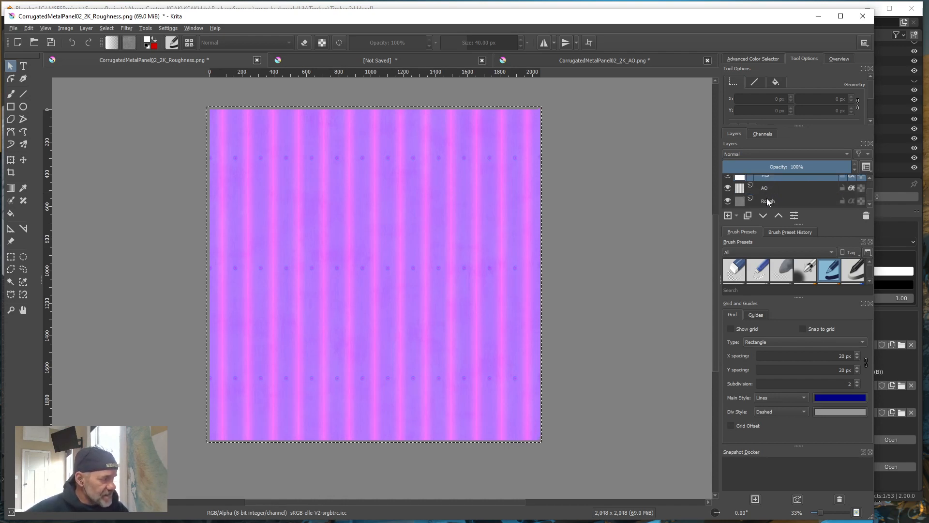
scroll(770, 200, up, 2)
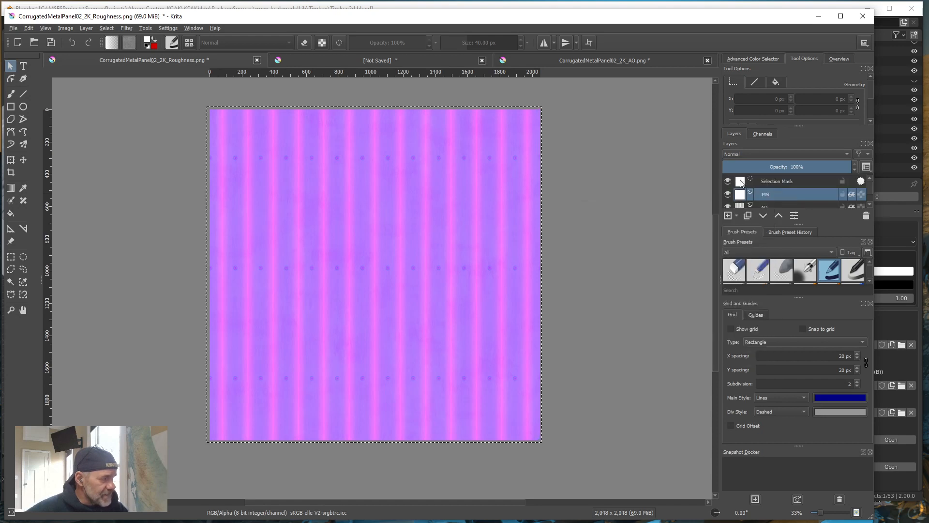
click(106, 28)
click(119, 49)
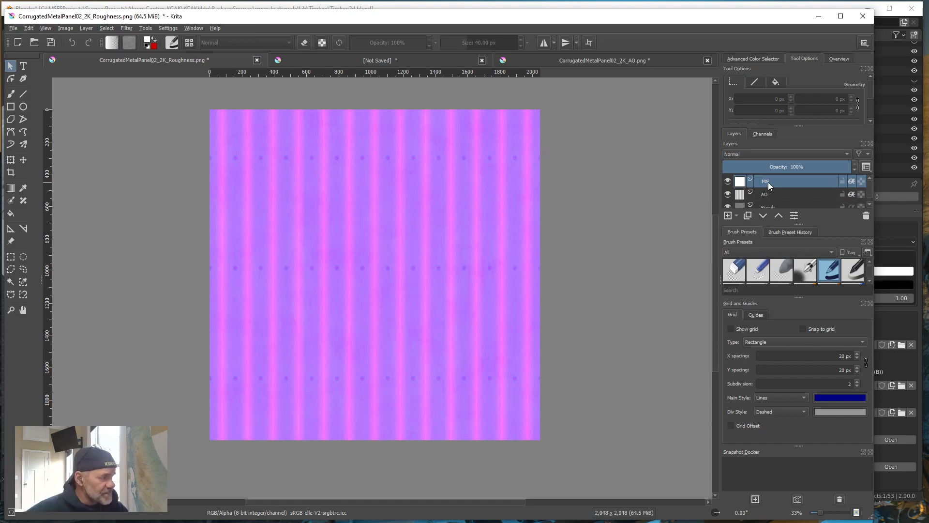
Export the packed image as CorrugatedMetalPanel02_2K_AORMs.png to the texture folder, keeping the offered PNG options.
mouse_move(768, 186)
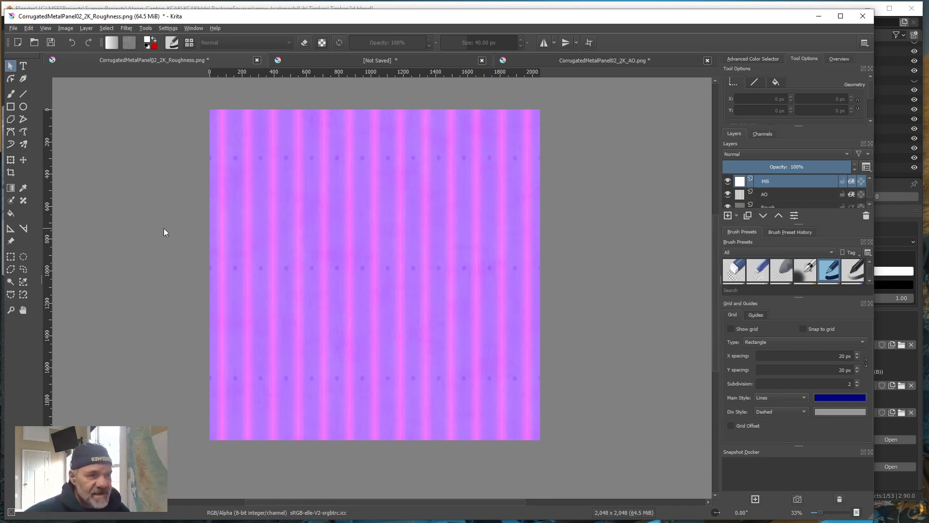
click(13, 28)
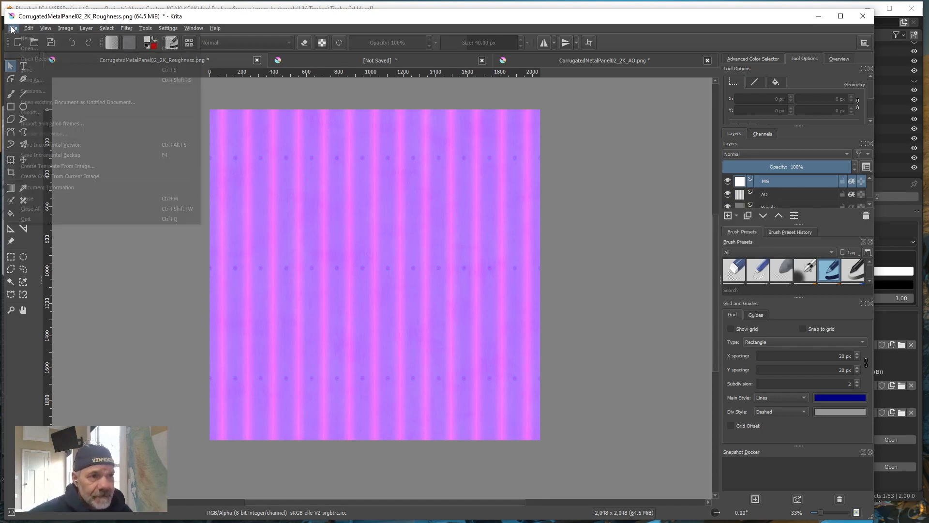
click(32, 112)
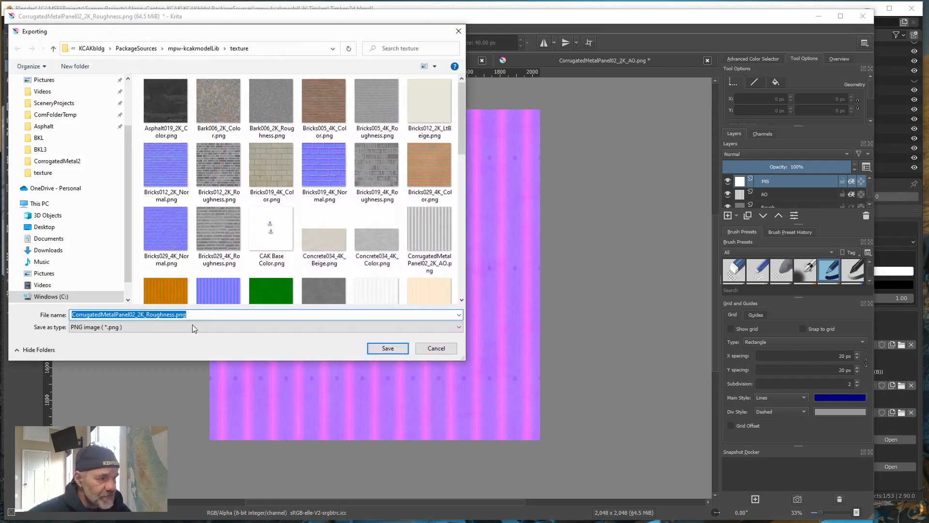
click(147, 315)
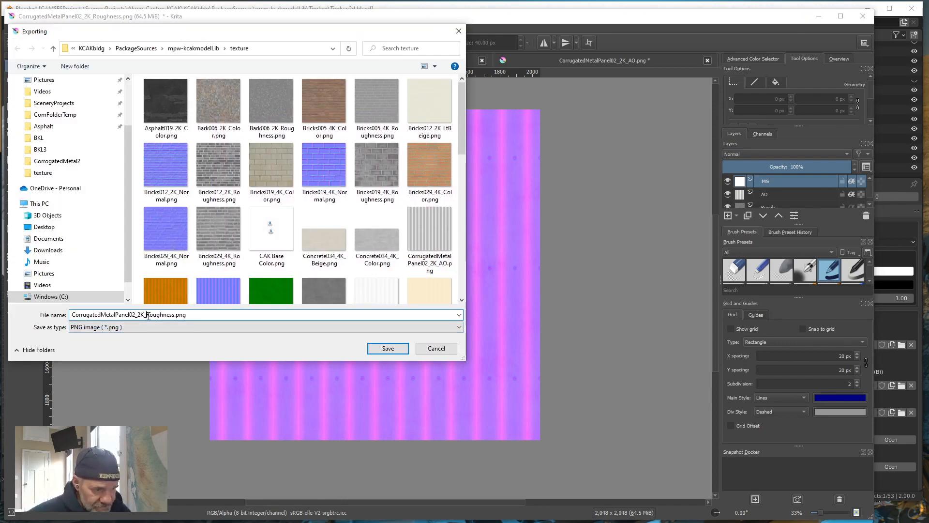
drag(146, 315, 177, 316)
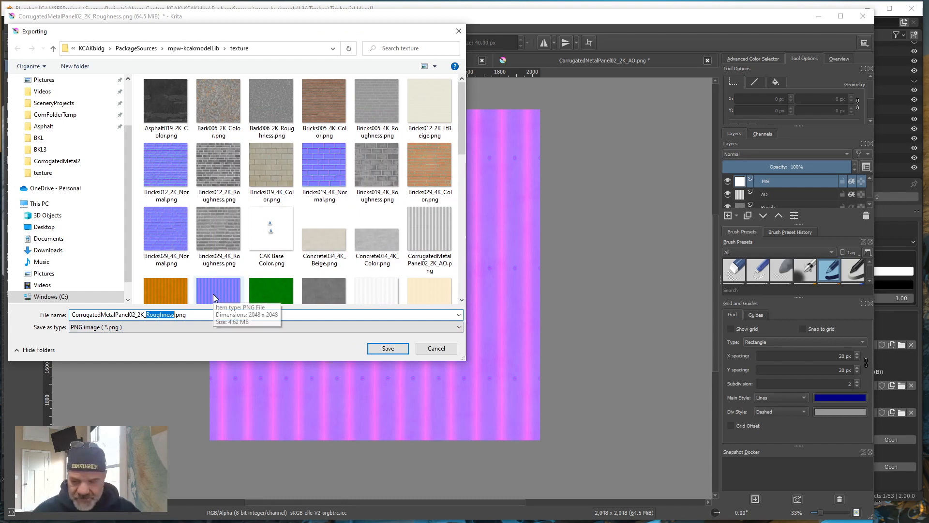
text(AO)
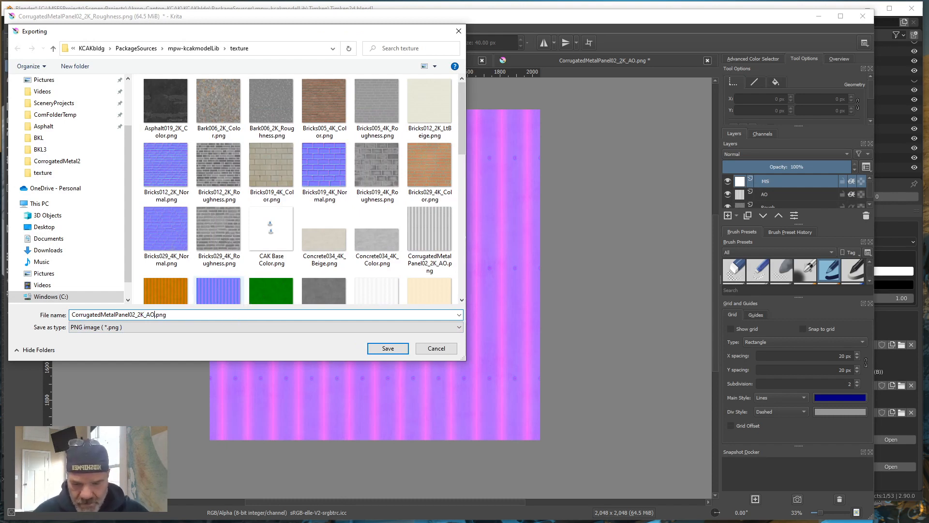
text(R)
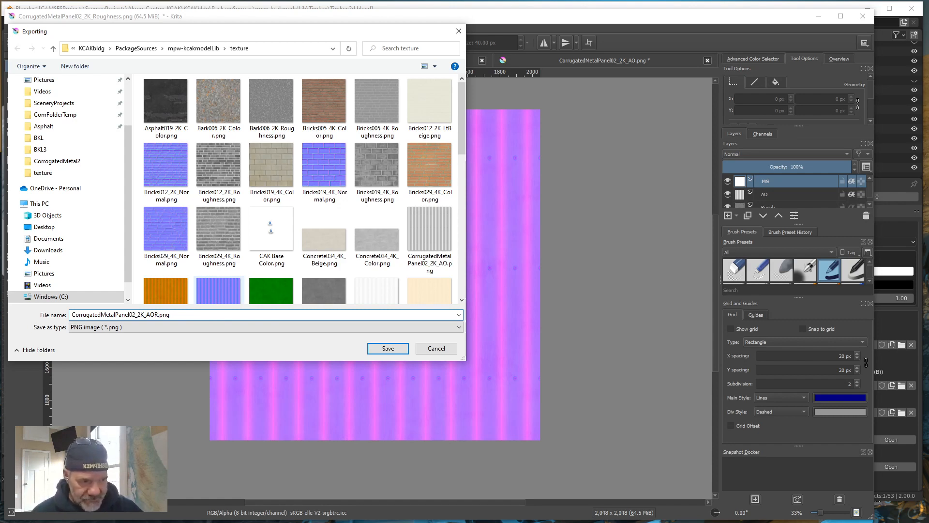
text(M)
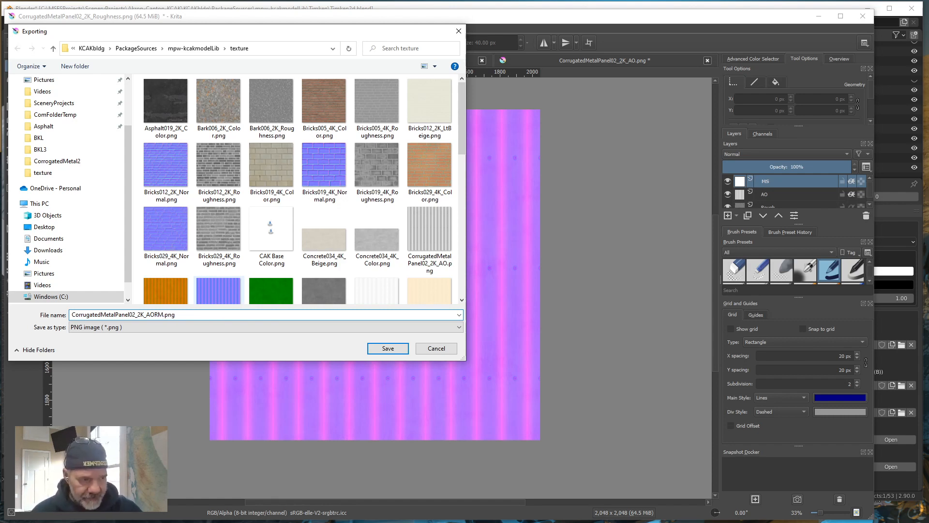
text(s)
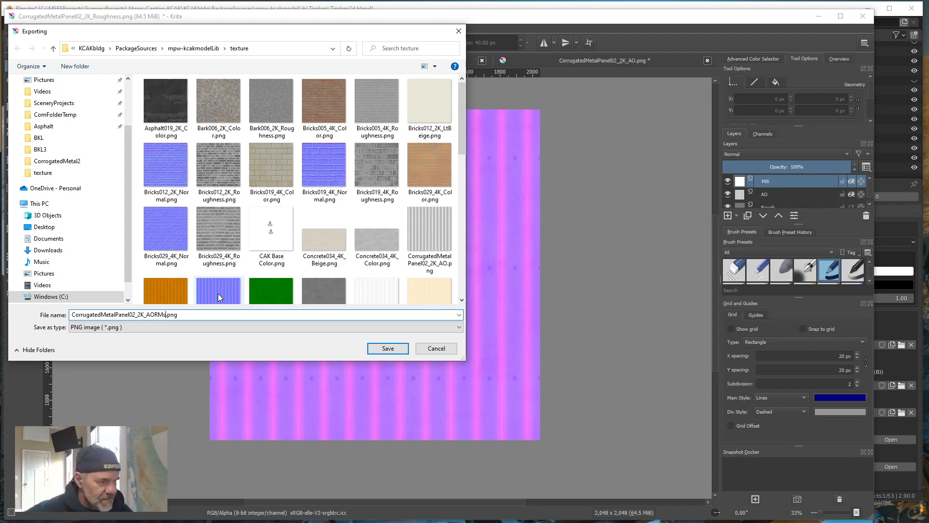
click(387, 348)
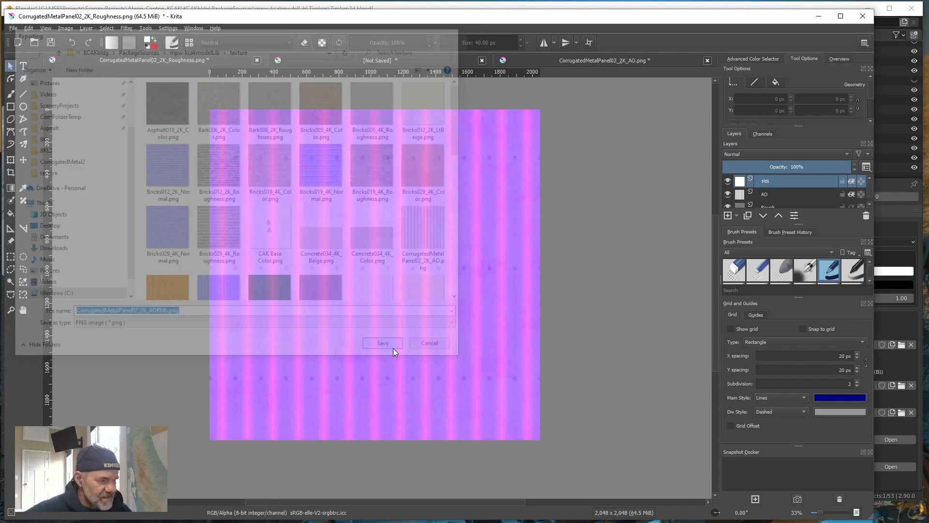
click(591, 401)
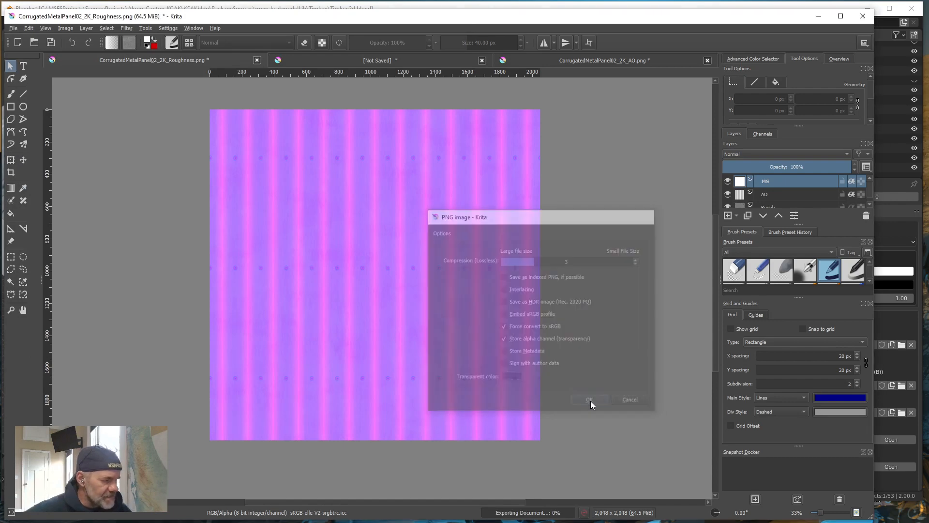
Switch to Blender and replace the DoorShed material's metallic texture map with CorrugatedMetalPanel02_2K_AORMs.png from the texture folder.
click(821, 17)
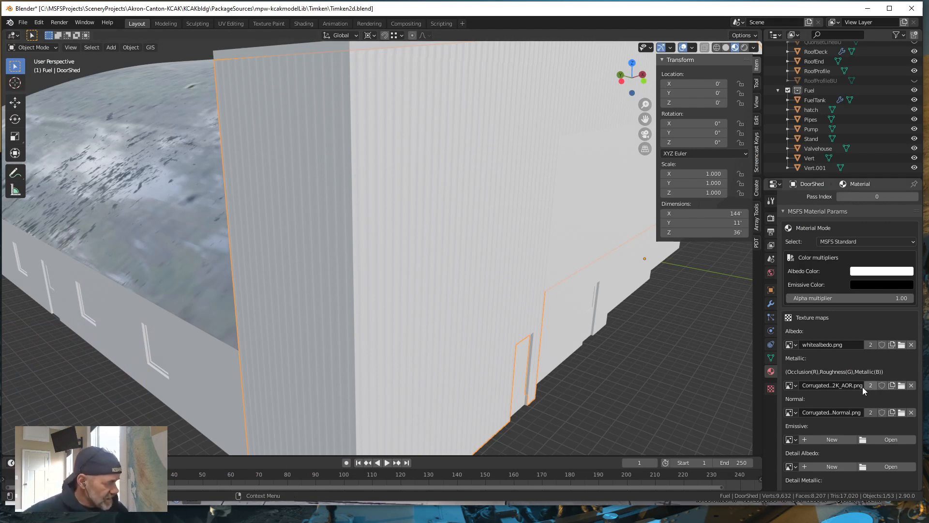
click(914, 387)
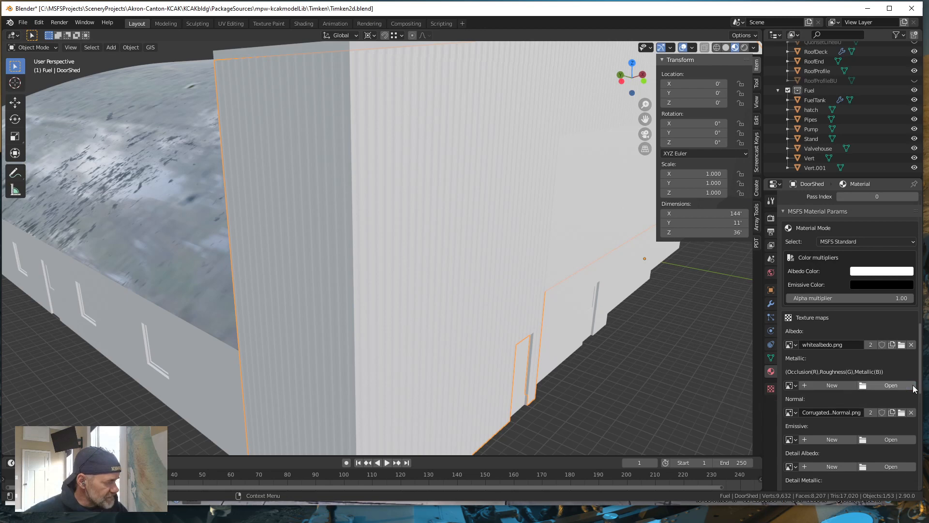
click(889, 386)
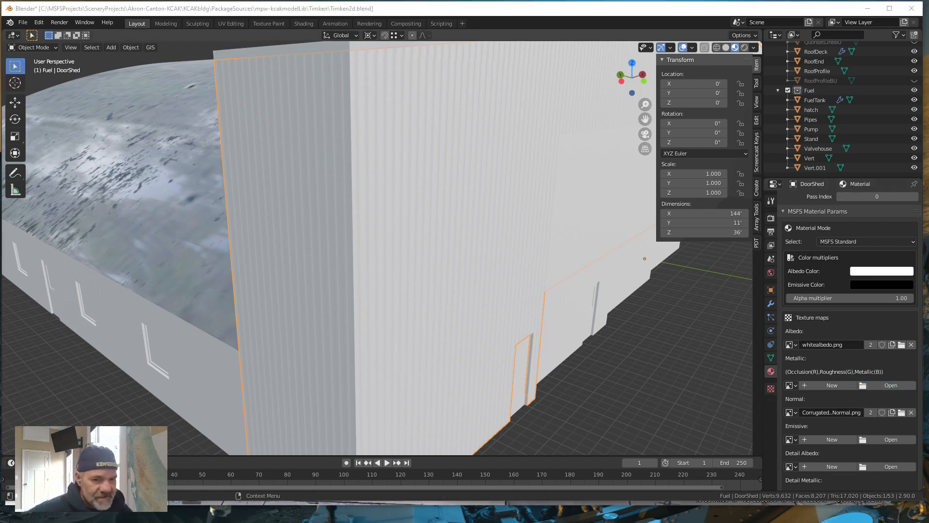
drag(1, 169, 333, 102)
click(162, 305)
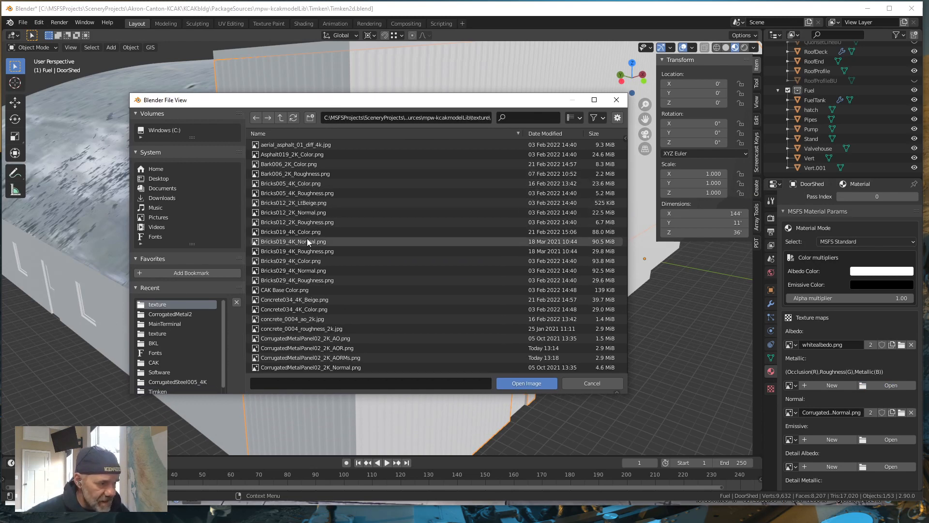
scroll(373, 297, down, 2)
scroll(373, 295, down, 2)
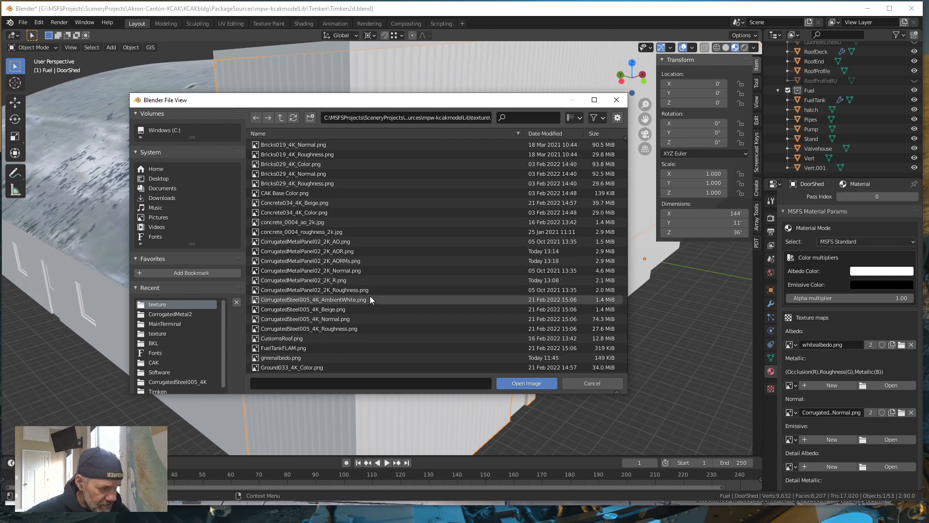
click(347, 261)
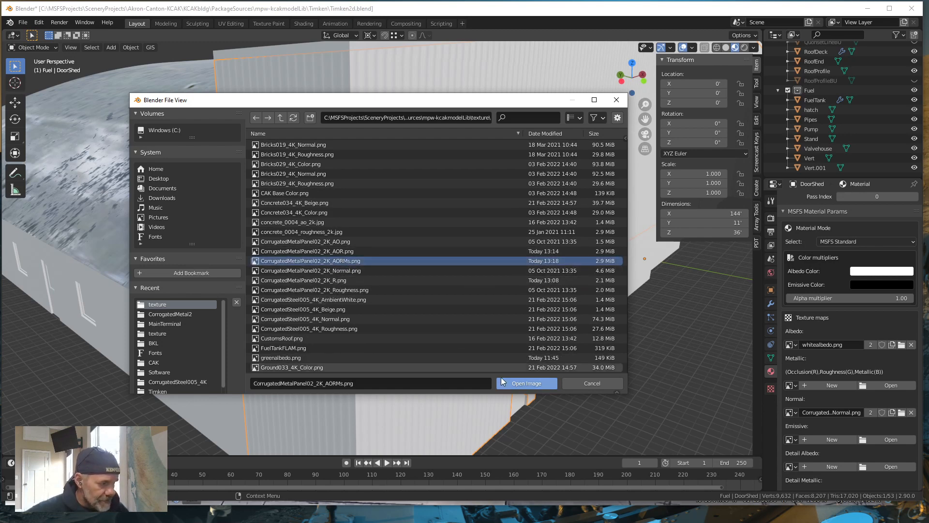
click(523, 383)
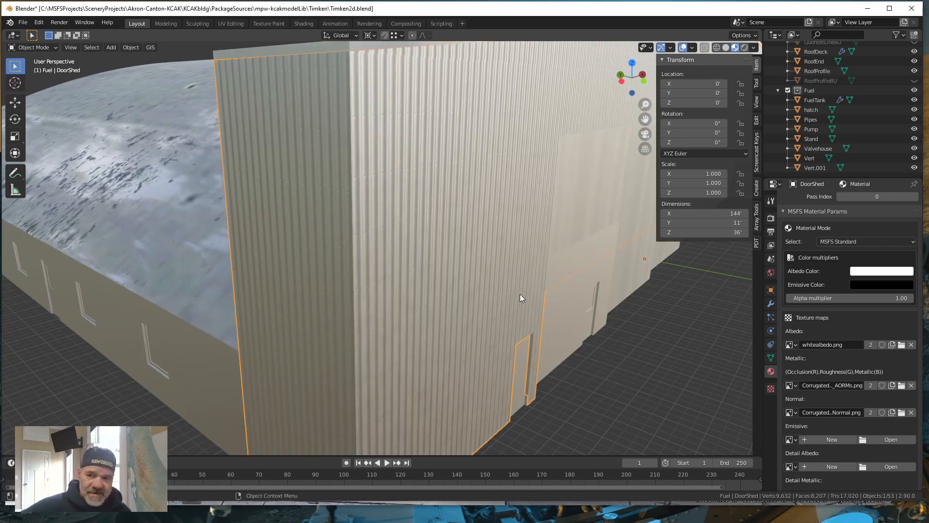
Examine the corrugated DoorShed walls from near and far, and check which material the OfficeWall object uses.
mouse_move(449, 344)
mouse_down()
mouse_move(454, 338)
mouse_move(447, 345)
mouse_up()
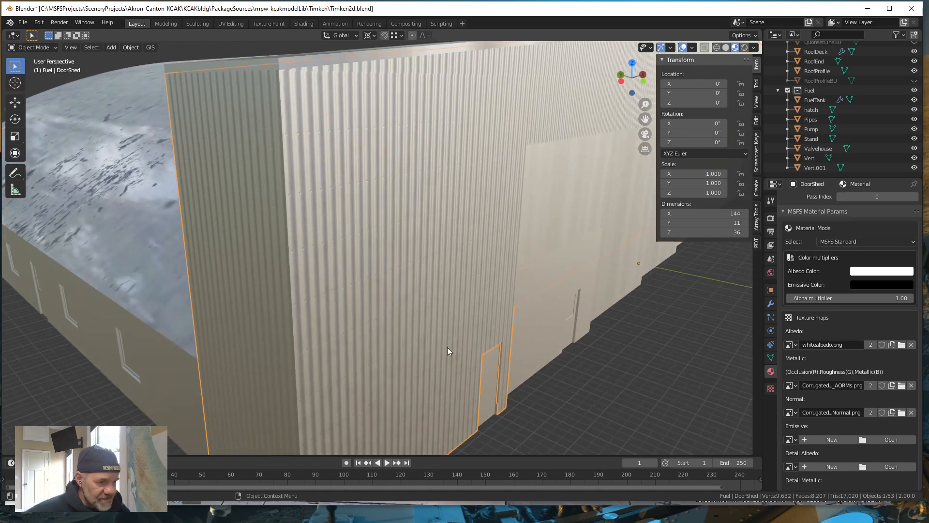
scroll(463, 345, down, 4)
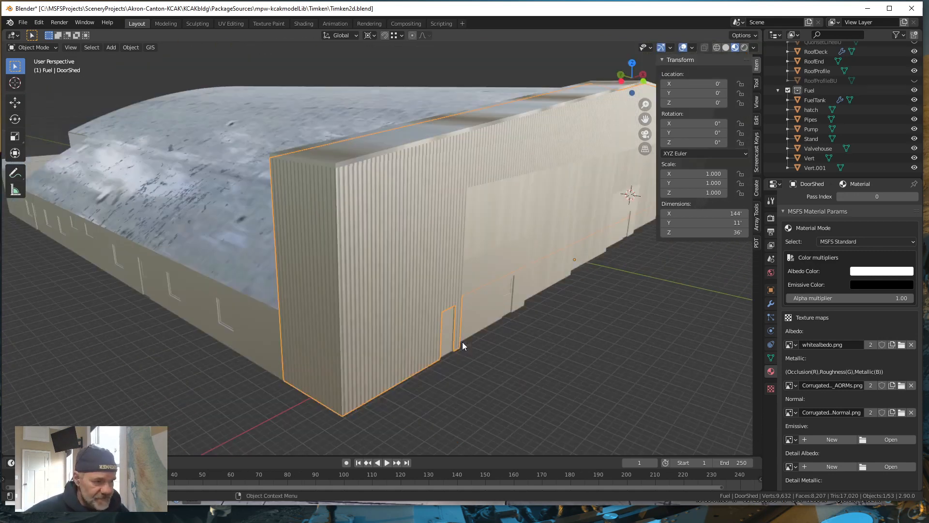
click(263, 342)
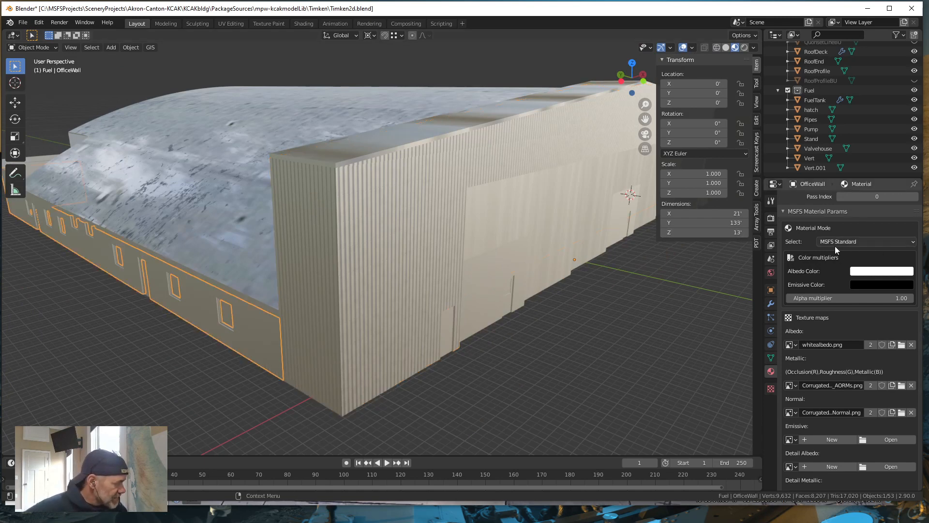
scroll(850, 291, up, 3)
scroll(850, 291, up, 14)
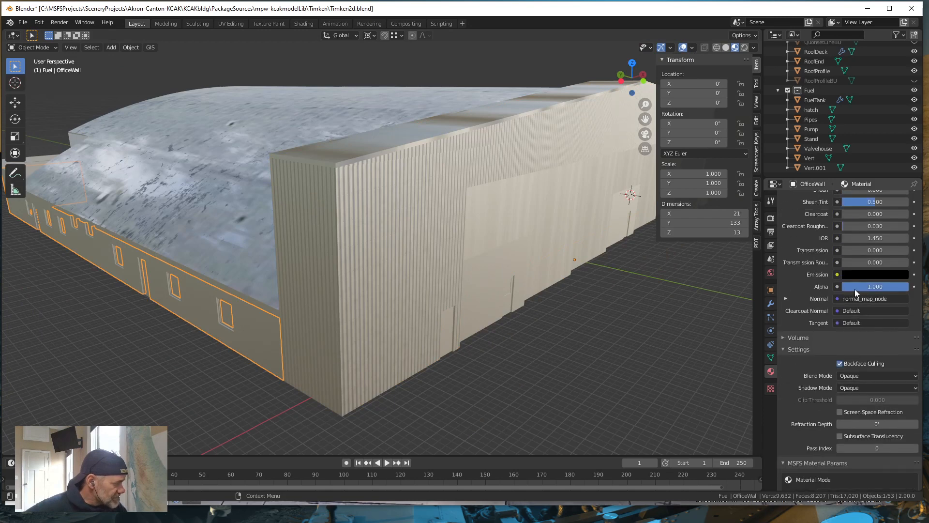
scroll(857, 289, up, 11)
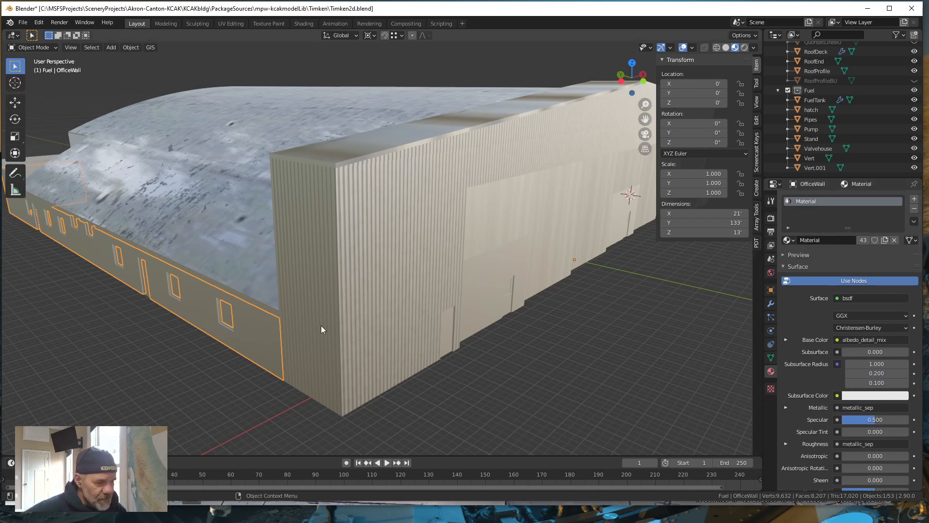
click(377, 314)
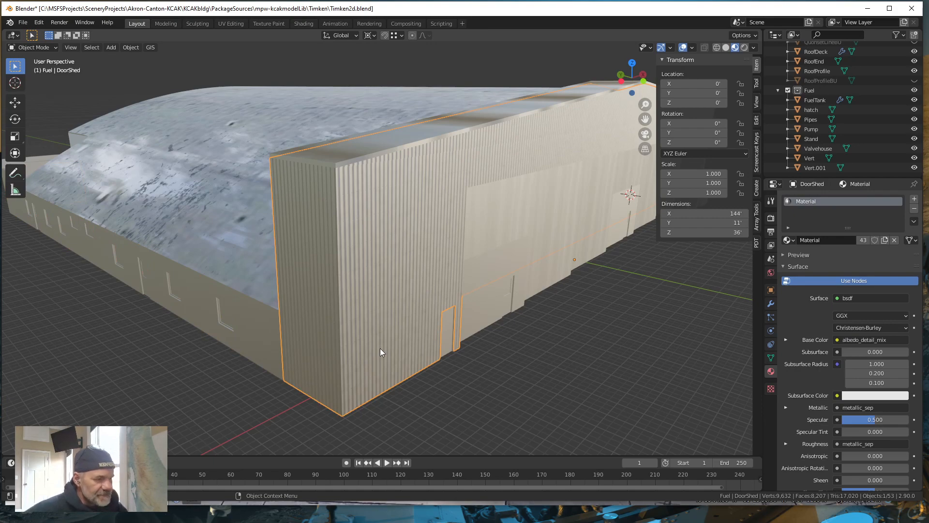
scroll(388, 339, down, 3)
scroll(389, 339, up, 6)
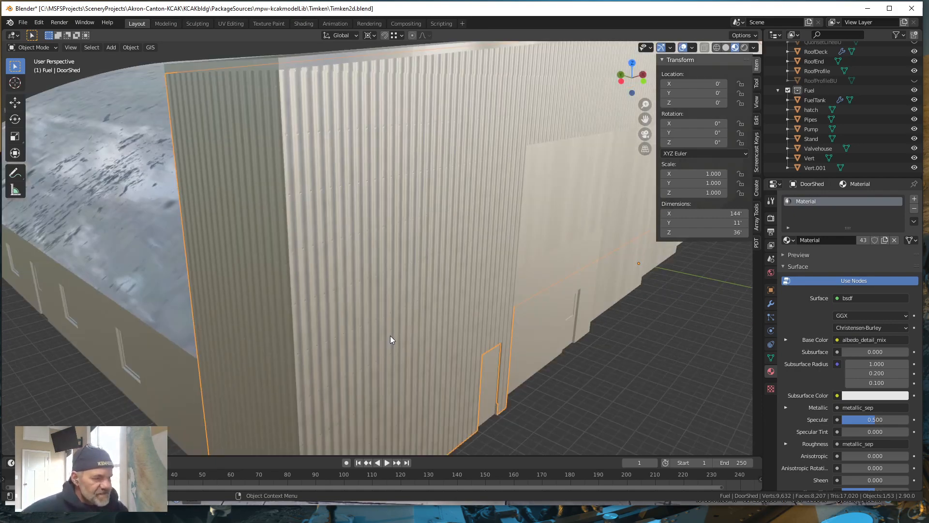
scroll(390, 335, left, 5)
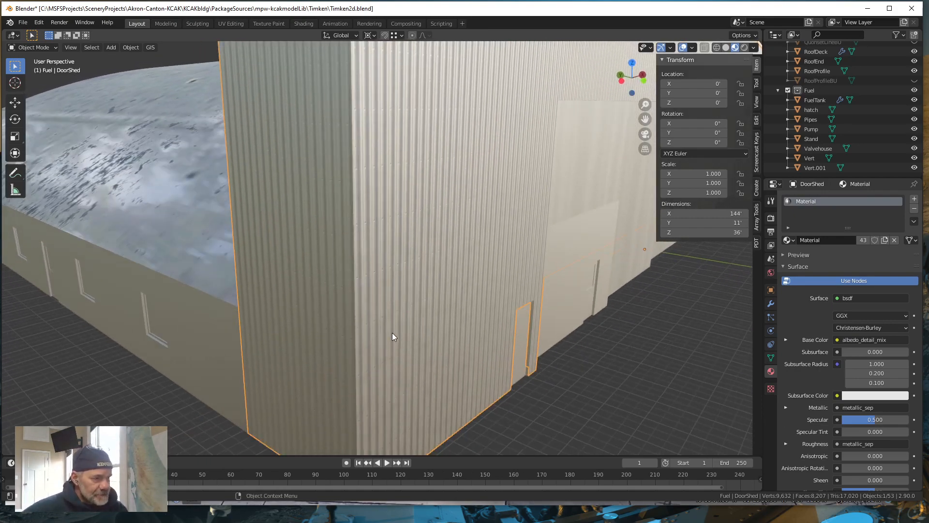
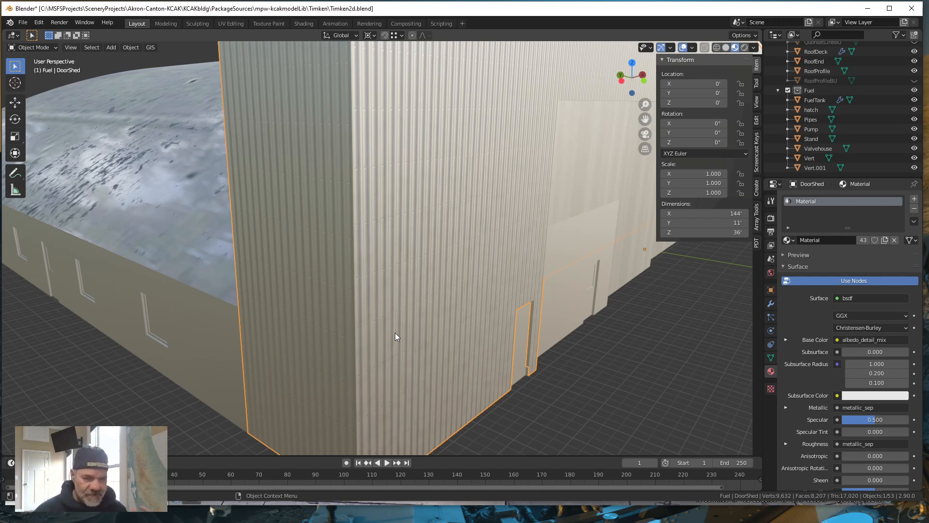
scroll(395, 333, down, 5)
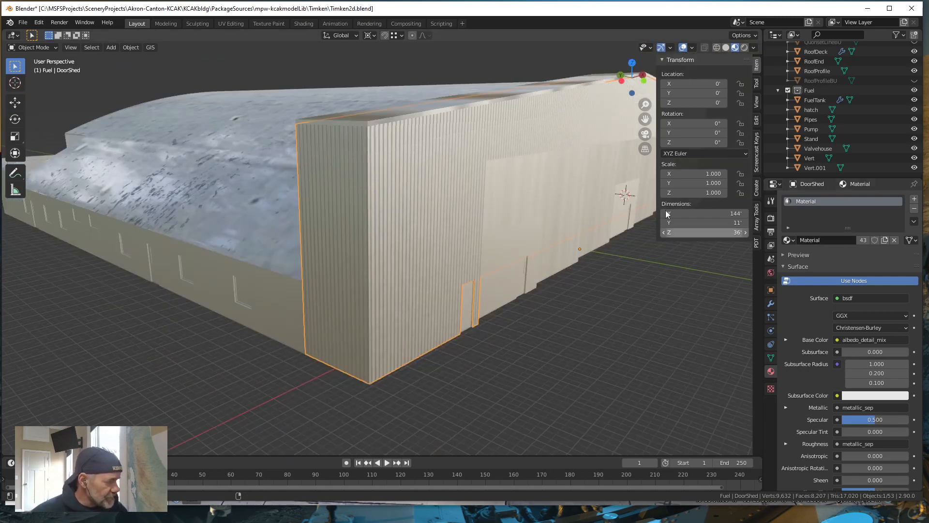
Replace the DoorShed material's albedo texture with greenalbedo.png from the texture folder and view the shed from both ends.
scroll(870, 377, down, 15)
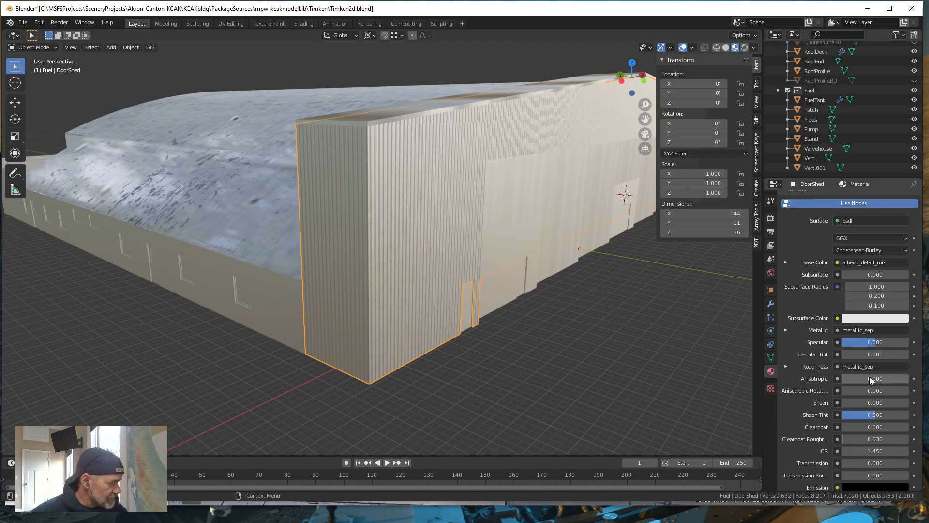
scroll(870, 376, down, 8)
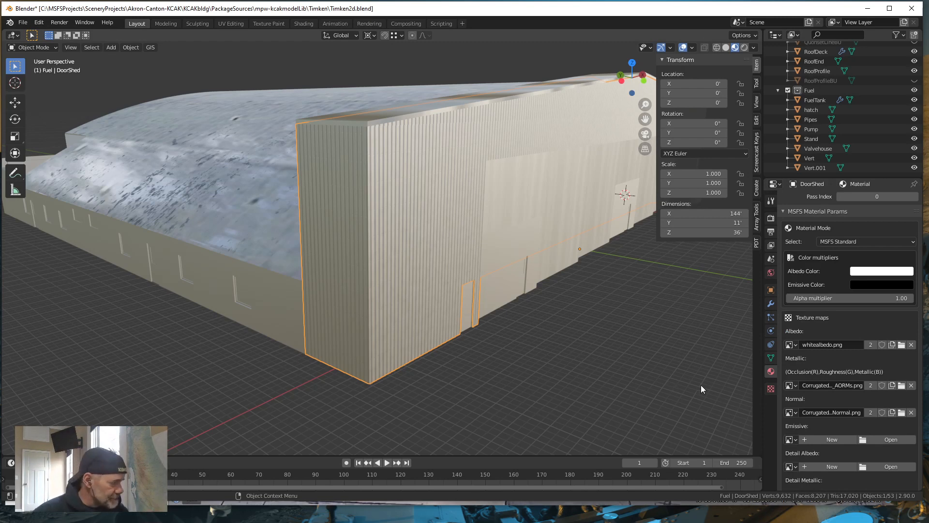
click(911, 345)
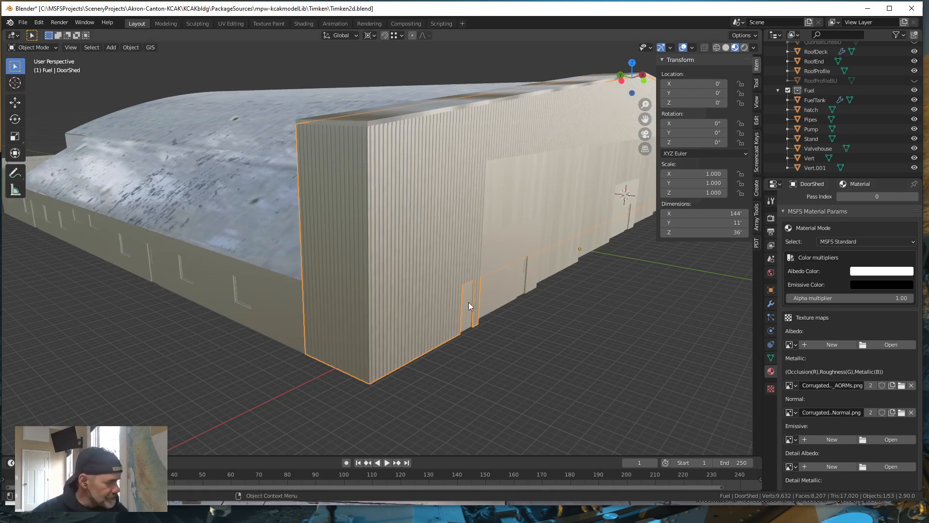
click(890, 345)
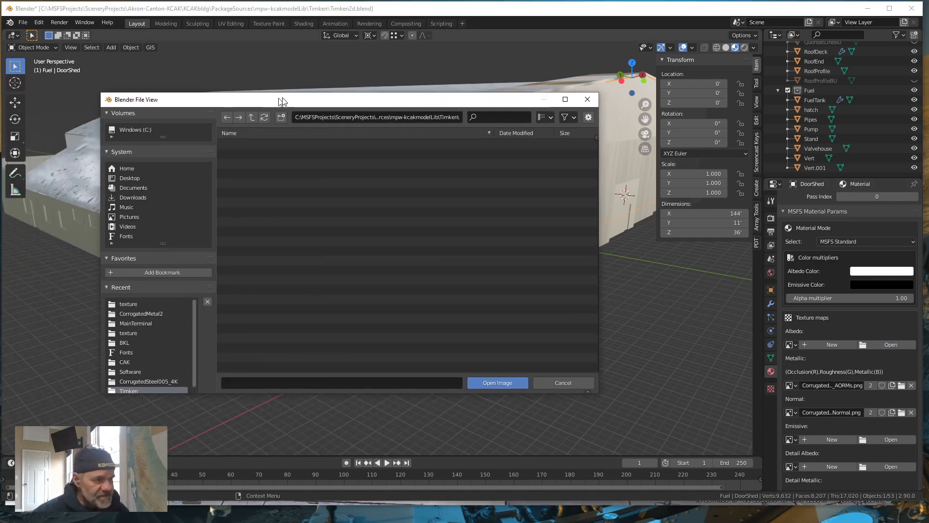
click(156, 298)
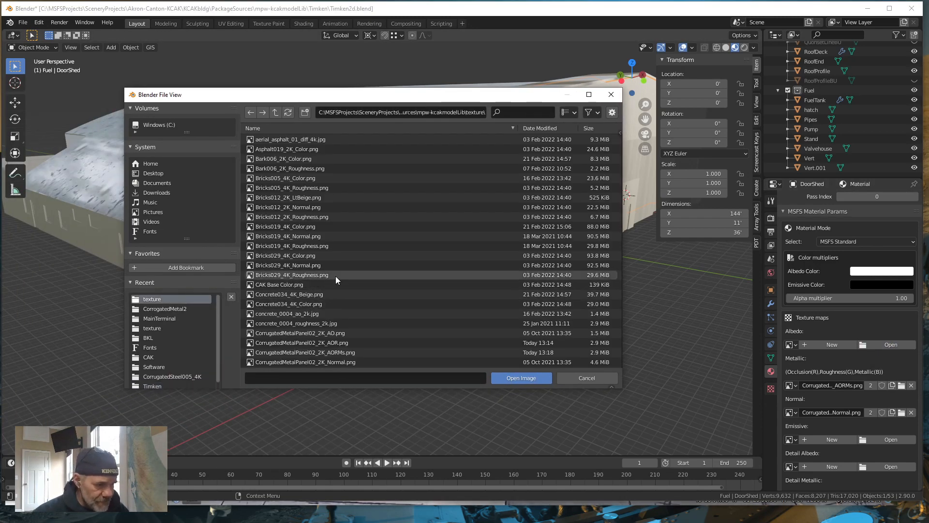
scroll(339, 275, down, 4)
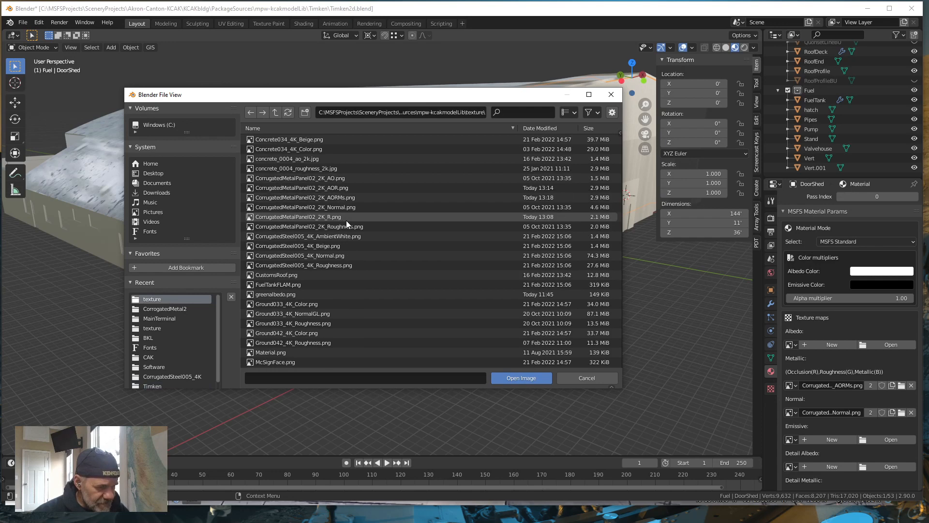
click(271, 294)
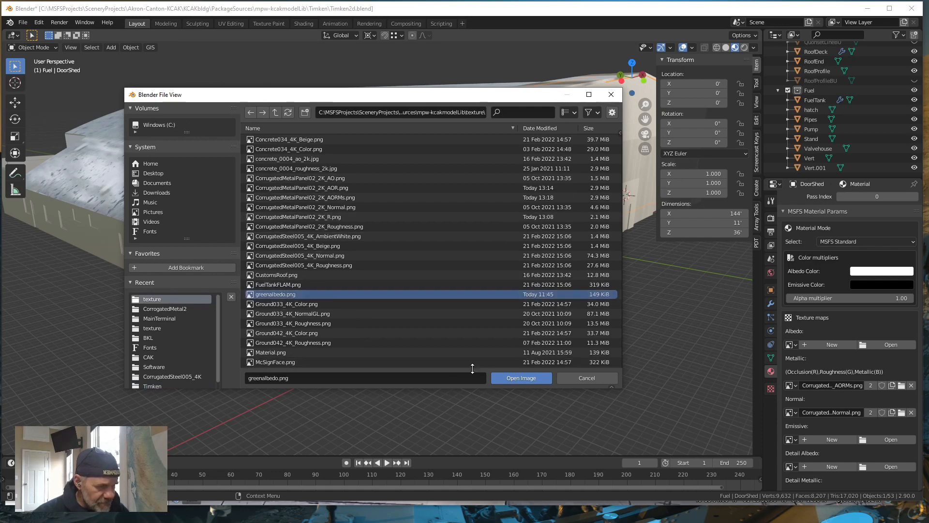
click(521, 378)
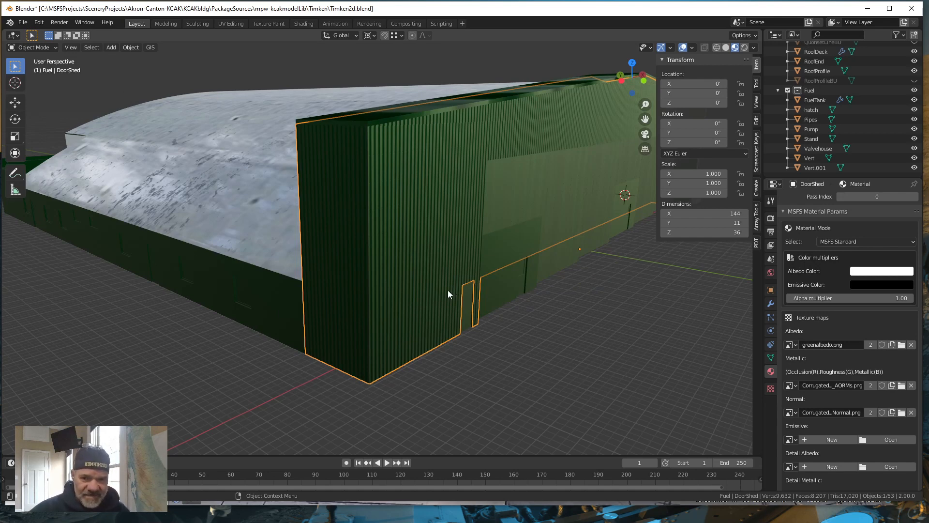
drag(374, 344, 252, 344)
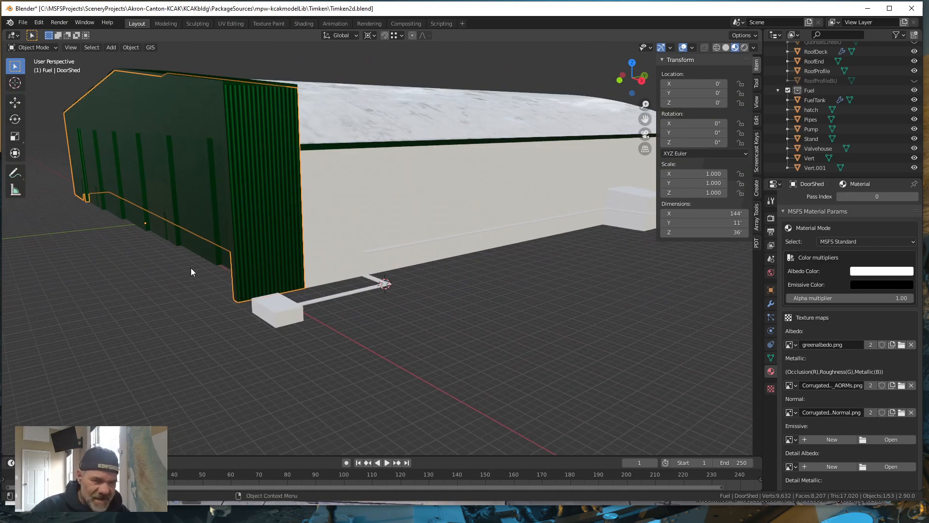
drag(191, 272, 311, 274)
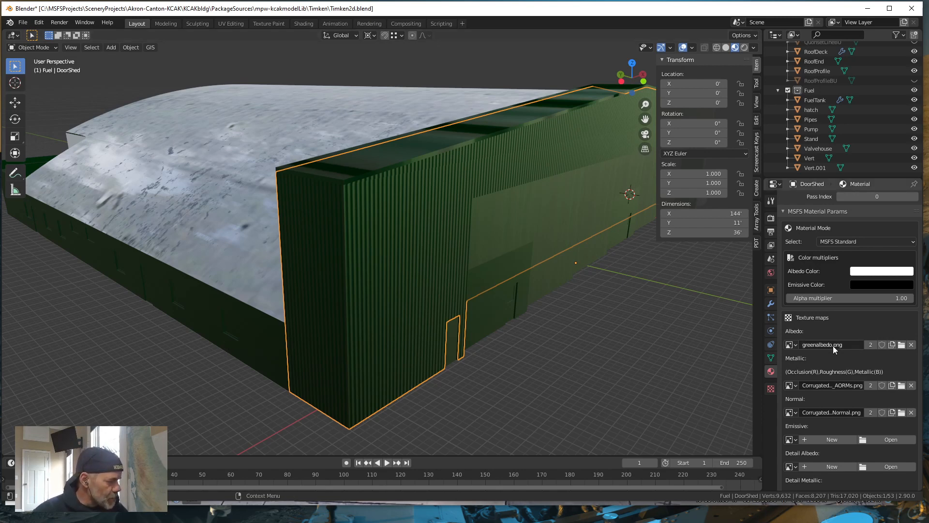
Replace the DoorShed material's green albedo texture with whitealbedo.png from the texture folder.
click(911, 345)
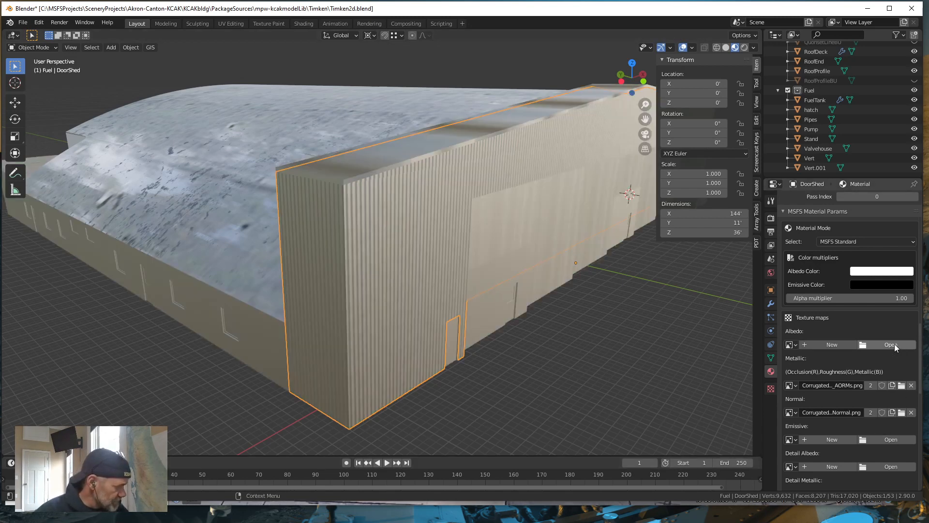
click(879, 353)
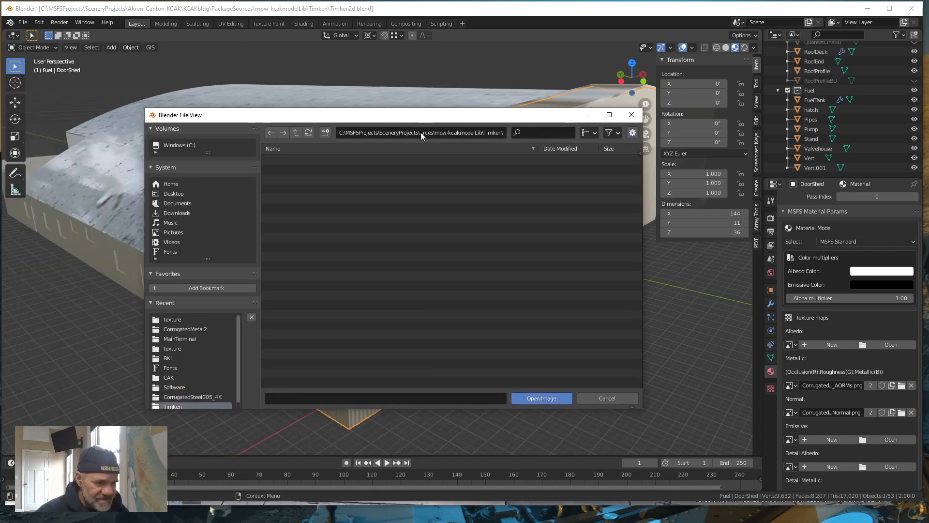
click(173, 320)
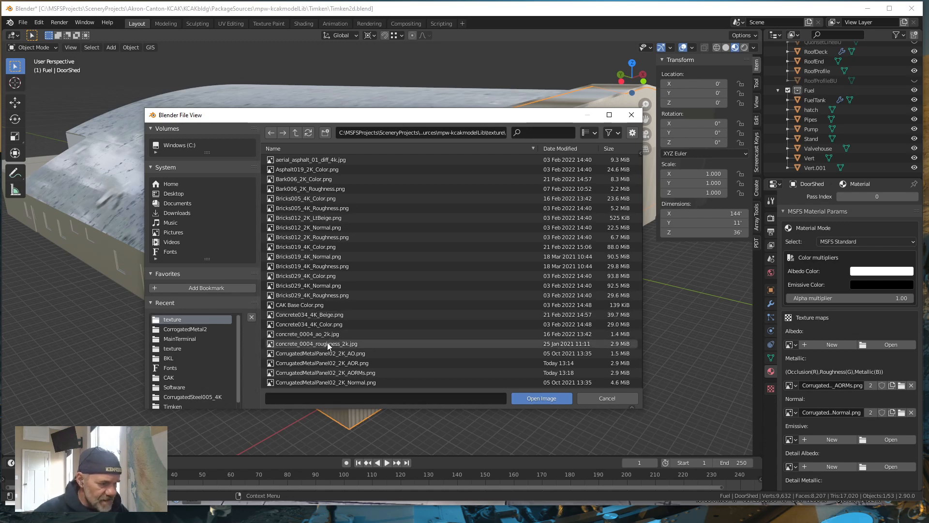
scroll(327, 344, down, 12)
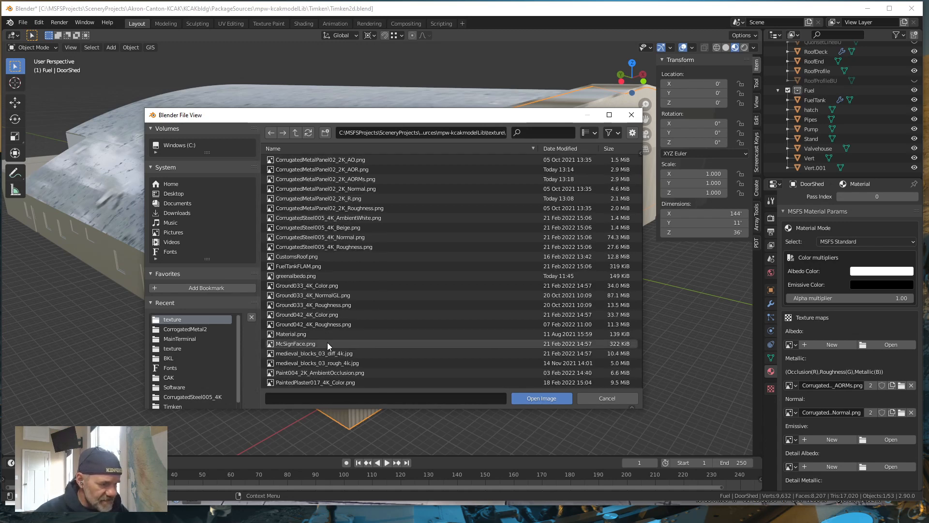
scroll(327, 343, down, 3)
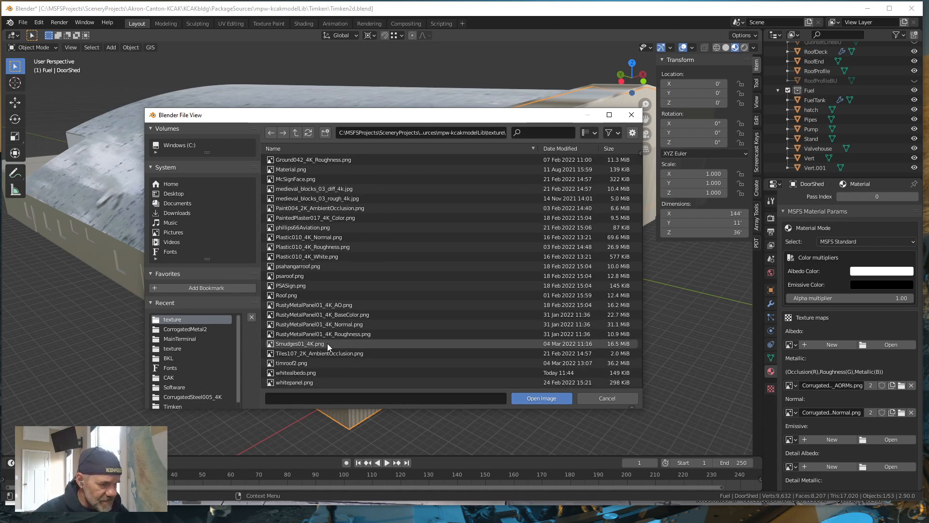
click(290, 372)
click(539, 396)
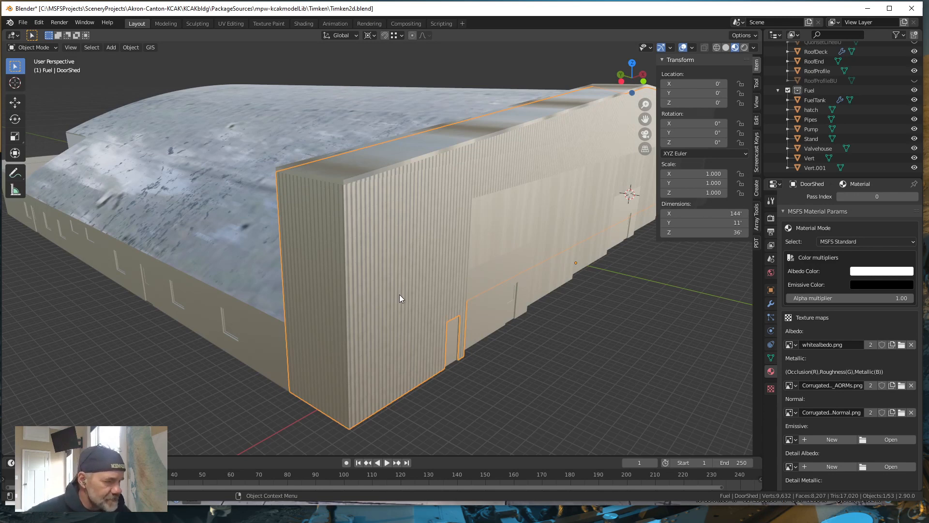
scroll(399, 293, up, 3)
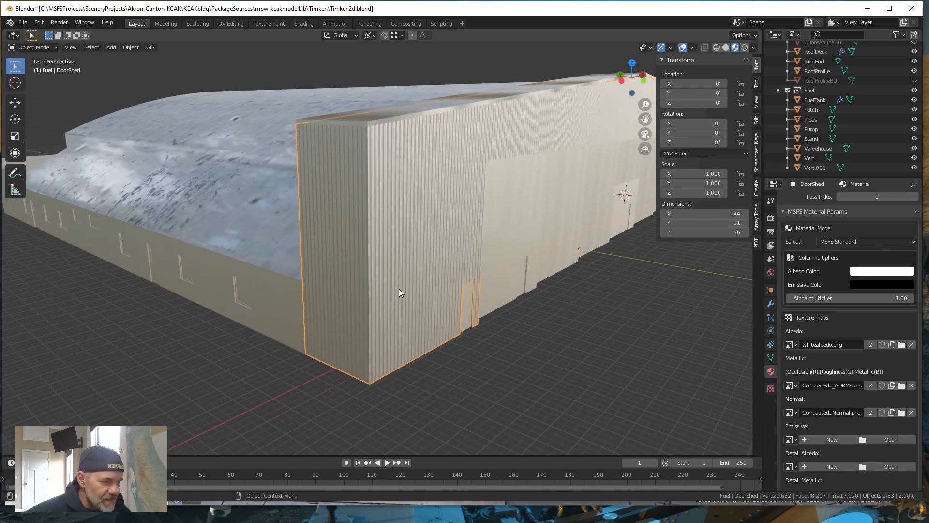
mouse_move(463, 322)
mouse_down()
mouse_move(475, 323)
mouse_move(460, 325)
mouse_up()
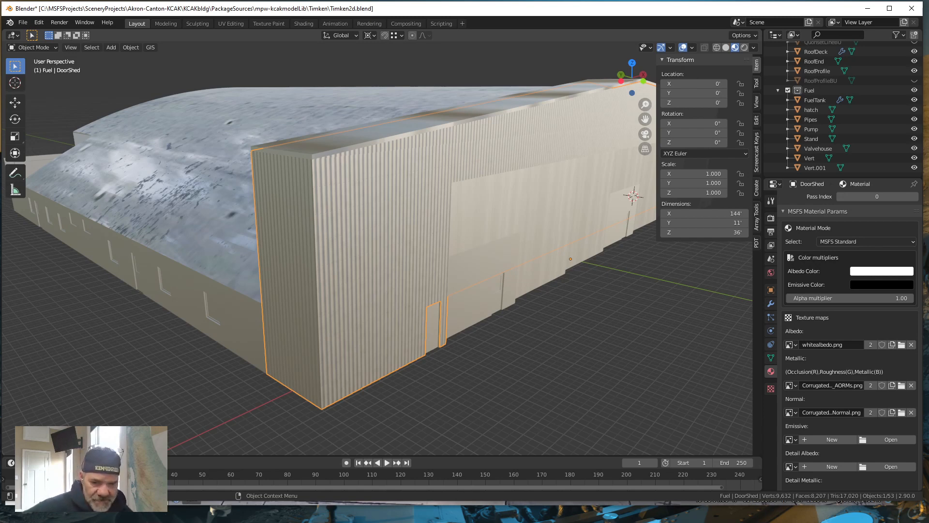
Switch to Krita, hide the MS layer of the packed texture, and add a paint layer named Mf above it.
key(alt+Tab)
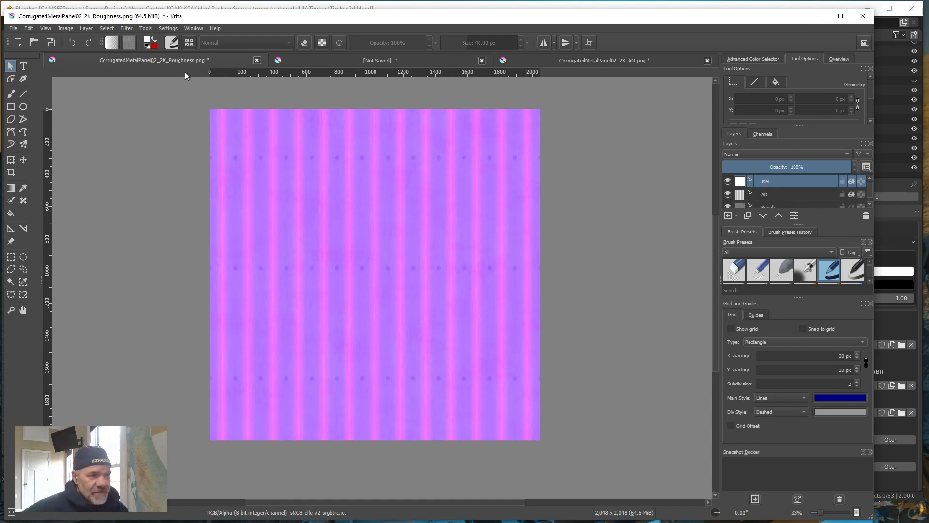
click(728, 180)
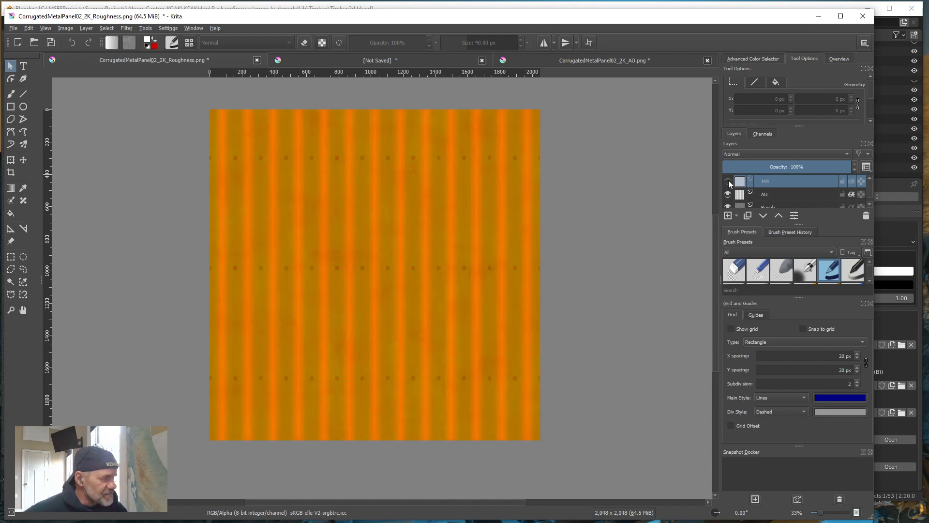
click(85, 28)
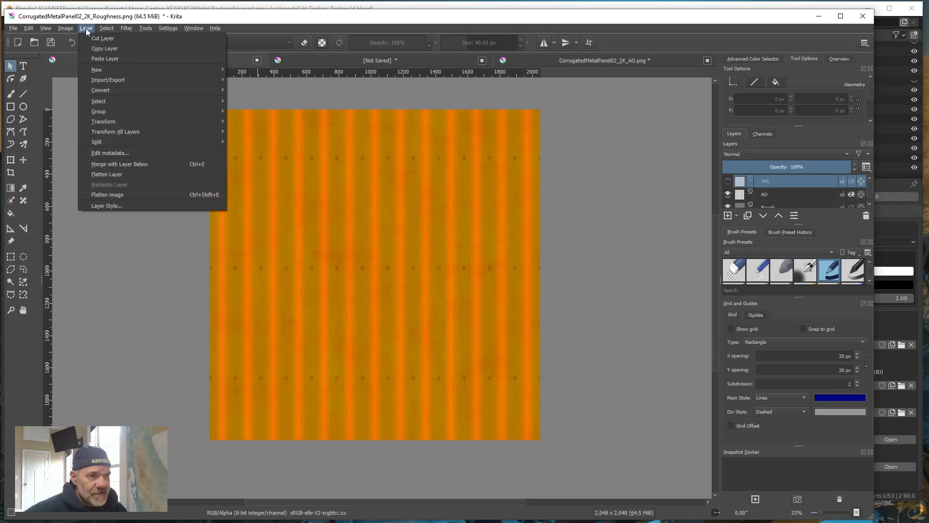
mouse_move(101, 70)
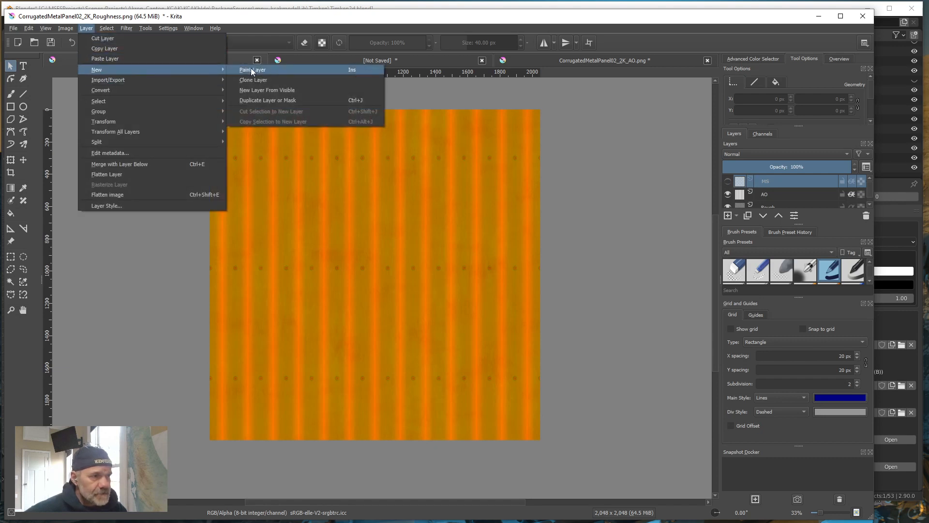
click(250, 70)
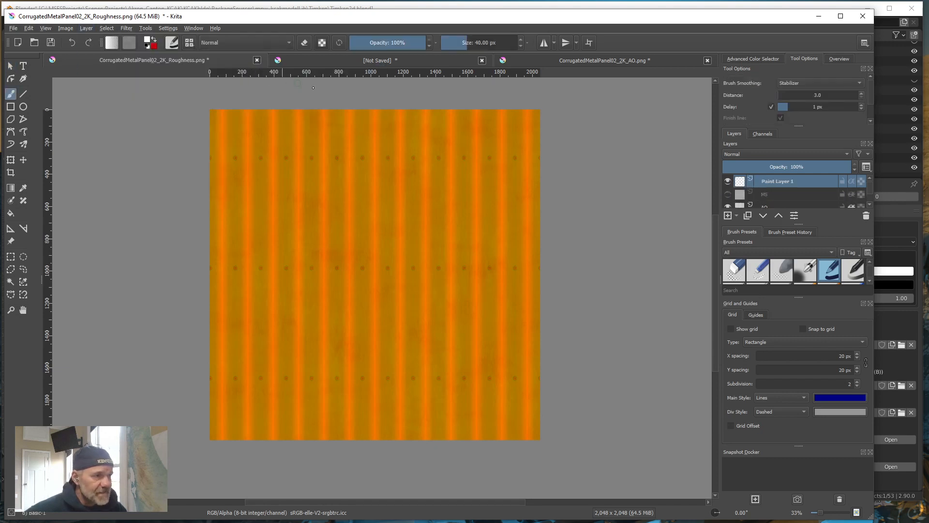
double_click(772, 181)
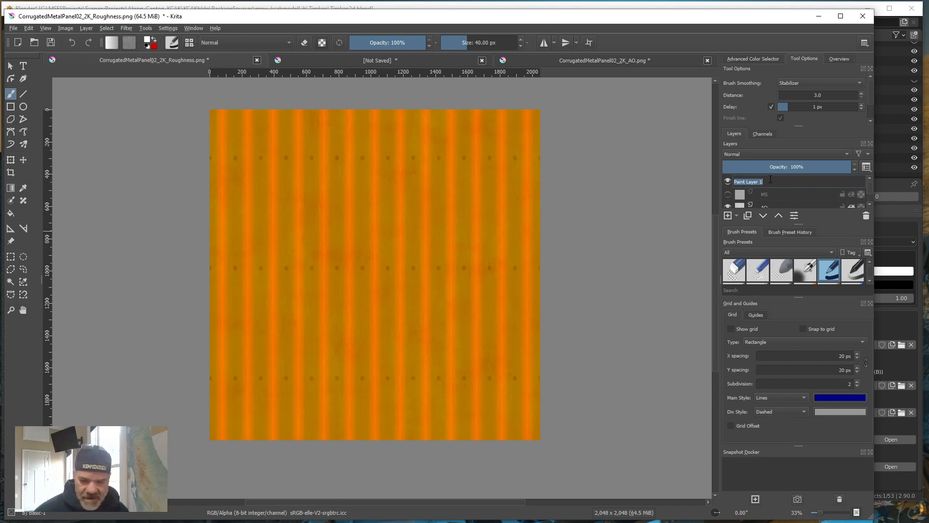
text(M)
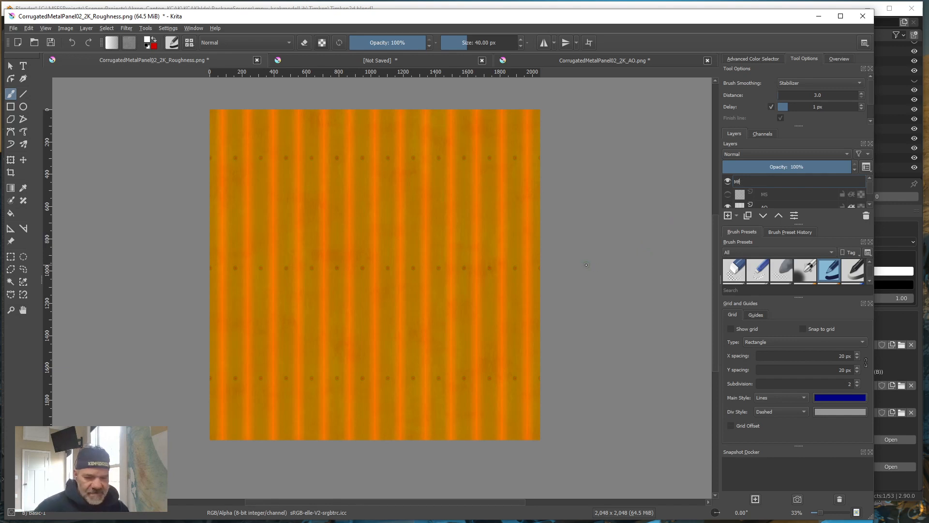
key(Return)
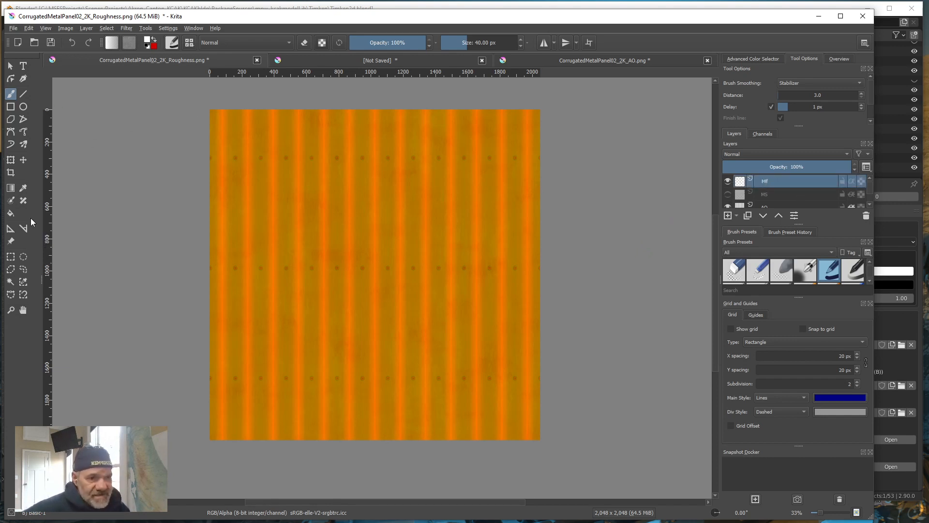
Select the whole canvas with a rectangular selection and fill the Mf layer with black (#000000).
click(10, 256)
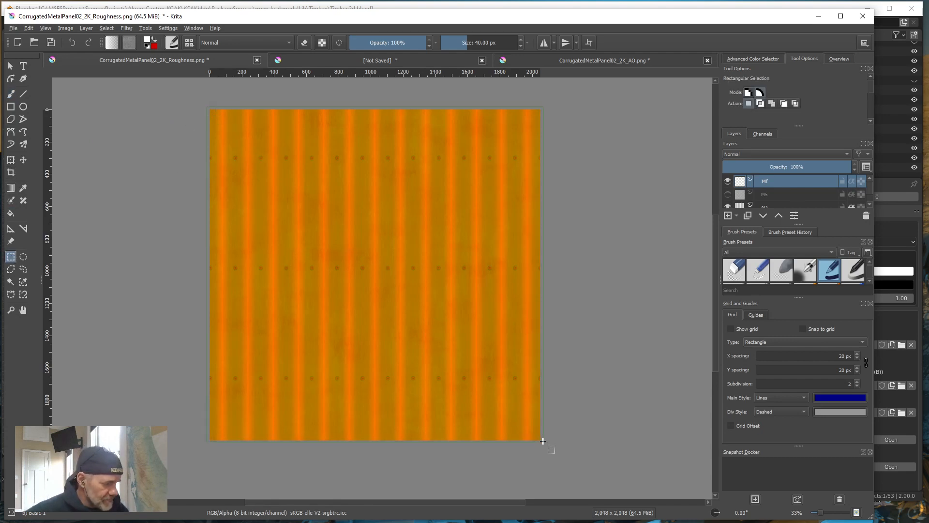
drag(542, 442, 542, 442)
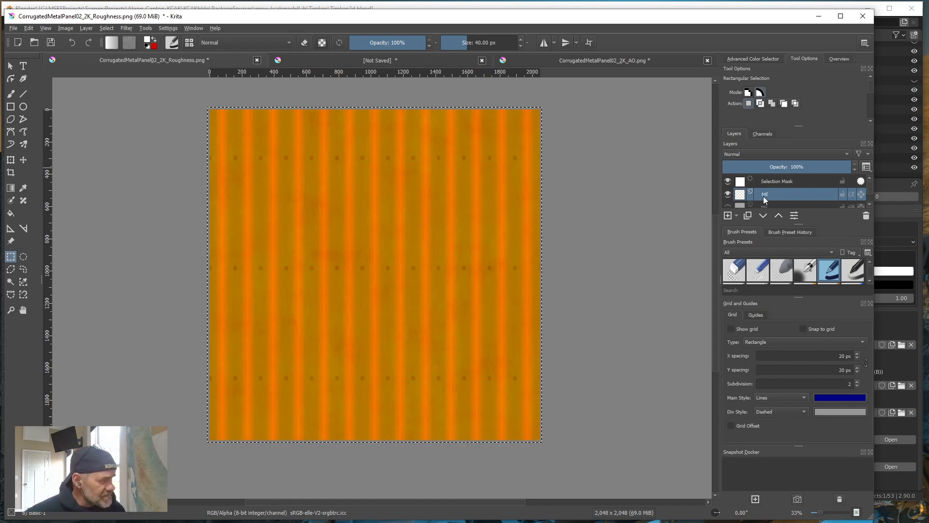
mouse_move(770, 196)
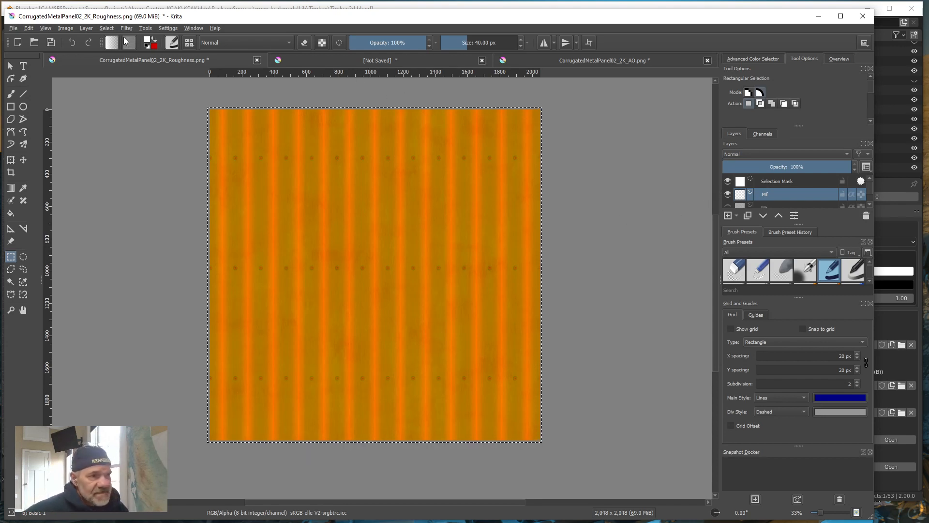
click(148, 42)
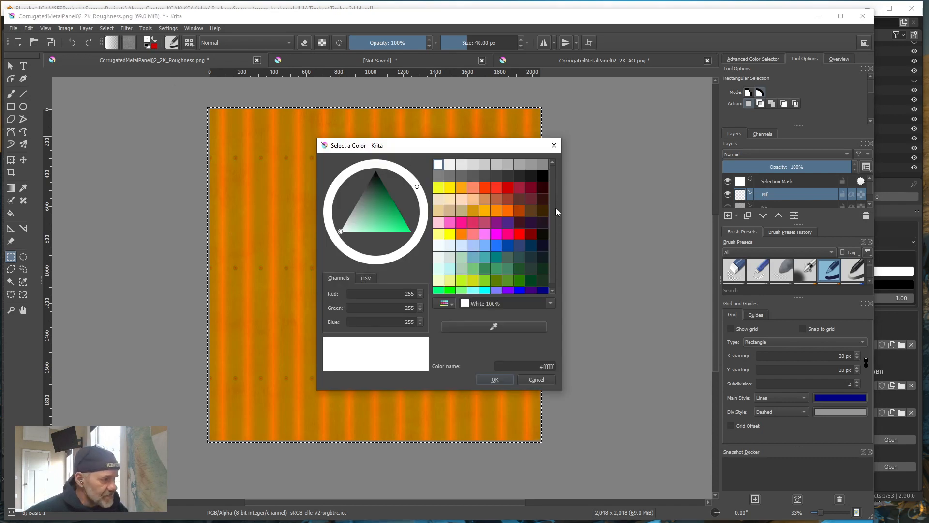
click(543, 176)
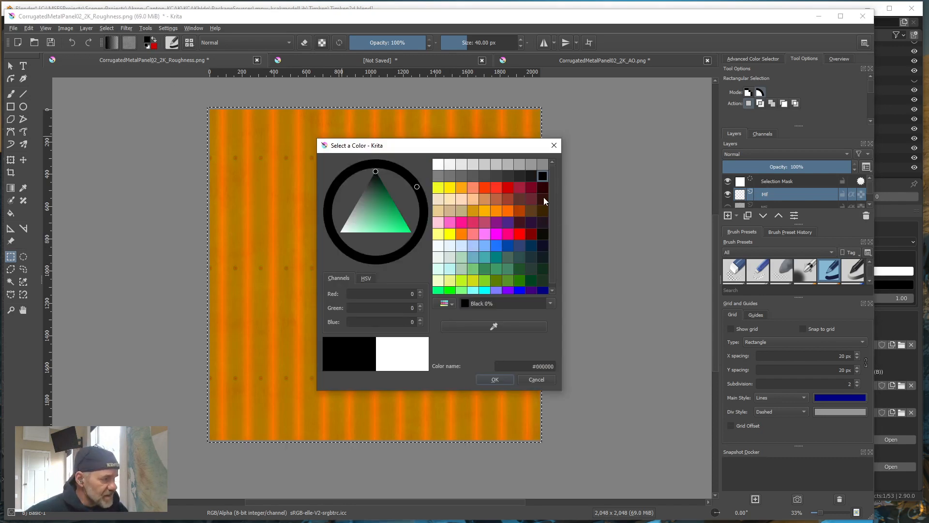
click(495, 380)
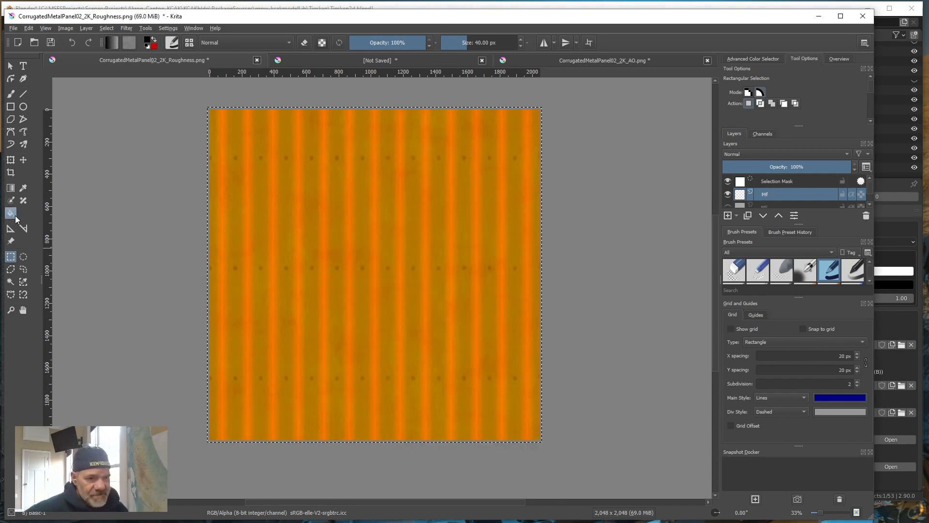
click(11, 214)
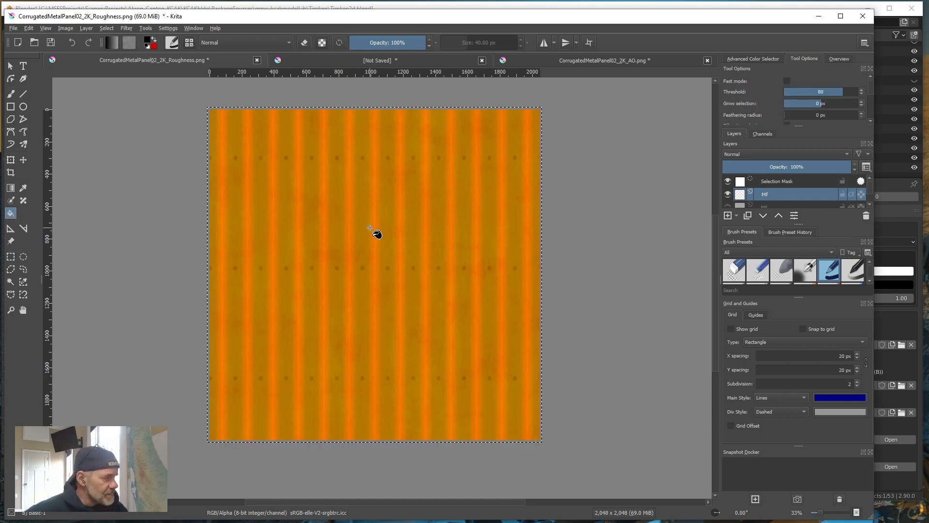
click(375, 251)
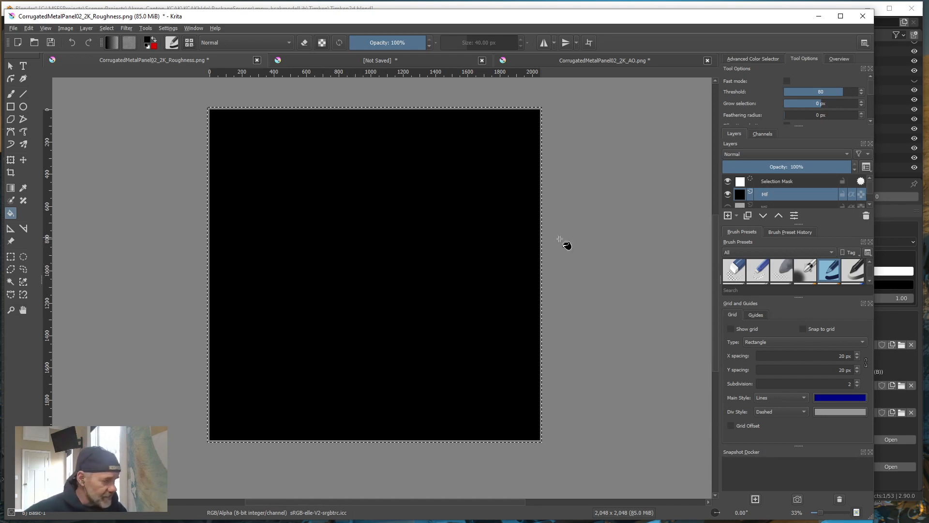
Turn off the green, red and alpha channels of the Mf layer, leaving only blue active.
right_click(766, 195)
click(778, 199)
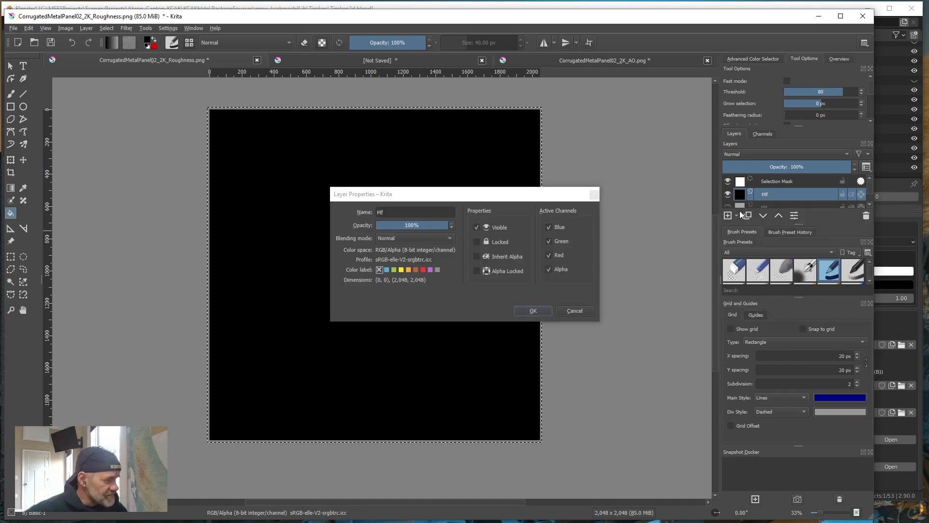
click(548, 241)
click(549, 254)
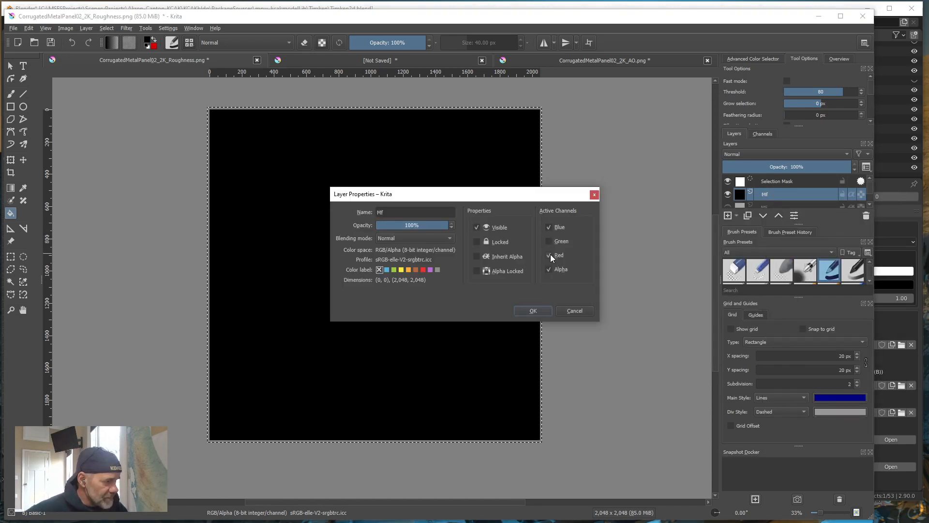
click(548, 269)
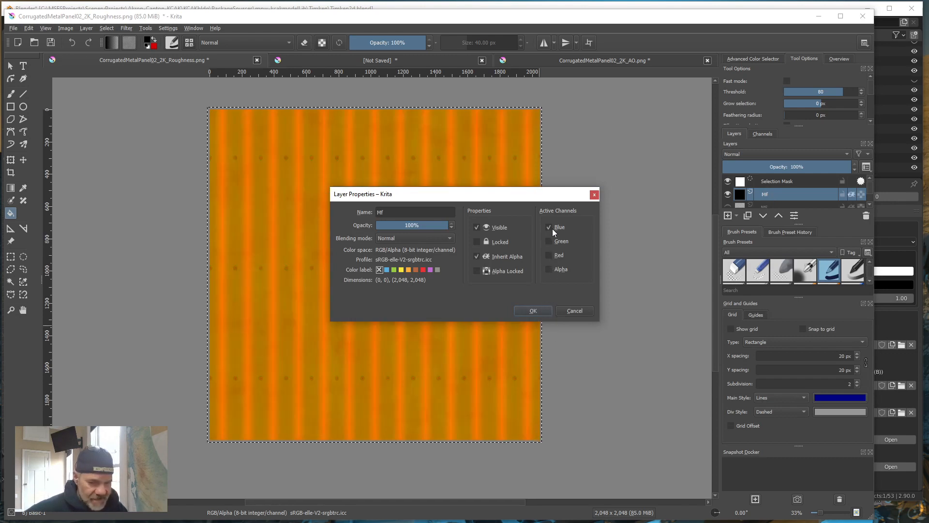
click(529, 309)
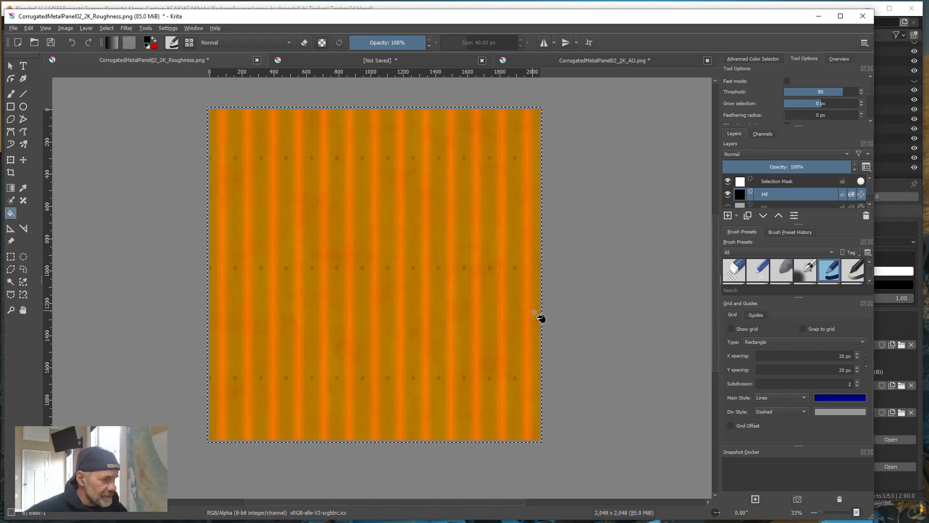
Export the packed image to the texture folder as CorrugatedMetalPanel02_2K_AORMf.png with the default PNG options.
click(14, 28)
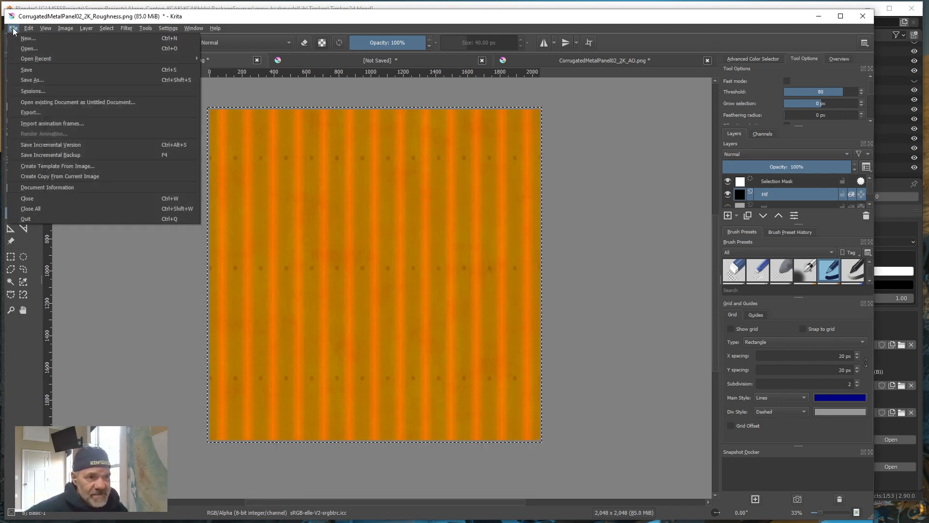
click(34, 112)
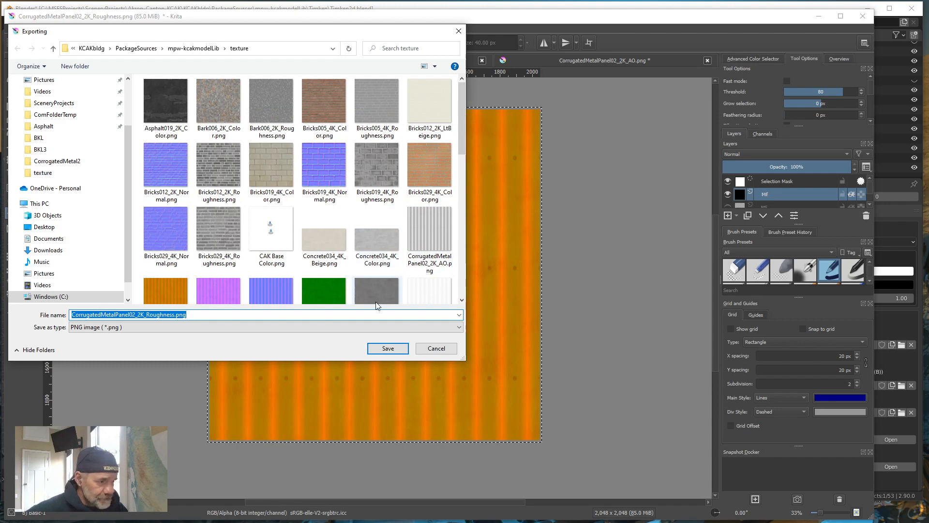
click(147, 315)
drag(147, 314, 174, 316)
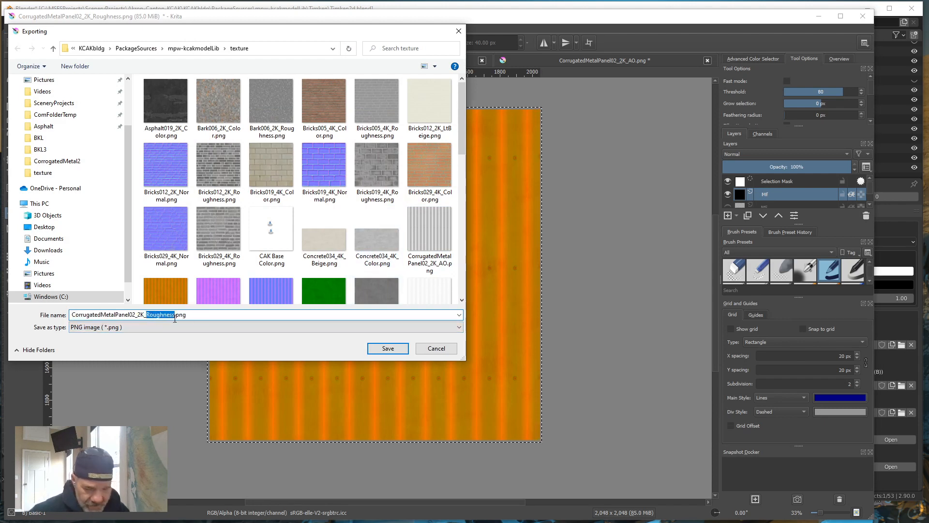
text(AO)
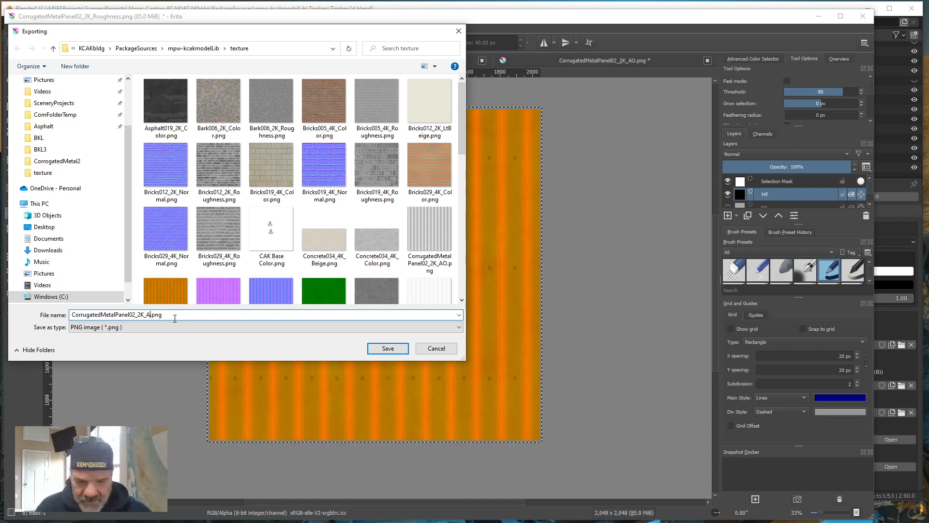
text(R)
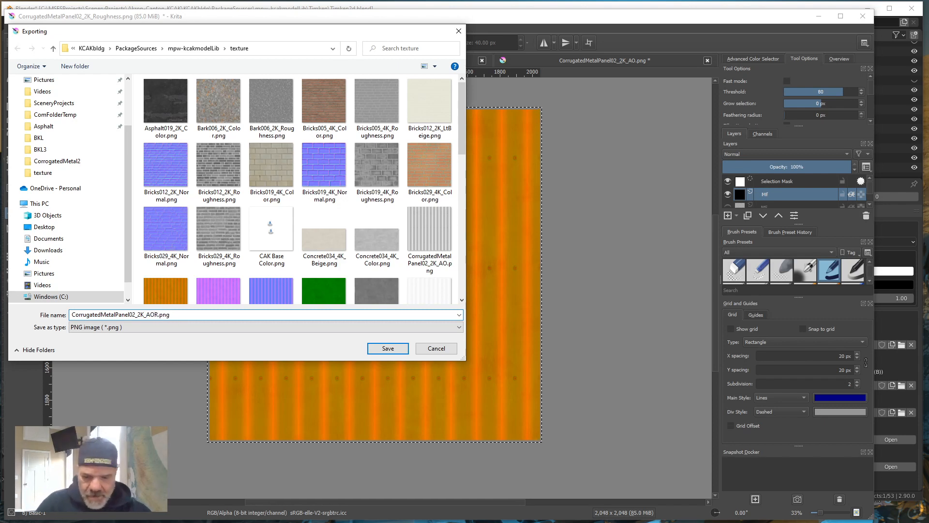
text(Mf)
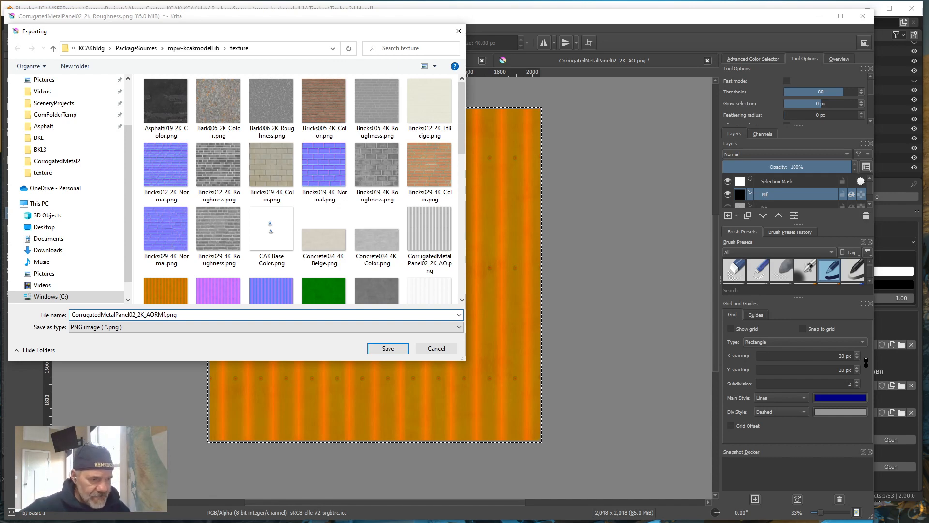
click(390, 349)
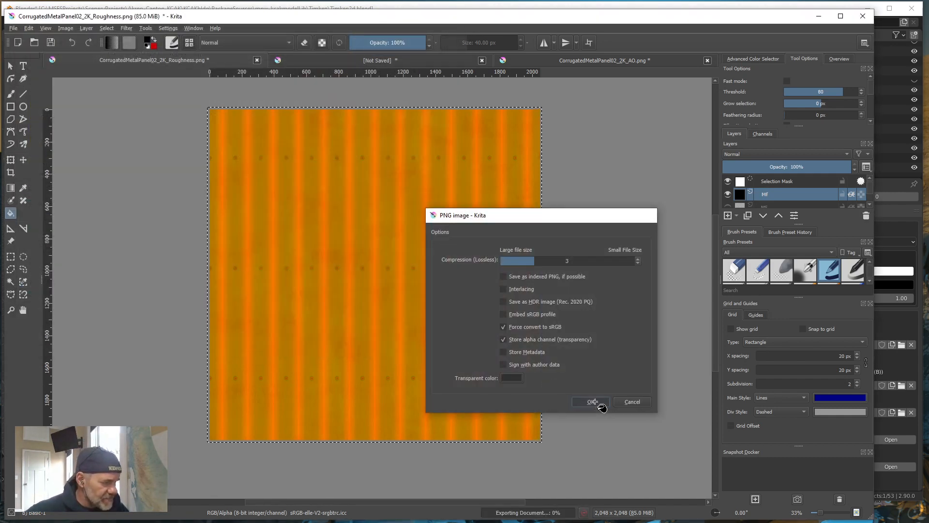
click(591, 401)
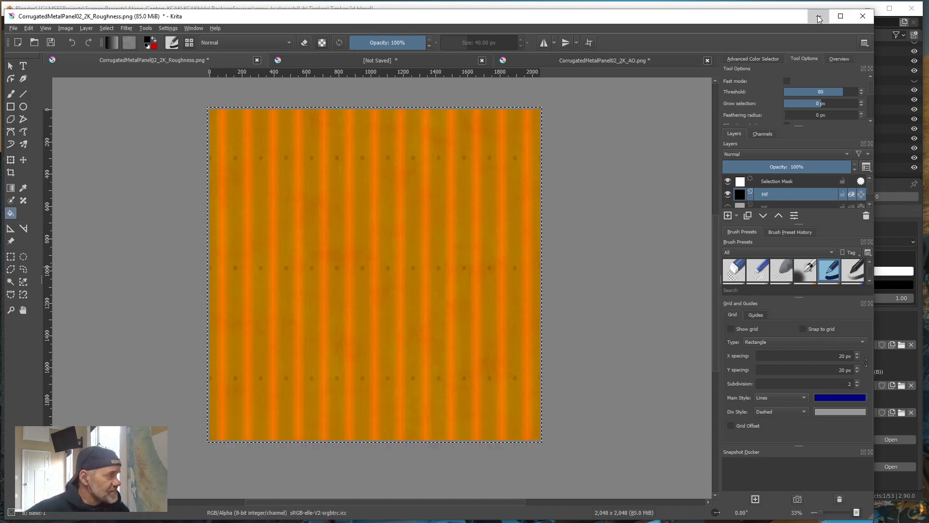
Switch to Blender, replace the DoorShed material's metallic texture with CorrugatedMetalPanel02_2K_AORMf.png, and inspect the shed from another angle.
click(815, 22)
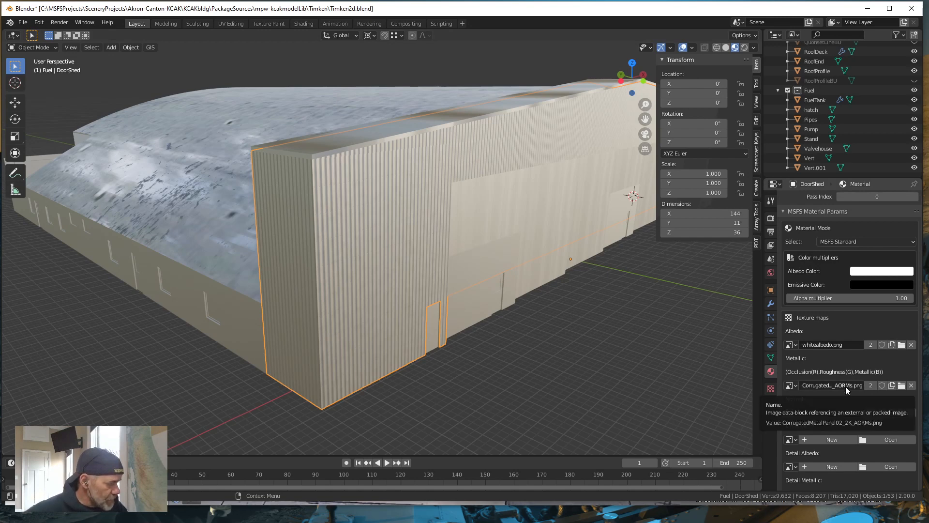
click(910, 386)
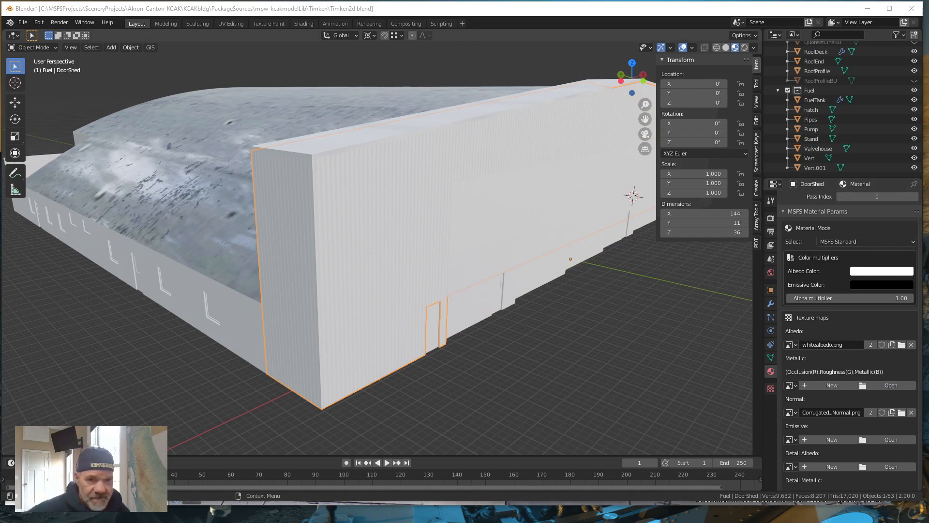
click(891, 385)
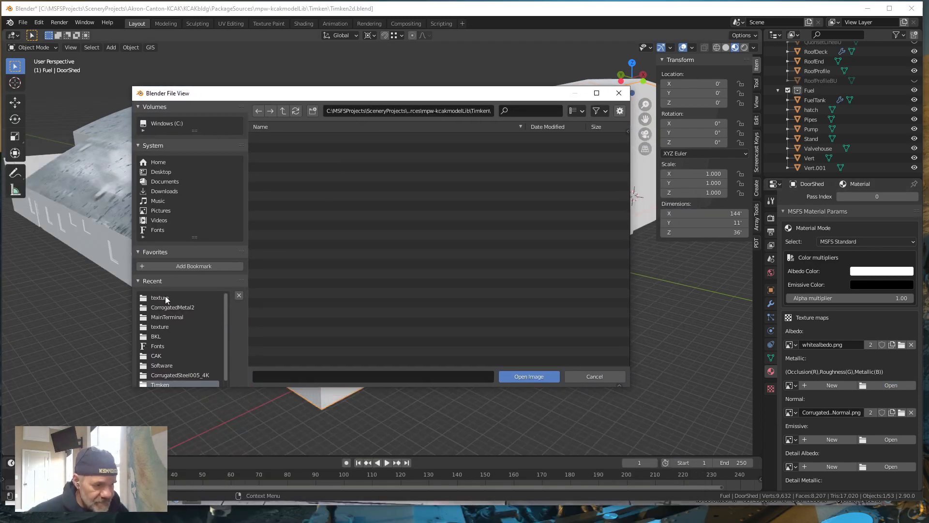
click(183, 297)
scroll(361, 302, down, 2)
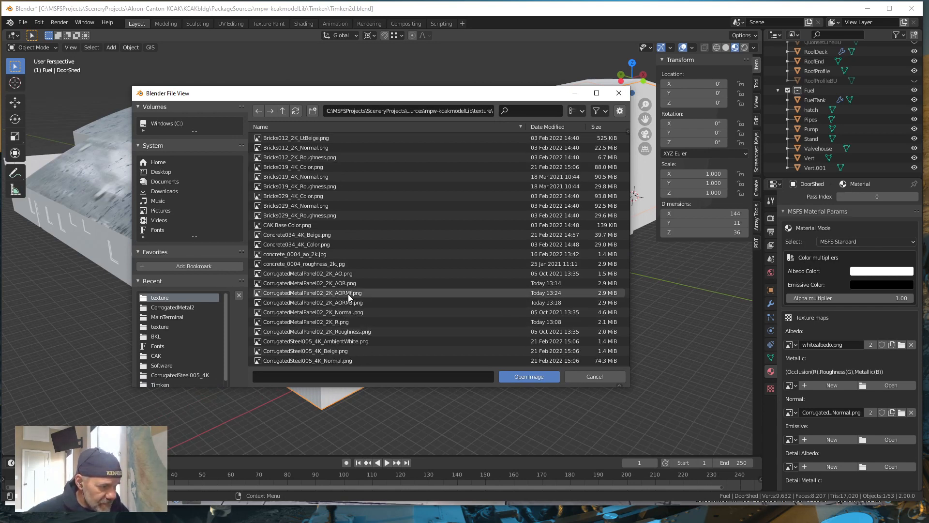
click(348, 292)
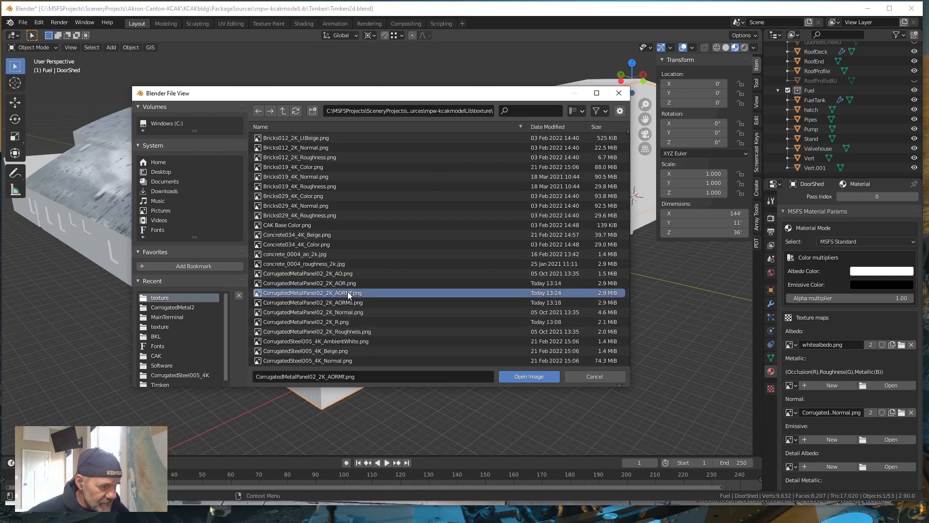
click(522, 377)
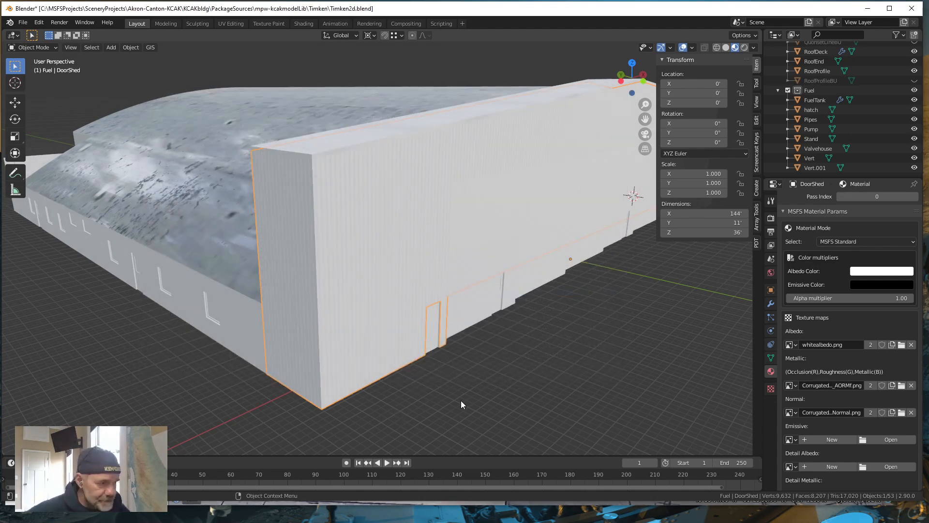
drag(451, 397, 453, 390)
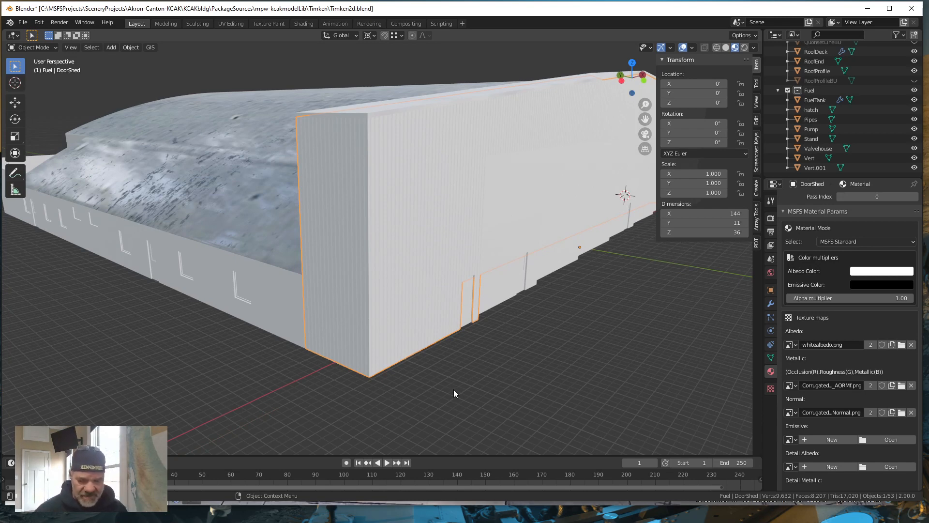
drag(419, 348, 350, 358)
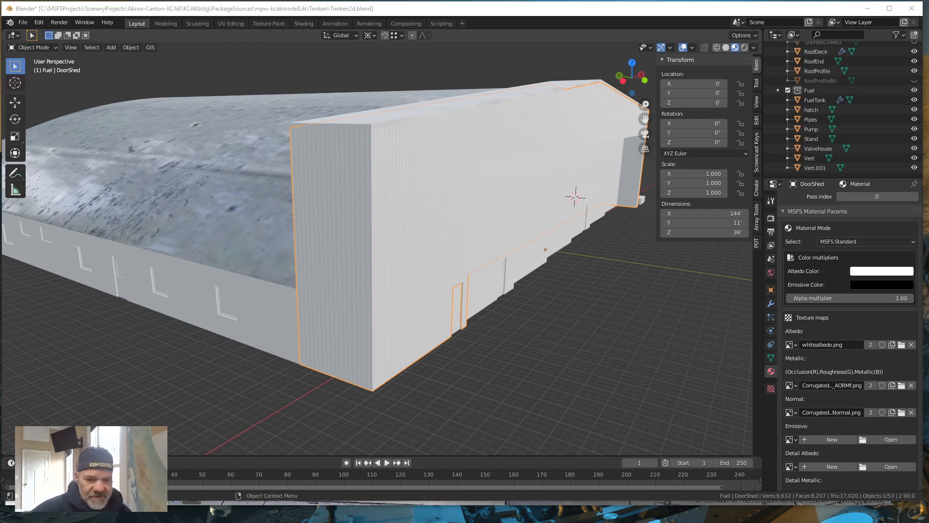
Switch to Krita, hide the Mf layer, and add a paint layer named Mm above it.
key(alt+Tab)
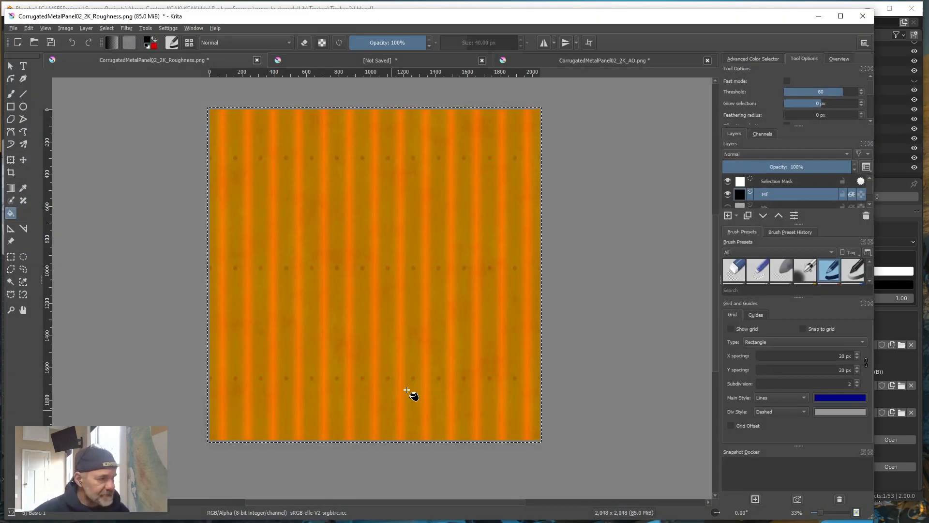
click(728, 194)
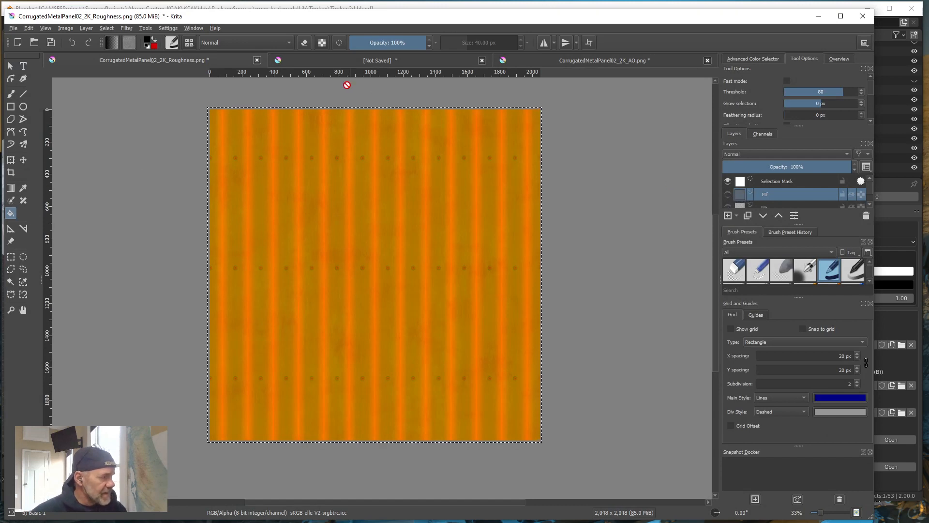
click(86, 28)
mouse_move(100, 68)
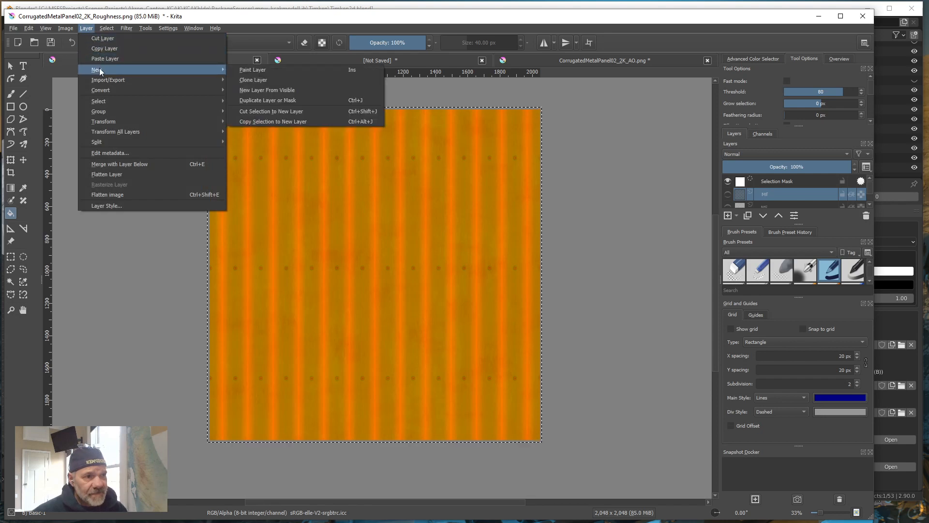
click(255, 70)
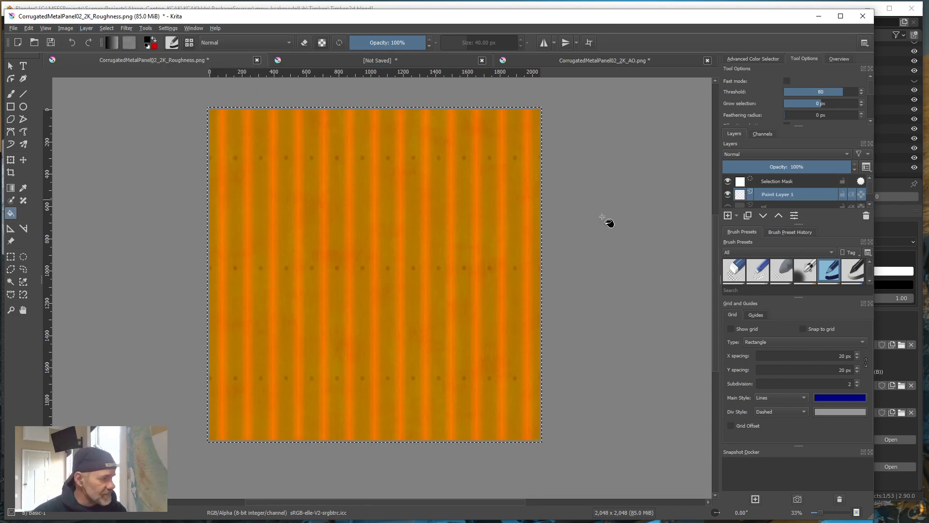
double_click(780, 196)
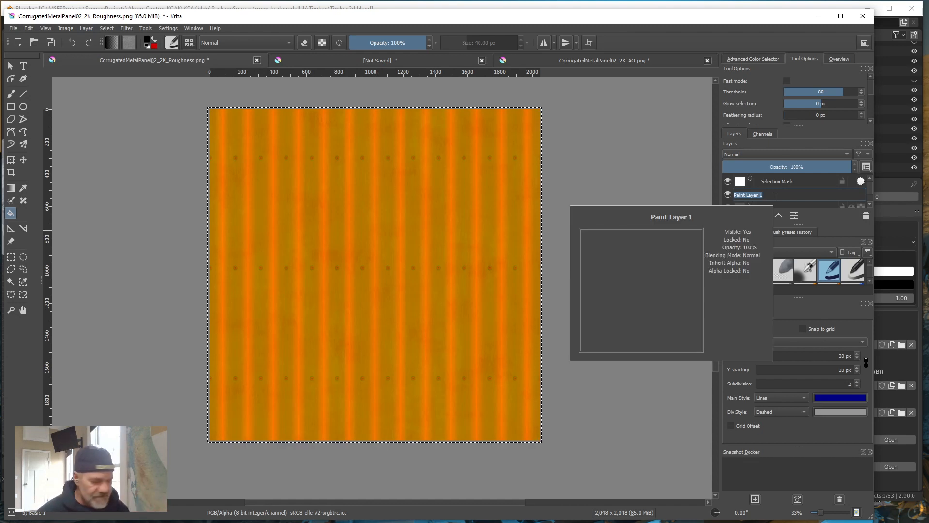
text(M)
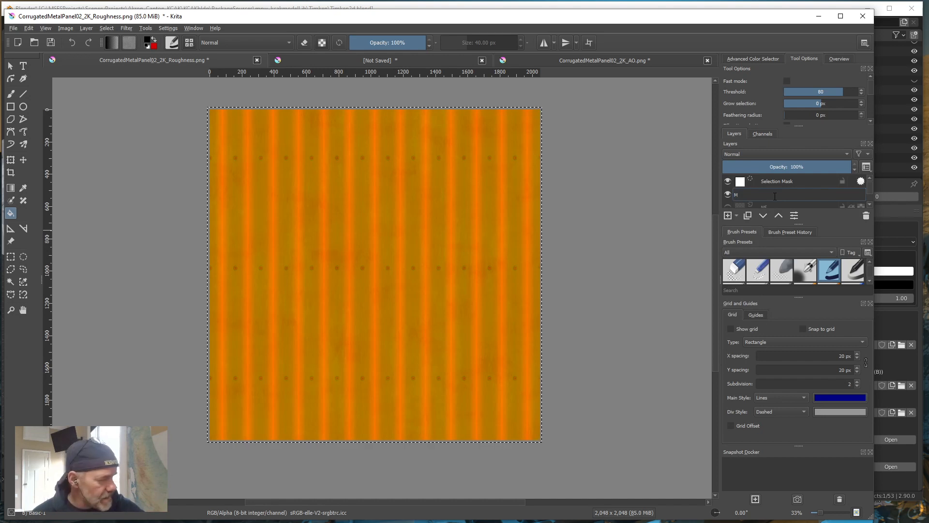
text(m)
key(Return)
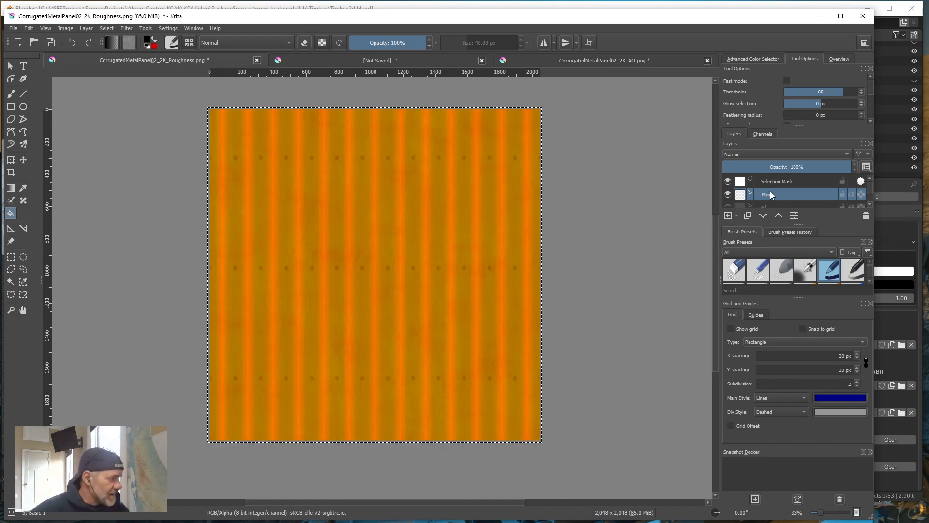
Fill the Mm layer with 55% grey (#8c8c8c).
click(149, 44)
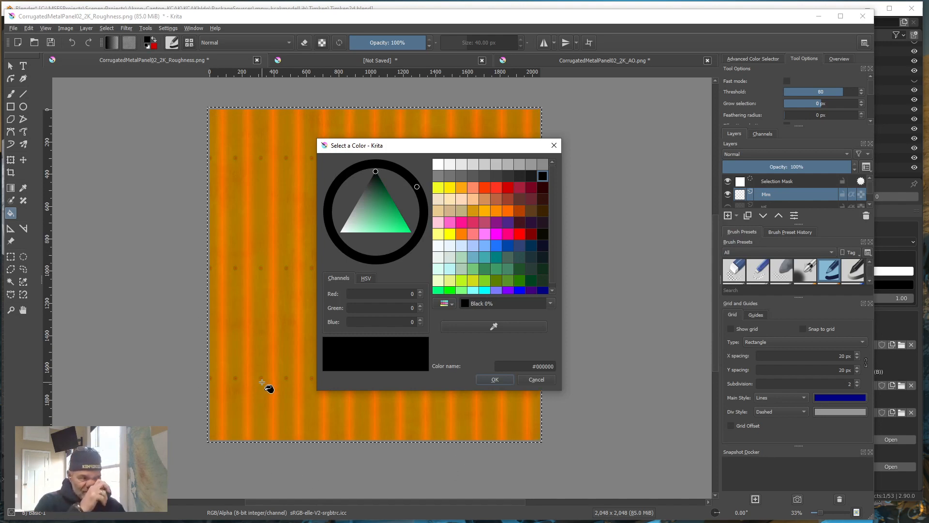
click(542, 166)
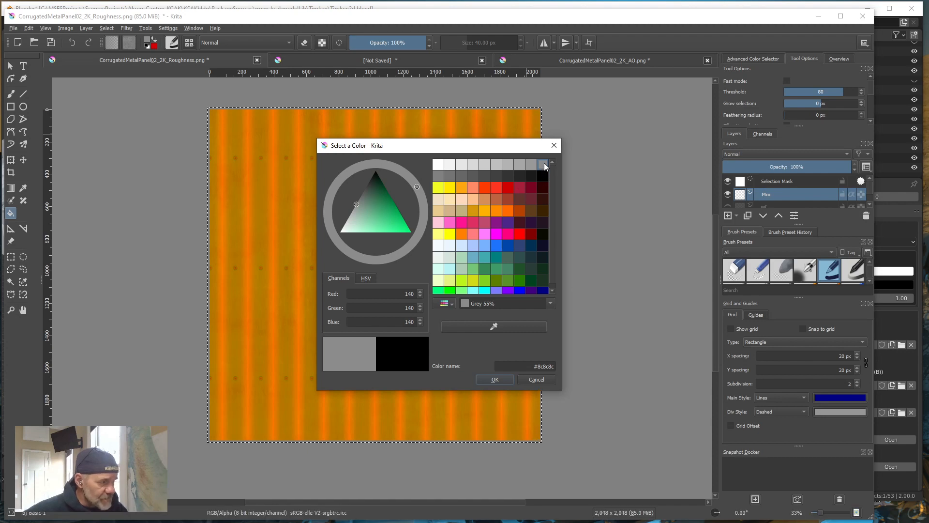
click(494, 379)
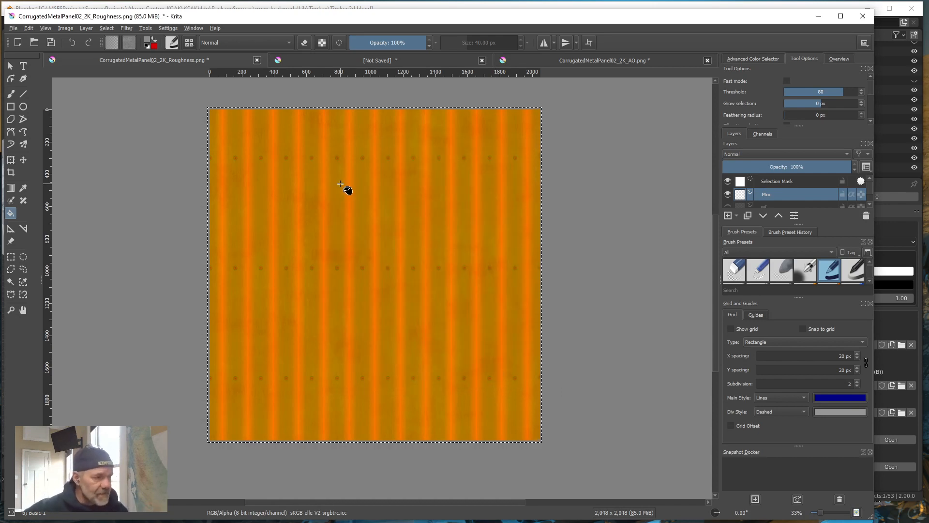
click(360, 224)
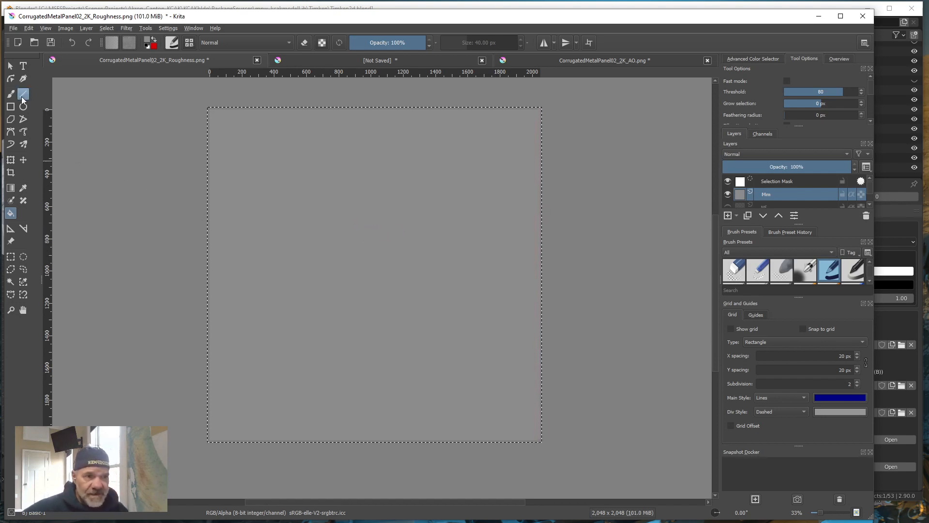
click(11, 65)
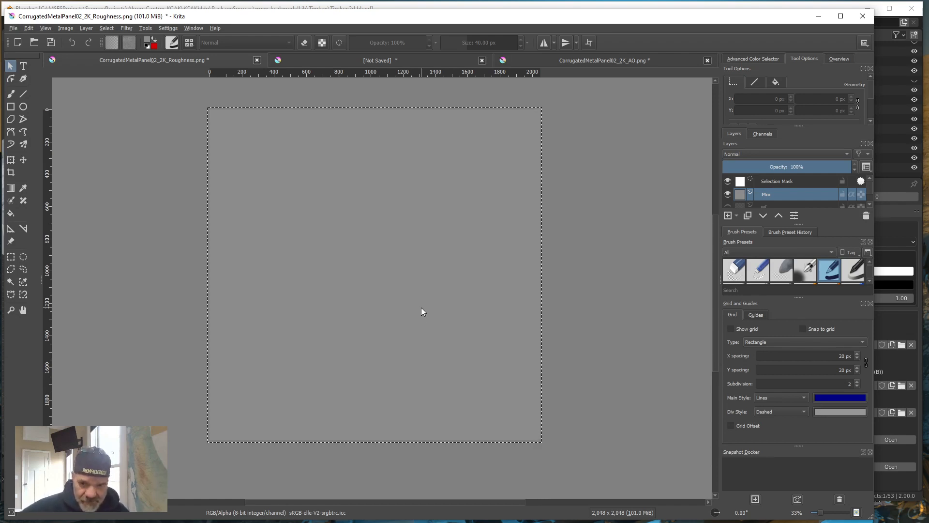
Limit the Mm layer to the blue channel by turning off its green, red and alpha channels.
right_click(770, 193)
click(780, 199)
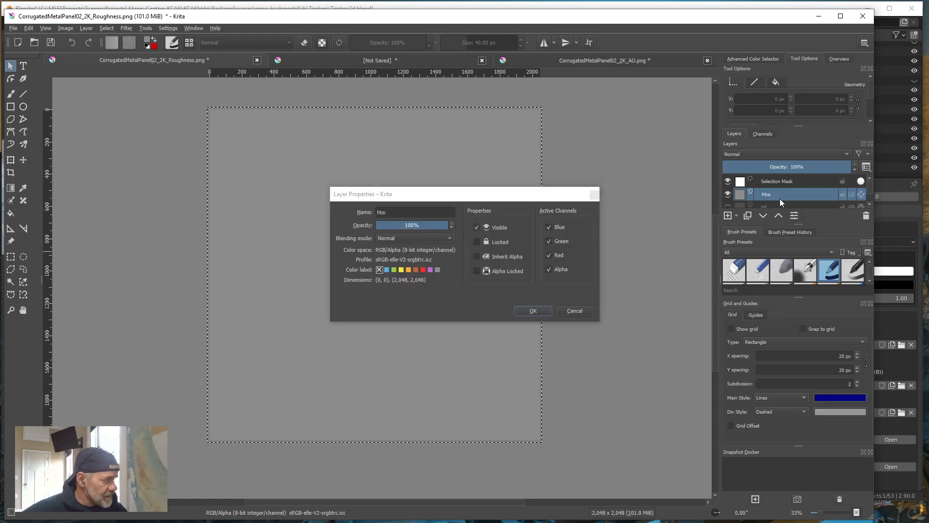
click(548, 241)
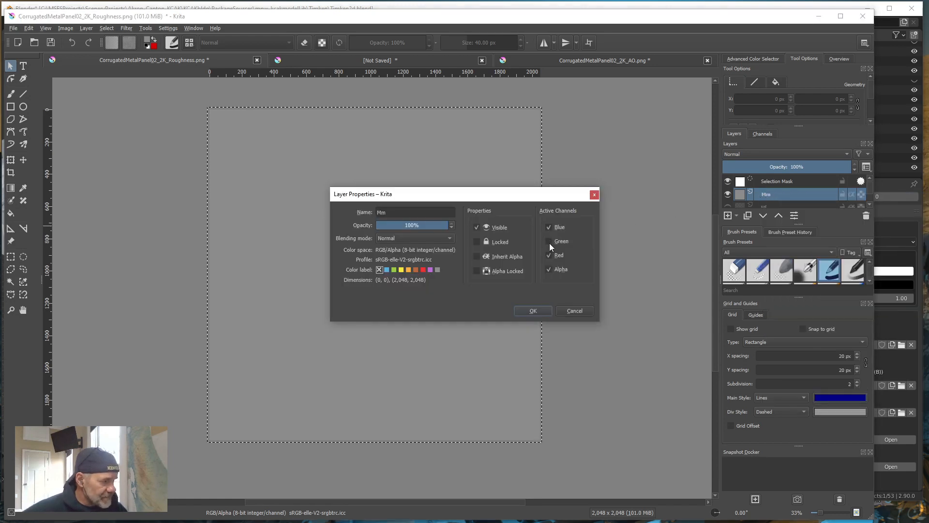
click(536, 312)
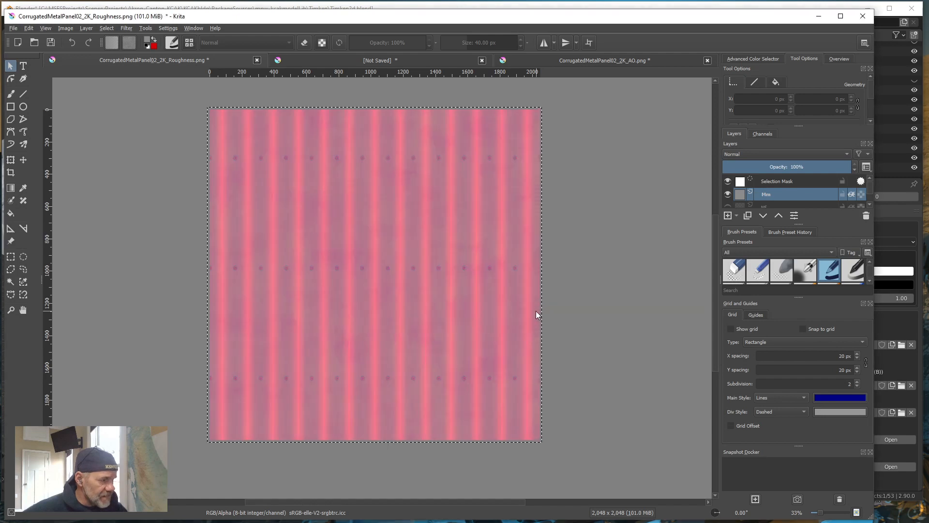
Export the packed image as CorrugatedMetalPanel02_2K_AORMm.png to the mpw-kcakmodelLib texture folder with the default PNG options.
click(14, 28)
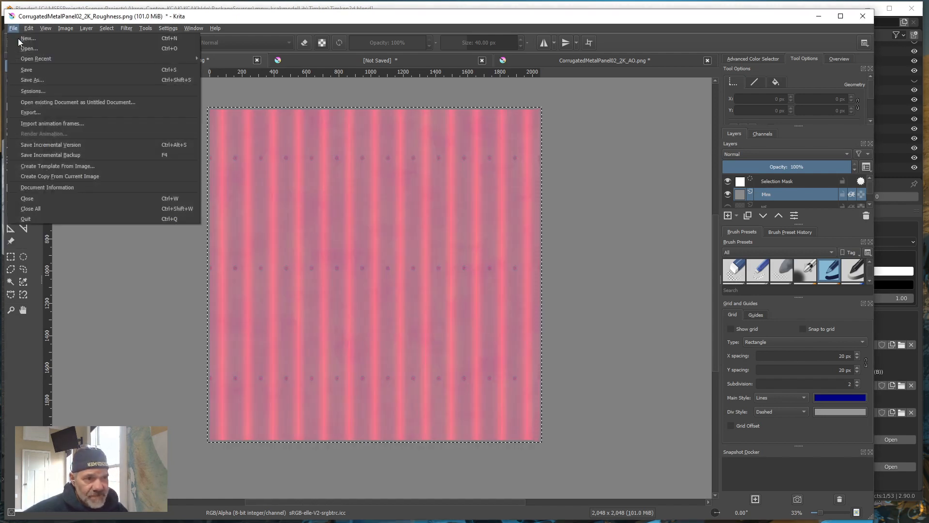
click(35, 113)
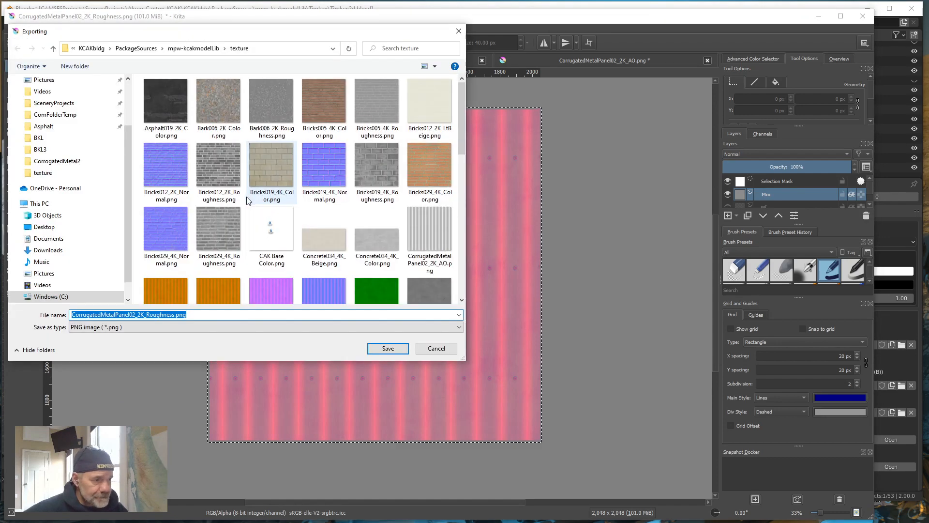
click(149, 315)
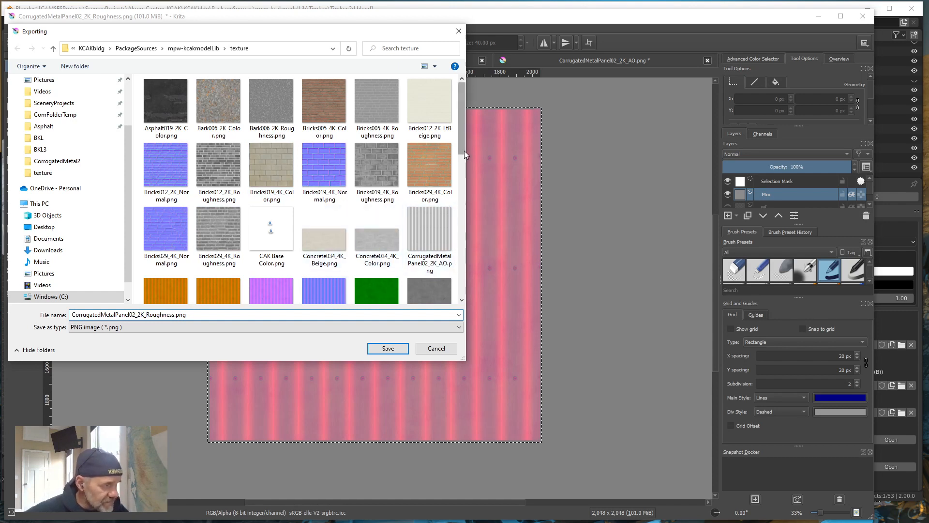
drag(464, 150, 465, 187)
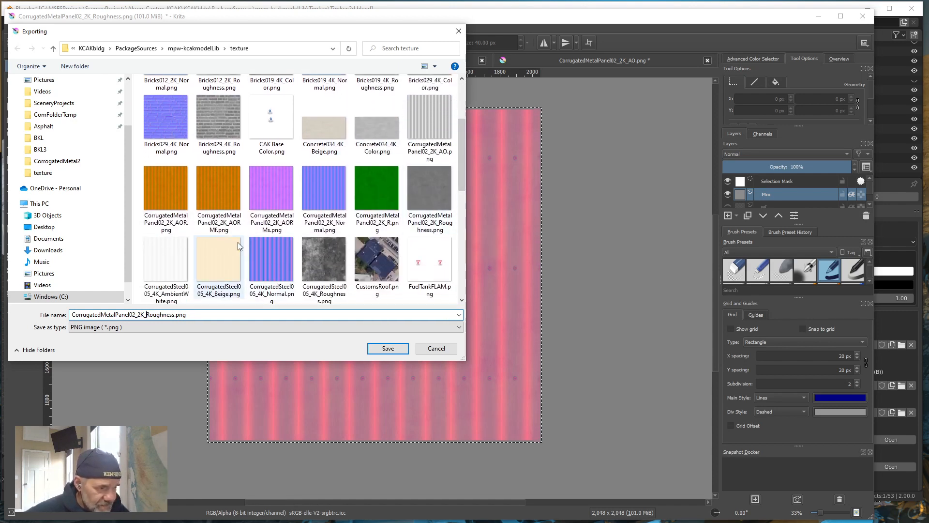
click(216, 203)
double_click(162, 315)
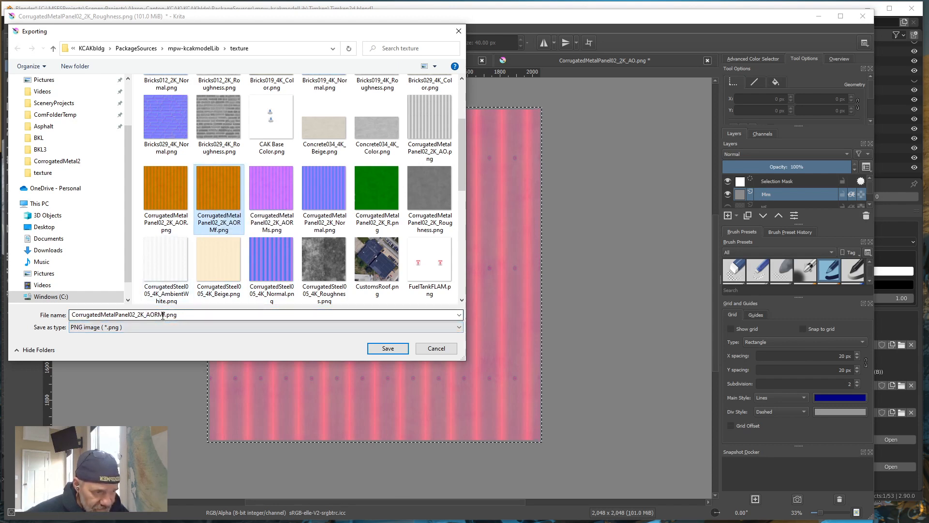
click(165, 314)
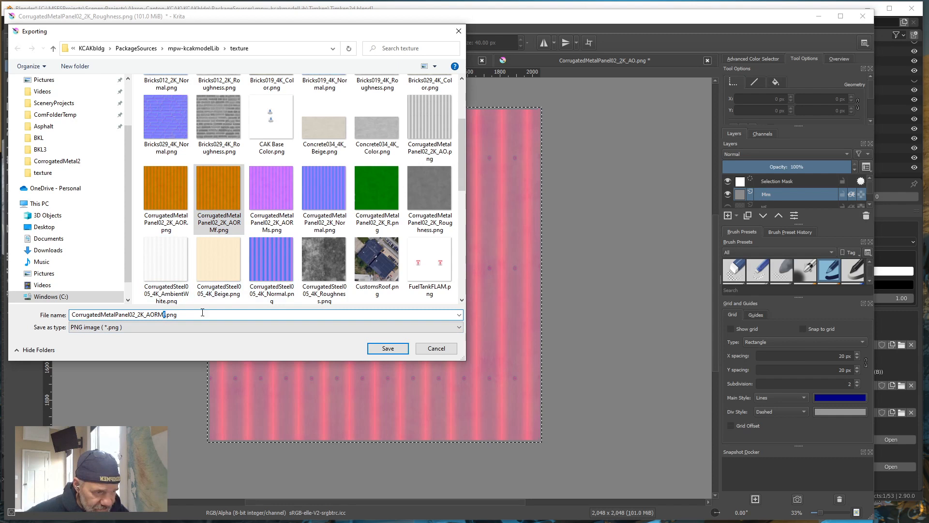
text(m)
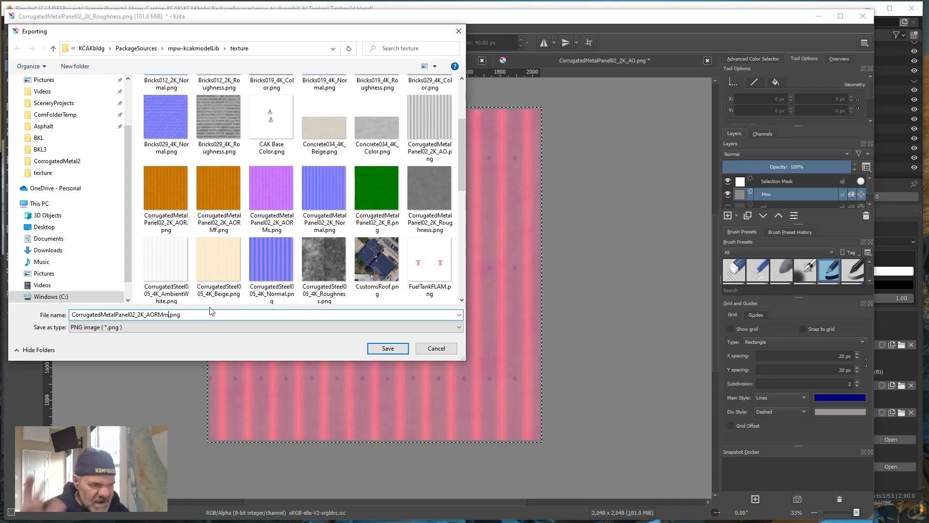
click(390, 350)
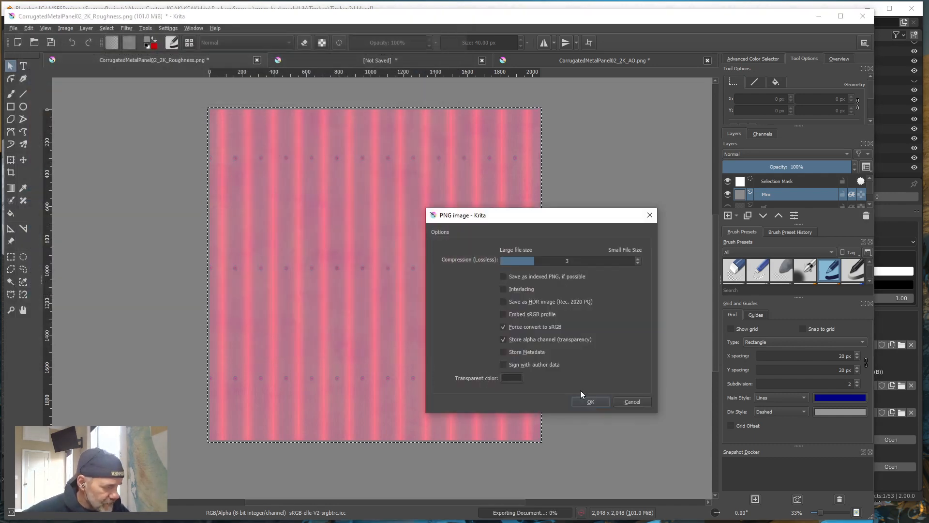
click(589, 401)
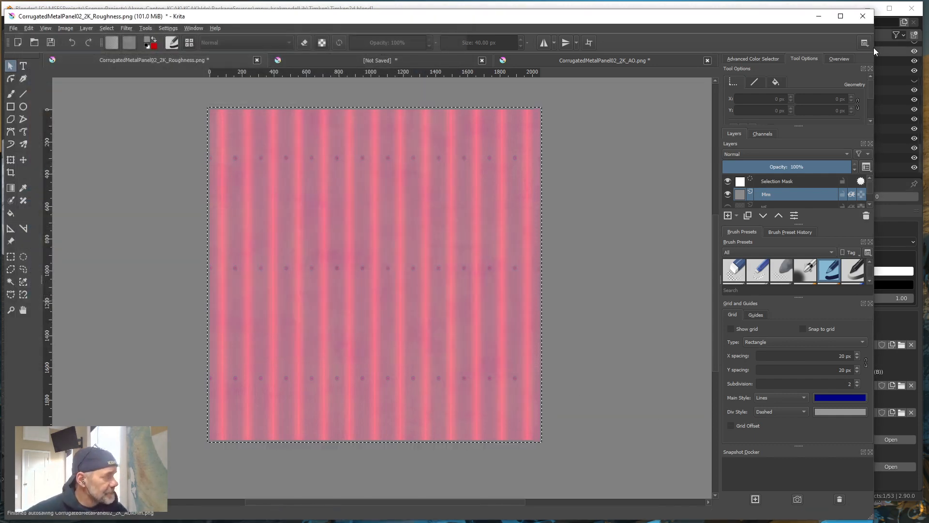
Switch to Blender and replace the DoorShed material's metallic texture with CorrugatedMetalPanel02_2K_AORMm.png from the texture folder.
click(823, 19)
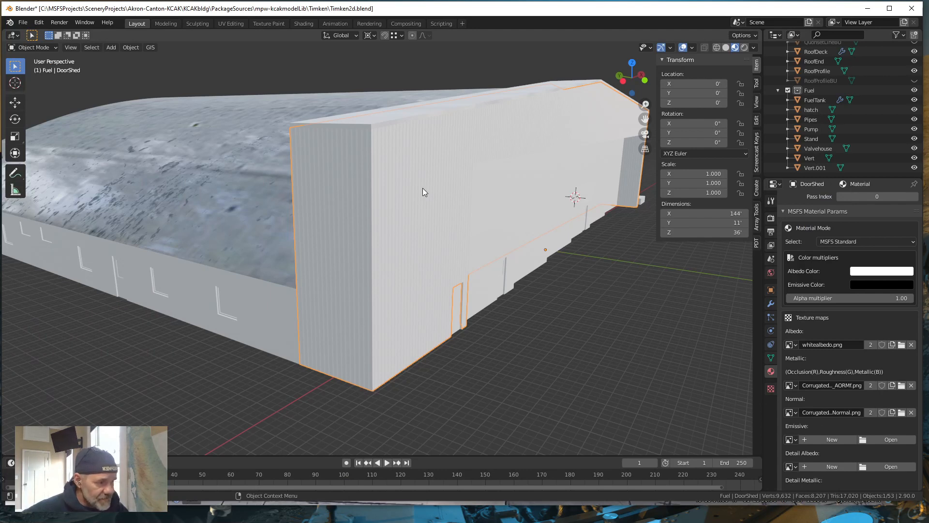
click(913, 385)
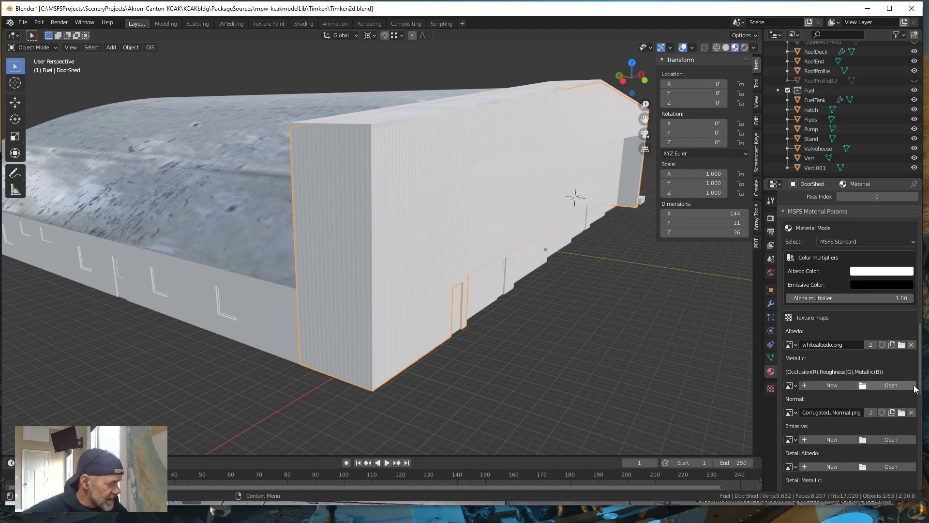
click(895, 386)
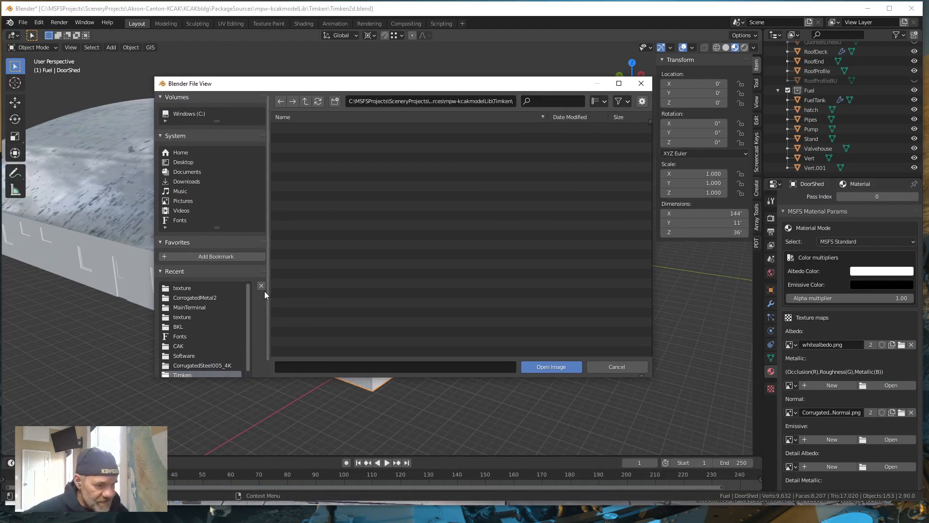
click(186, 287)
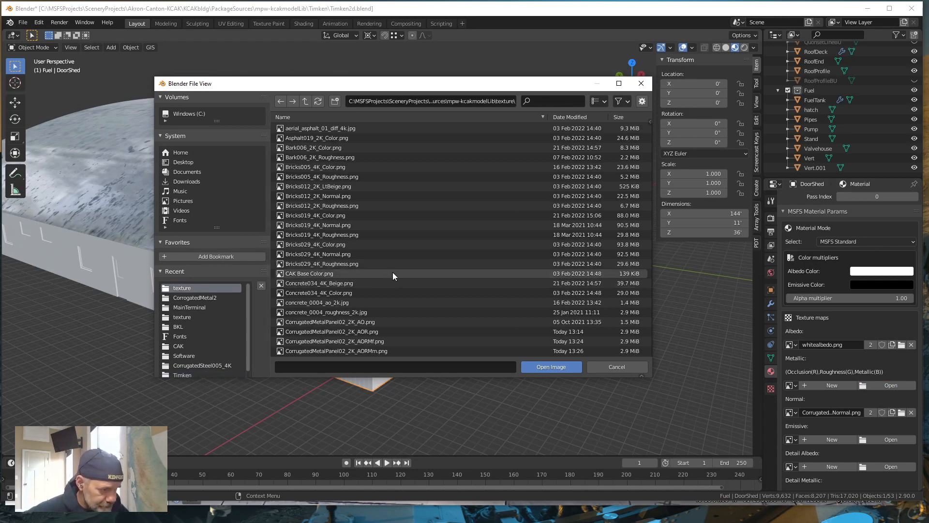
scroll(393, 272, down, 5)
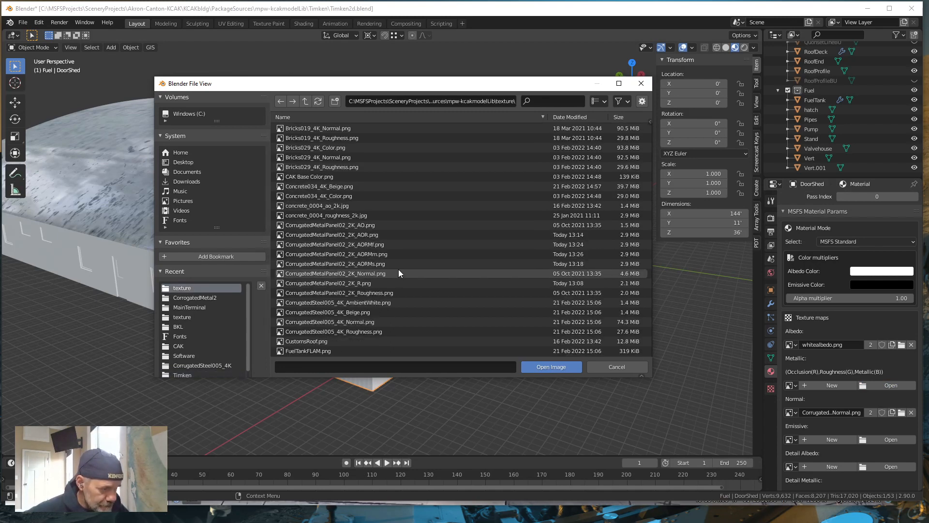
click(371, 255)
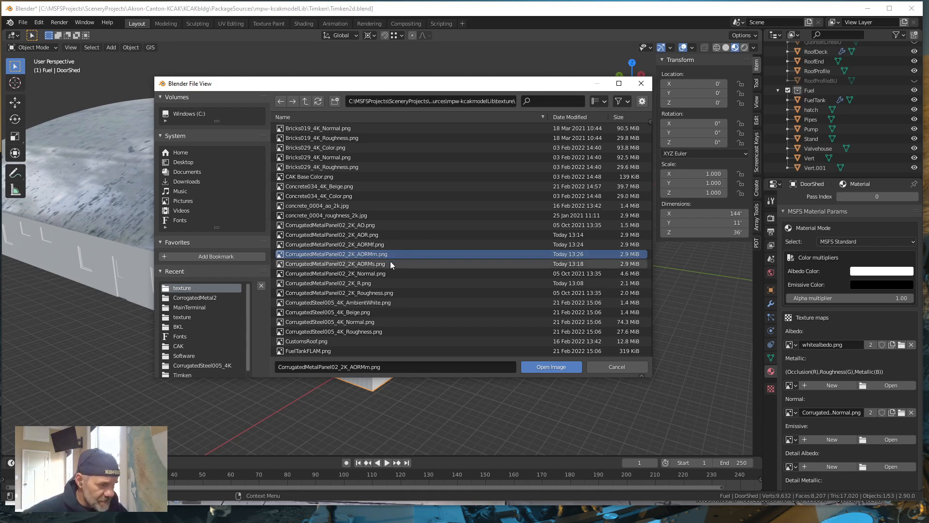
click(550, 366)
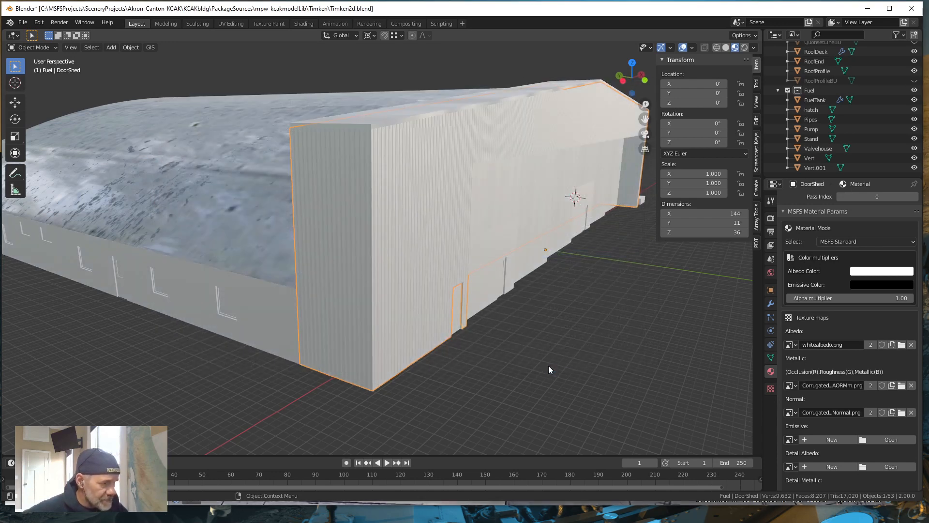
Examine the corrugation, screw heads and reflections on the shed wall from close up and from a distance.
mouse_move(538, 347)
mouse_down()
mouse_move(419, 349)
mouse_move(406, 341)
mouse_move(481, 352)
mouse_move(527, 342)
mouse_up()
scroll(406, 340, up, 4)
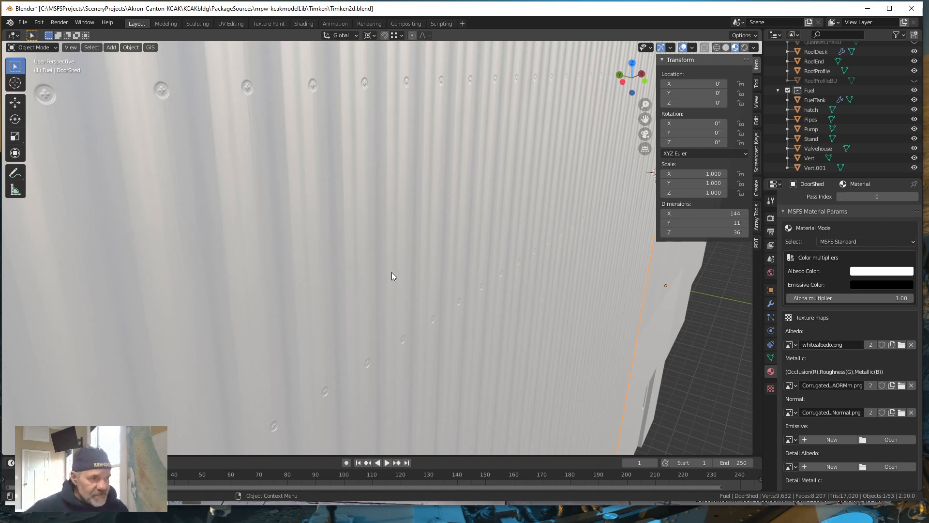
scroll(381, 273, down, 1)
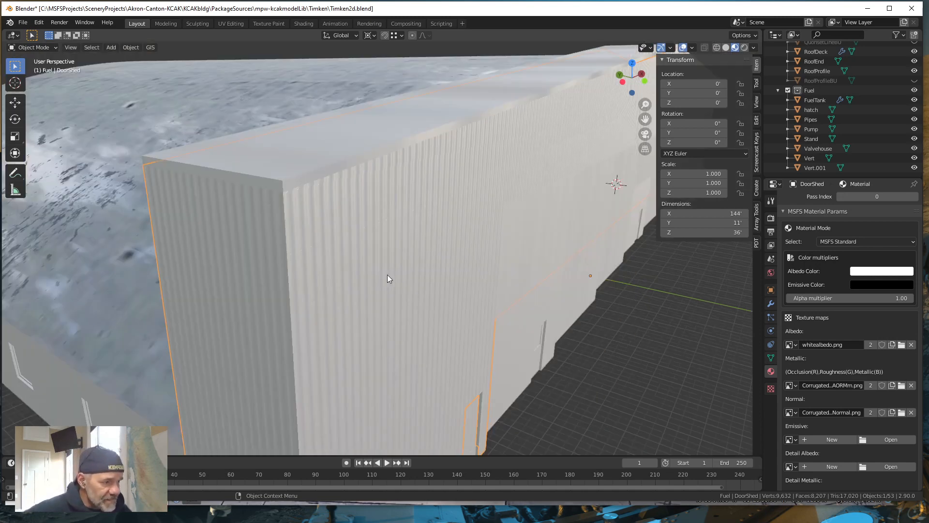
scroll(385, 274, up, 1)
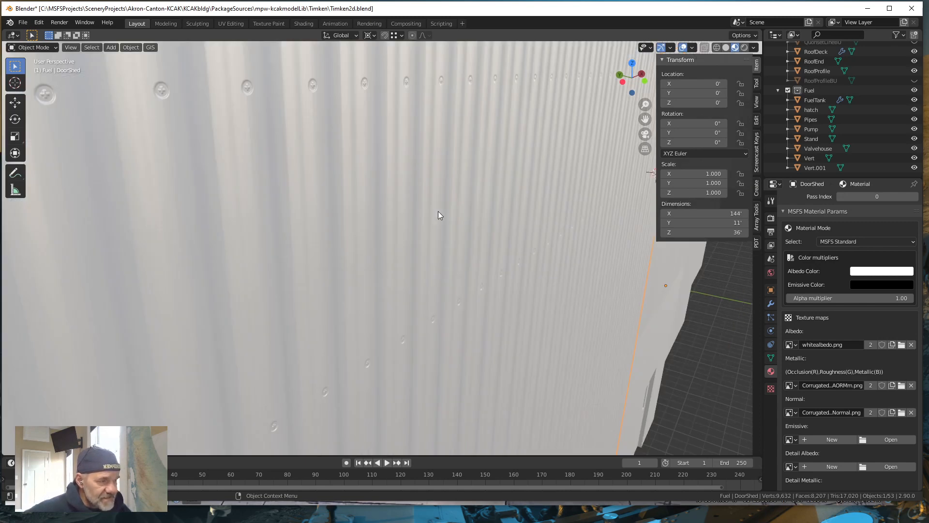
scroll(438, 214, down, 1)
scroll(442, 205, up, 1)
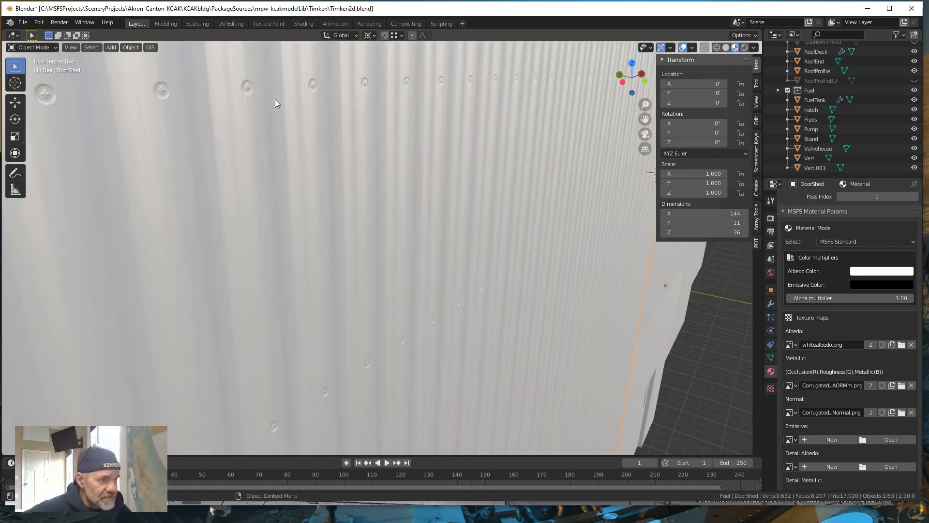
scroll(341, 175, down, 2)
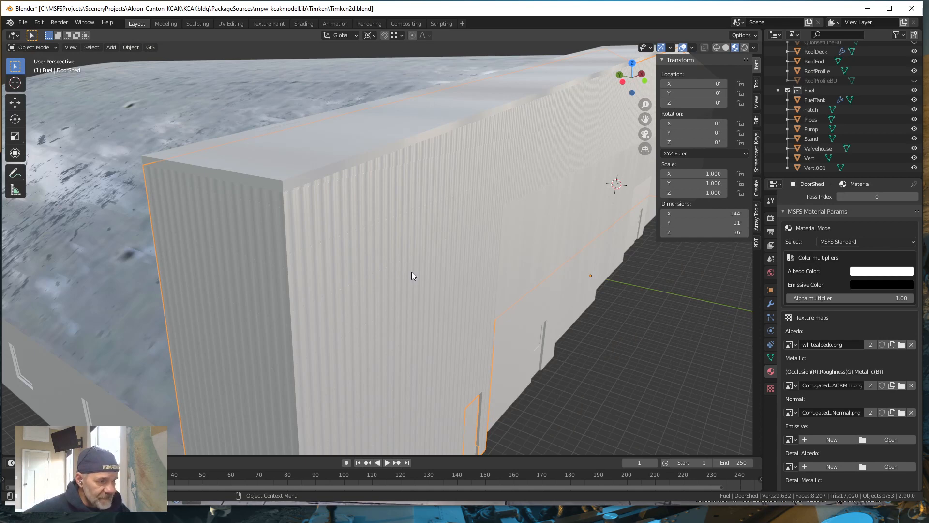
scroll(411, 271, down, 2)
mouse_move(463, 327)
mouse_down()
mouse_move(459, 315)
mouse_move(470, 320)
mouse_up()
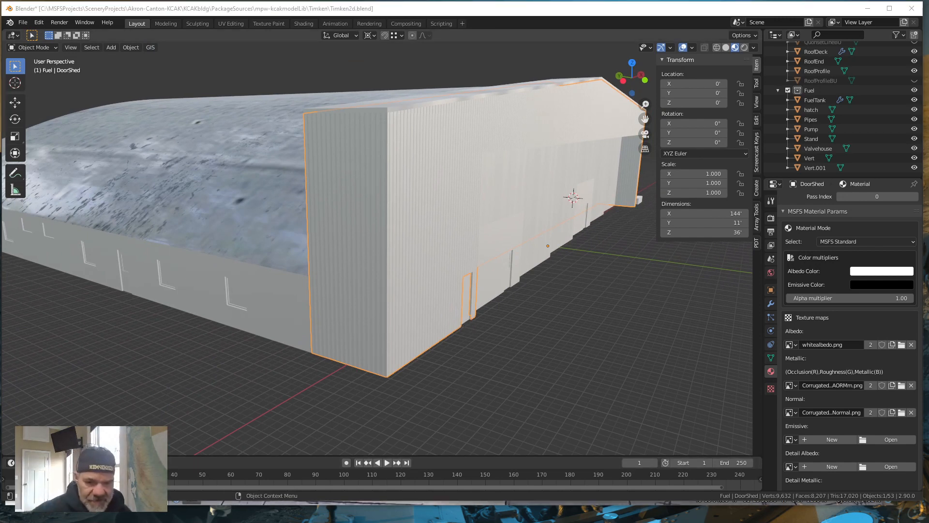
Switch to Krita and save the layered image as the Krita document CorrugatedMetalPanel02_2K_Roughness.kra in the CorrugatedMetal2 folder.
key(alt+Tab)
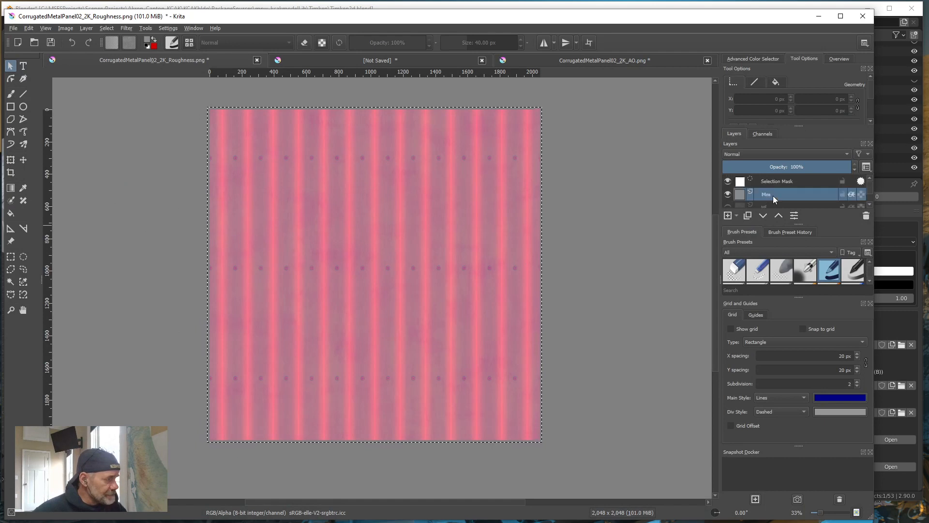
scroll(761, 191, down, 2)
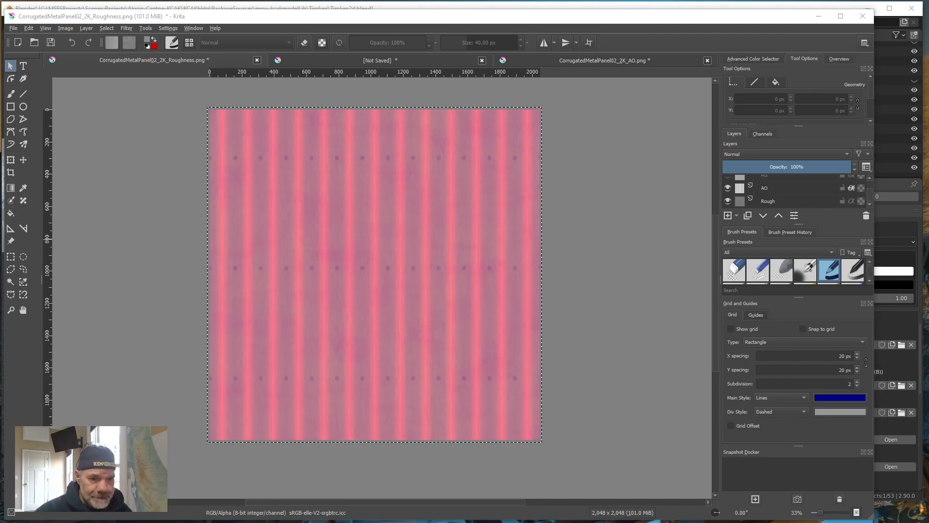
click(16, 30)
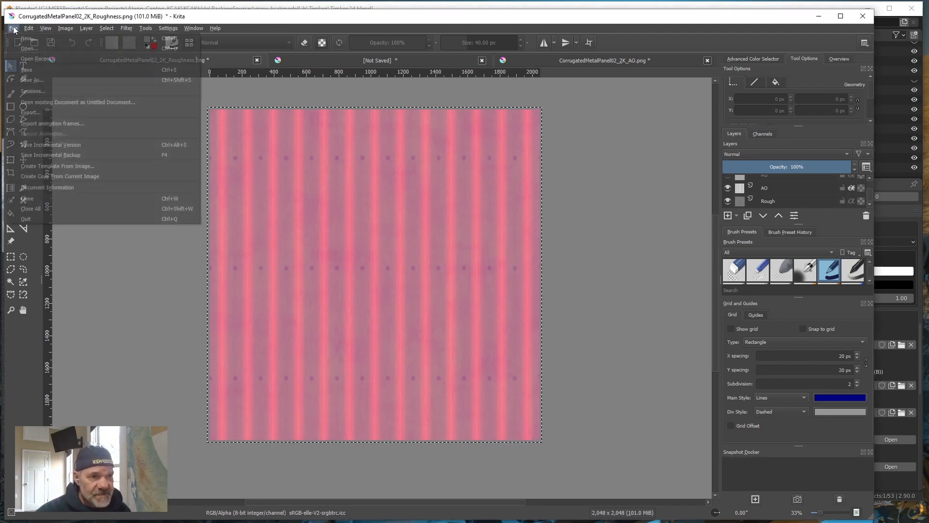
click(27, 79)
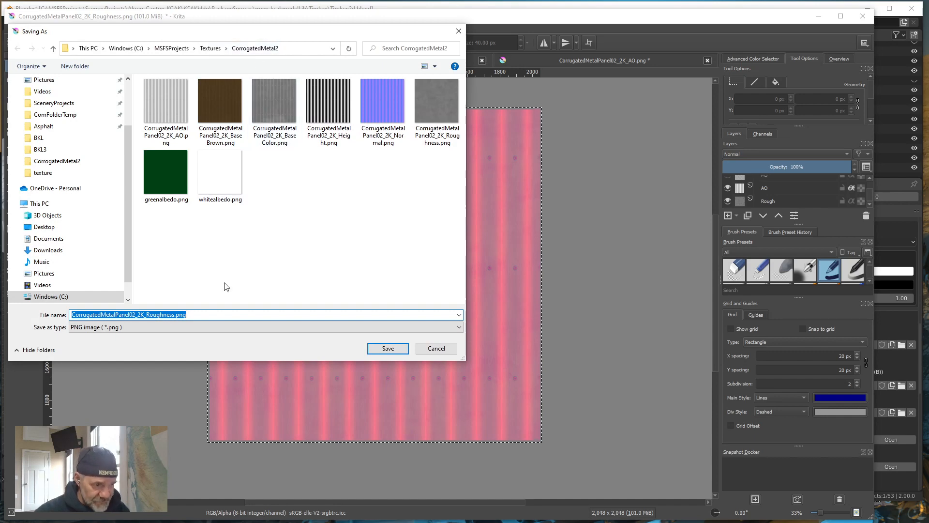
click(459, 327)
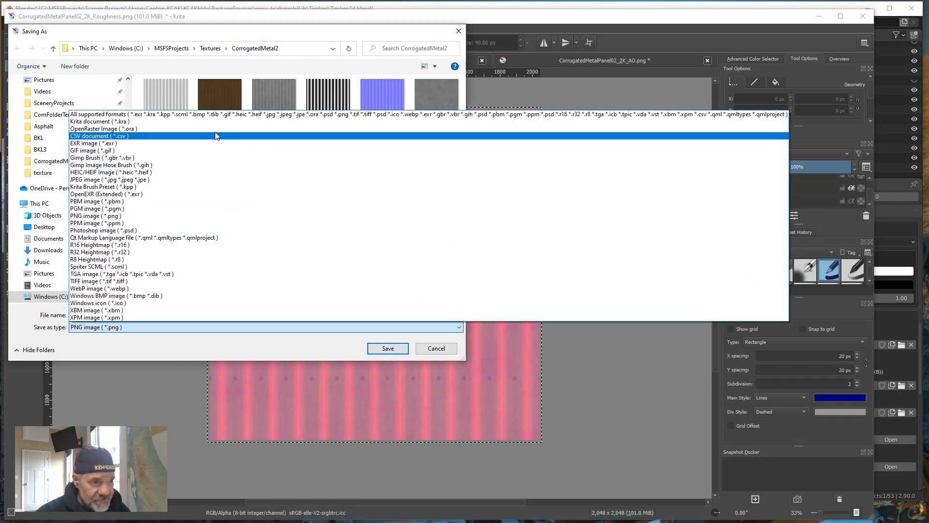
click(119, 121)
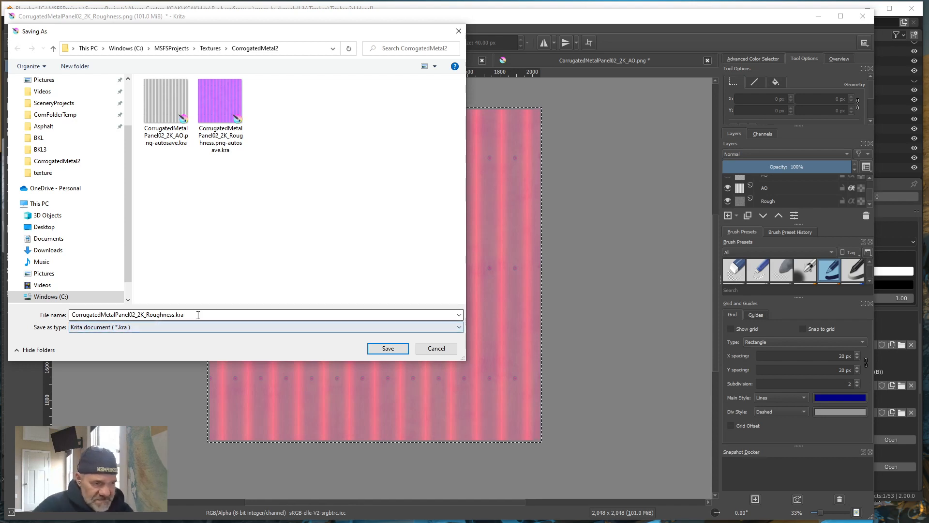
click(387, 348)
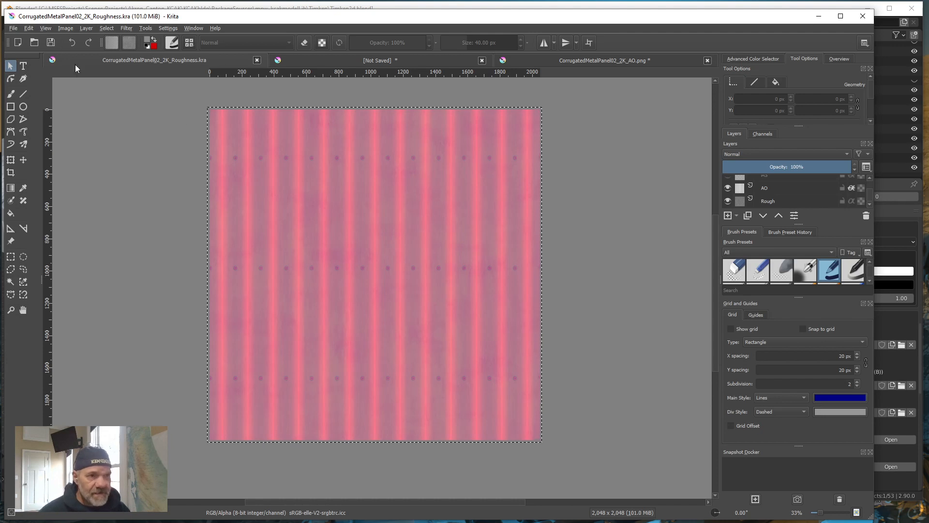
click(13, 28)
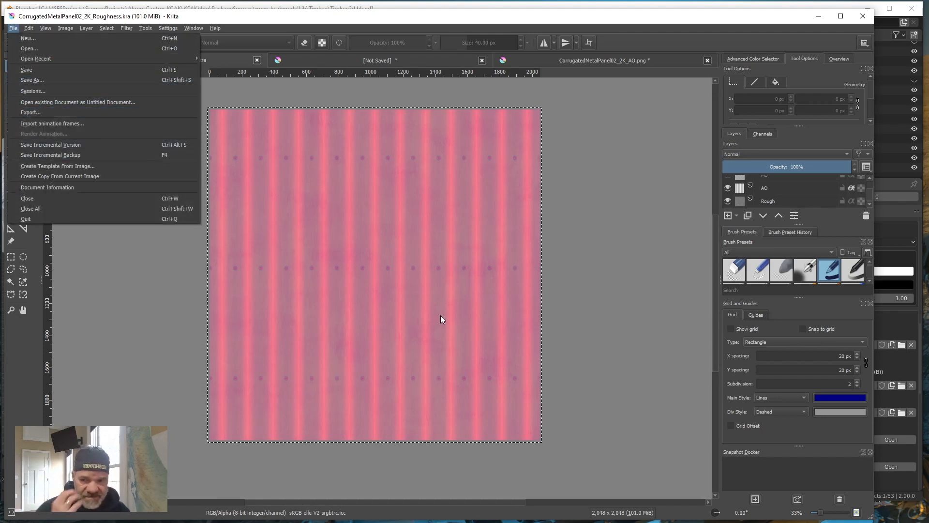
click(577, 259)
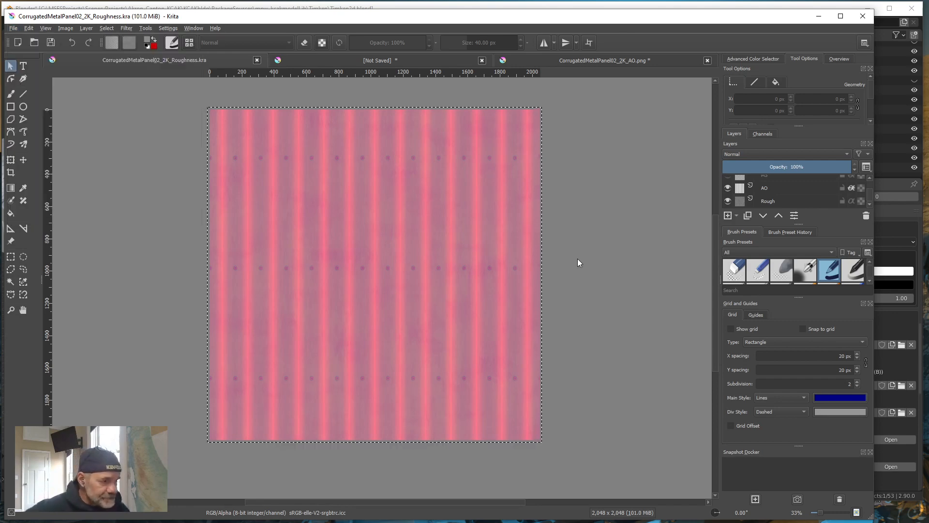
Switch to Blender and check how the DoorShed's corrugated metal surface looks from different angles and distances.
click(819, 16)
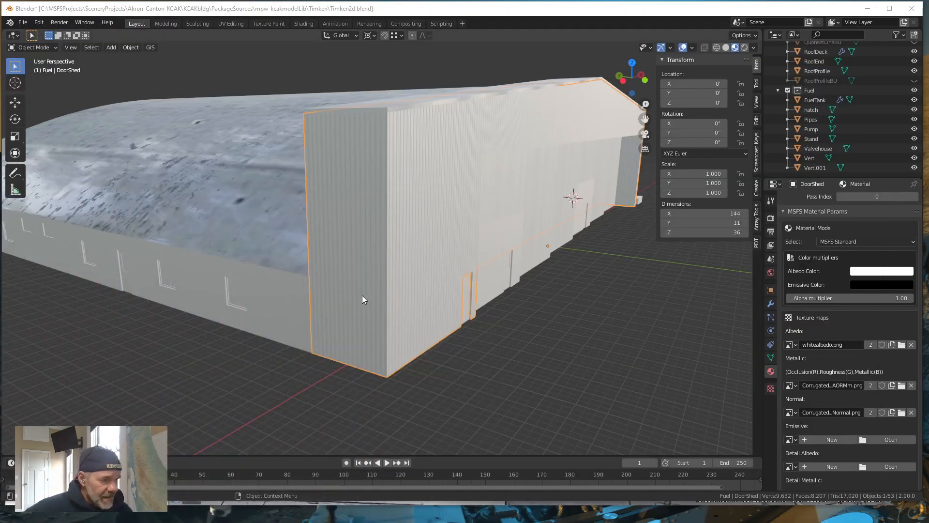
scroll(360, 298, up, 5)
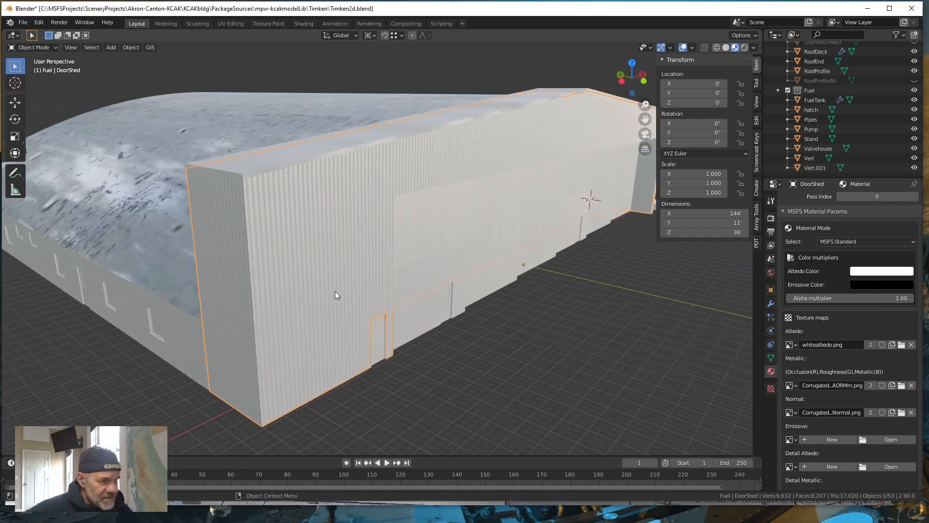
scroll(333, 309, up, 6)
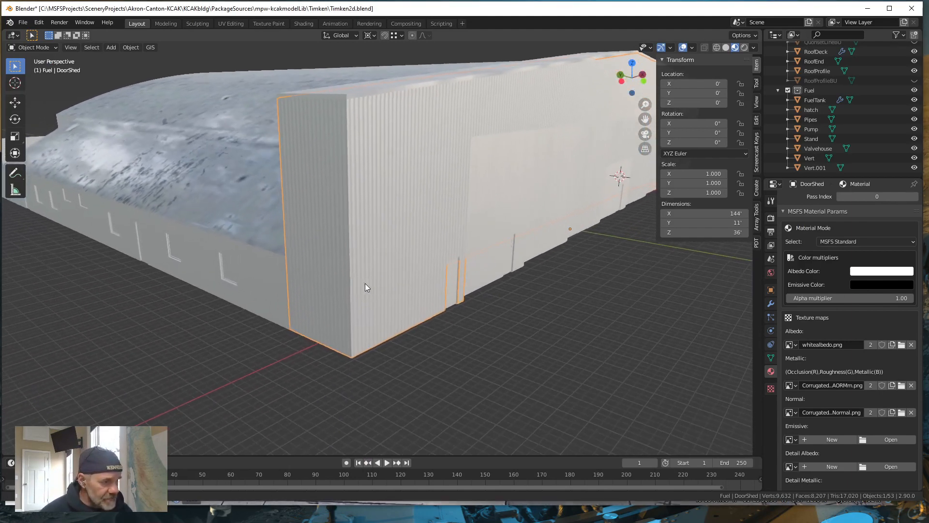
scroll(370, 284, up, 4)
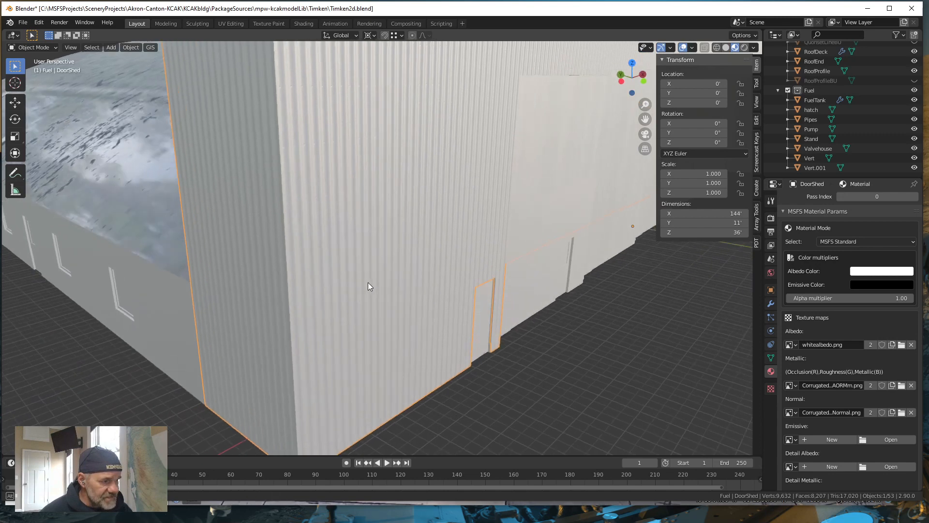
Switch to Krita and open Smudges01_4K.png from the texture folder of mpw-kcakmodelLib.
mouse_move(364, 282)
mouse_down()
mouse_move(357, 286)
mouse_move(368, 276)
mouse_up()
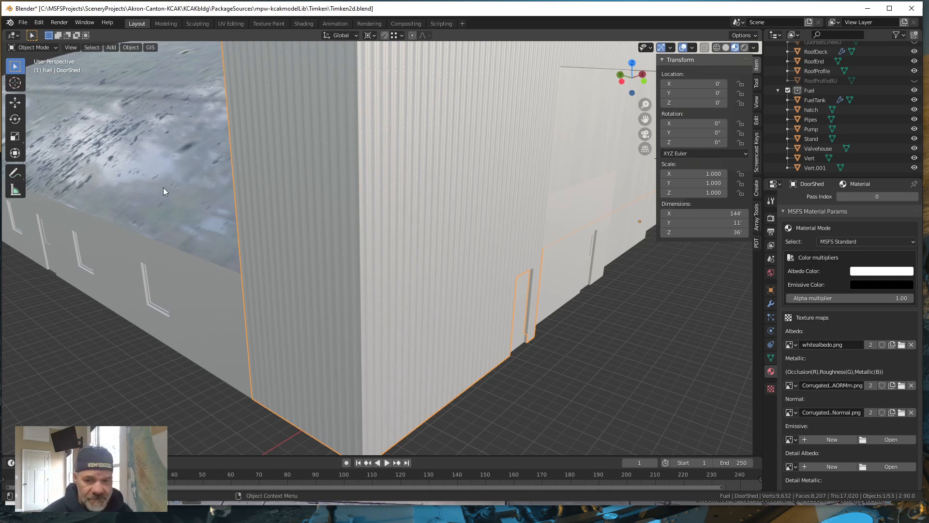
scroll(420, 232, down, 3)
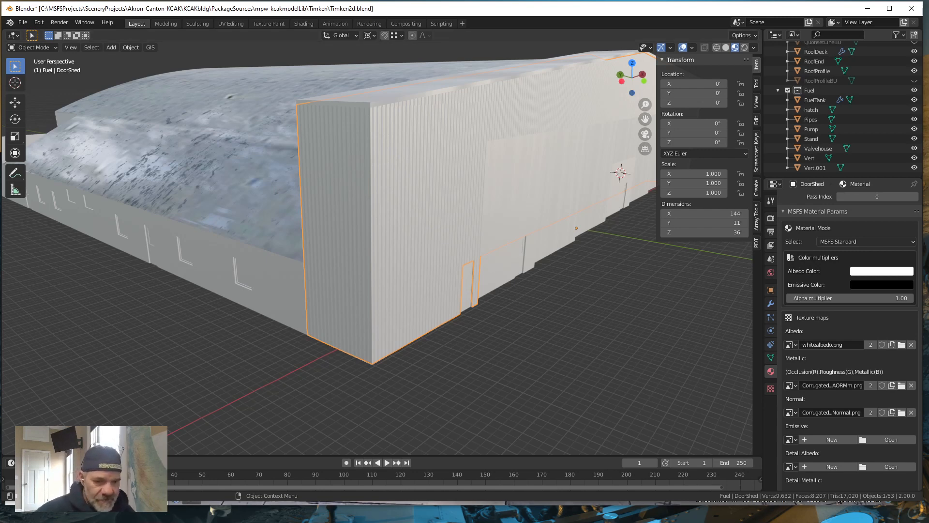
key(alt+Tab)
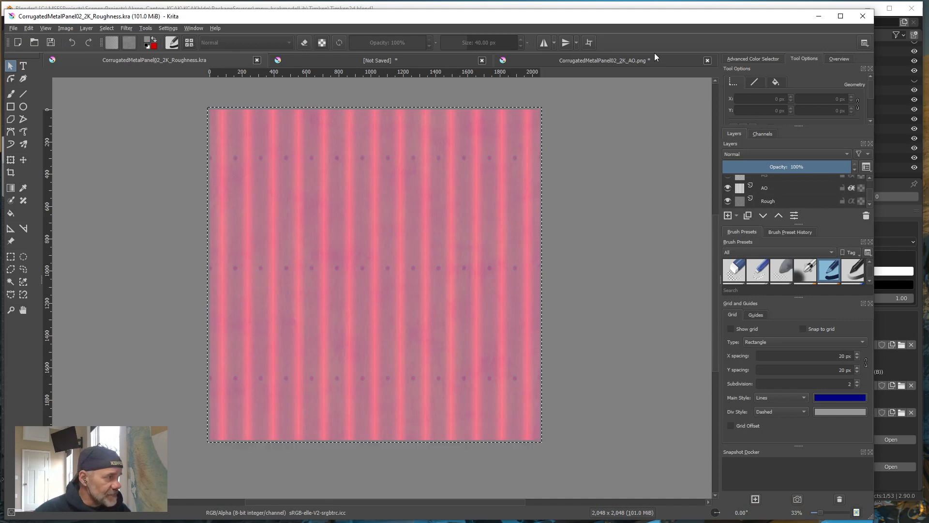
click(14, 28)
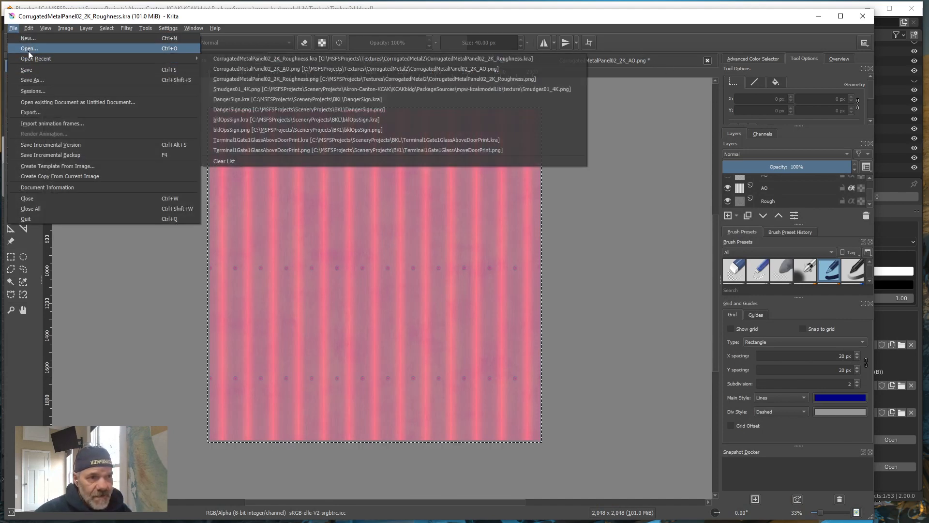
click(27, 50)
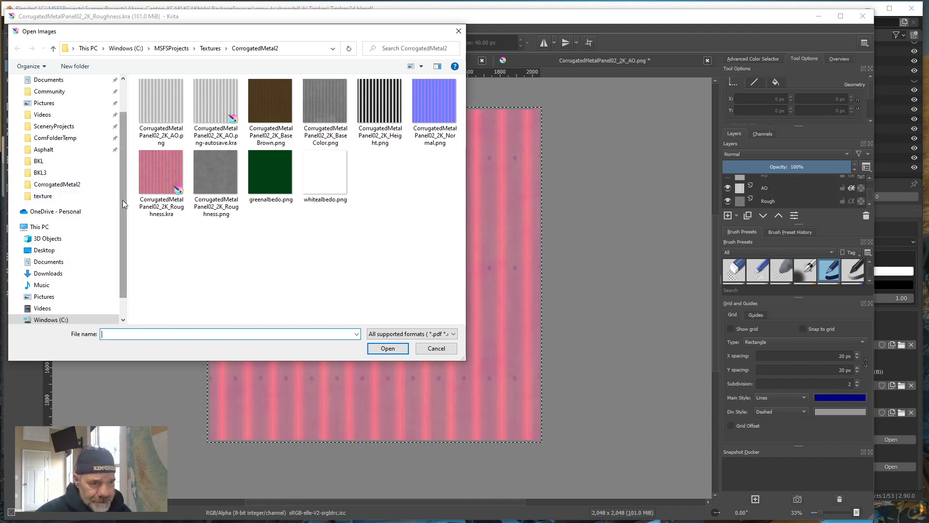
scroll(123, 200, down, 1)
click(19, 300)
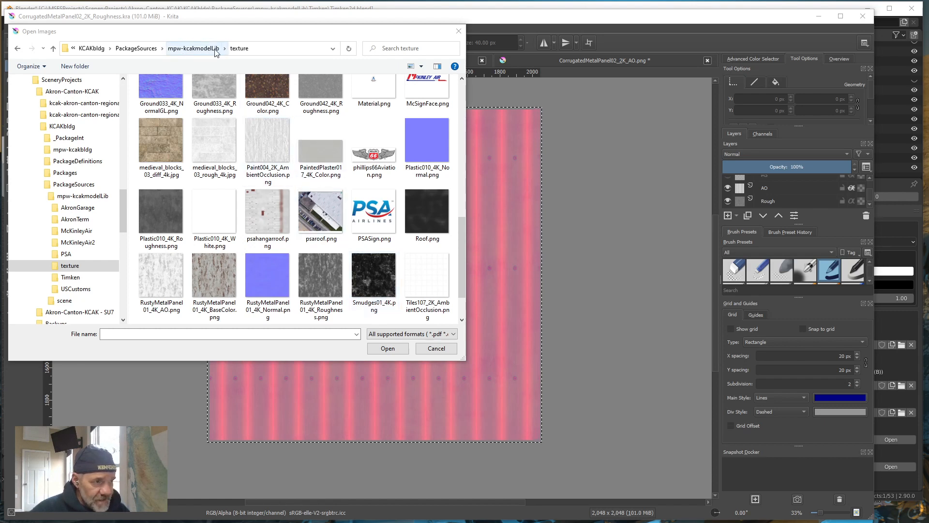
click(373, 277)
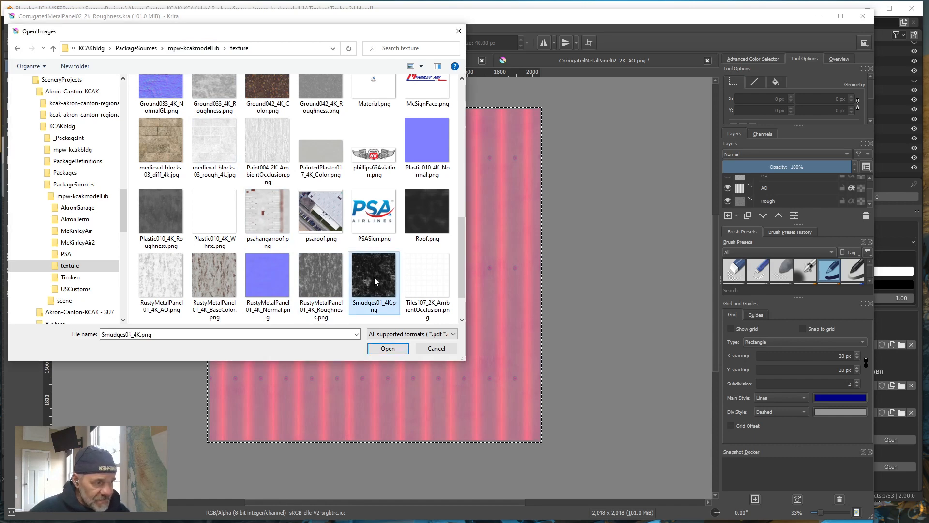
click(387, 349)
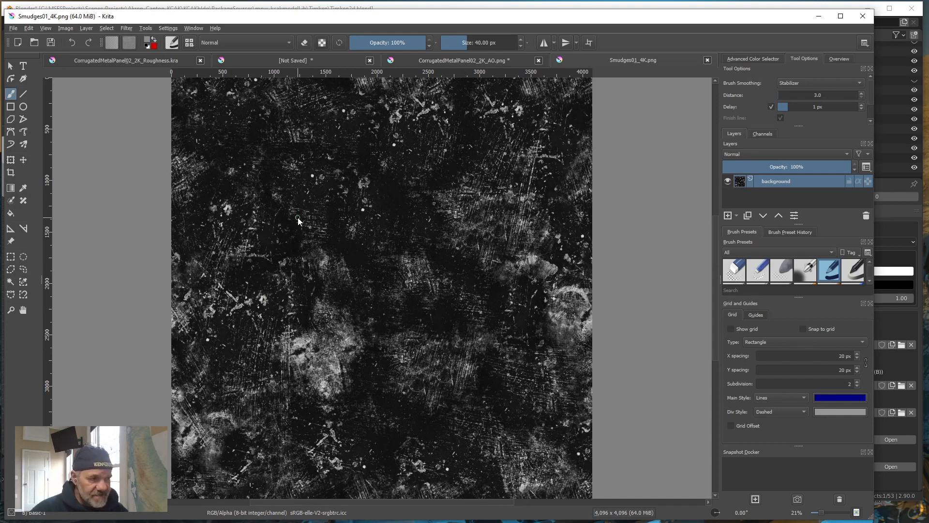
scroll(312, 255, down, 1)
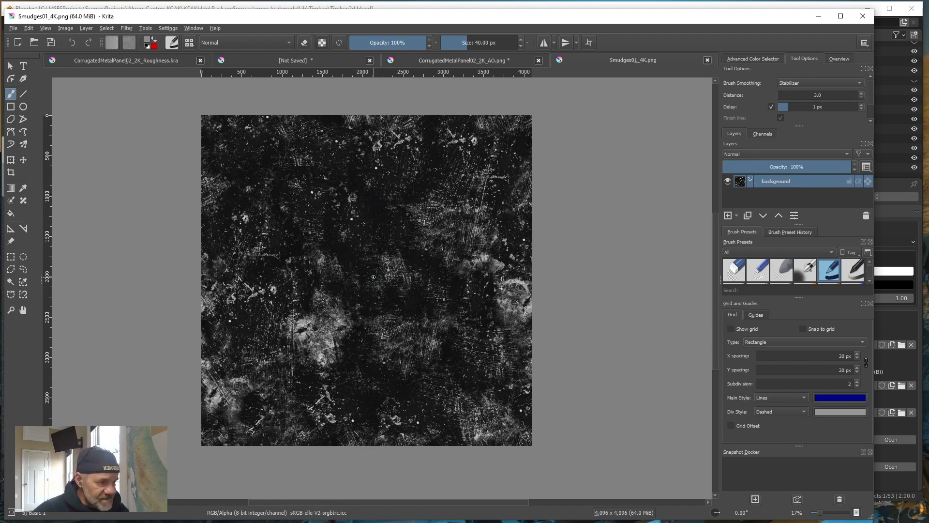
Copy the entire smudge image and paste it as a new layer into CorrugatedMetalPanel02_2K_Roughness.kra.
click(112, 59)
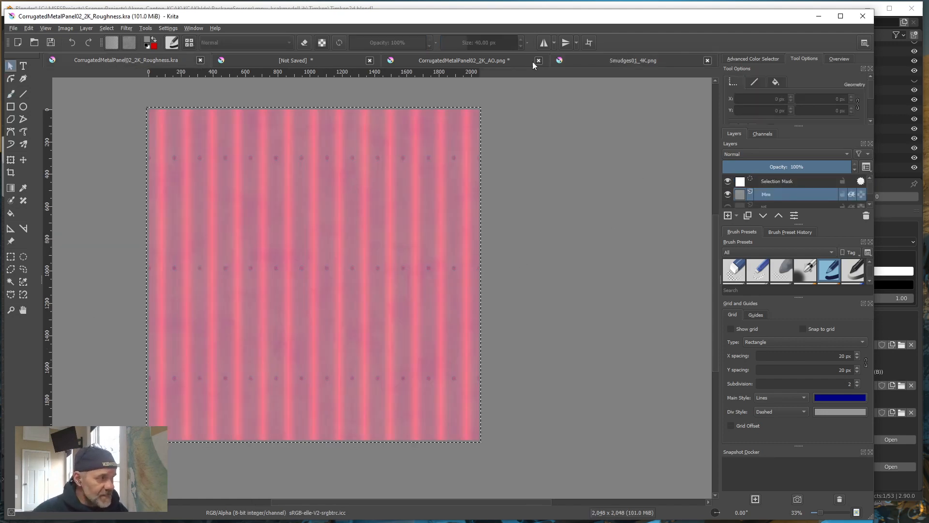
click(626, 60)
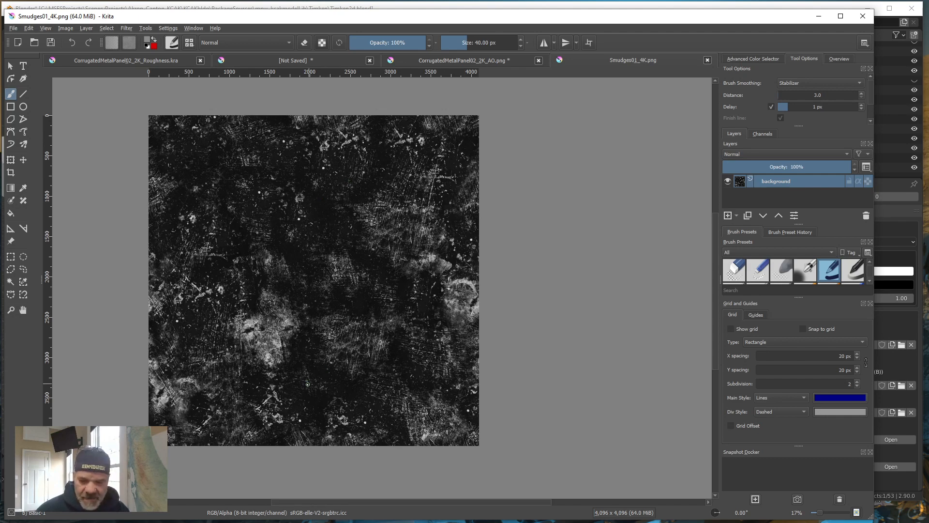
key(ctrl)
key(ctrl+a)
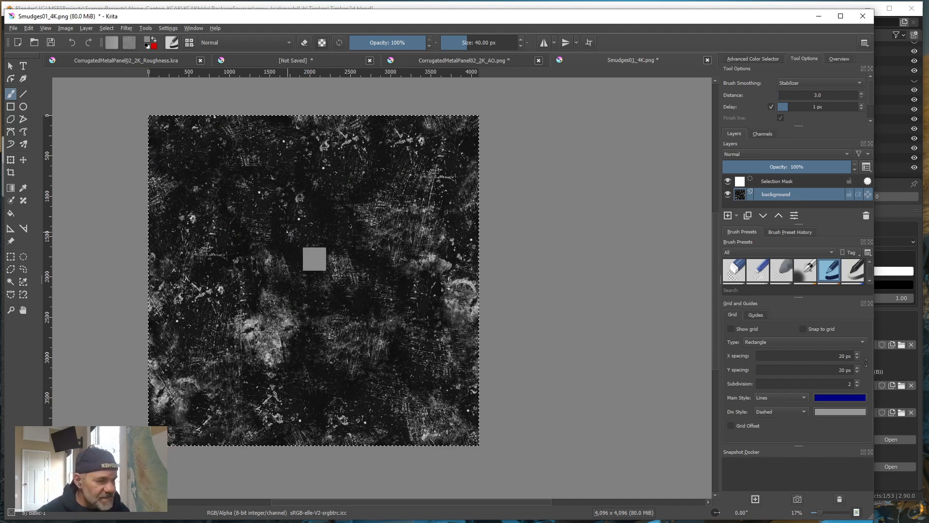
click(122, 61)
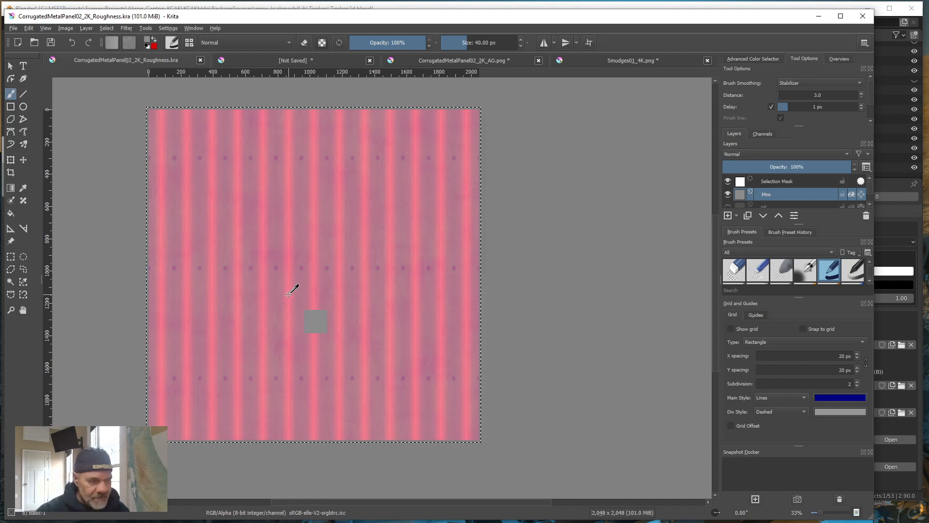
key(ctrl+v)
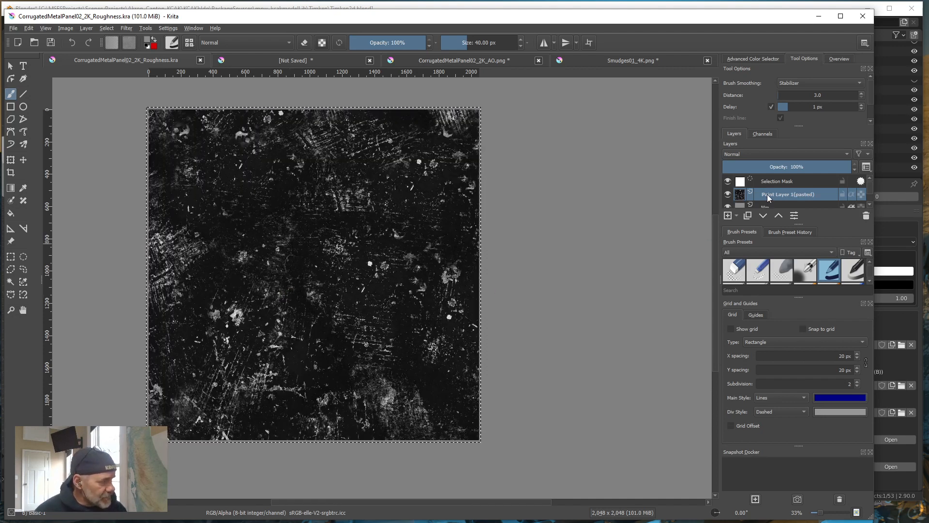
Rename the pasted layer as Smudge.
double_click(779, 195)
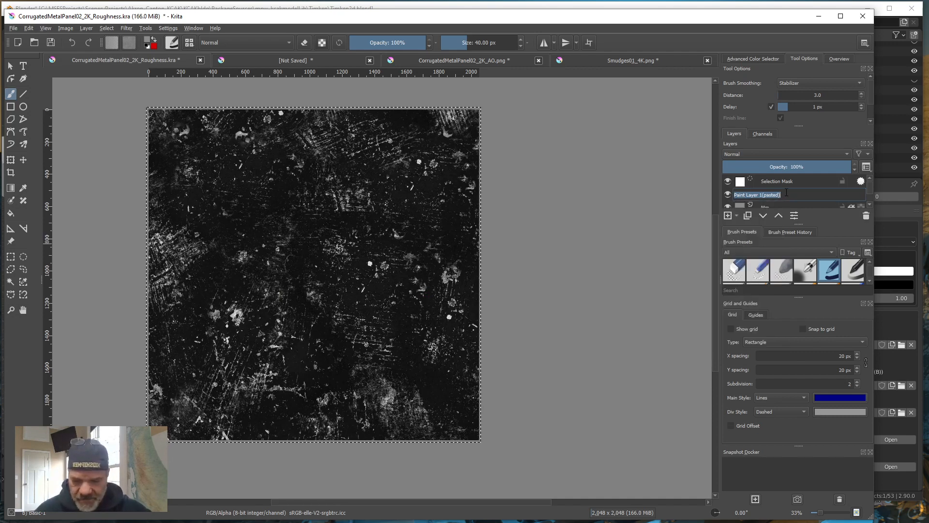
text(Smudge)
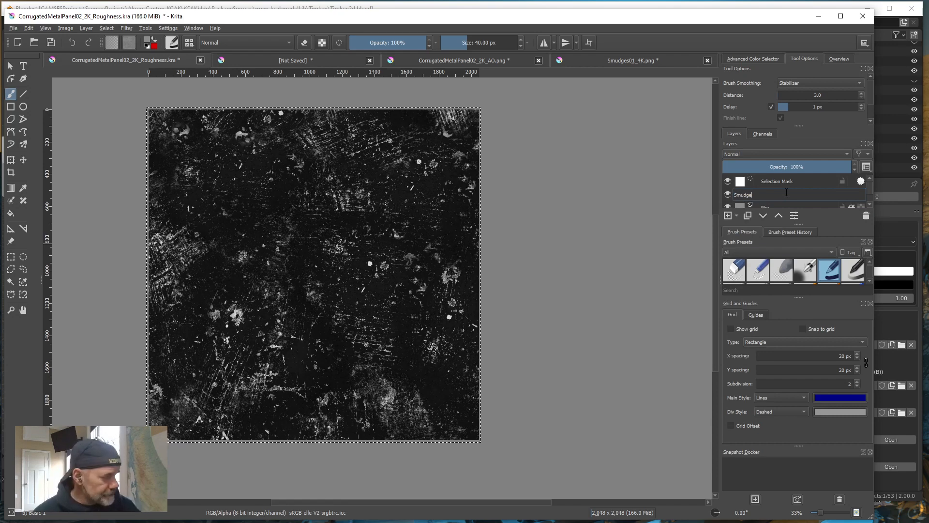
key(Return)
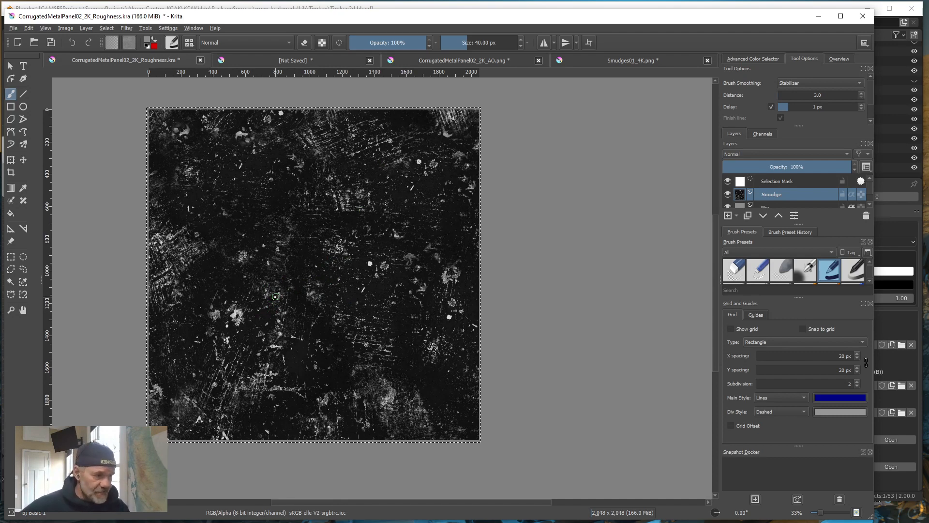
Turn off the Smudge layer's green, red and alpha channels so only blue stays active.
right_click(772, 197)
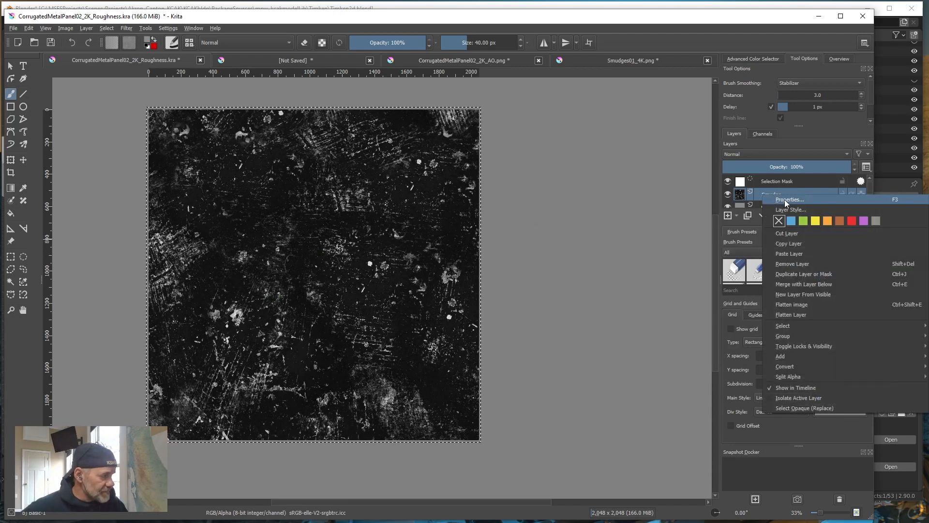
click(786, 200)
click(549, 242)
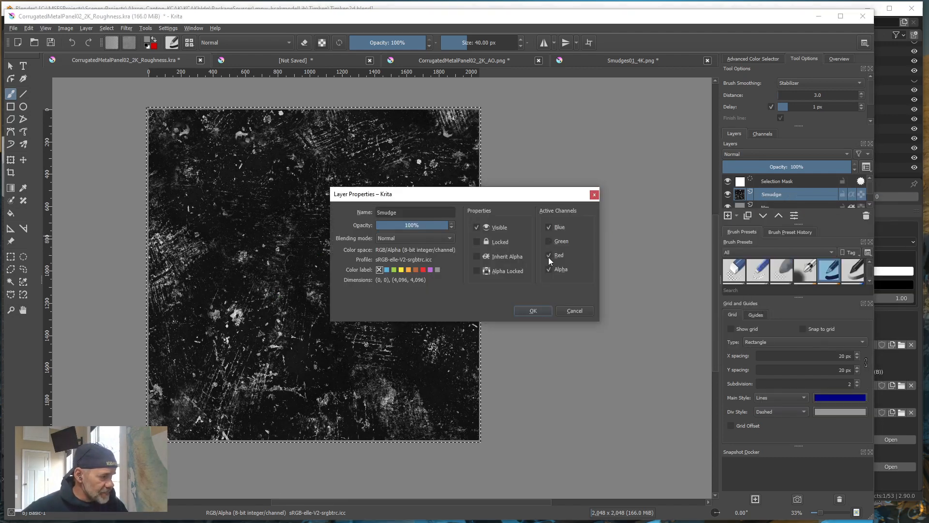
click(548, 256)
click(549, 270)
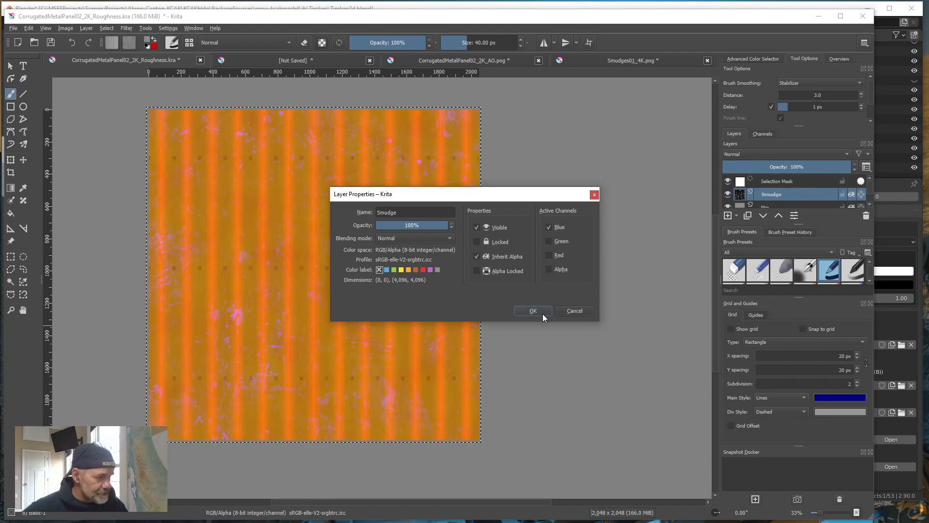
click(533, 310)
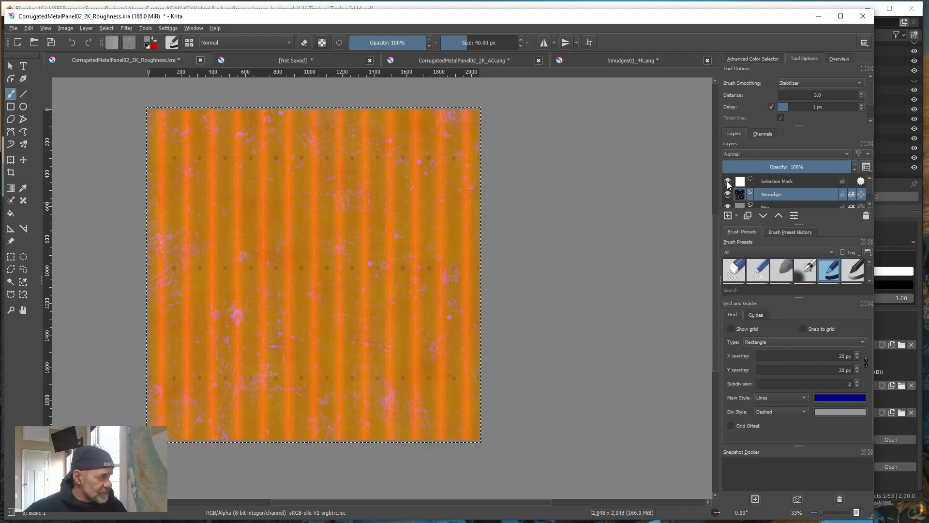
Clear the selection and hide the Mm, AO and Rough layers, leaving only the Smudge layer visible.
click(107, 28)
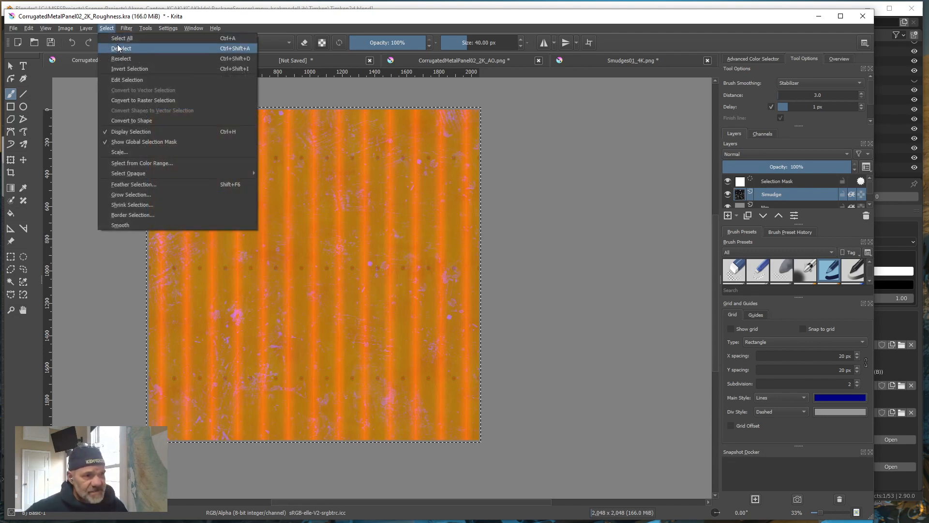
click(118, 49)
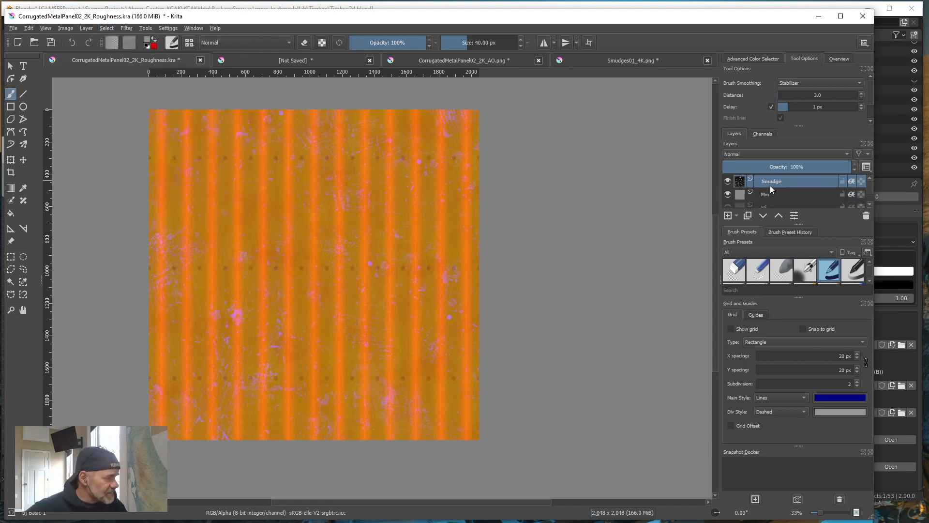
click(728, 194)
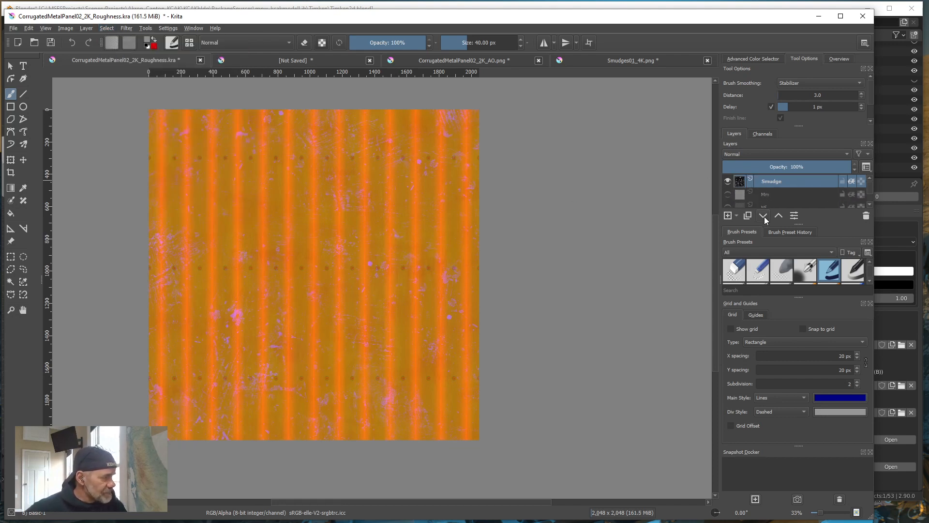
scroll(758, 200, down, 3)
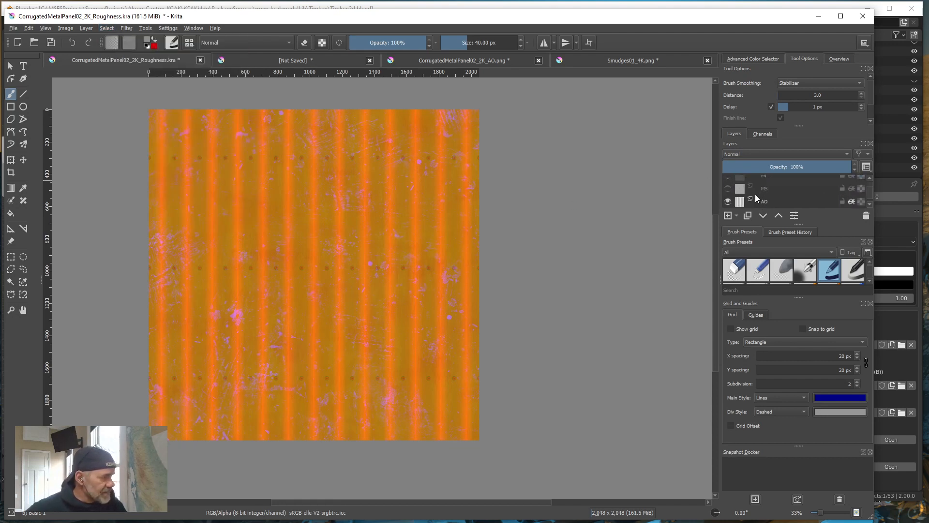
click(728, 201)
scroll(765, 203, down, 1)
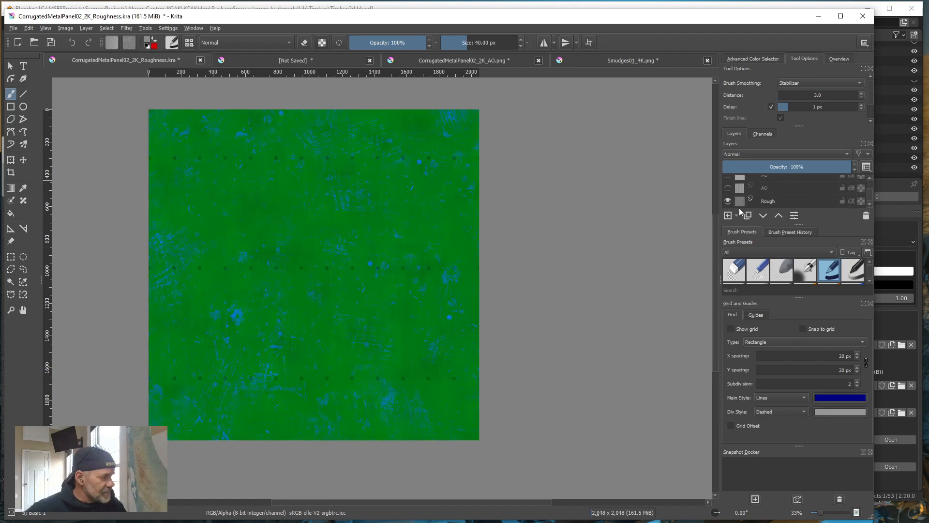
click(728, 201)
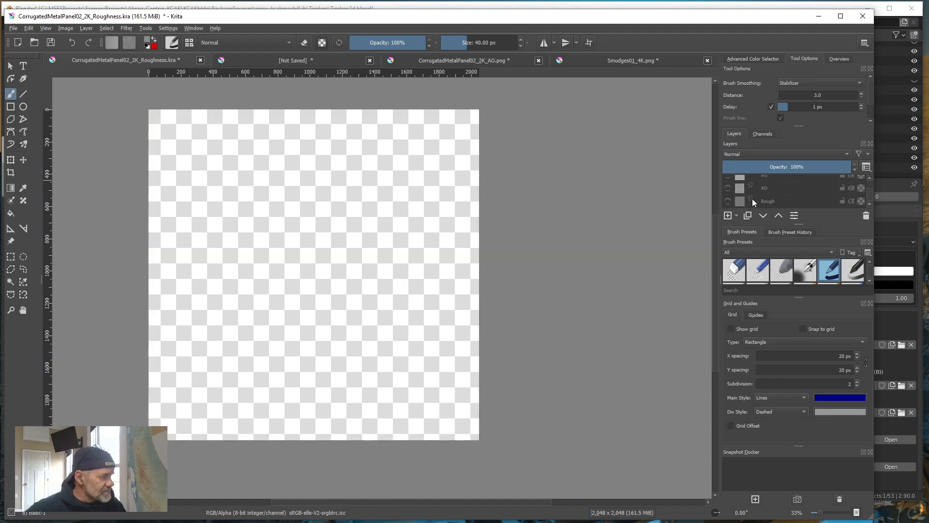
scroll(752, 199, up, 3)
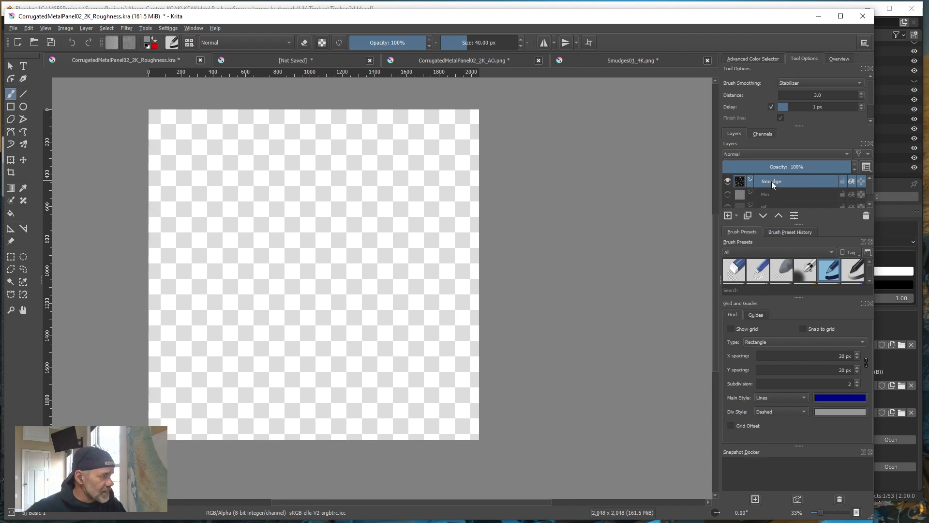
Reactivate the alpha channel of the Smudge layer in its layer properties.
right_click(770, 182)
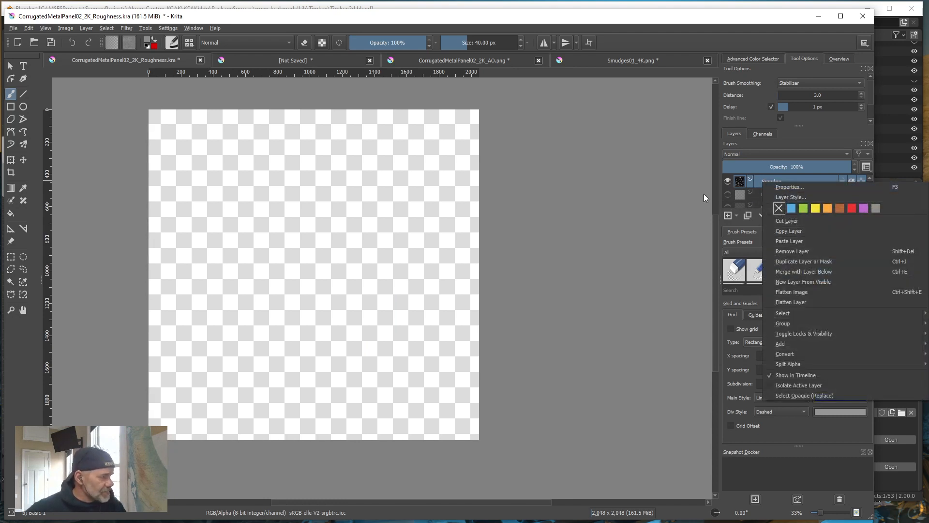
click(783, 187)
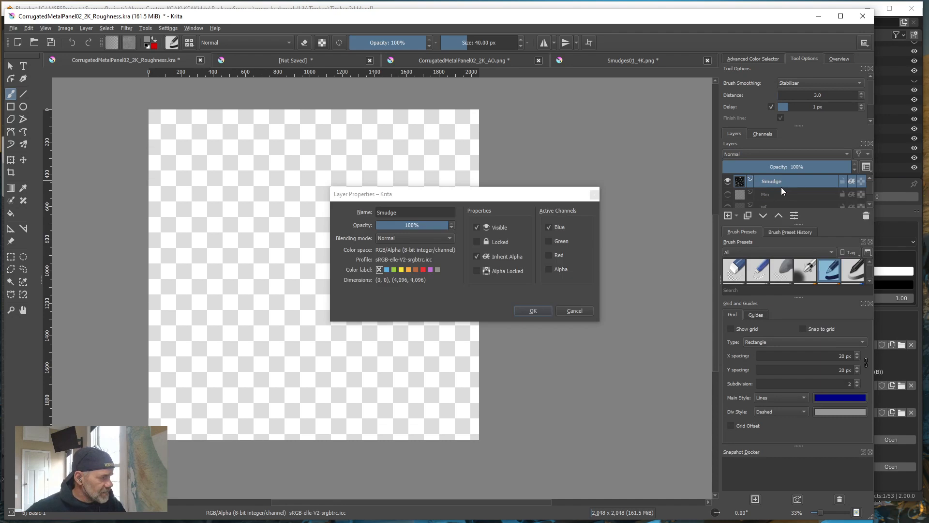
click(550, 268)
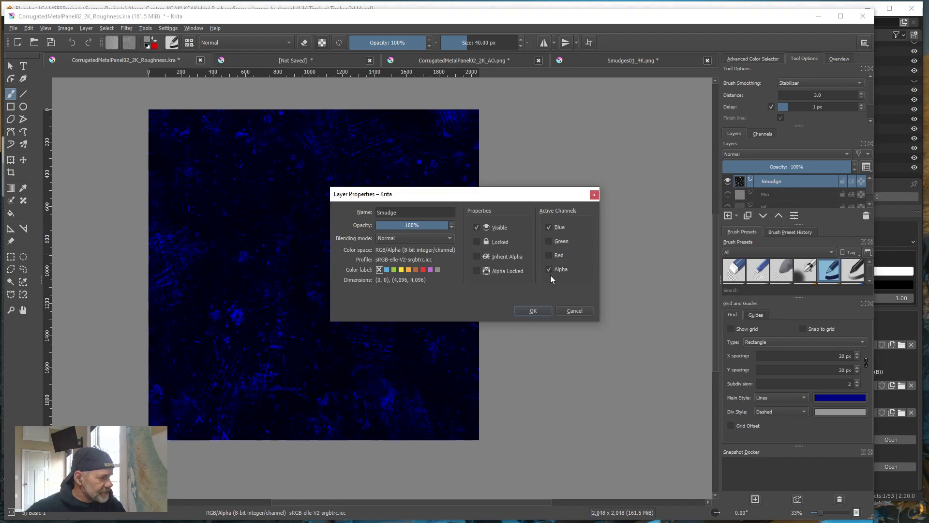
click(533, 310)
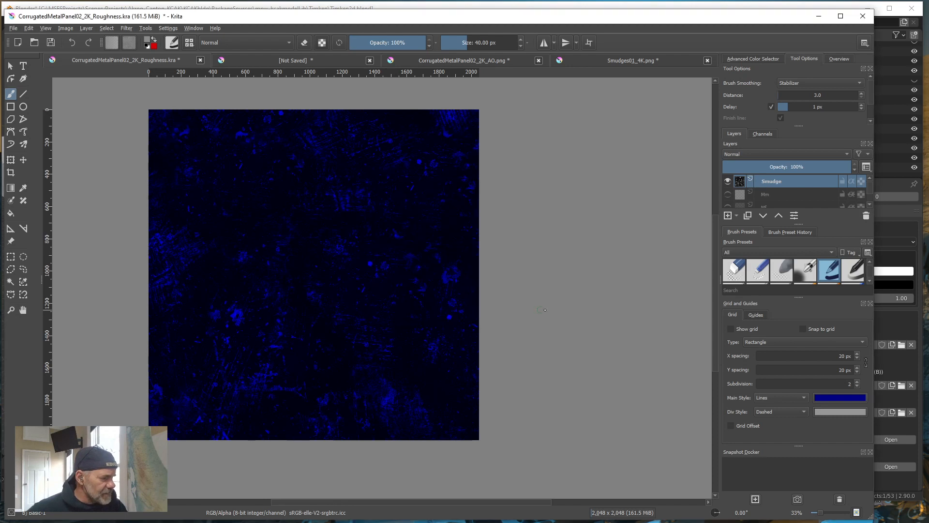
Rename the Smudge layer as SmudgeA.
double_click(786, 182)
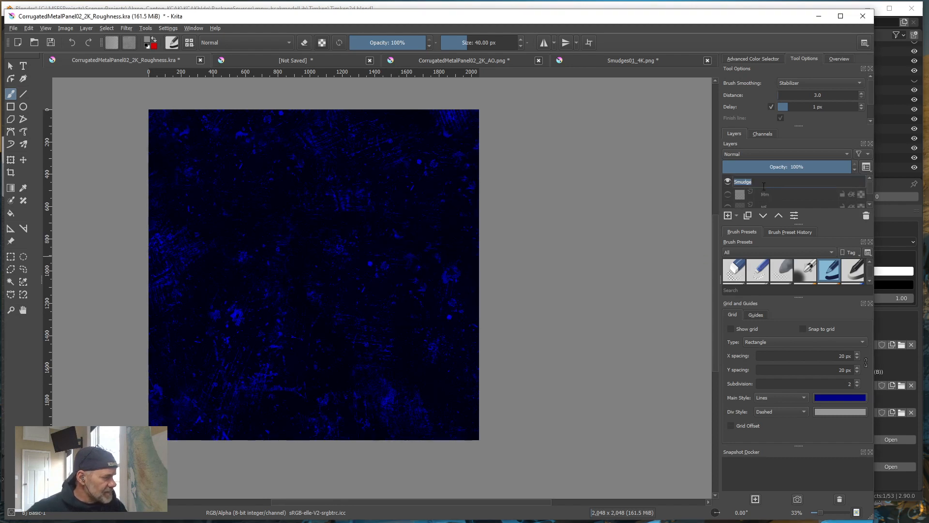
click(758, 183)
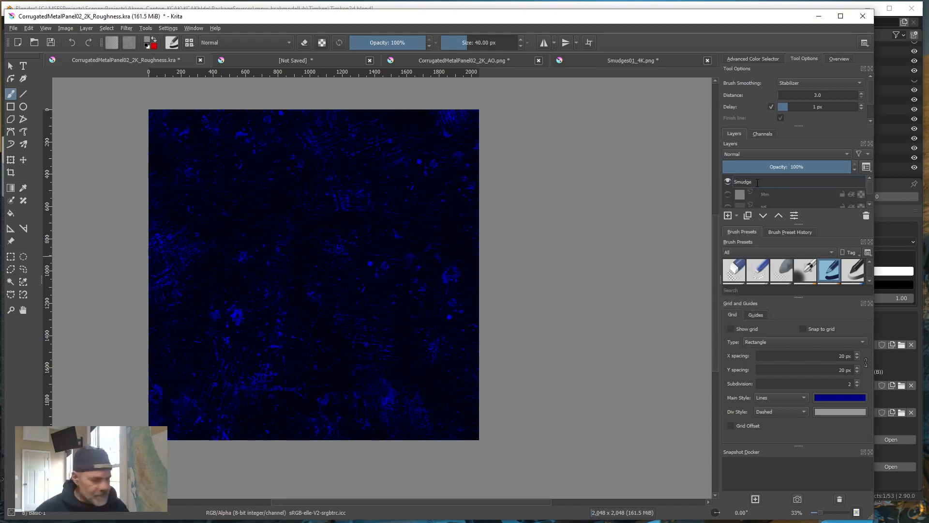
key(Return)
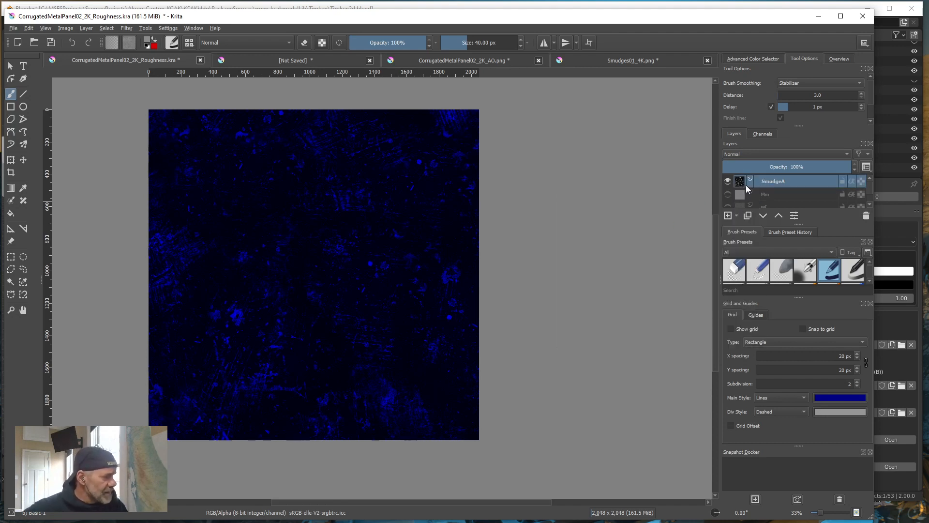
Export the visible SmudgeA layer to the texture folder as CorrugatedMetalPanel02_2K_SmudgeA.png with the default PNG options.
scroll(746, 185, down, 3)
scroll(735, 197, up, 3)
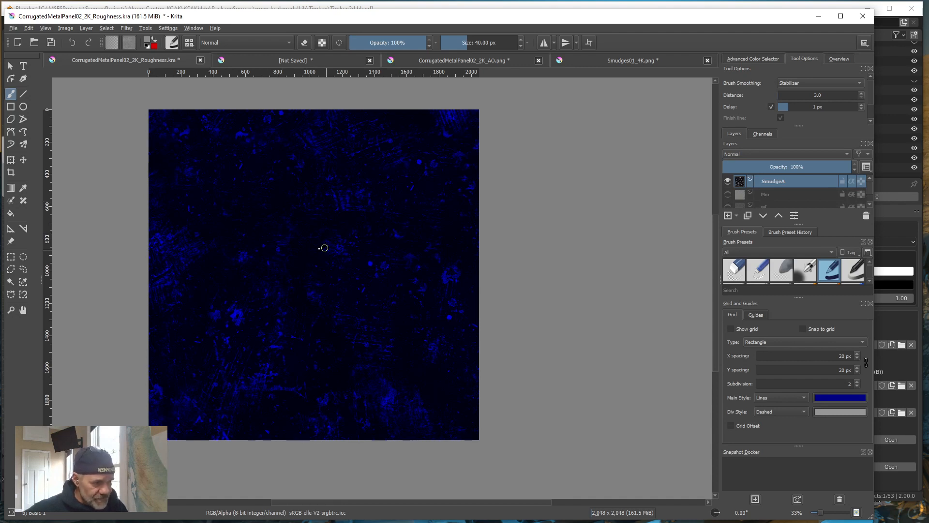
click(13, 29)
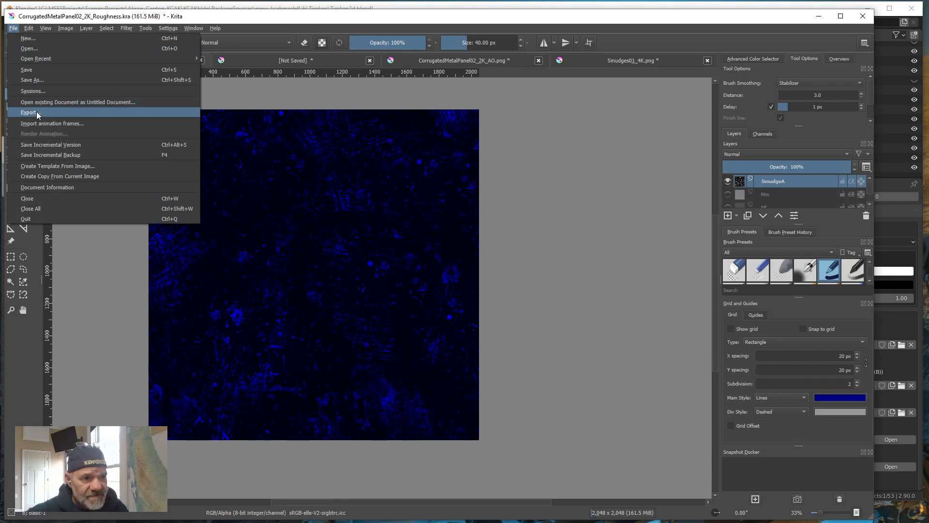
click(29, 112)
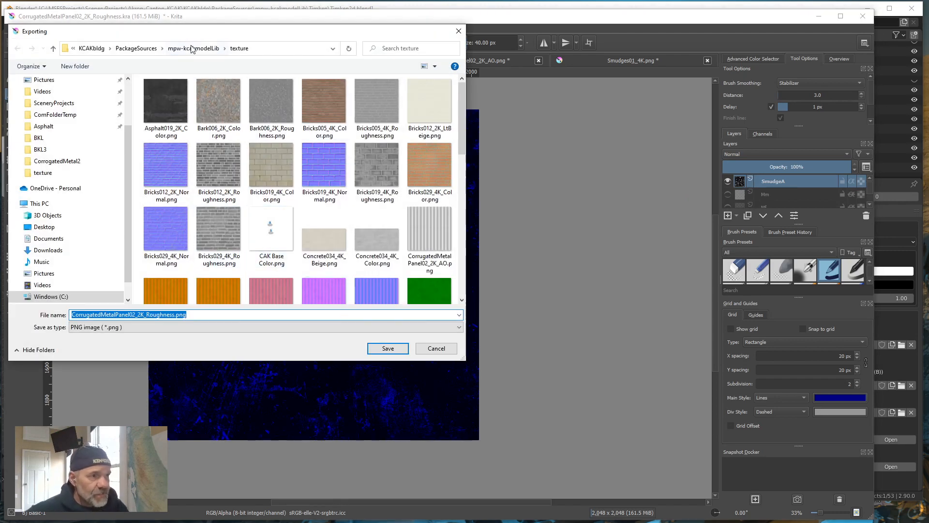
click(147, 315)
drag(147, 315, 175, 315)
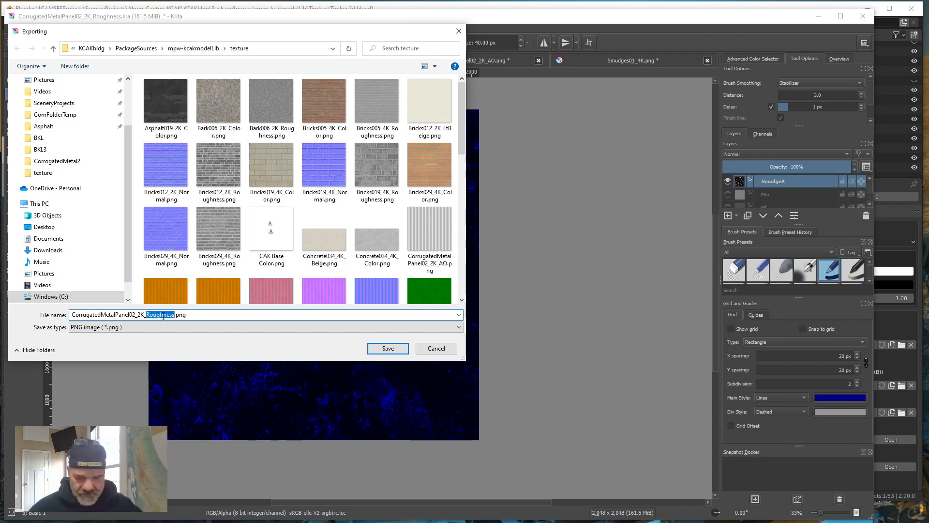
text(S)
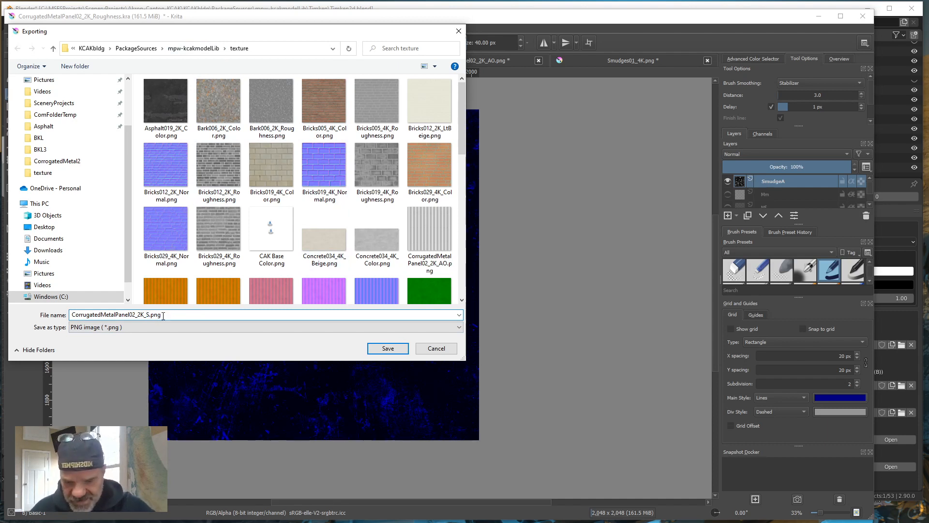
text(mud)
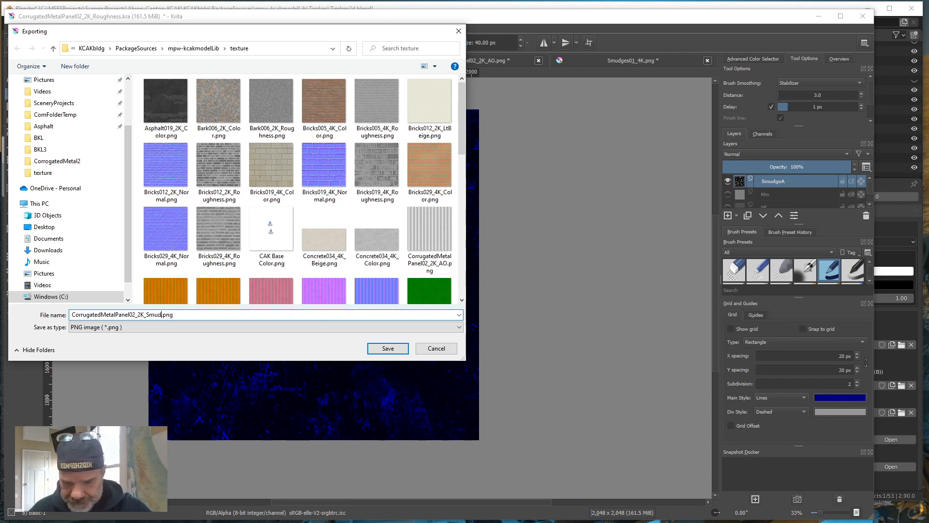
text(geA)
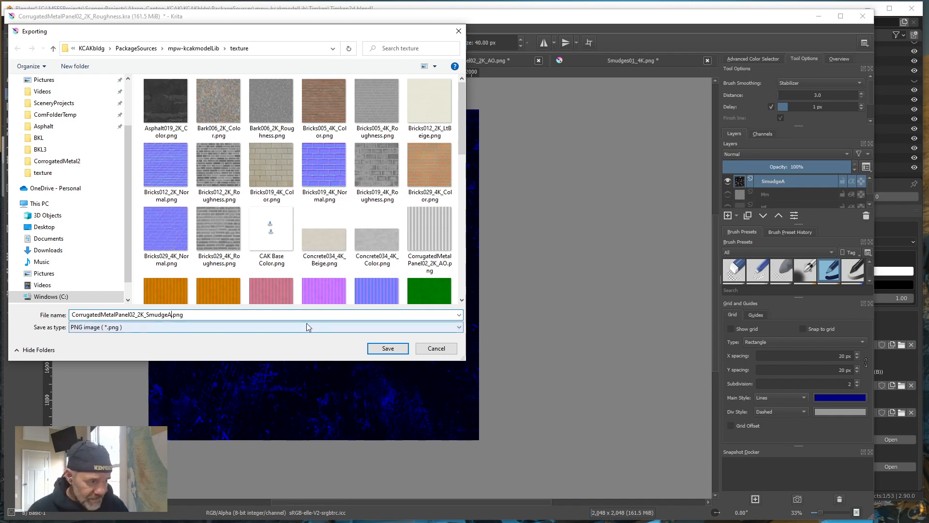
click(387, 348)
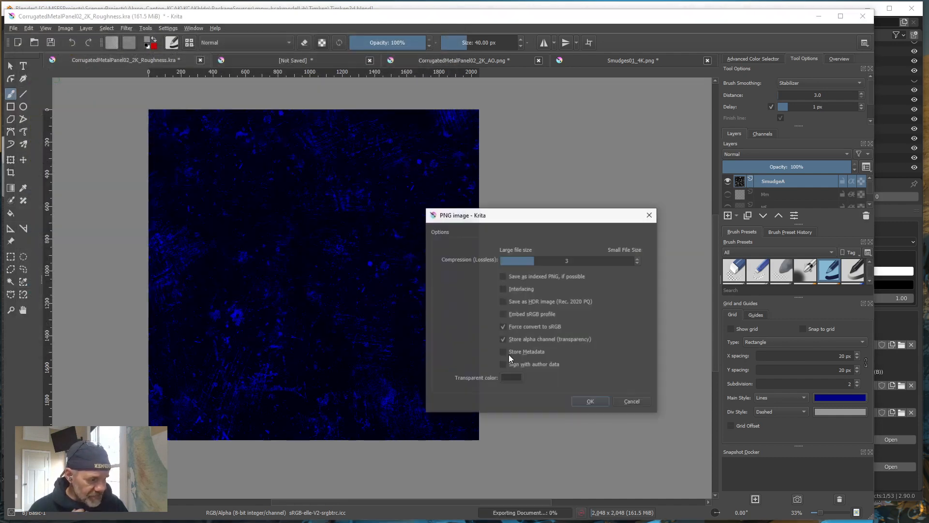
click(594, 401)
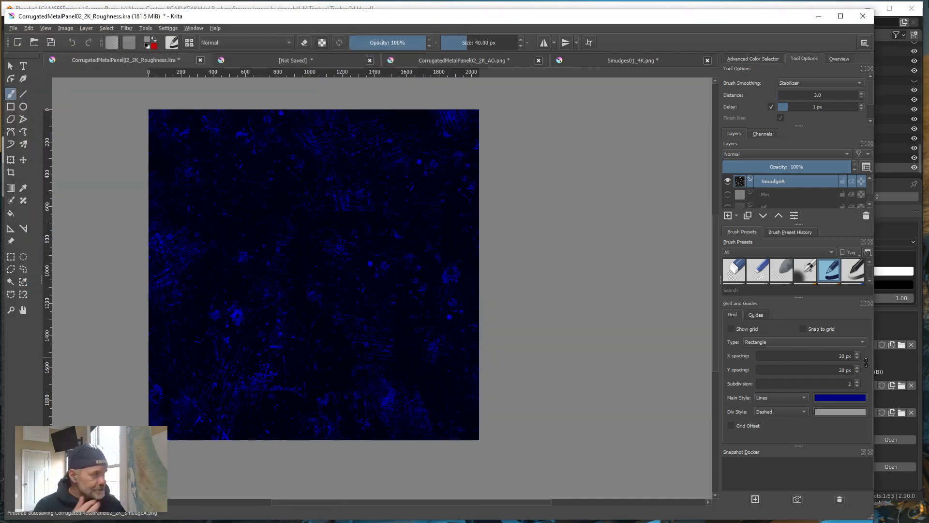
Switch to Blender and load CorrugatedMetalPanel02_2K_SmudgeA.png from the texture folder as the DoorShed material's Detail Metallic map.
click(819, 16)
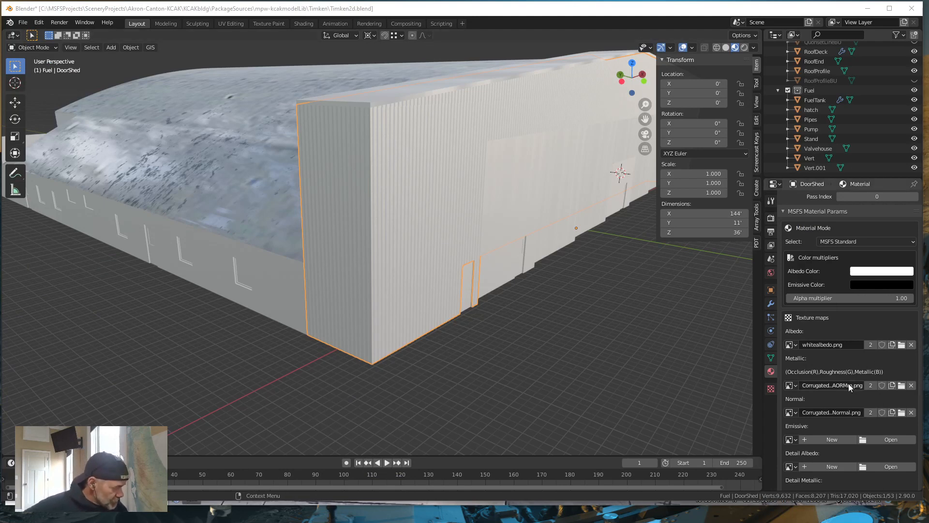
scroll(851, 386, down, 2)
scroll(850, 386, down, 1)
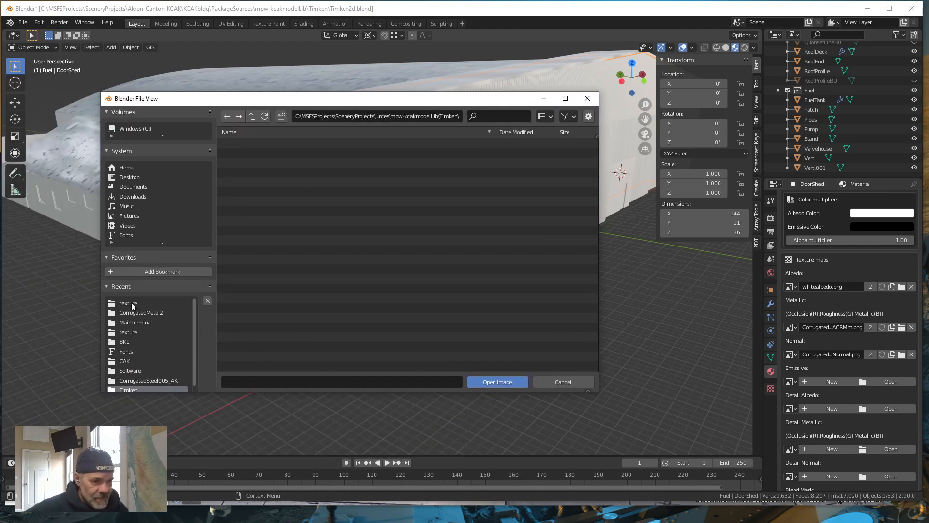
click(130, 303)
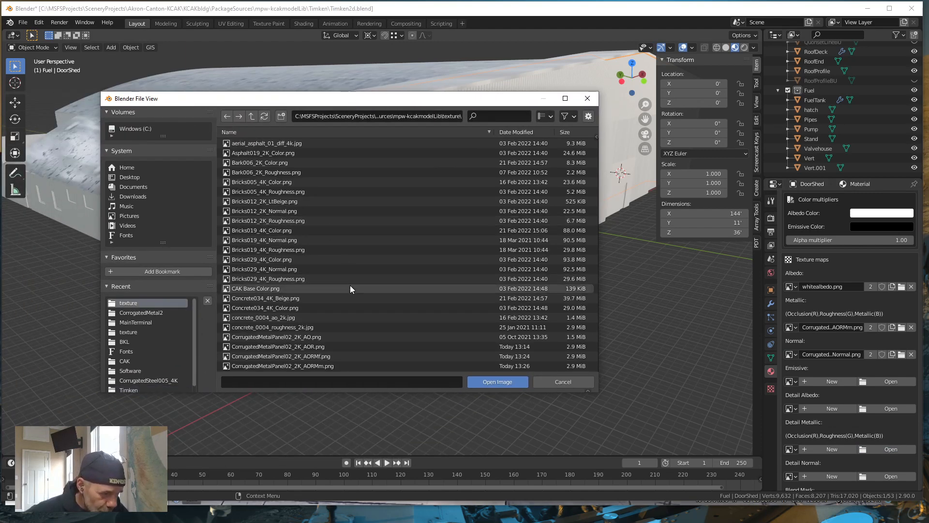
scroll(350, 286, down, 4)
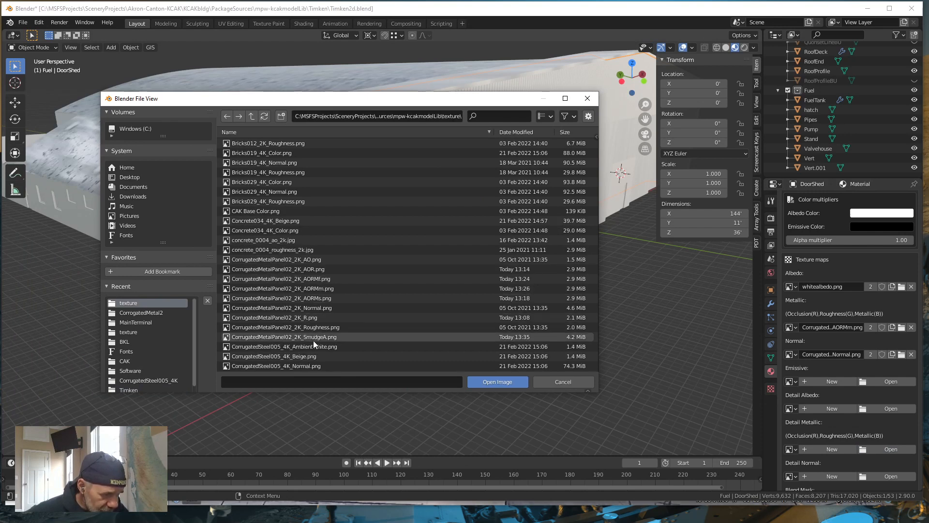
click(312, 336)
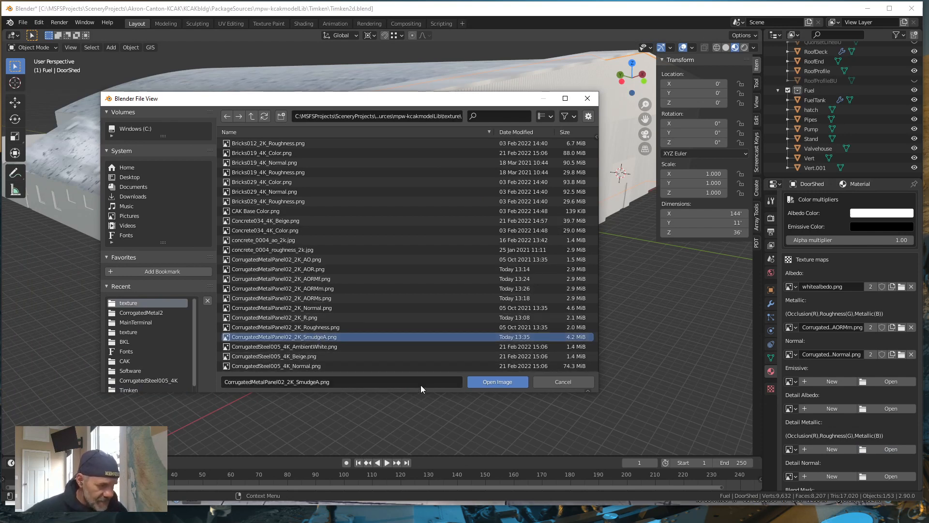
click(496, 382)
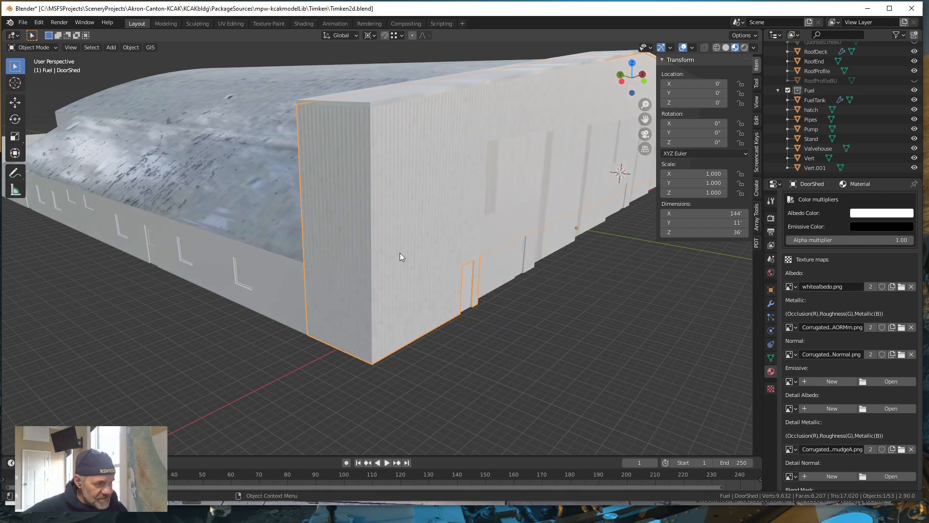
Examine the smudge detail on the DoorShed's corrugated walls around the corner, from close up and from a distance.
scroll(428, 266, up, 6)
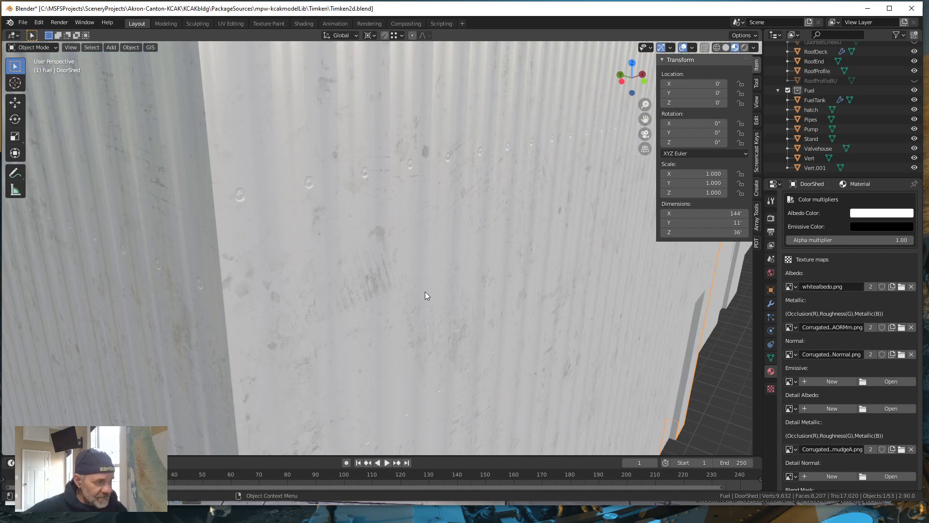
scroll(425, 293, left, 8)
scroll(426, 290, right, 2)
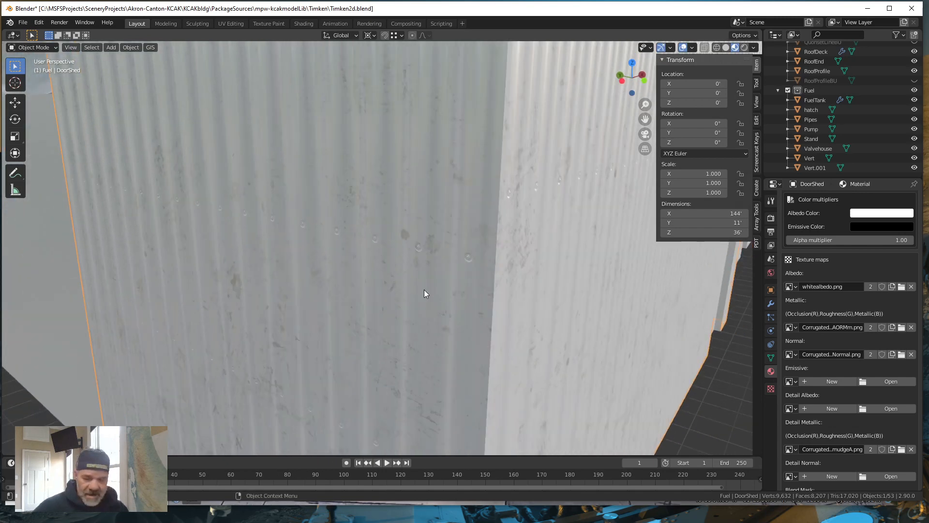
scroll(436, 312, right, 5)
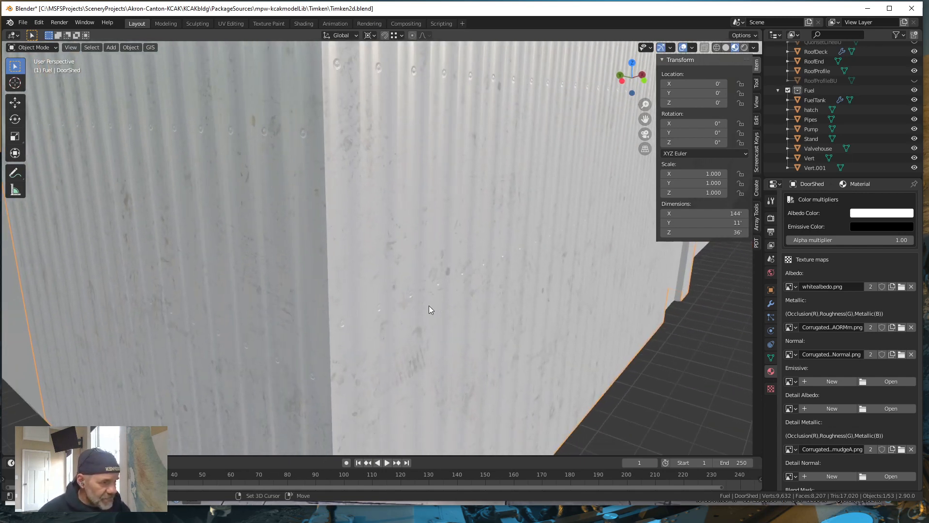
scroll(431, 305, down, 8)
scroll(431, 305, up, 4)
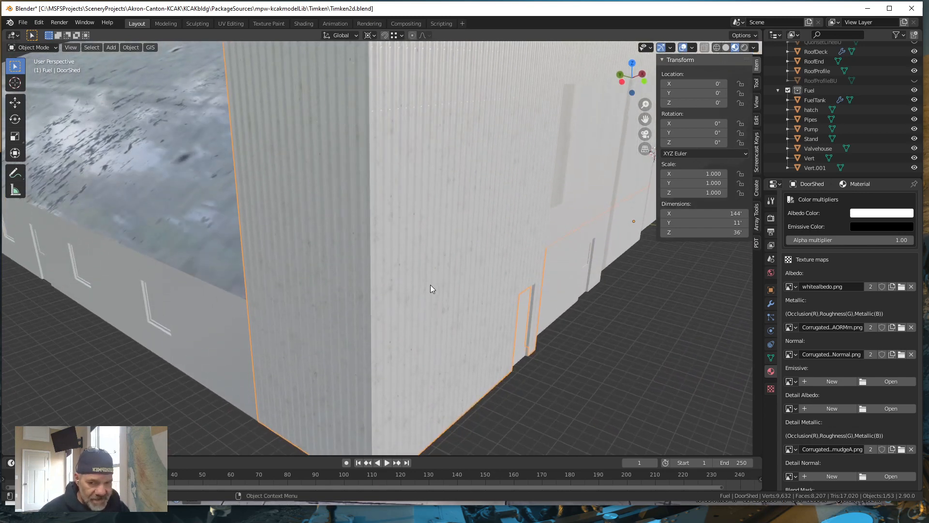
scroll(437, 286, up, 4)
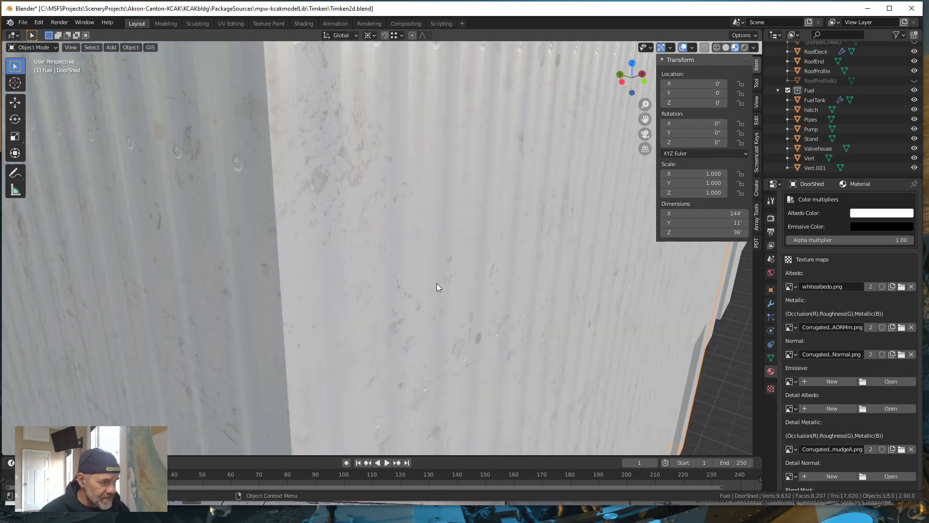
drag(426, 273, 423, 274)
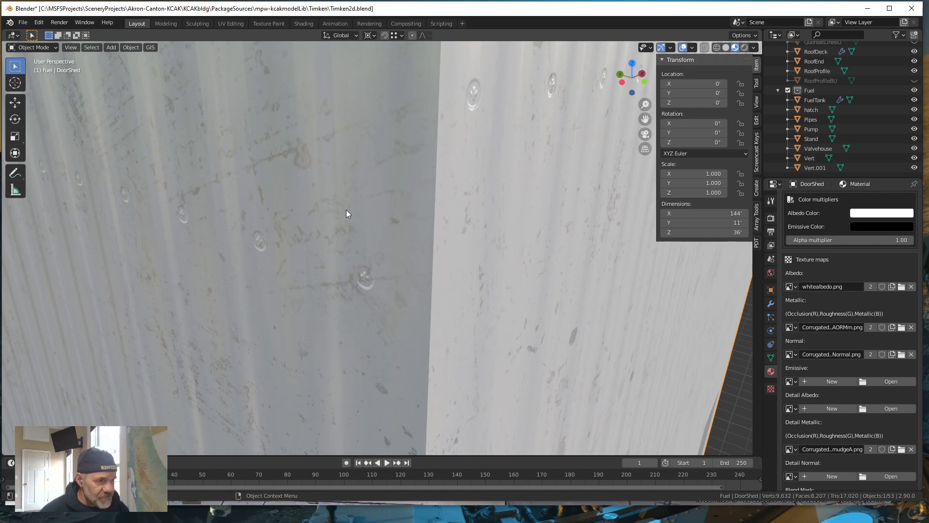
scroll(355, 237, down, 6)
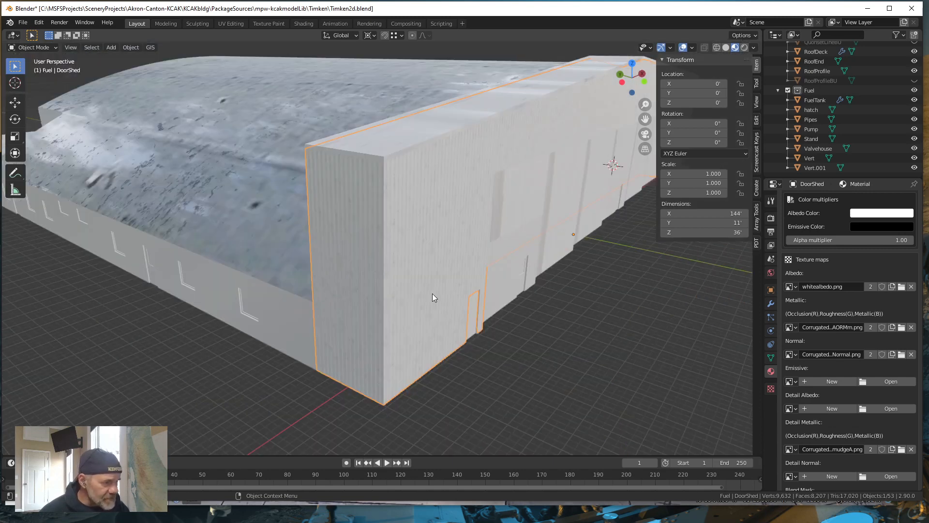
drag(432, 294, 432, 295)
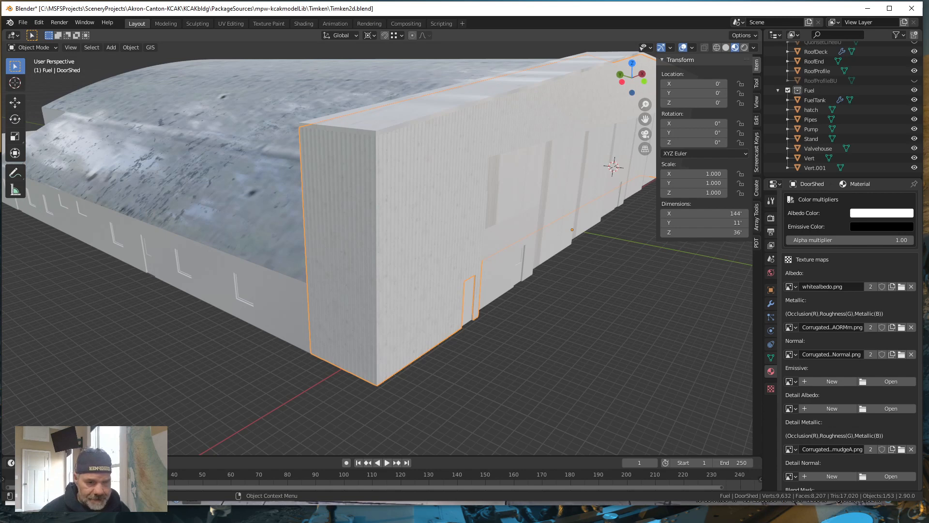
Switch to Krita and duplicate the SmudgeA layer.
key(alt+Tab)
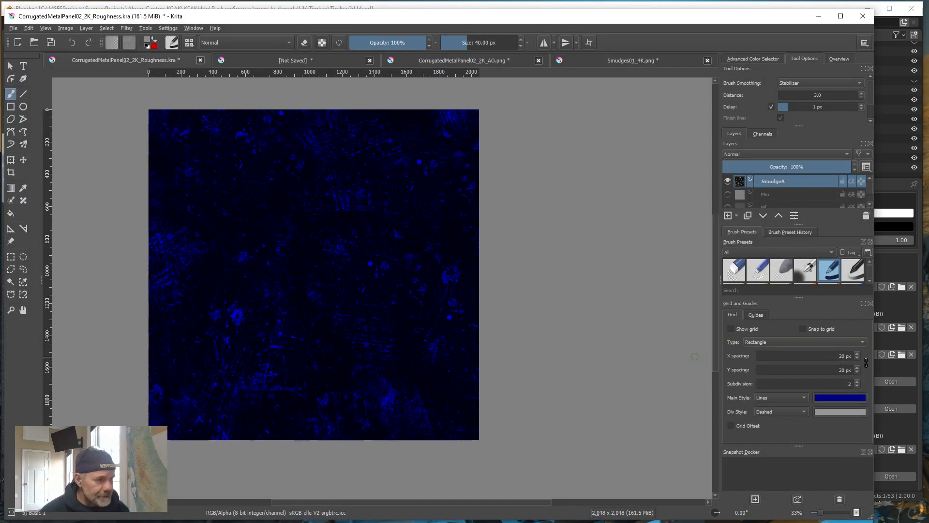
right_click(768, 181)
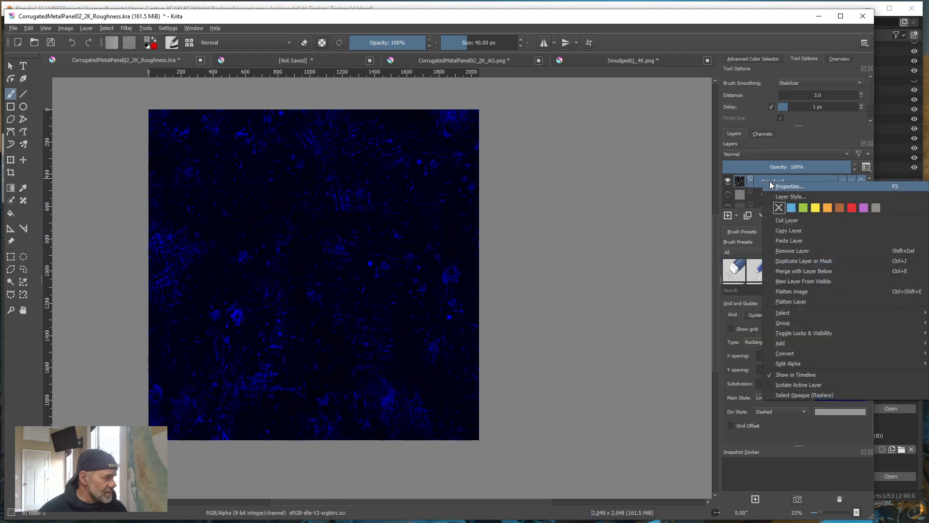
click(802, 260)
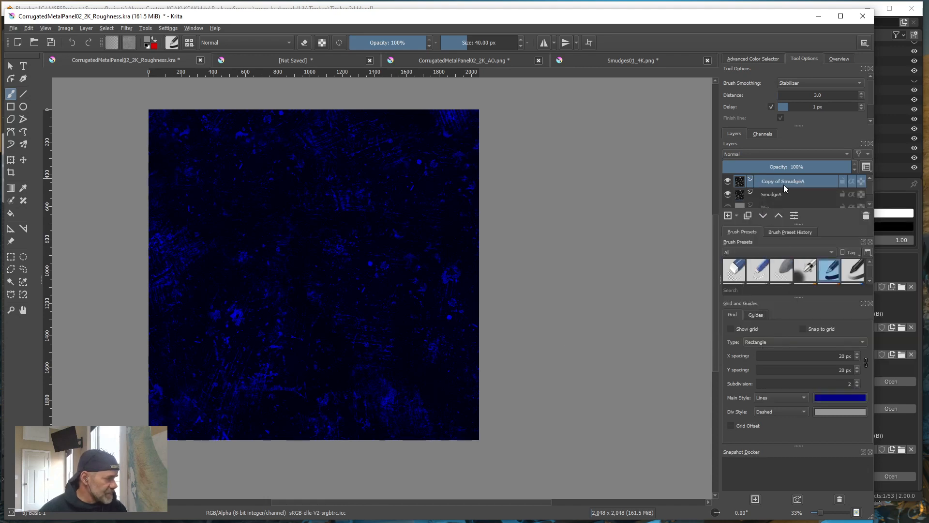
Rename the duplicated layer as Smudge and hide the SmudgeA layer.
double_click(782, 182)
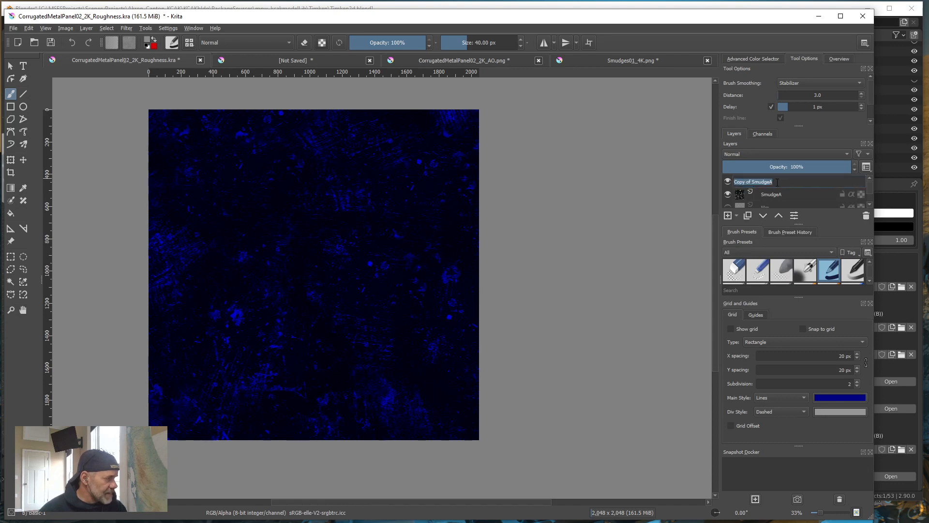
click(778, 182)
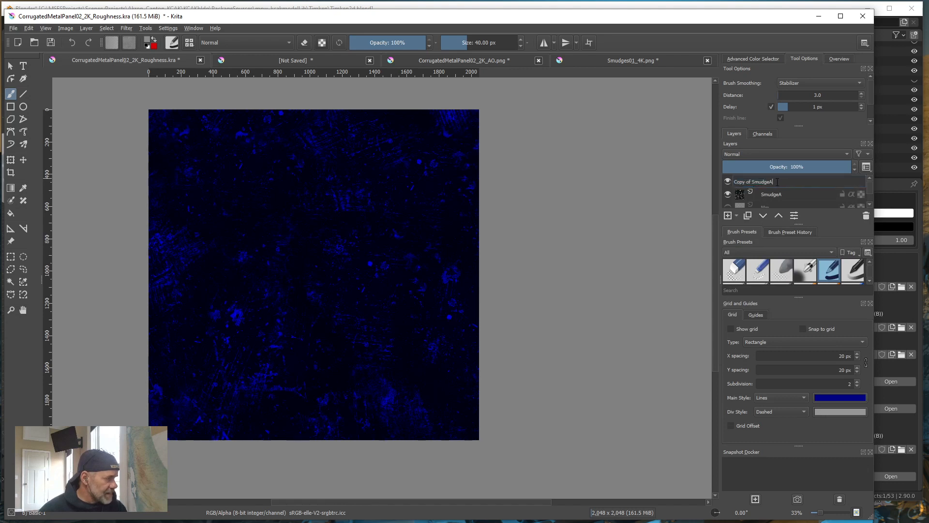
click(756, 182)
key(BackSpace)
key(BackSpace)
key(BackSpace)
key(BackSpace)
key(BackSpace)
key(BackSpace)
key(BackSpace)
key(BackSpace)
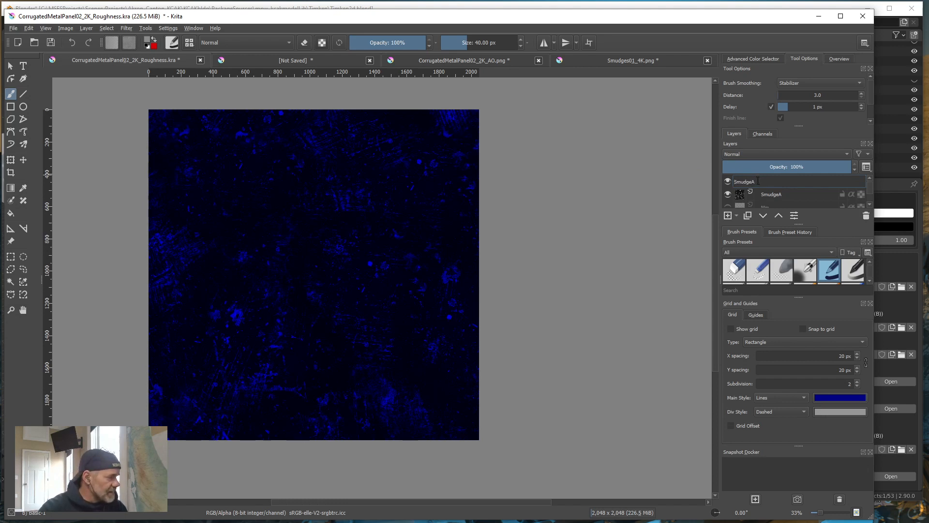
key(BackSpace)
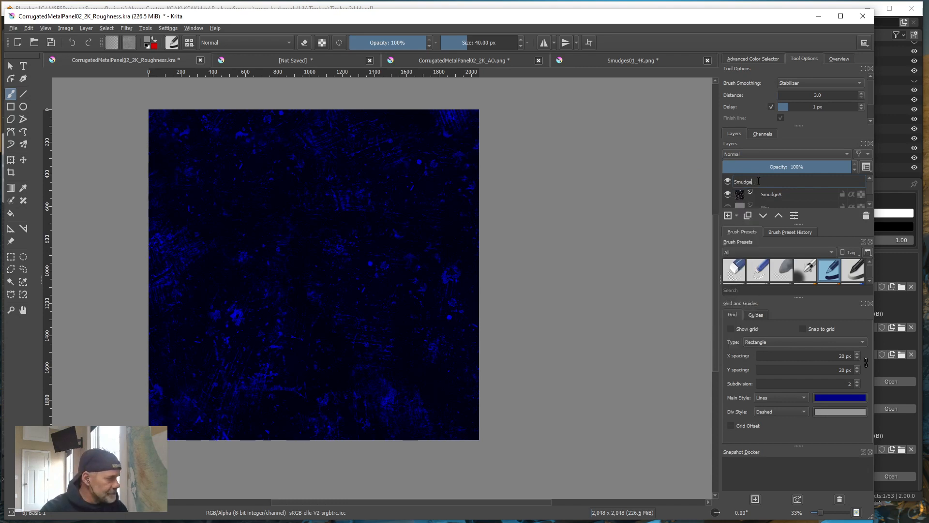
key(Return)
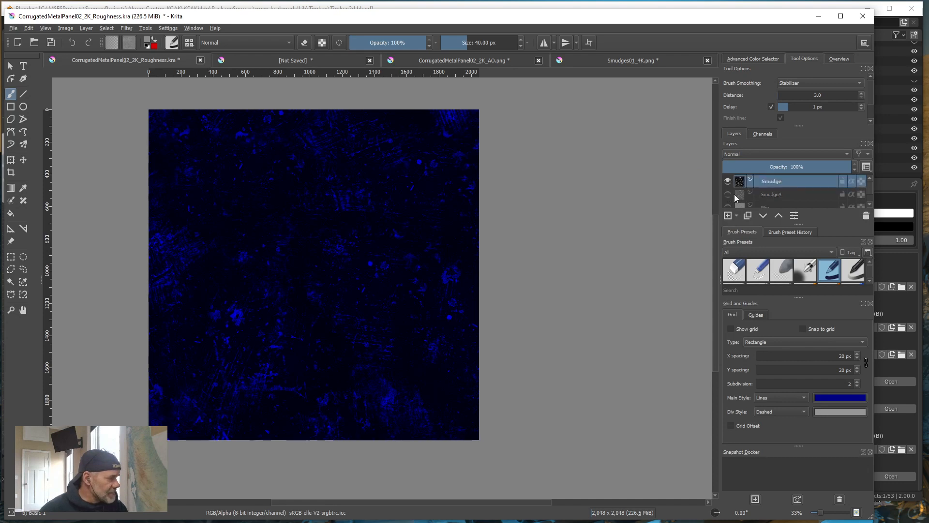
click(728, 194)
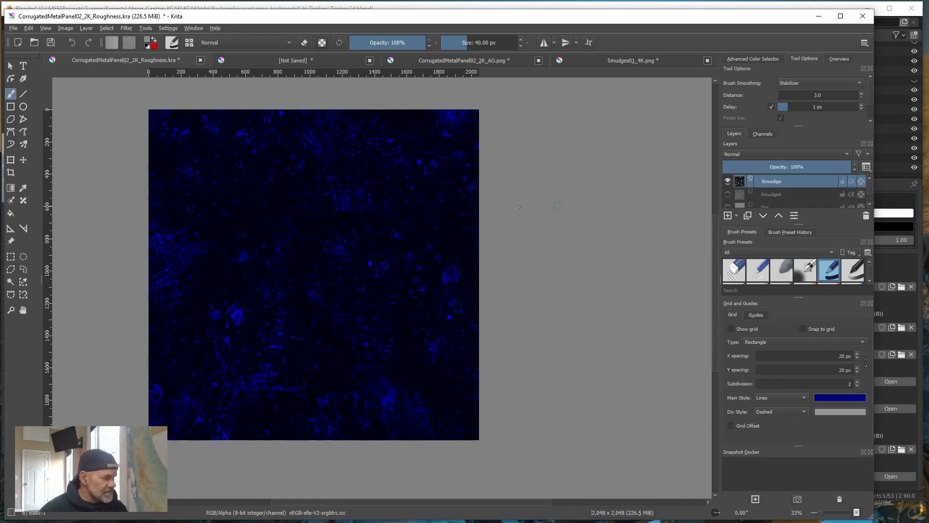
Turn off the active Alpha channel in the Smudge layer's properties.
right_click(771, 185)
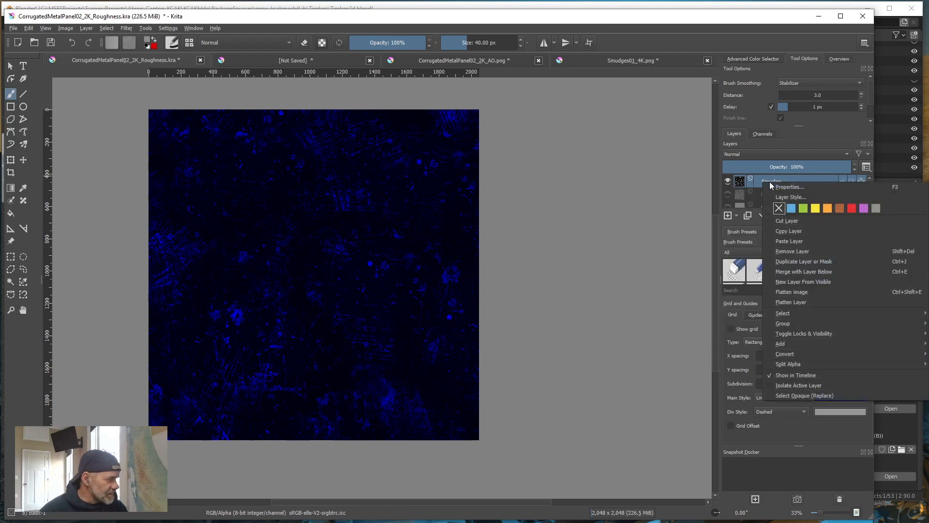
click(784, 191)
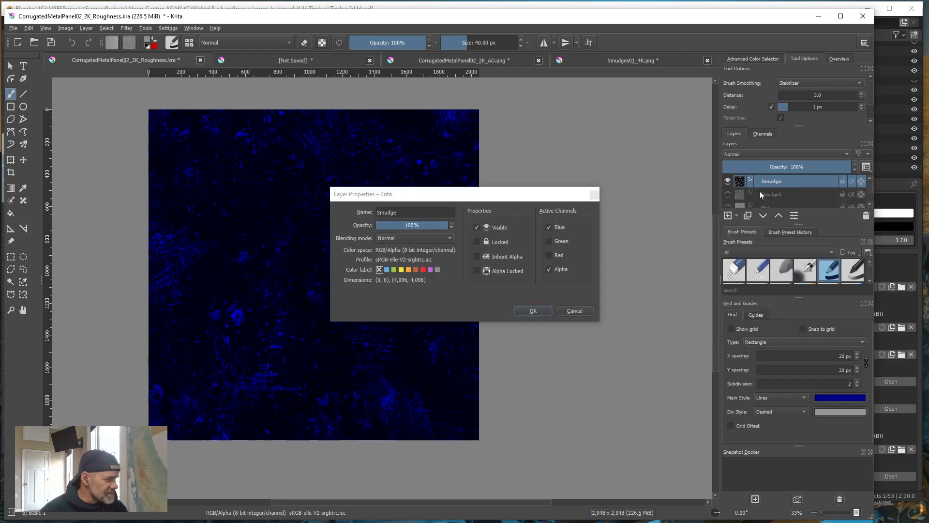
click(550, 270)
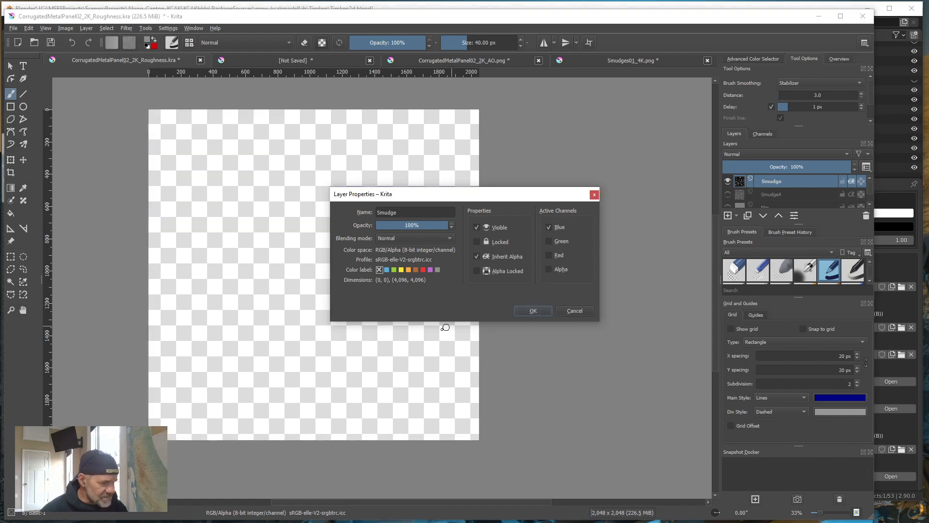
click(533, 311)
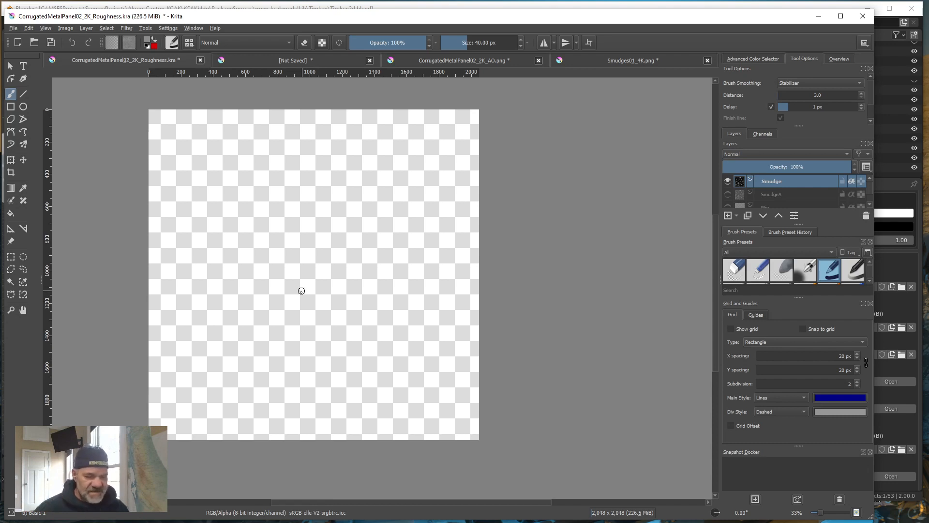
Export the image to the texture folder as CorrugatedMetalPanel02_2K_Smudge.png, storing the alpha channel.
click(13, 29)
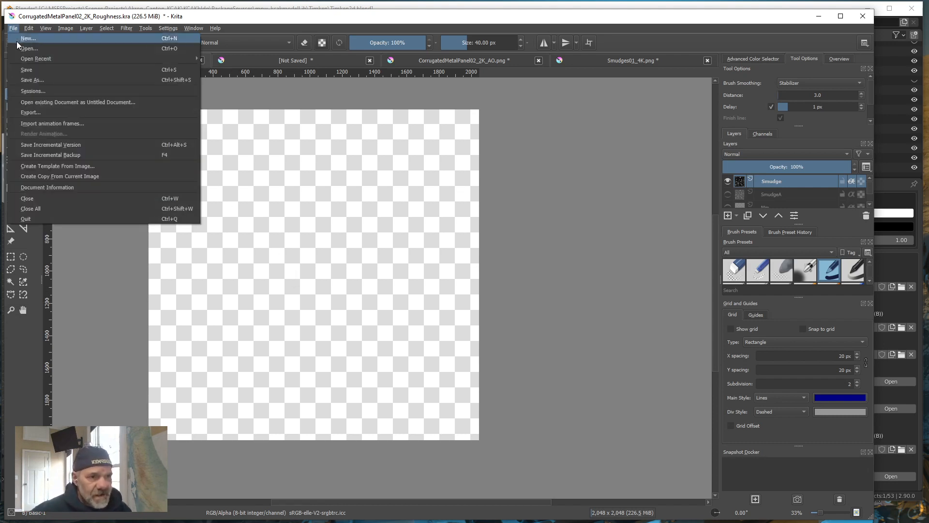
click(36, 112)
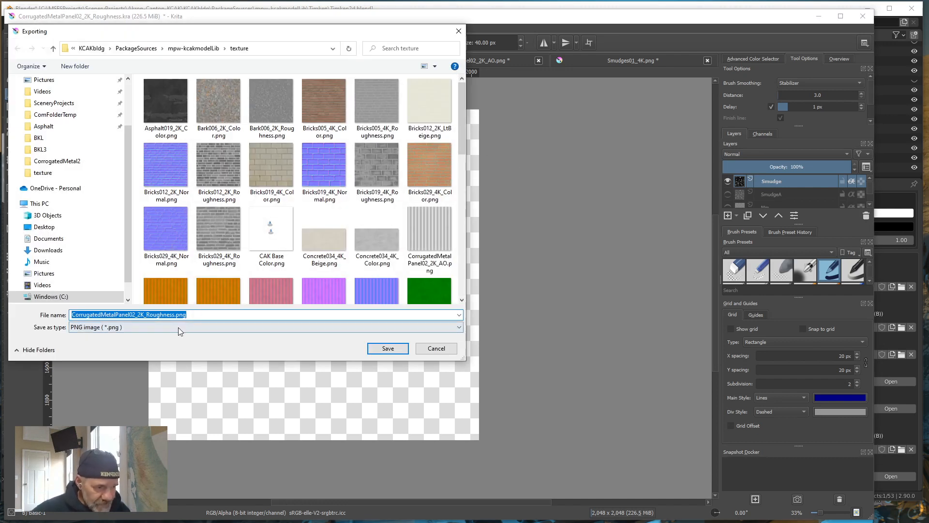
drag(147, 316, 174, 319)
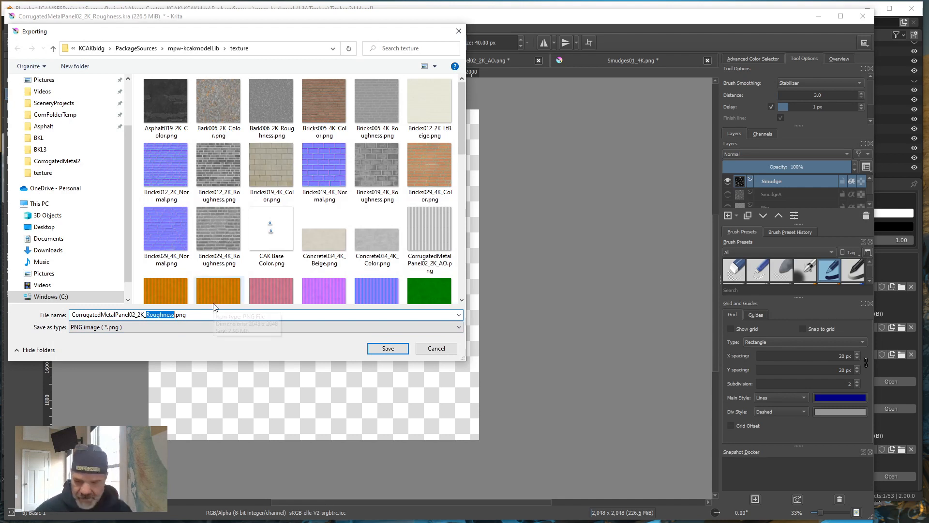
text(Smu)
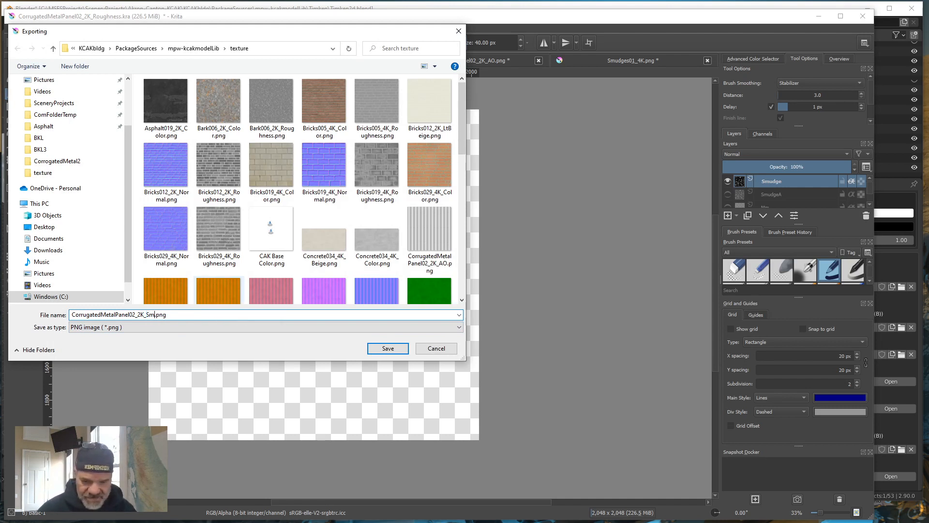
text(dge)
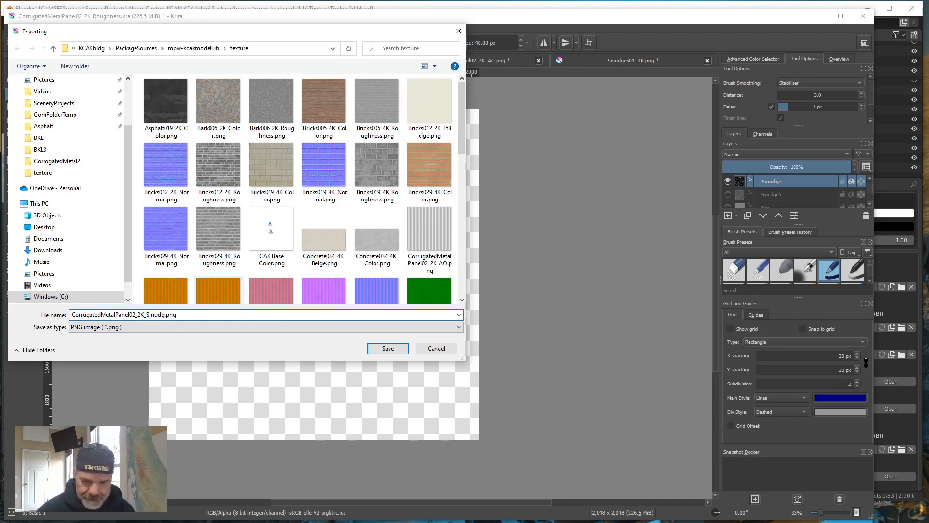
key(Return)
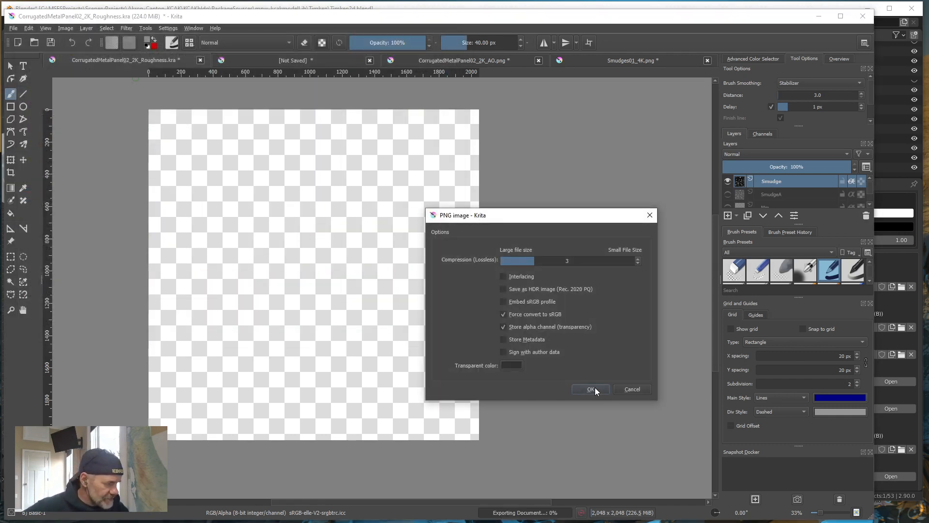
click(593, 390)
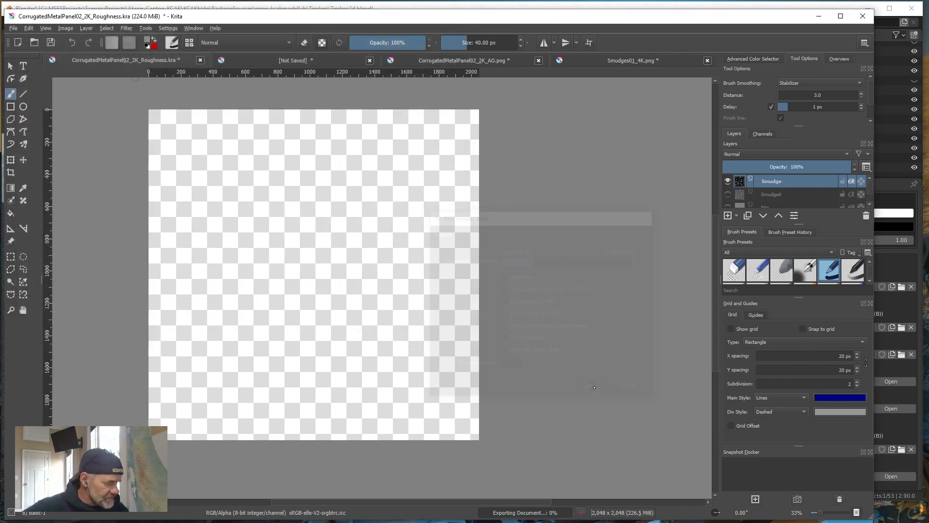
Switch to Blender and replace the DoorShed material's Detail Metallic map with CorrugatedMetalPanel02_2K_Smudge.png from the texture folder.
click(819, 16)
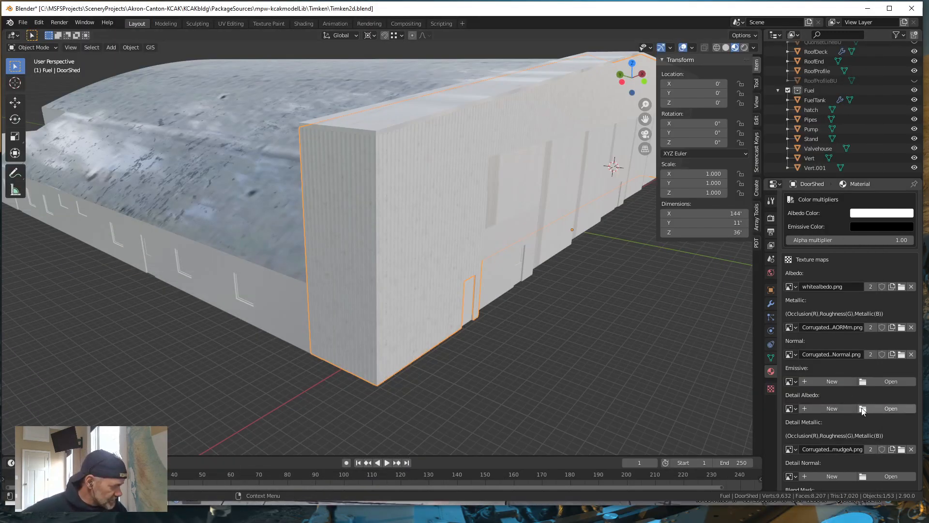
scroll(826, 427, down, 2)
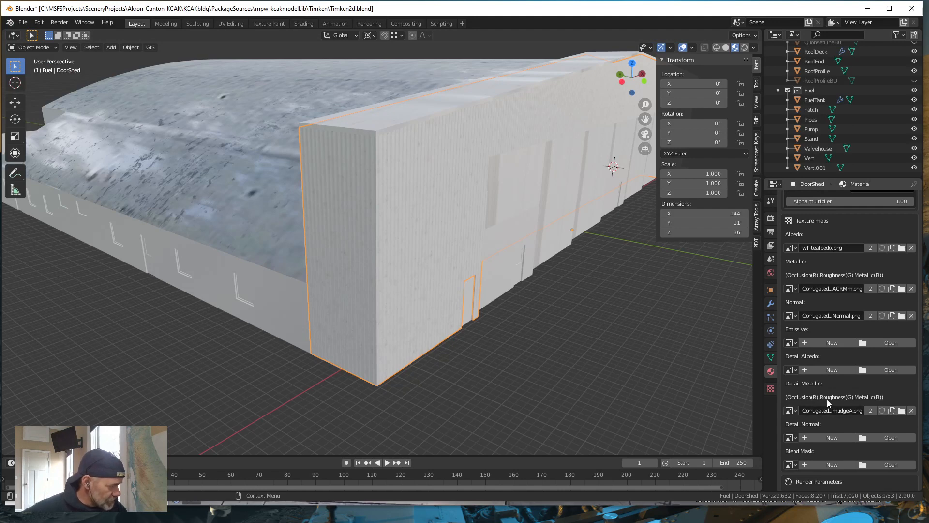
click(912, 410)
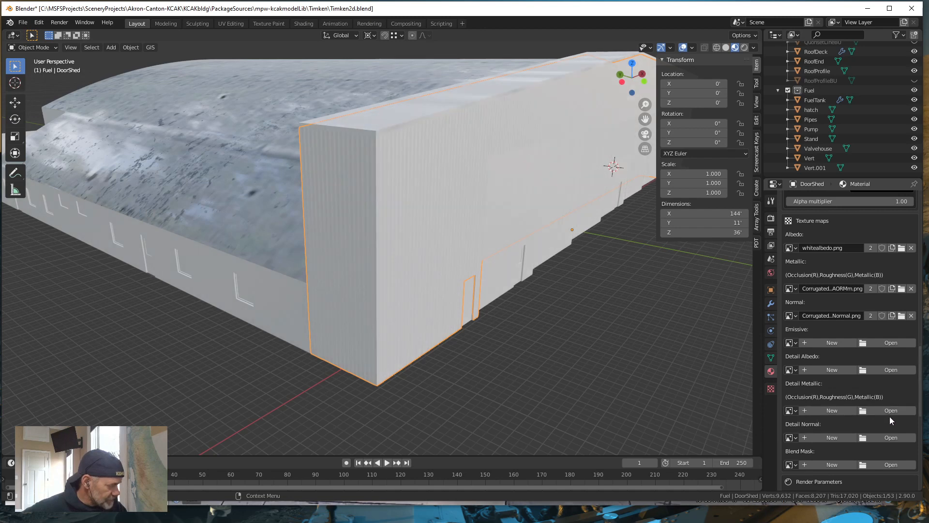
click(891, 411)
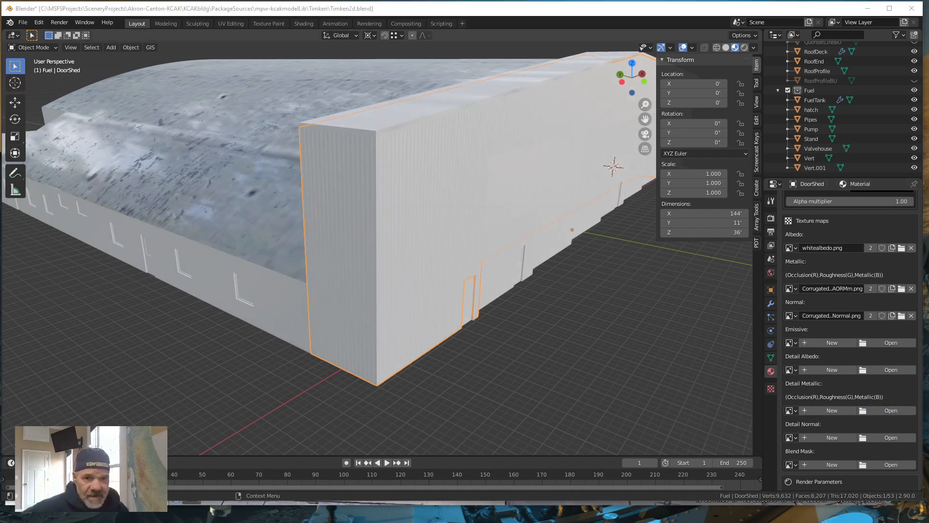
drag(252, 127, 328, 111)
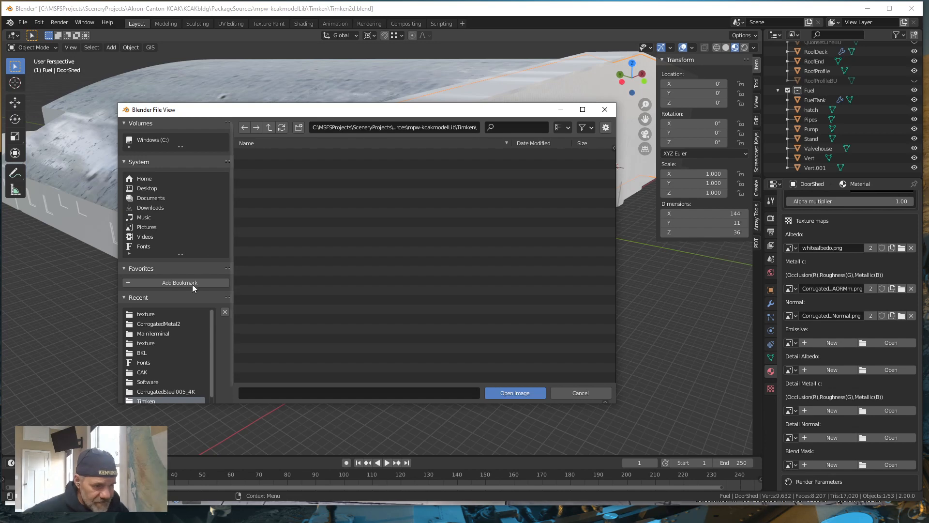
click(141, 315)
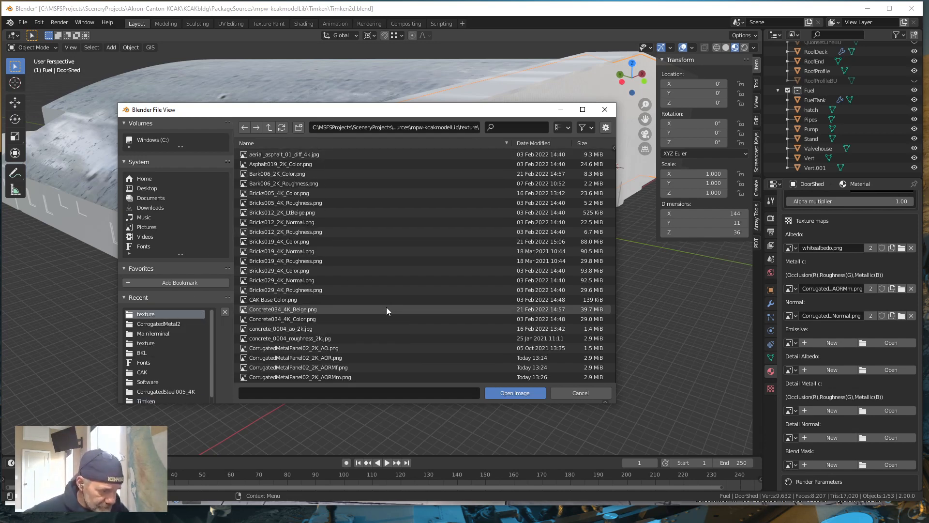
scroll(386, 307, down, 4)
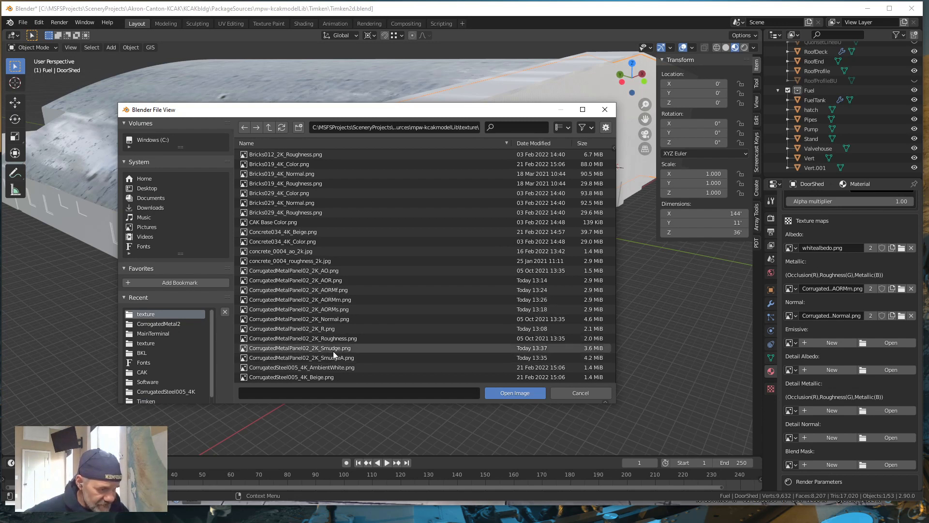
click(330, 348)
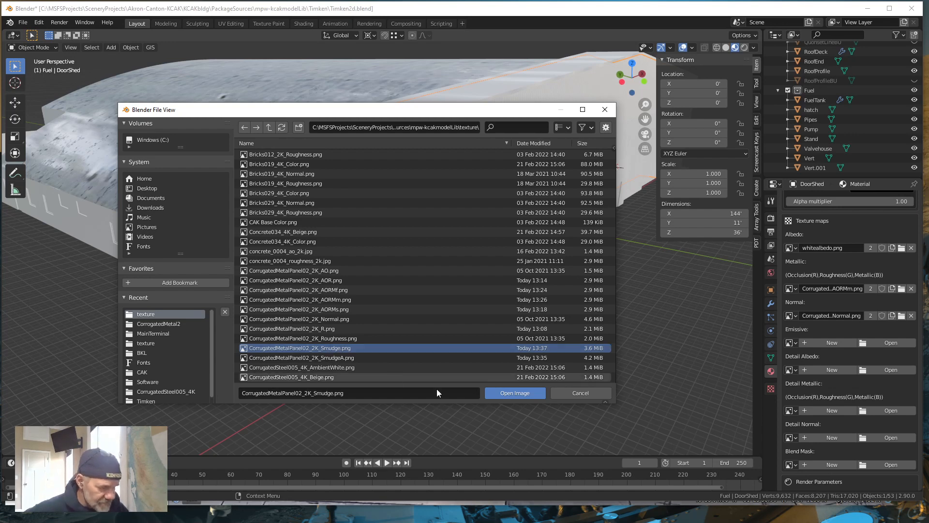
click(513, 393)
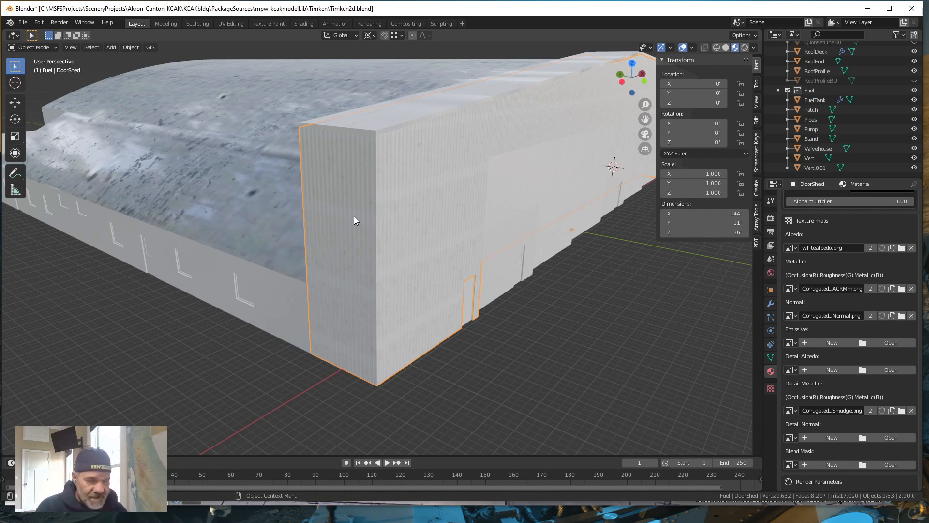
Clear the Detail Metallic map and load CorrugatedMetalPanel02_2K_SmudgeA.png from the texture folder in its place.
click(911, 411)
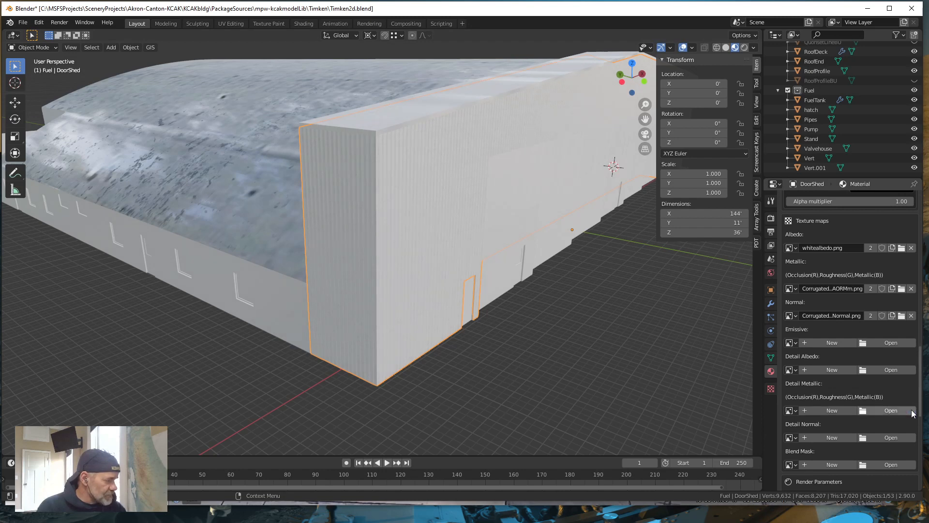
click(900, 412)
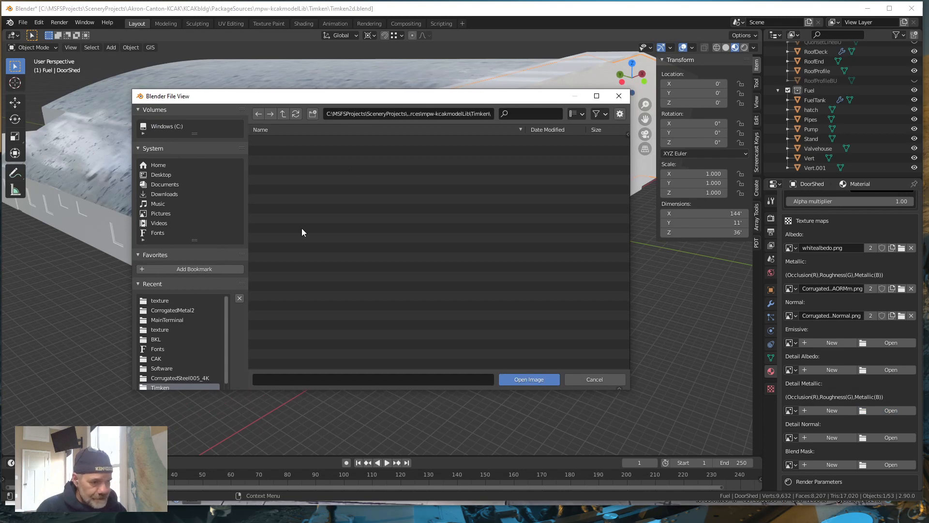
click(163, 300)
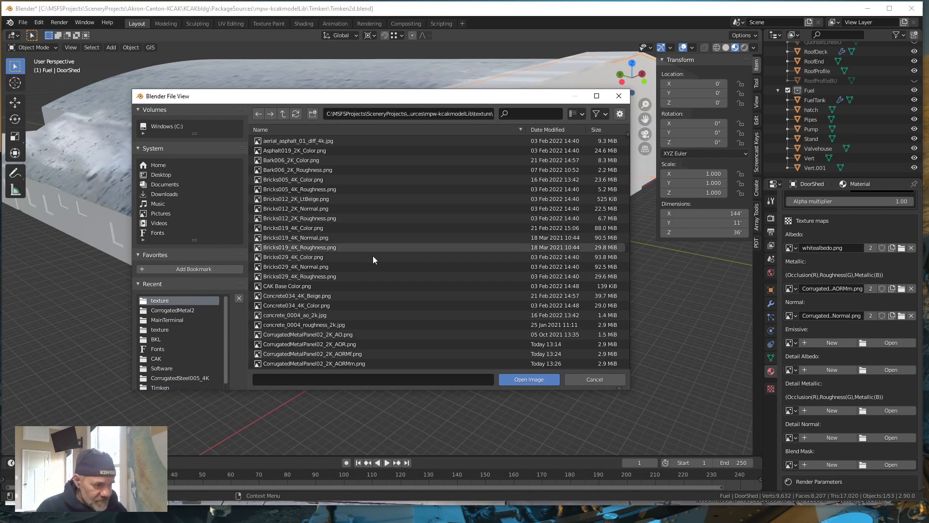
scroll(412, 310, down, 4)
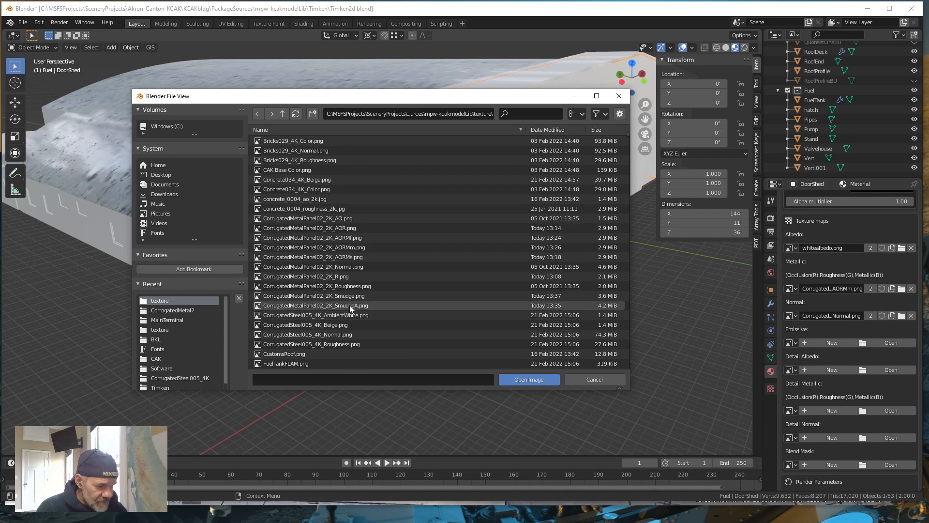
click(349, 305)
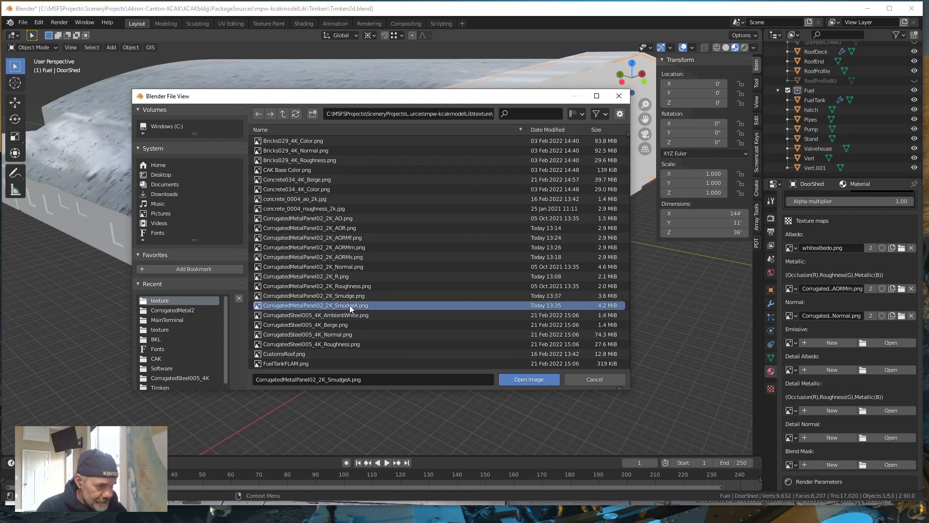
click(529, 379)
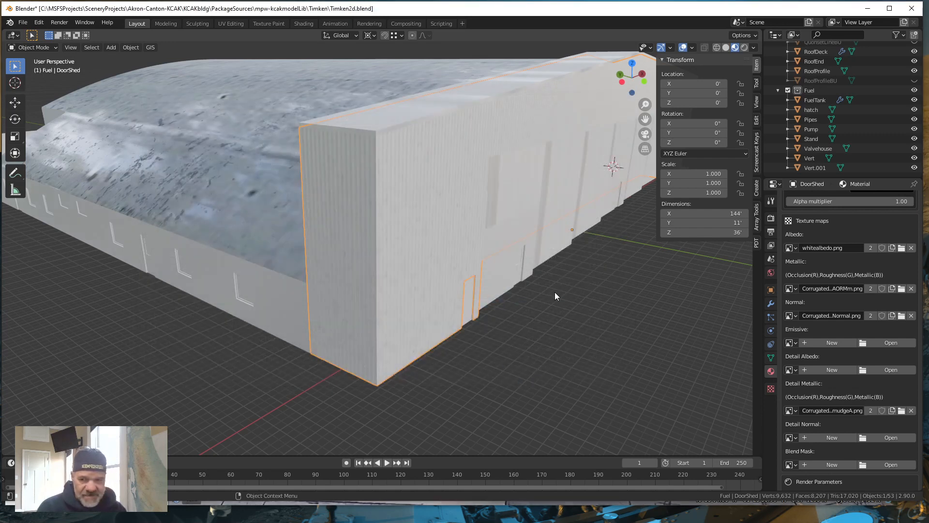
Examine the smudge detail on the DoorShed's front and end walls from several angles around the corner.
scroll(428, 300, up, 3)
scroll(455, 333, down, 5)
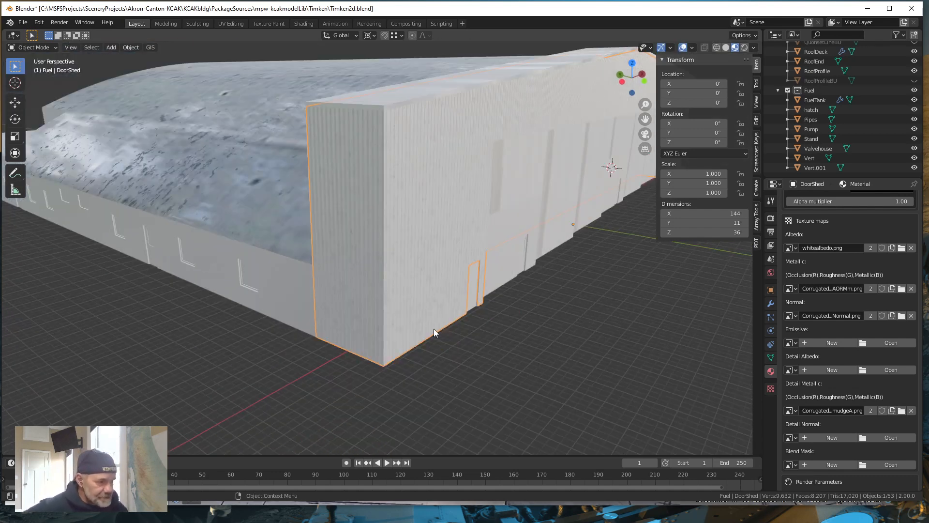
drag(434, 329, 422, 335)
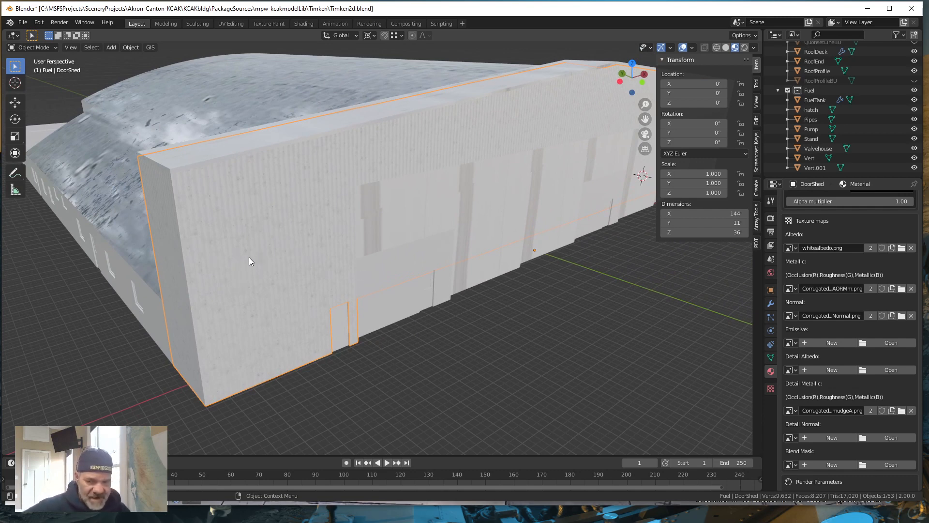
drag(252, 283, 275, 297)
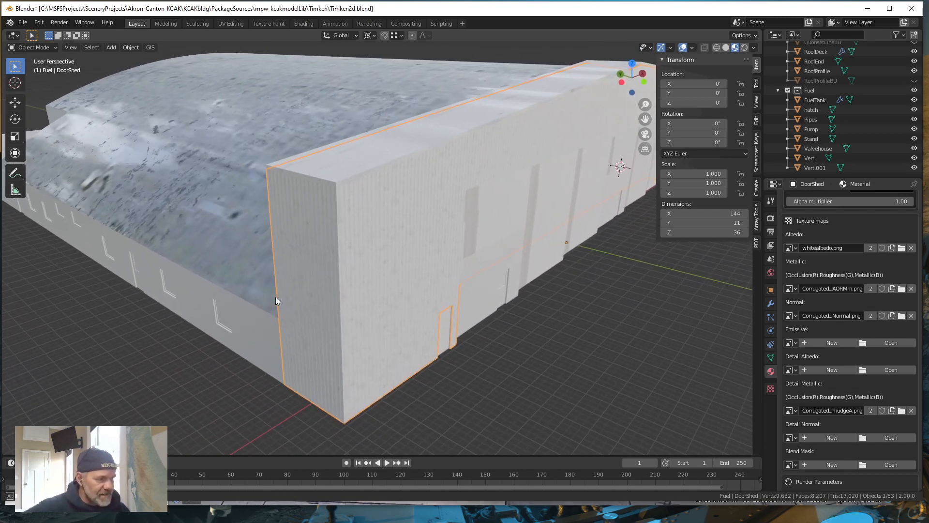
drag(407, 304, 389, 305)
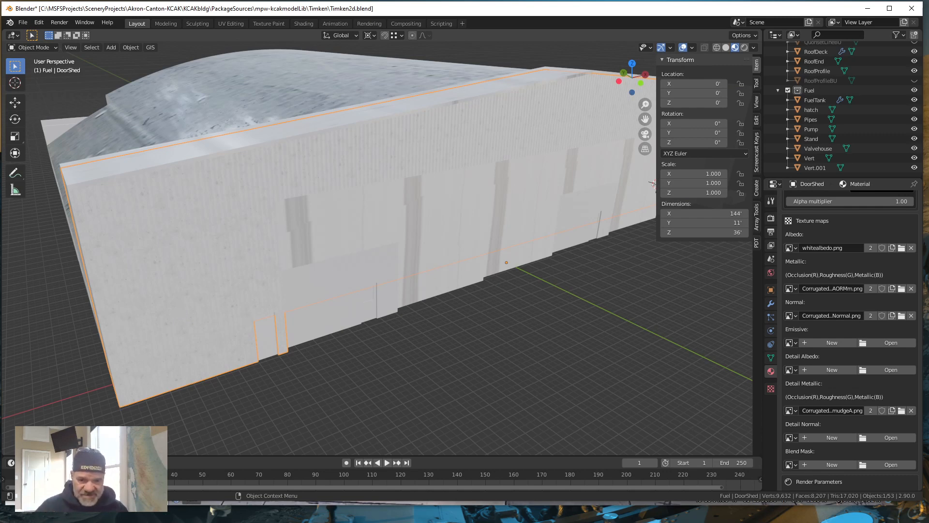
Switch to Krita, hide the Smudge layer and show the SmudgeA layer, and return to the DoorShed in Blender.
key(alt+Tab)
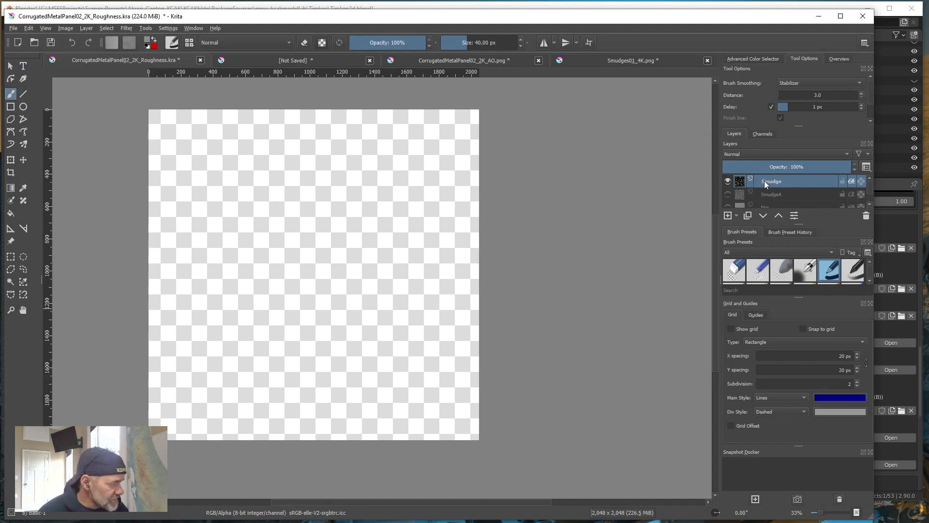
click(728, 181)
click(728, 194)
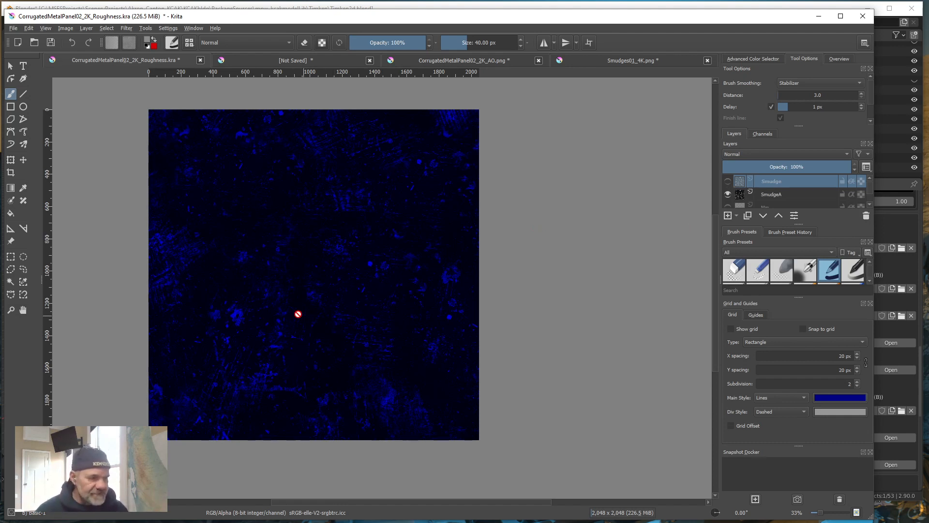
click(819, 20)
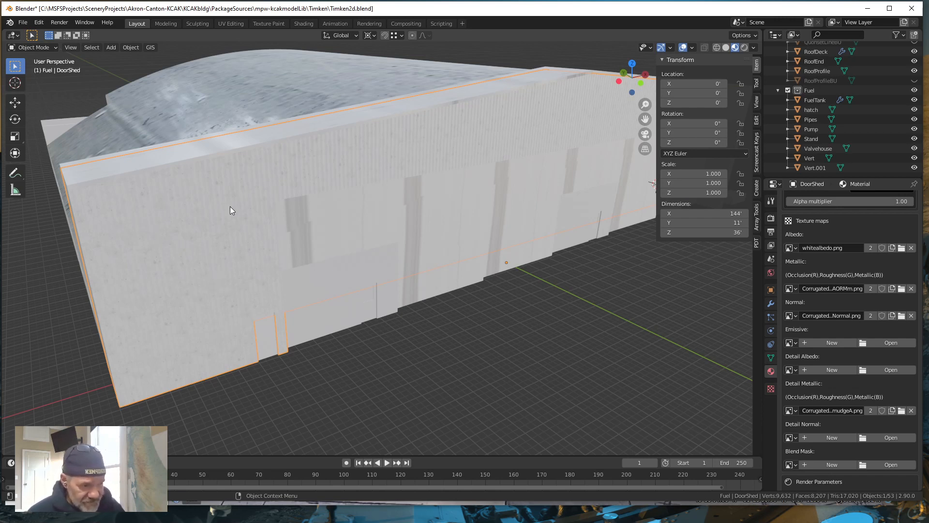
scroll(159, 259, down, 4)
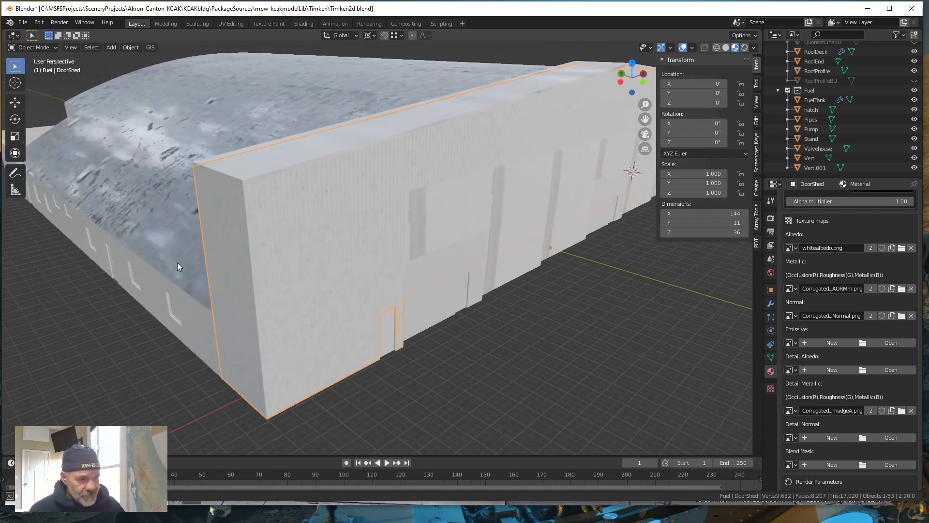